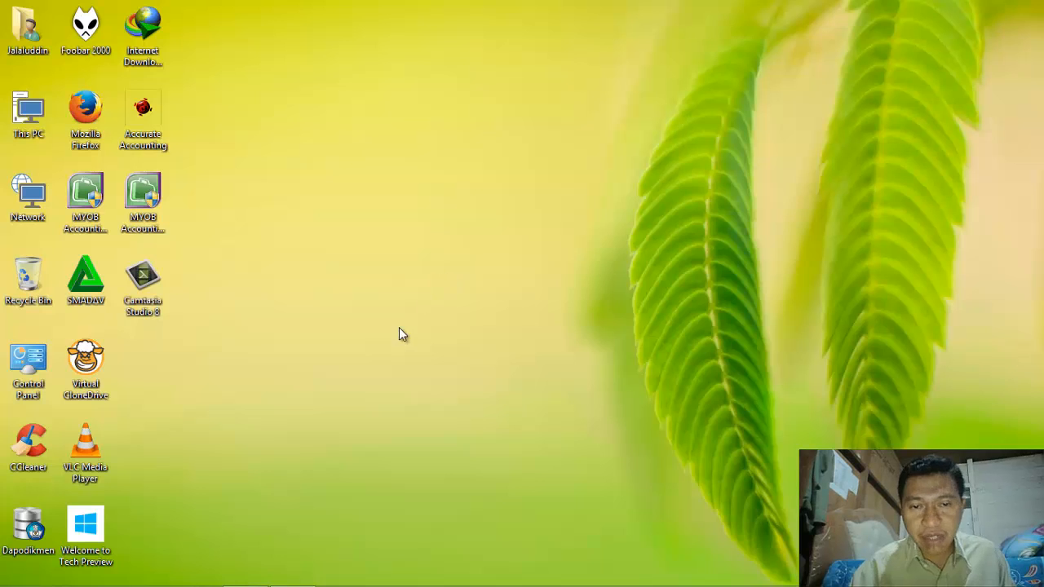
- Switch to MYOB Accounting and examine the functions in the Banking, Sales and Purchases command centres
mouse_move(290, 581)
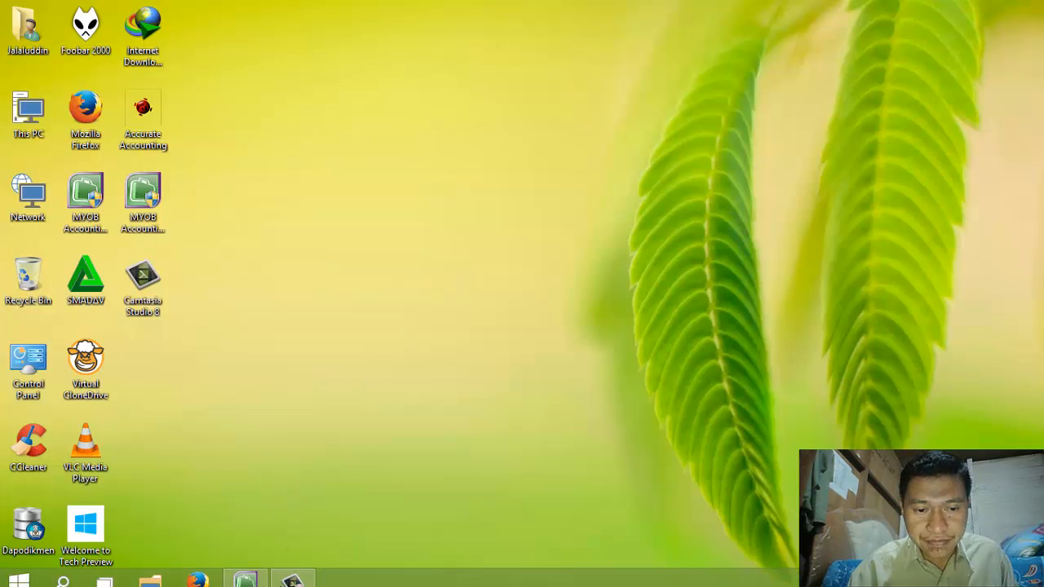
left_click(246, 573)
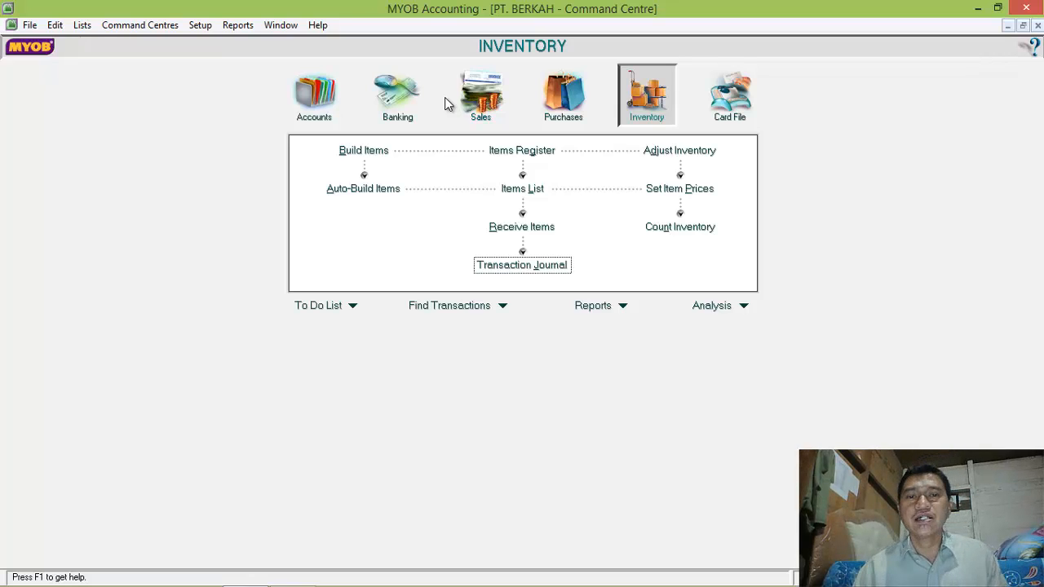
left_click(396, 97)
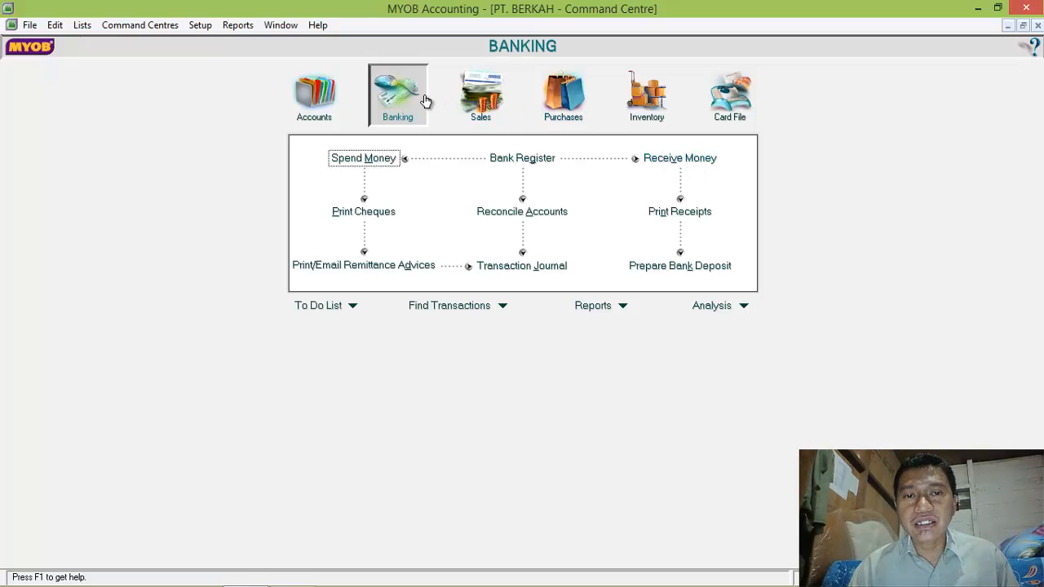
left_click(488, 101)
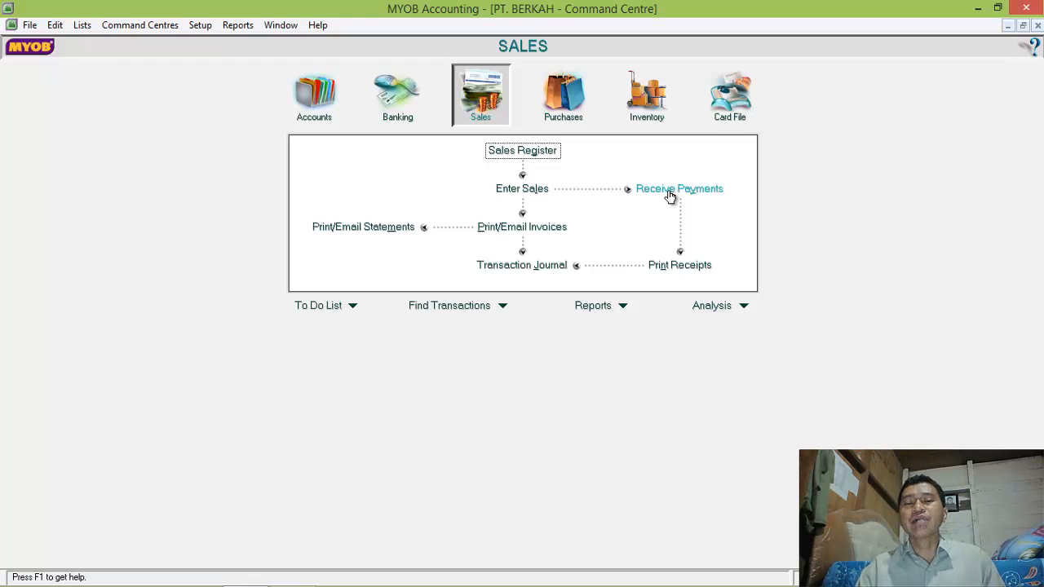
left_click(564, 96)
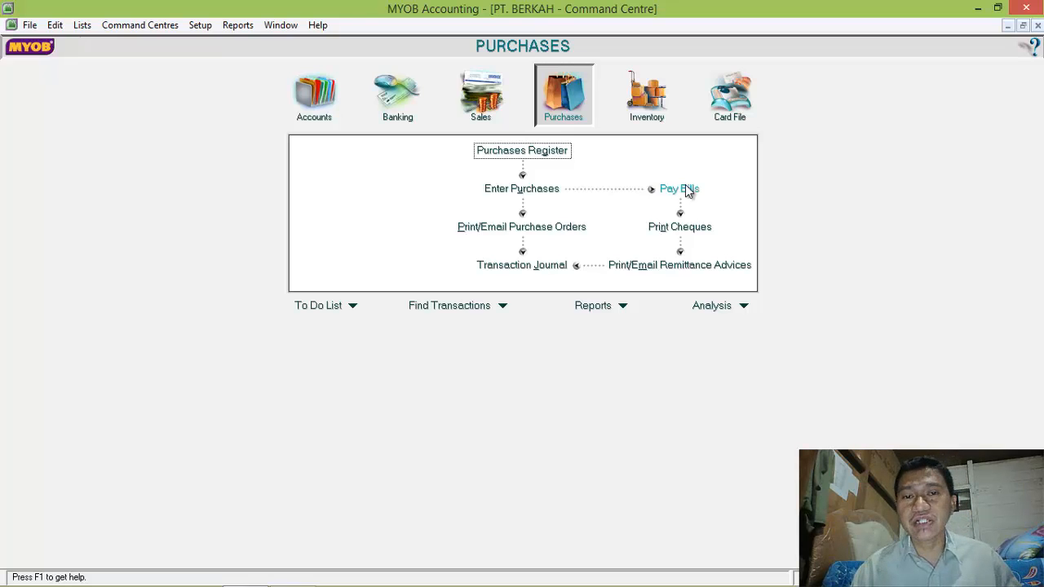
left_click(473, 93)
left_click(406, 90)
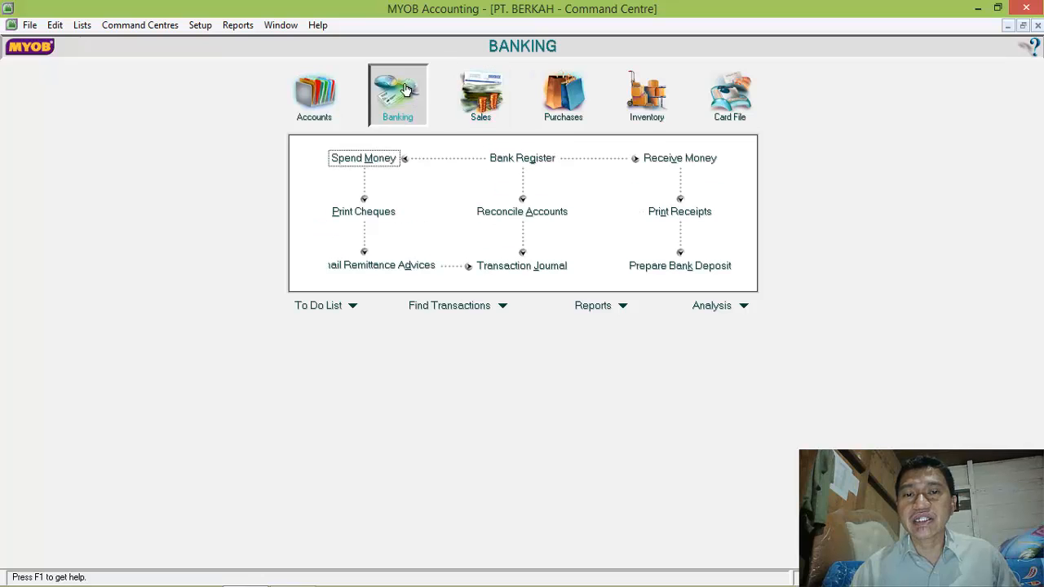
left_click(486, 100)
left_click(558, 105)
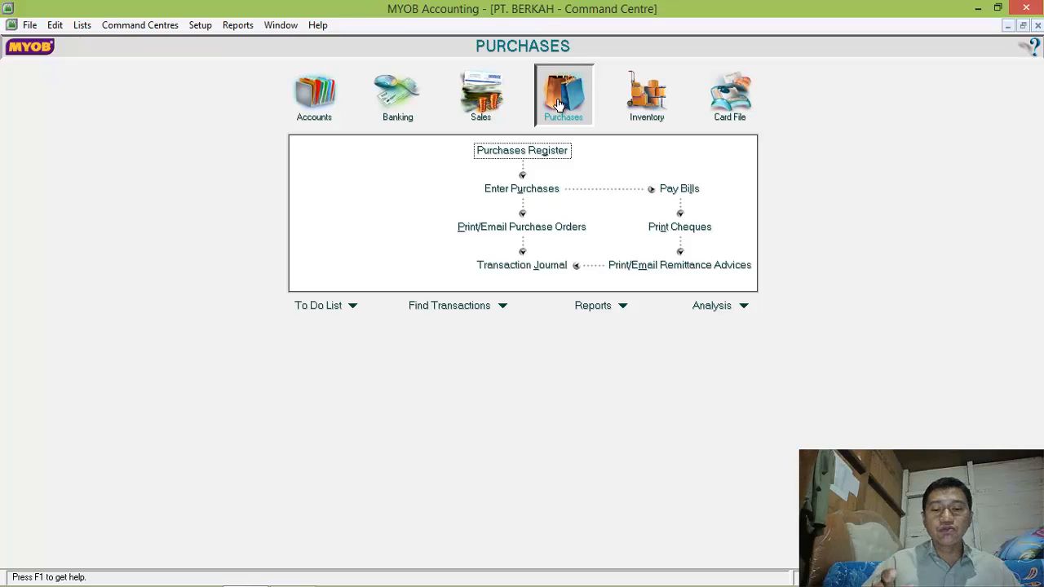
- Start a Spend Money transaction paid from account 1-1120 Kas Kecil, with Tax Inclusive turned off
left_click(410, 94)
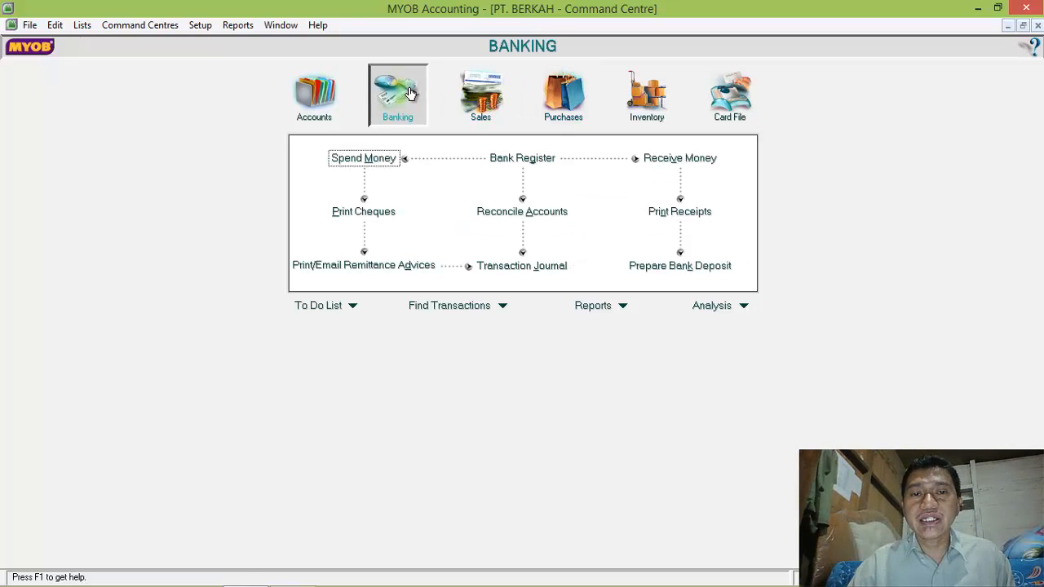
left_click(366, 160)
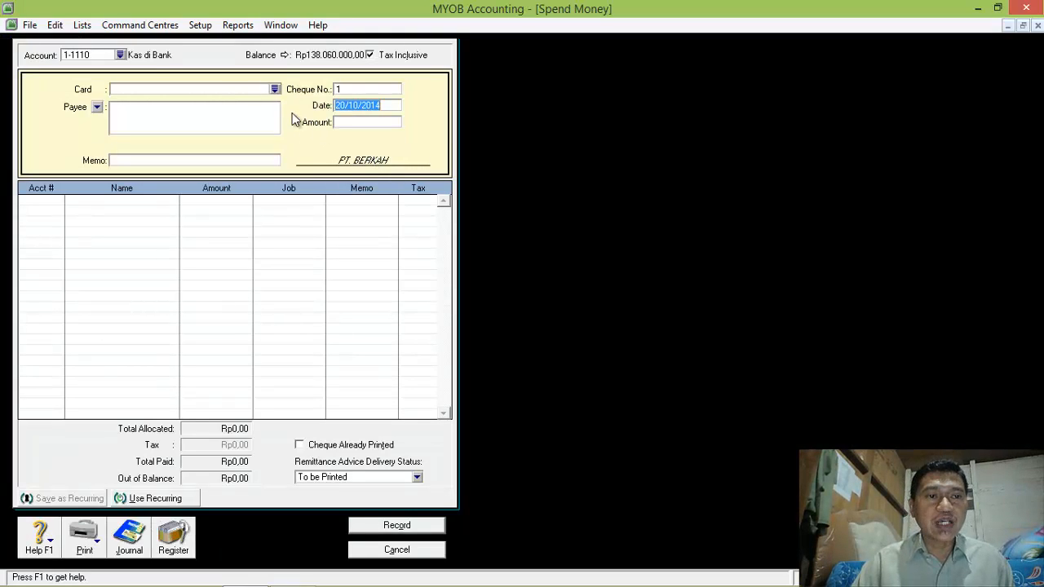
left_click(120, 55)
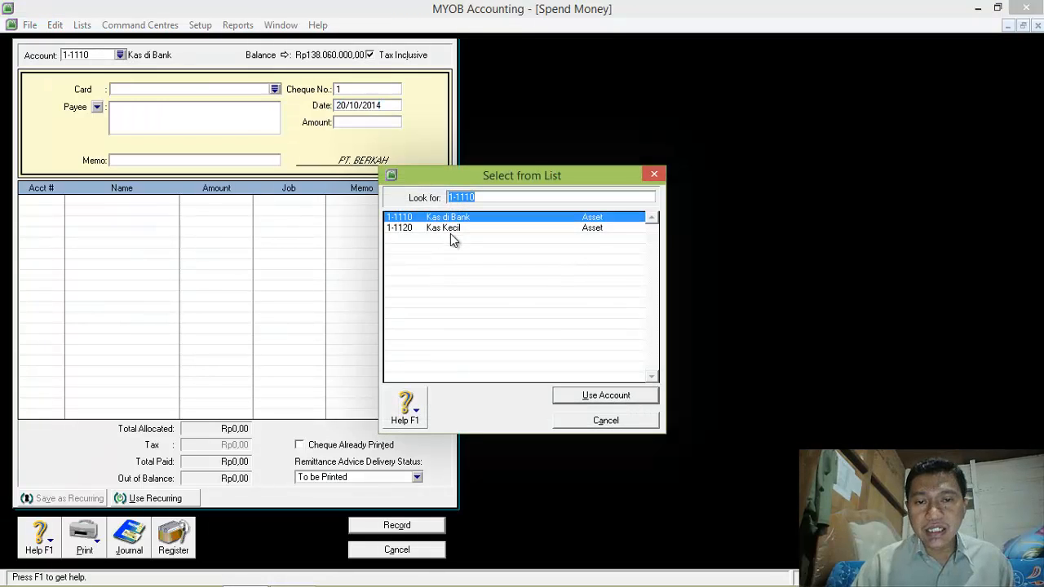
double_click(456, 228)
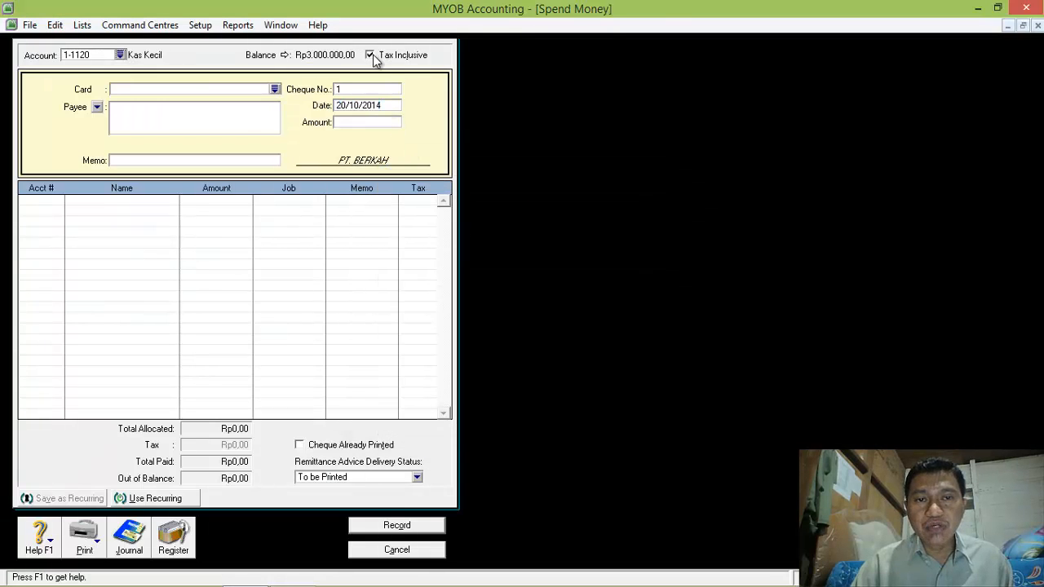
left_click(371, 56)
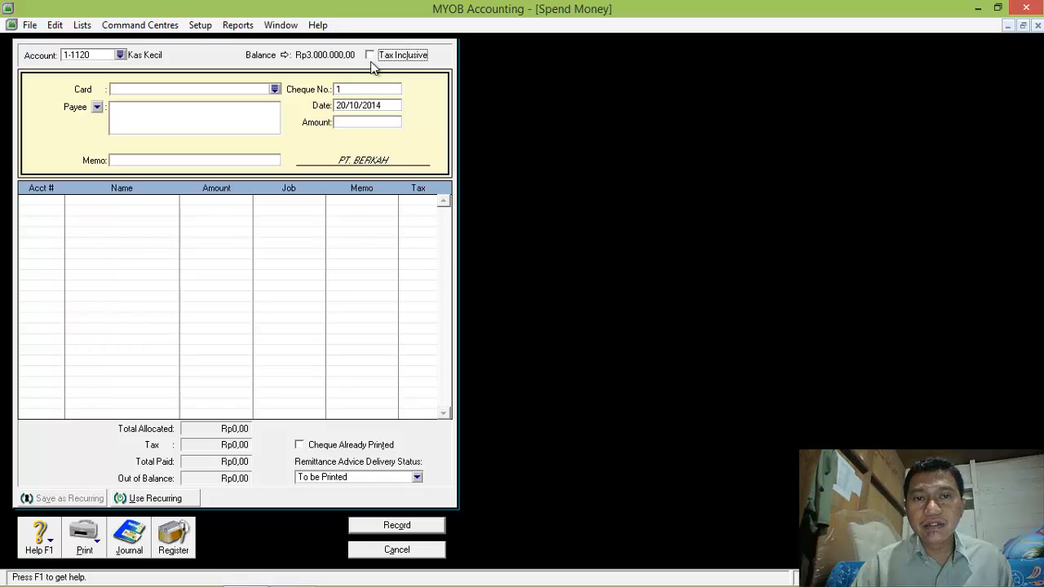
- Set the payment's cheque number to VKK12-1, the date to 2/12/2013 and the amount to 800000
left_click(356, 89)
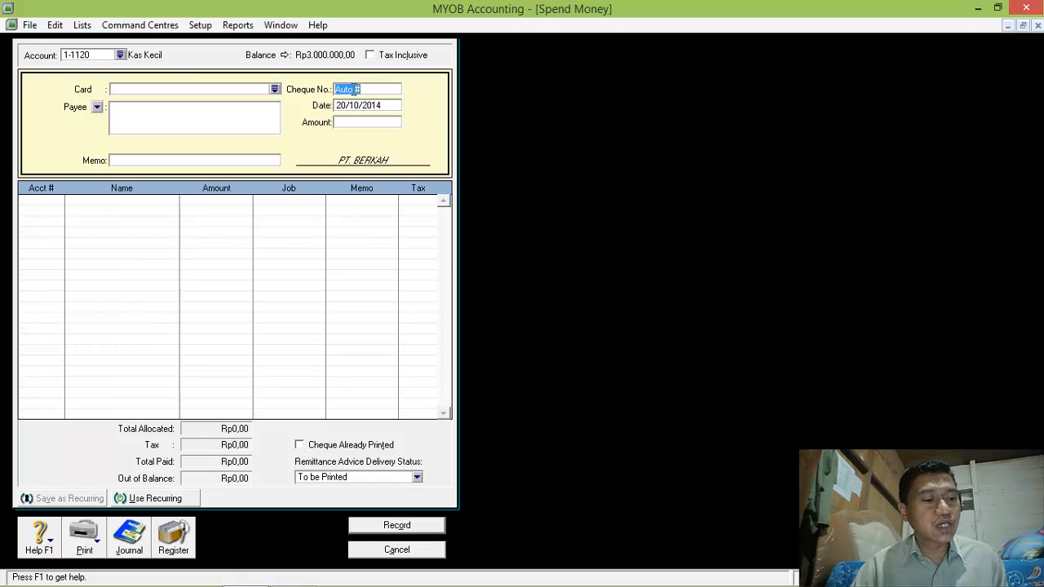
type("V")
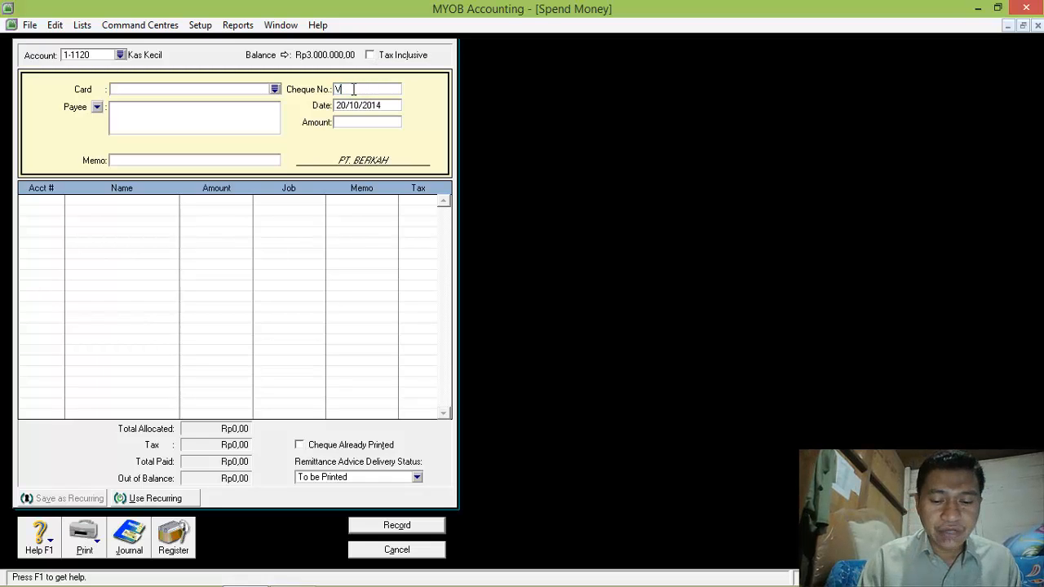
type("KK12-1")
key("Tab")
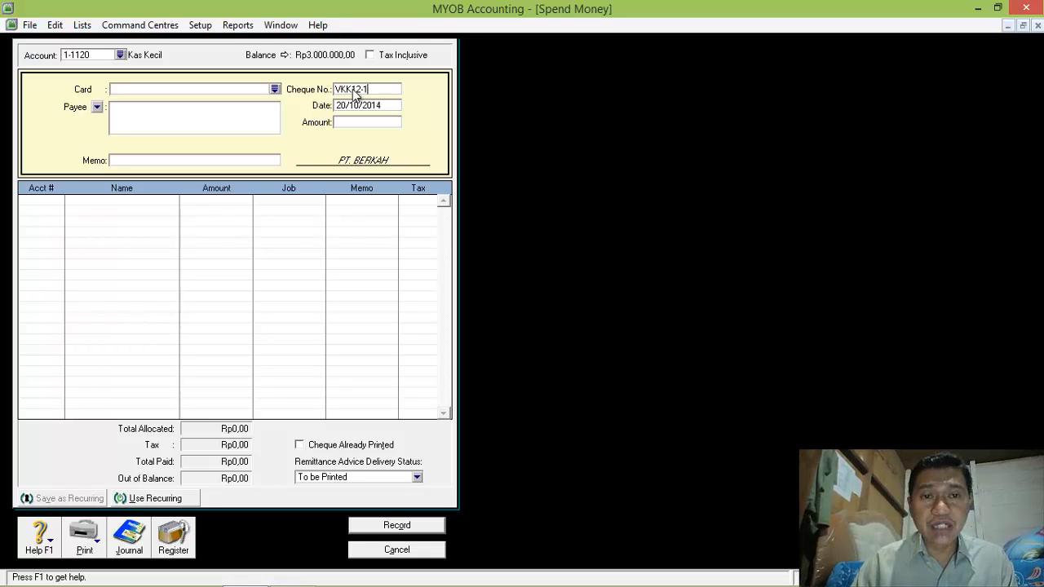
type("2")
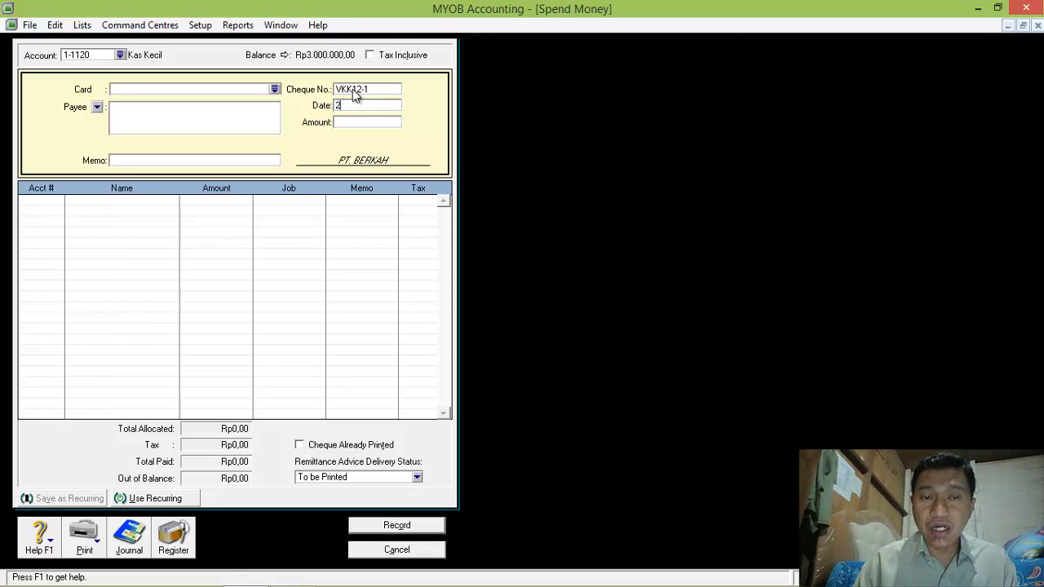
type("/12/2013")
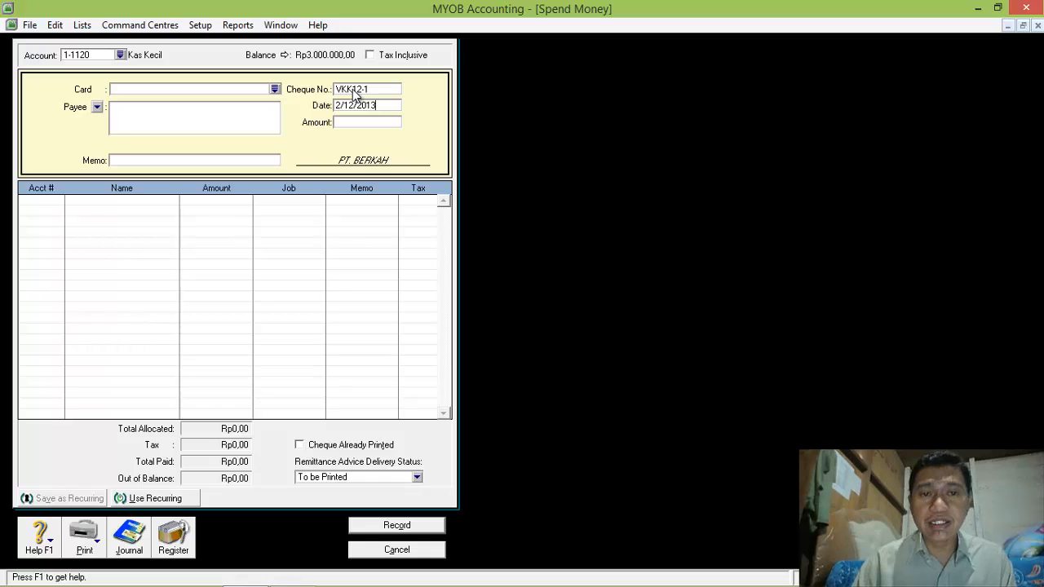
left_click(360, 120)
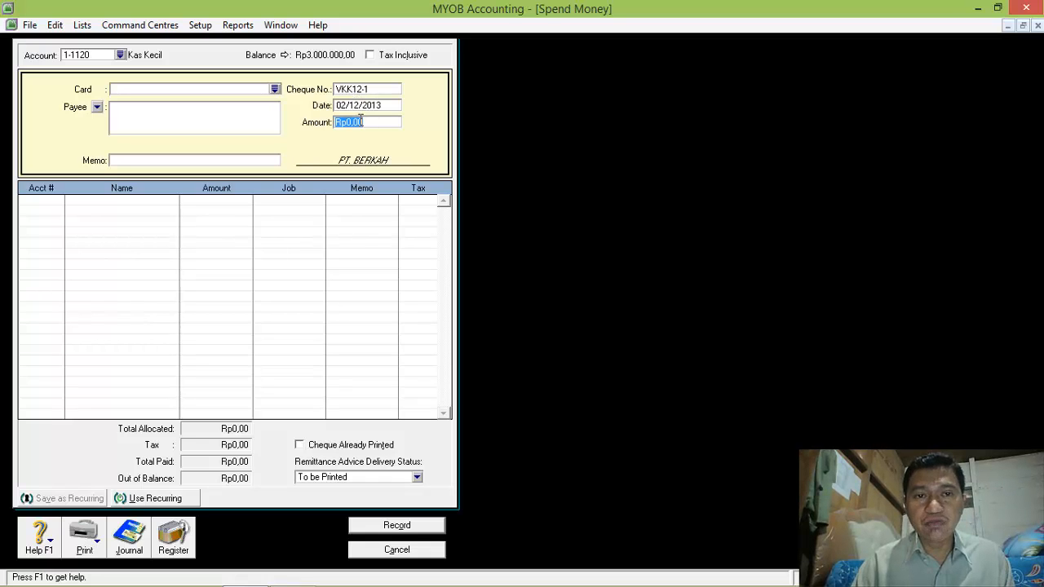
type("80")
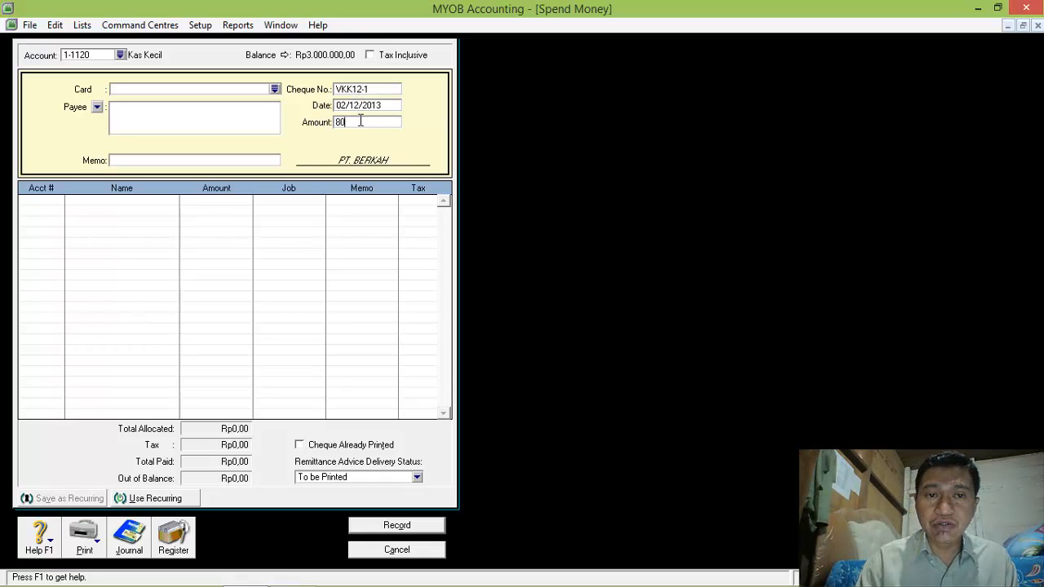
type("0.000")
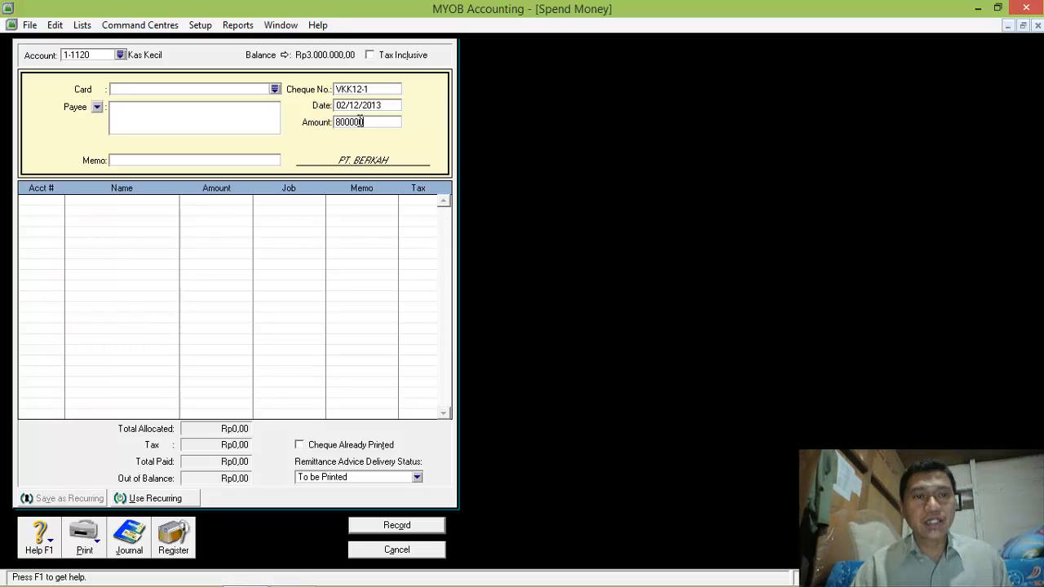
- Allocate the full payment to expense account 6-1000 Beban Iklan and record the transaction
left_click(49, 200)
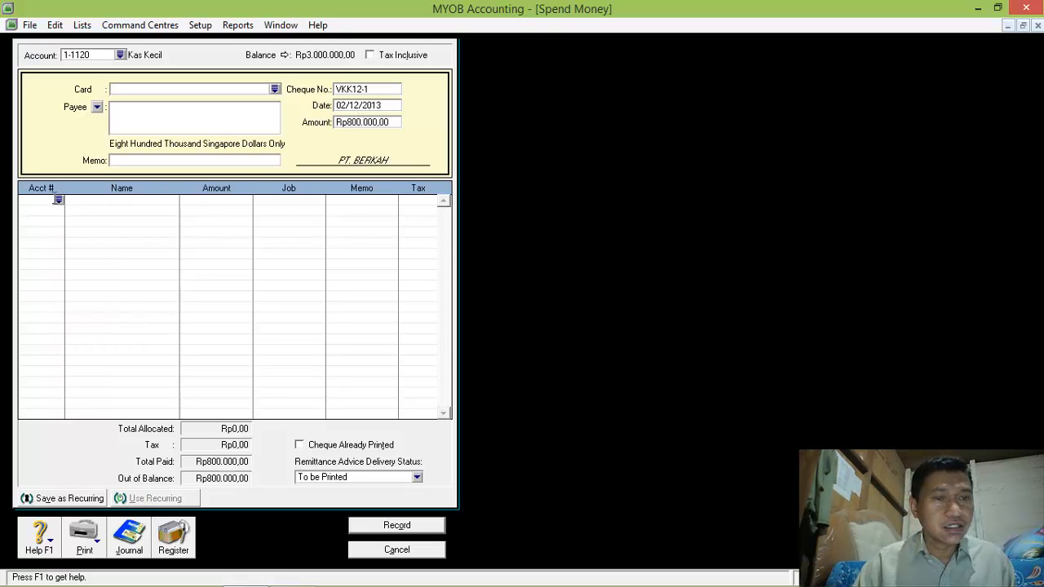
left_click(59, 199)
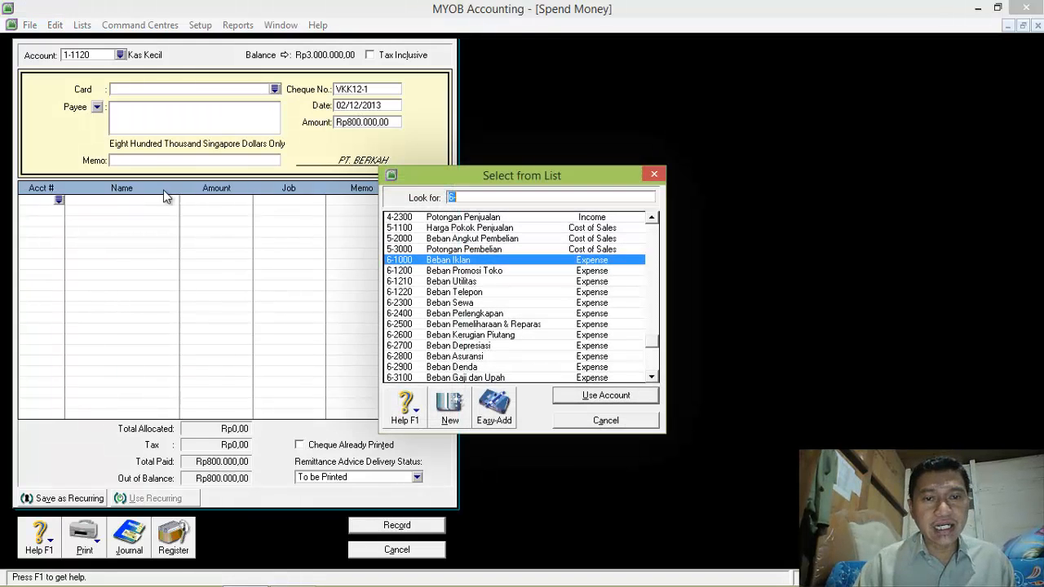
left_click(440, 261)
left_click(606, 398)
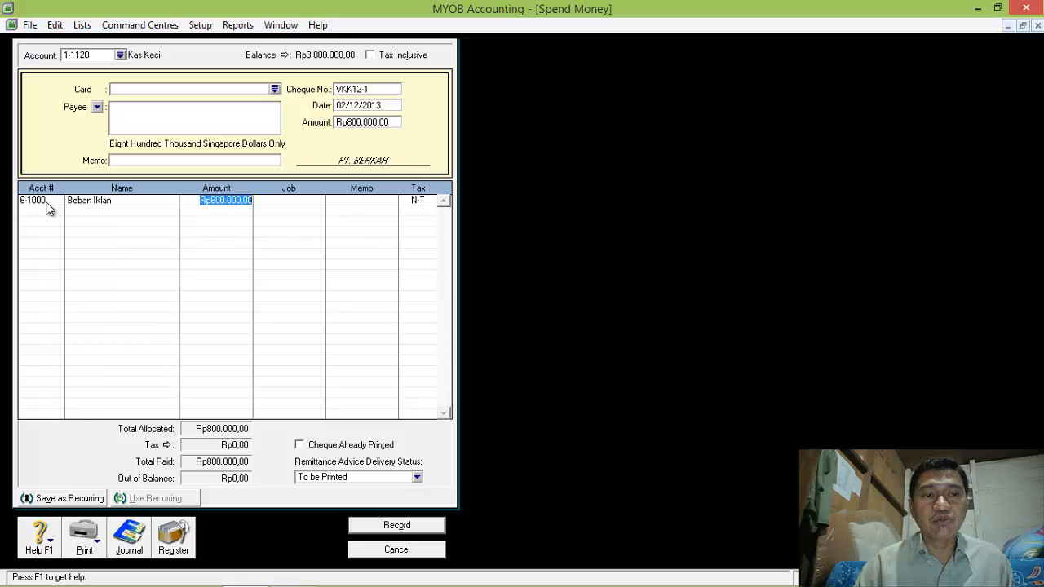
left_click(396, 526)
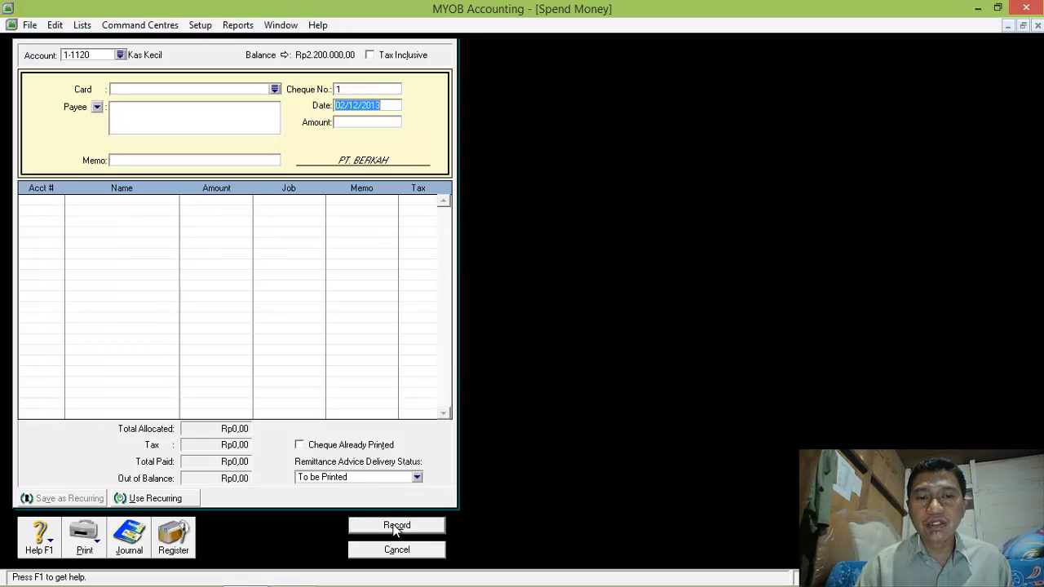
- Check the disbursements in the transaction journal, and return to the Command Centre
left_click(130, 537)
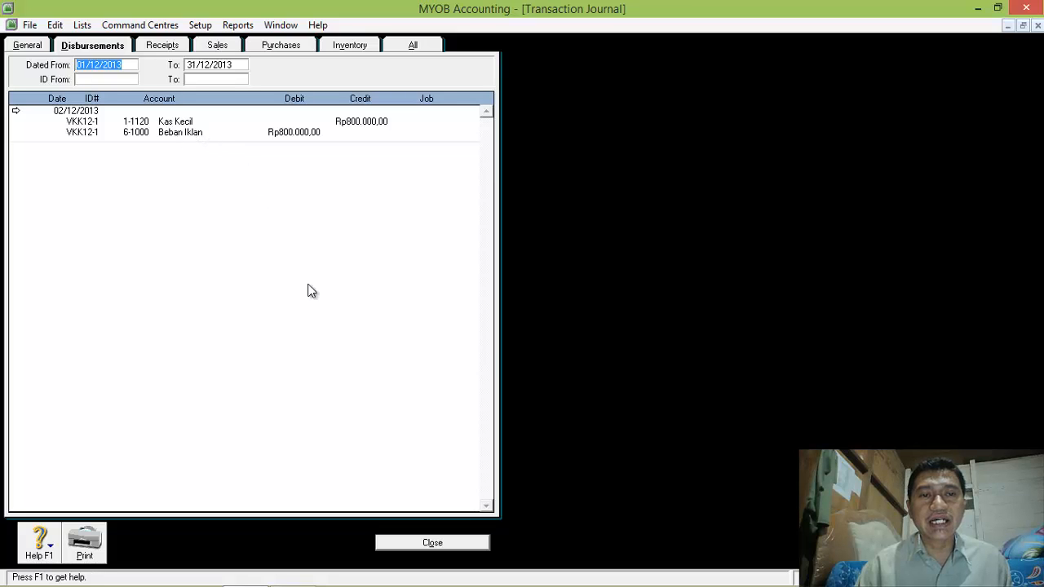
left_click(437, 540)
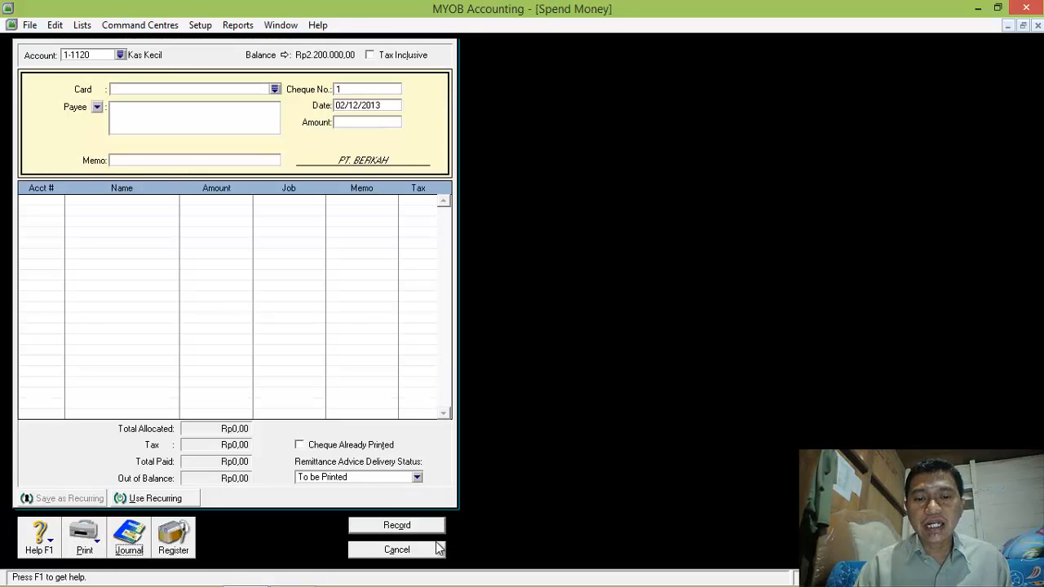
left_click(398, 550)
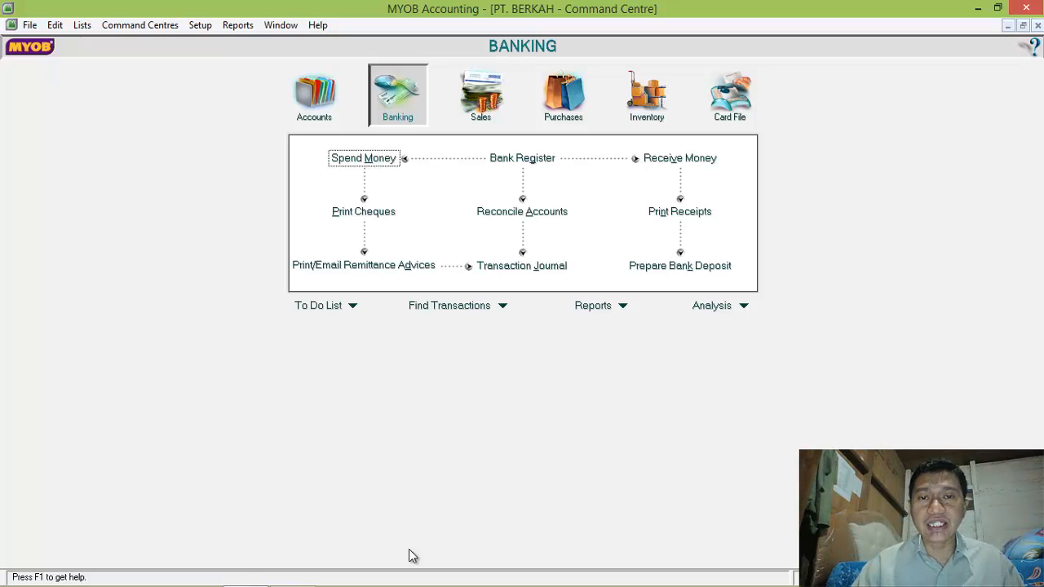
- Start a new sales invoice with Tax Inclusive turned off and the Item layout
left_click(481, 91)
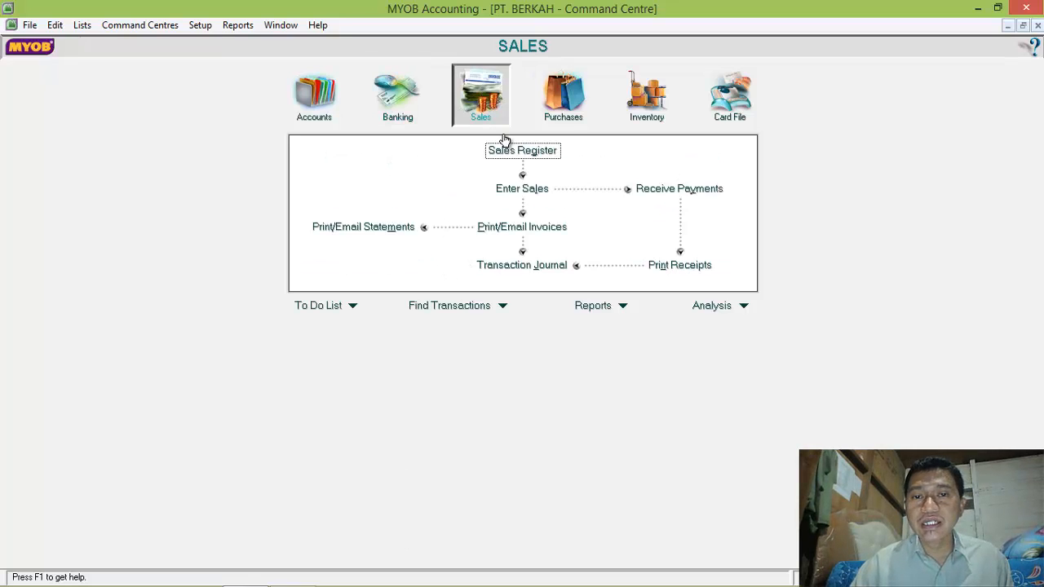
left_click(538, 190)
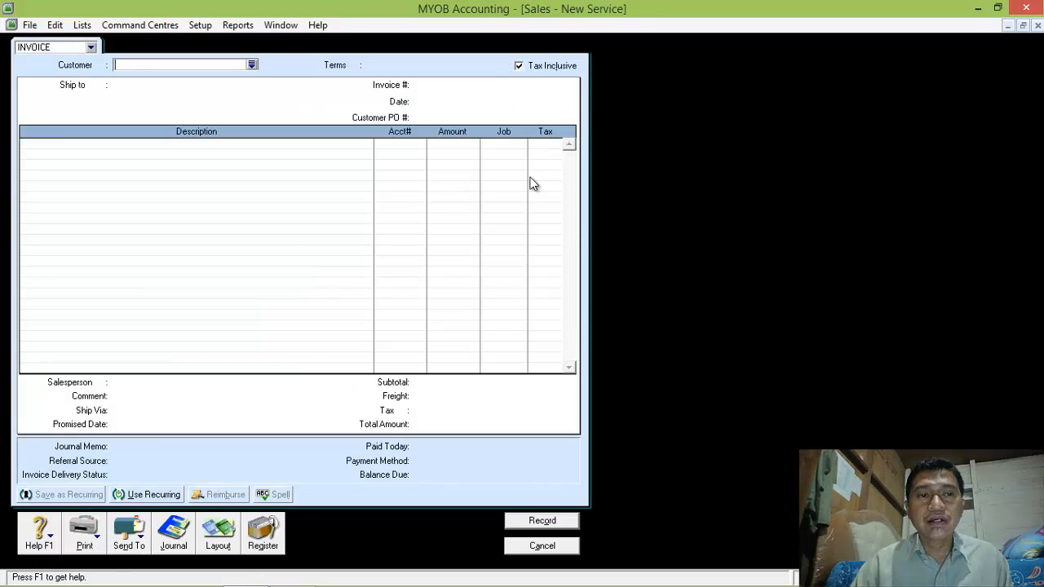
left_click(520, 67)
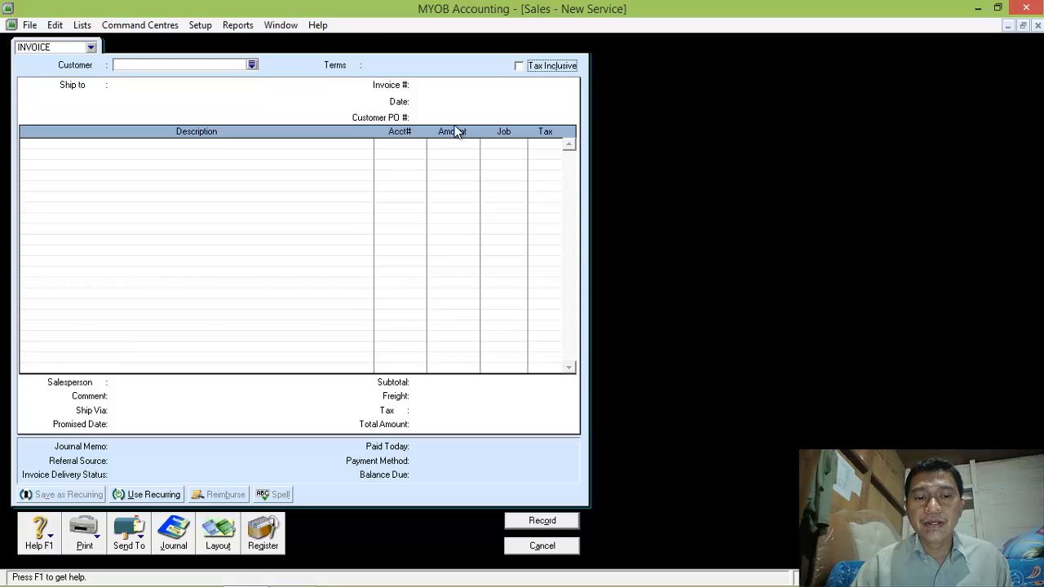
left_click(223, 536)
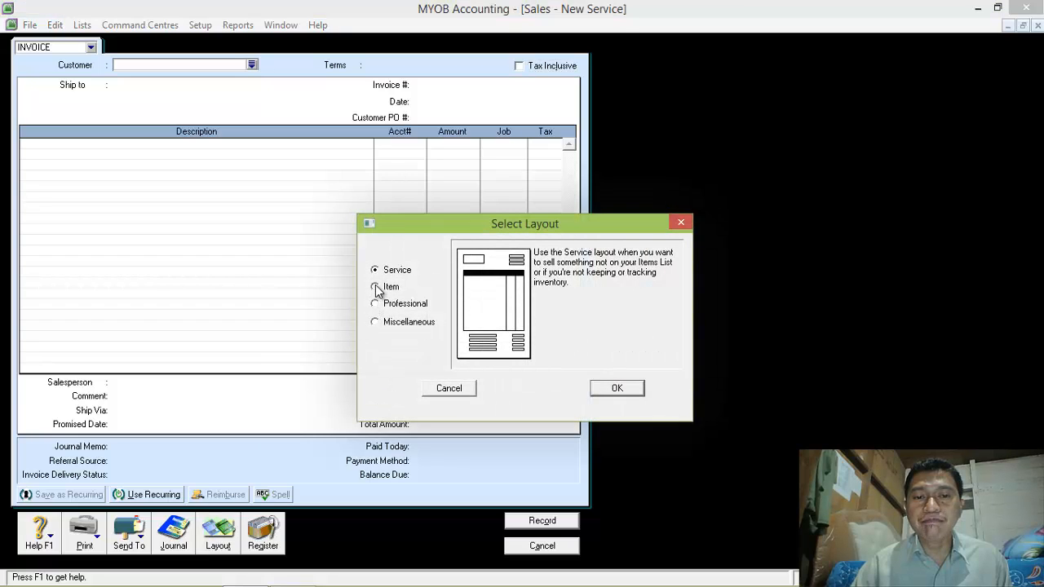
left_click(375, 287)
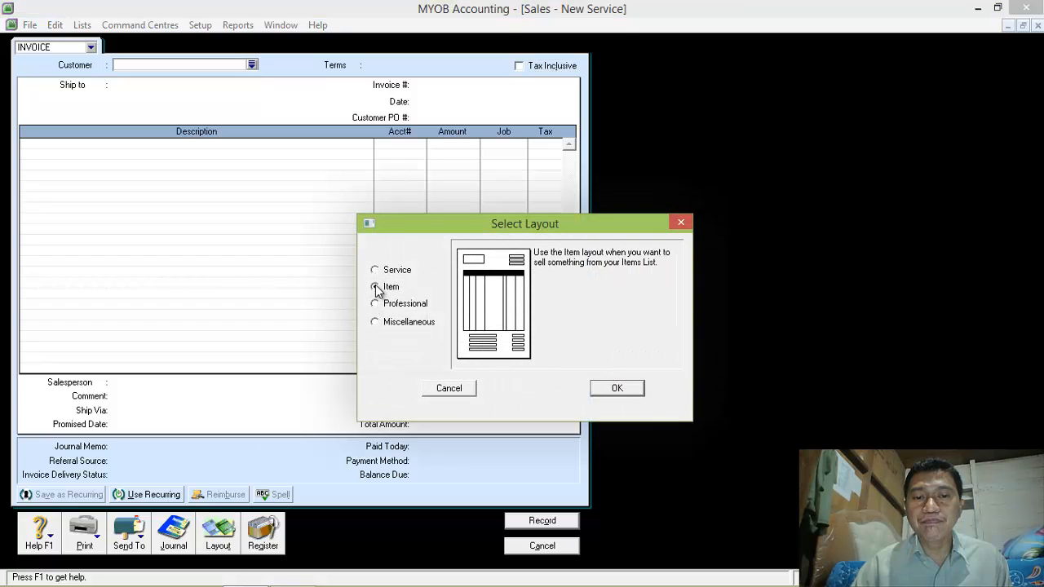
left_click(618, 389)
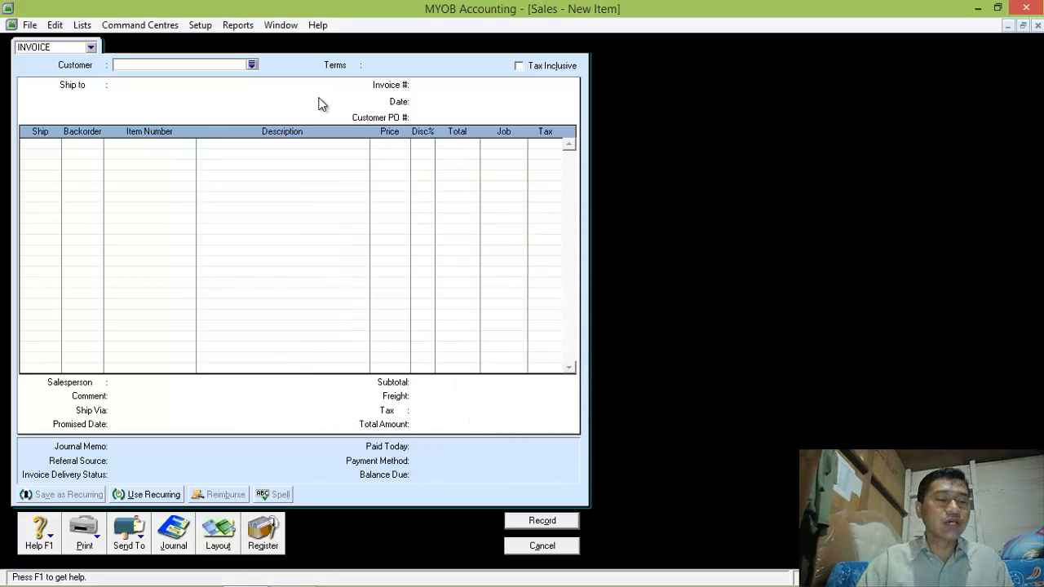
- Select Toko Alex as the invoice customer, and set the invoice number to FPJ12-1 and the date to 2/12/2013
left_click(254, 64)
double_click(482, 219)
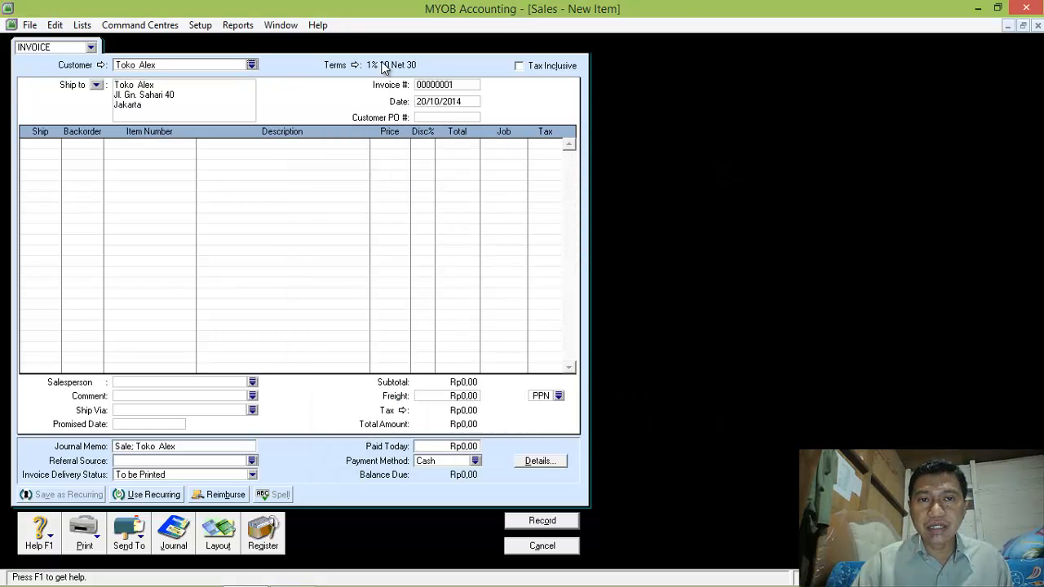
left_click(430, 84)
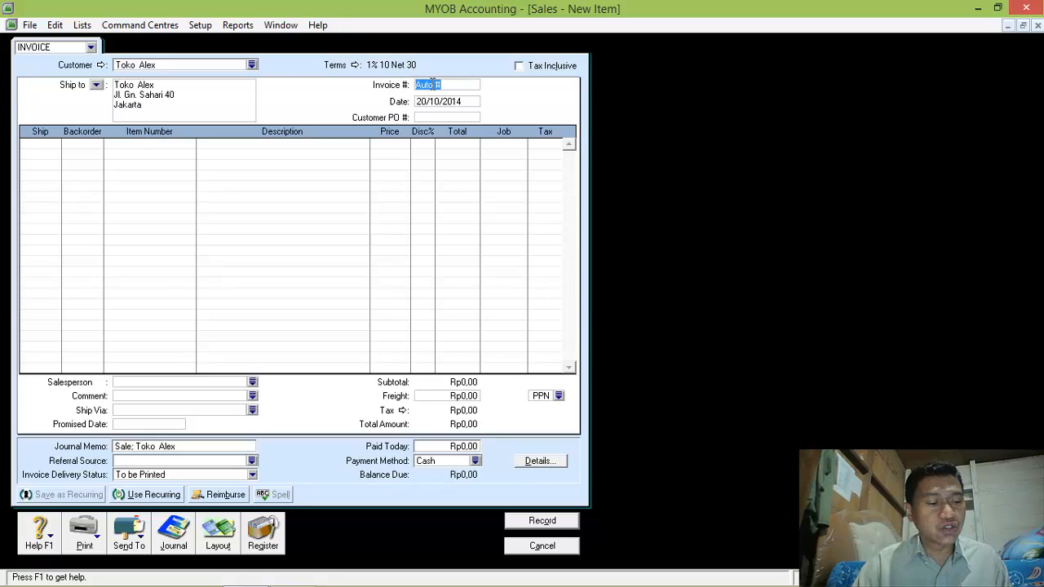
type("F")
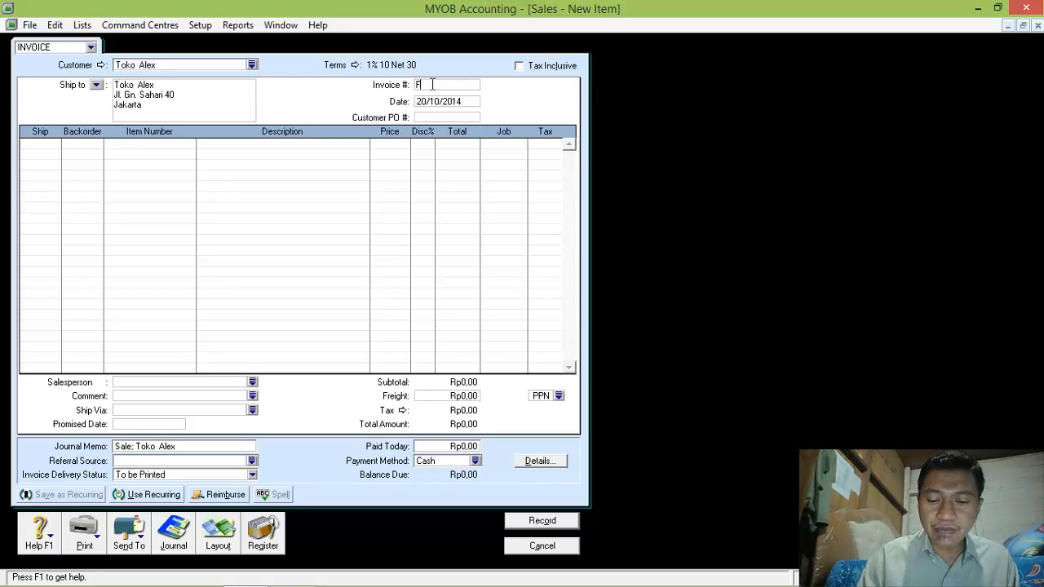
type("PJ12-1")
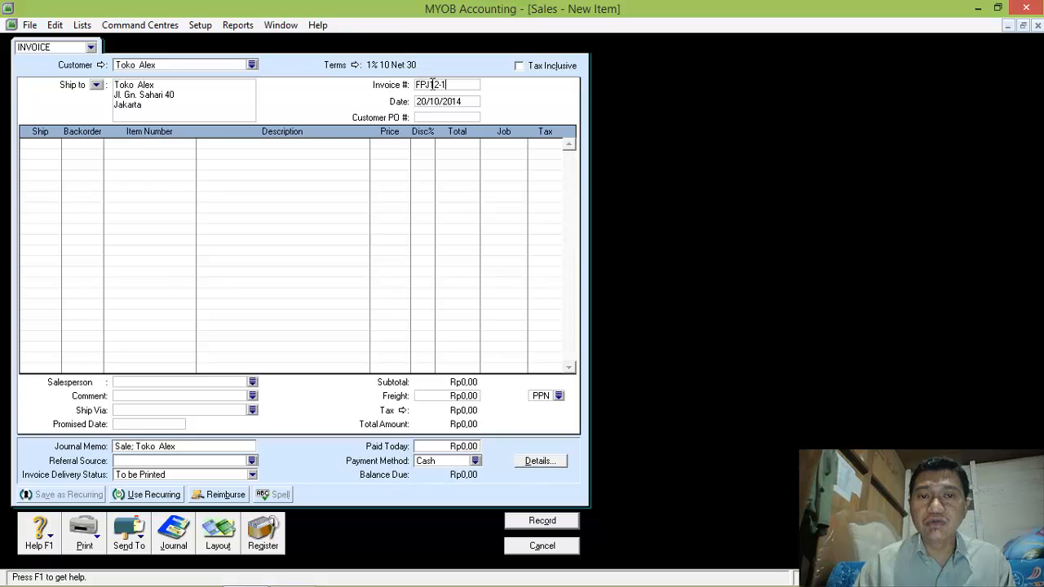
key("Tab")
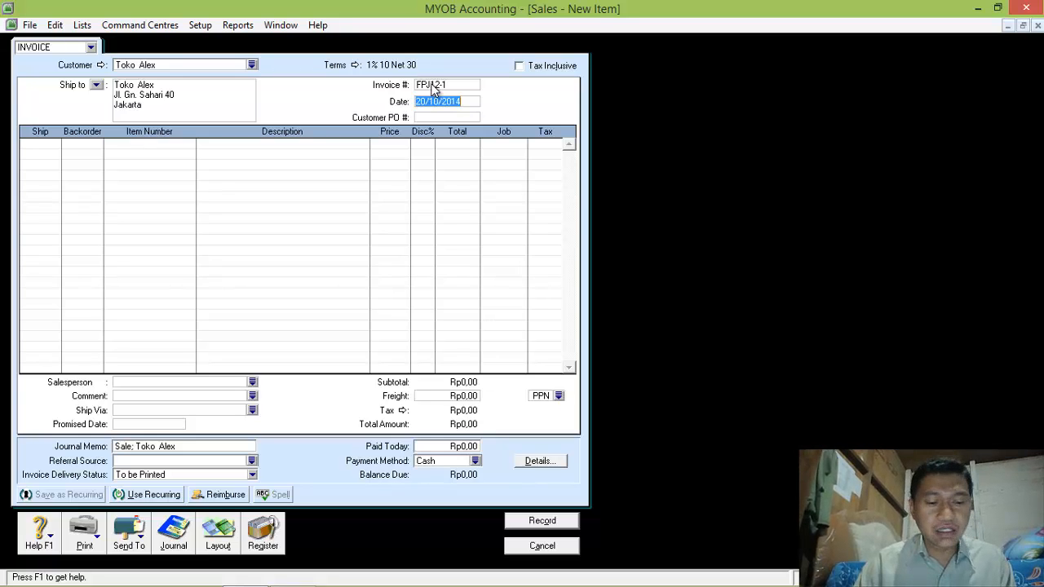
type("2/12/2013")
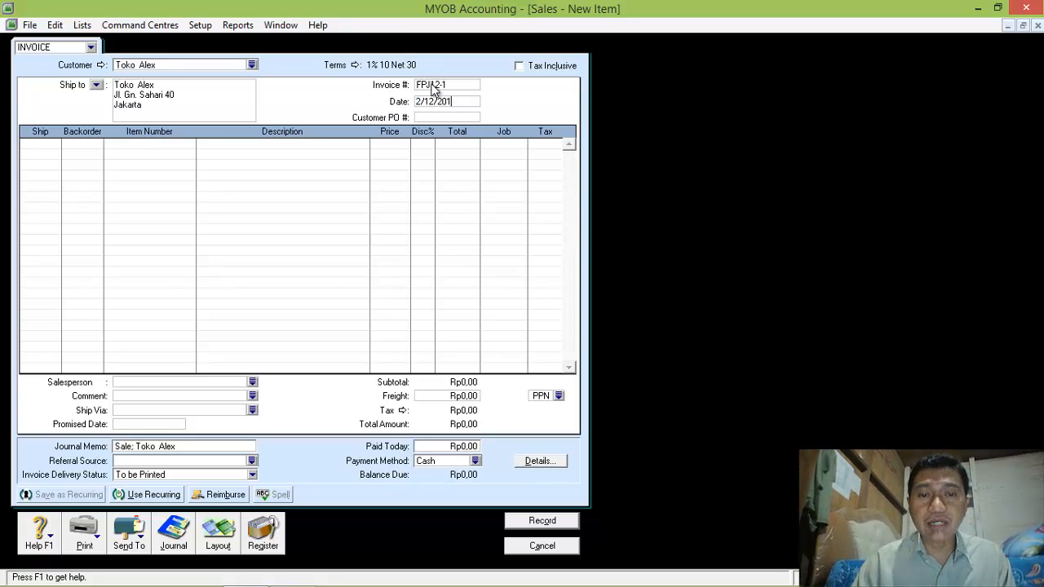
- Enter the first invoice line with 20 units of item AU-N06 Accu-Chek at a price of 800000
left_click(46, 145)
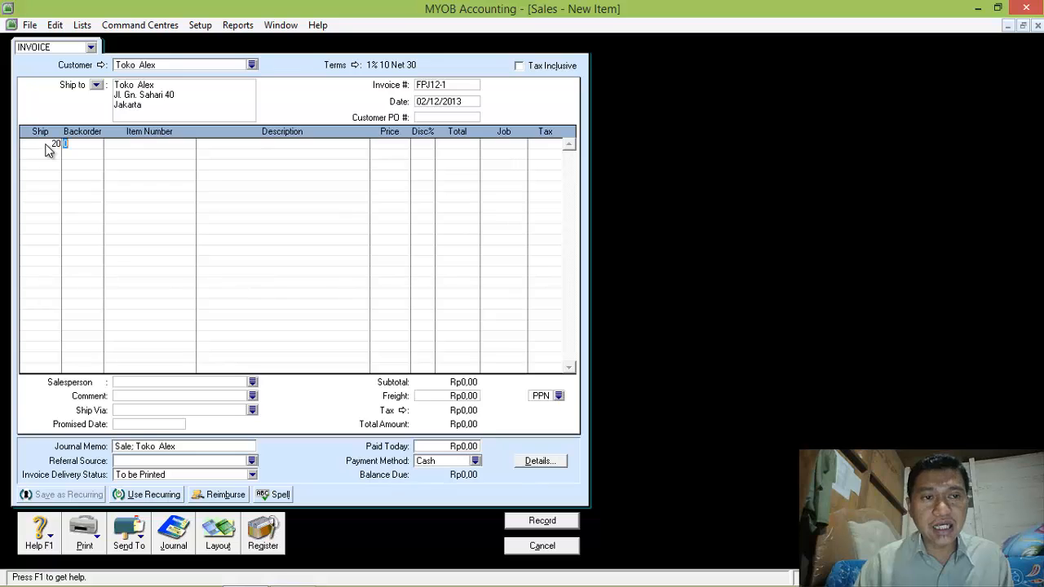
key("Tab")
key("Tab")
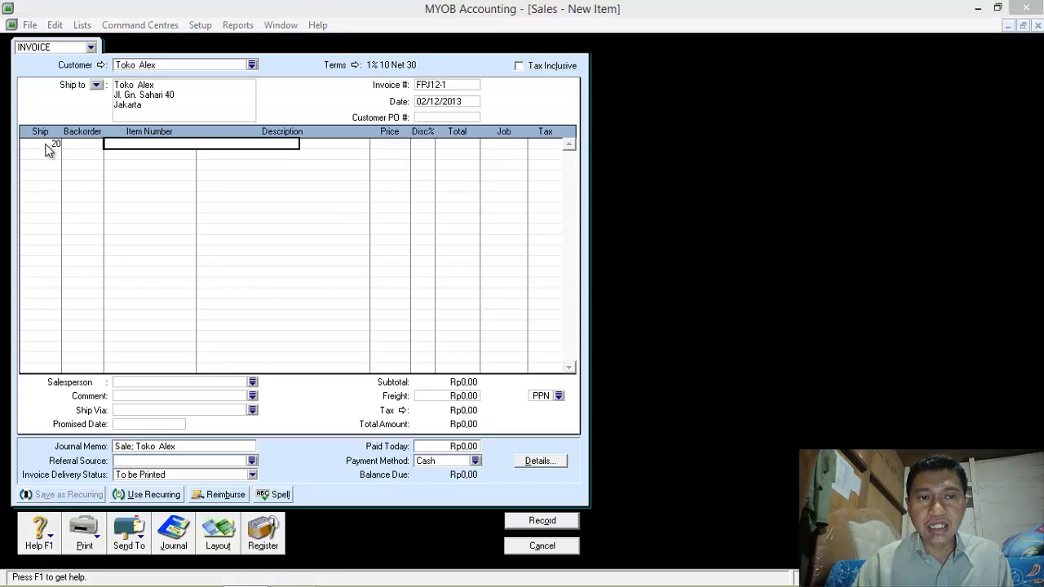
left_click(480, 219)
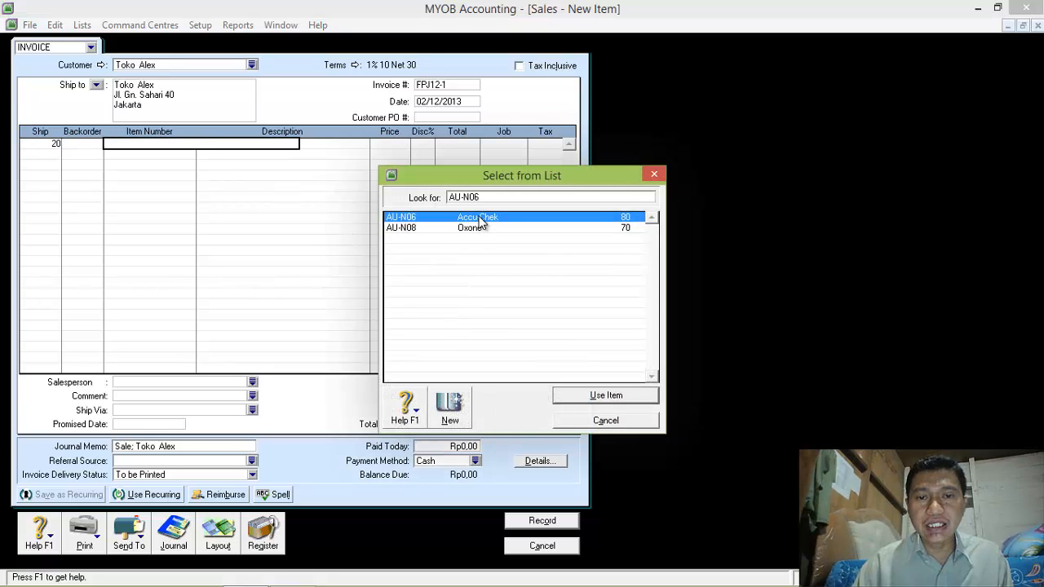
left_click(596, 395)
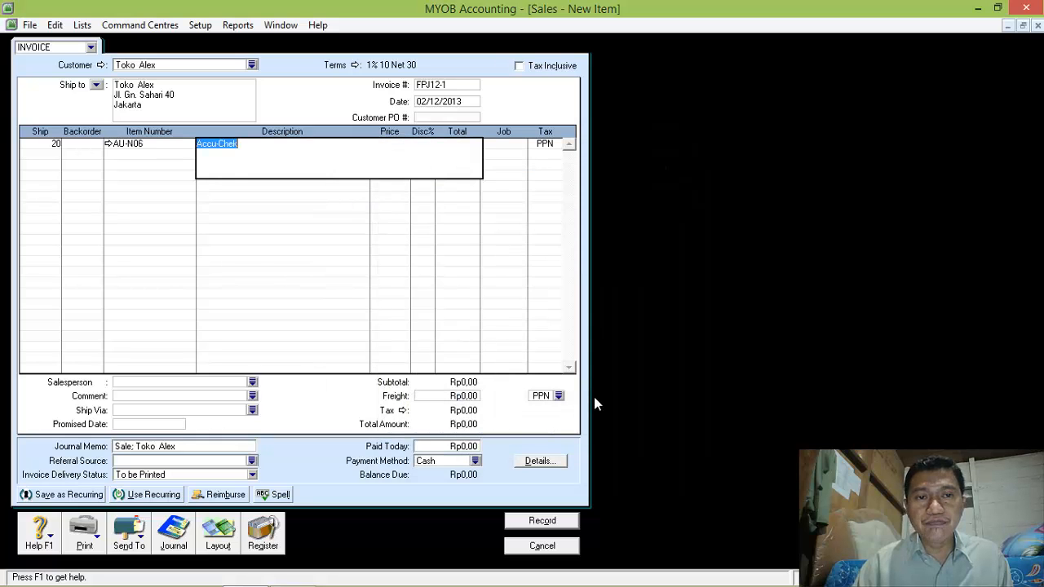
key("Tab")
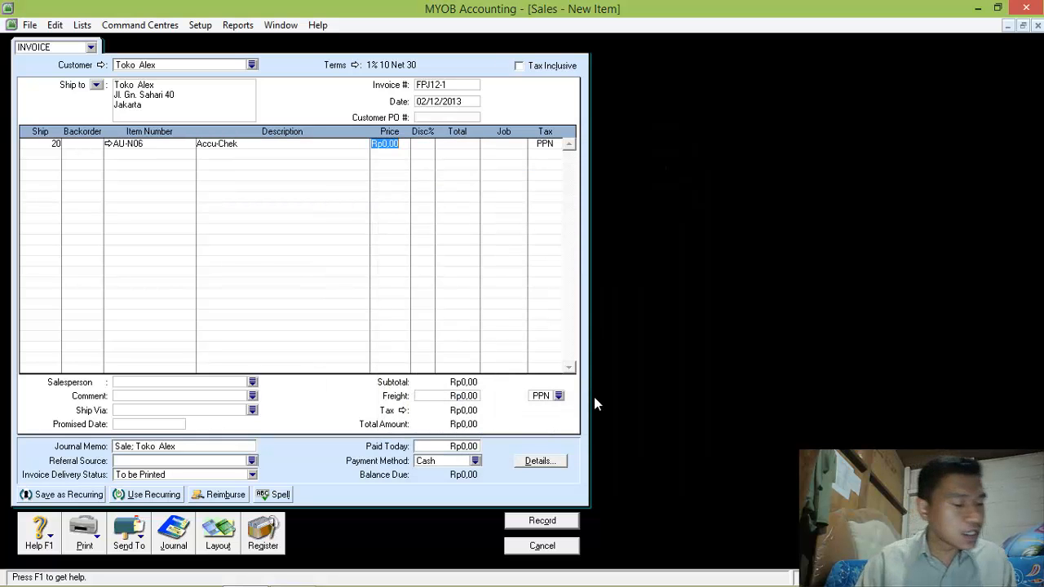
type("800.0")
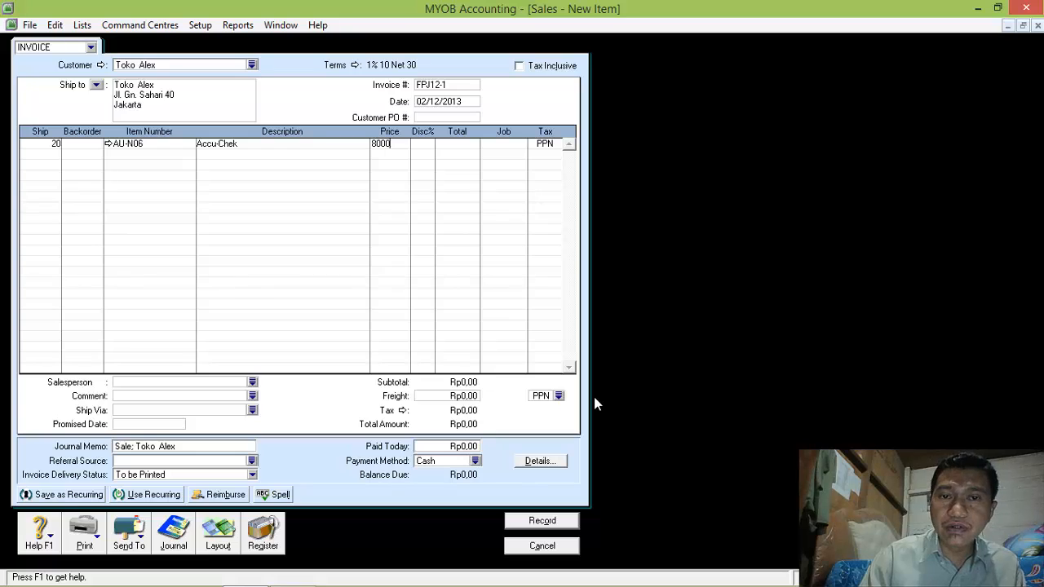
type("00")
key("Tab")
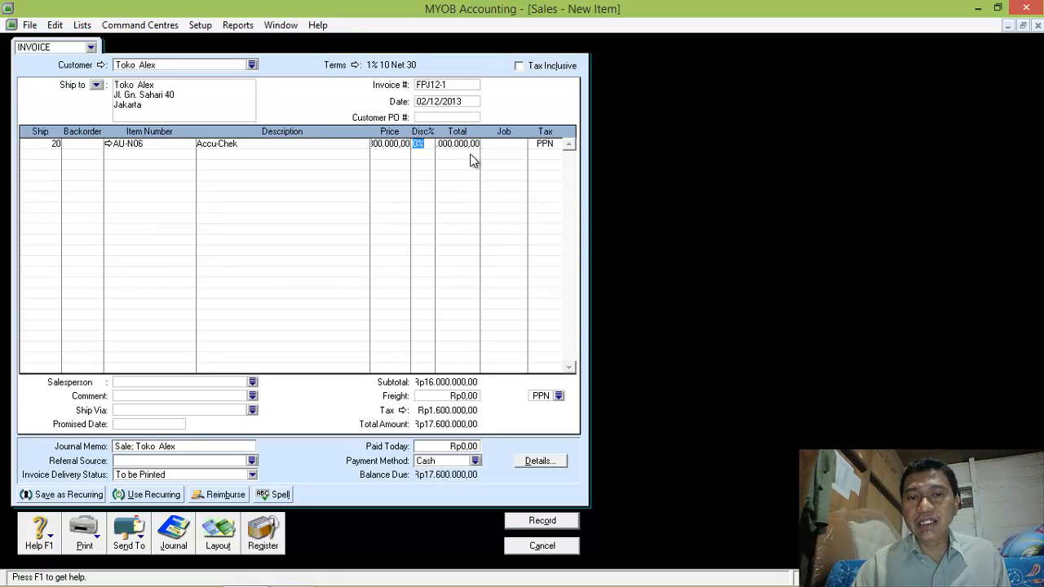
- Add a second invoice line with 15 units of item AU-N08 Oxone at a price of 900000
left_click(44, 156)
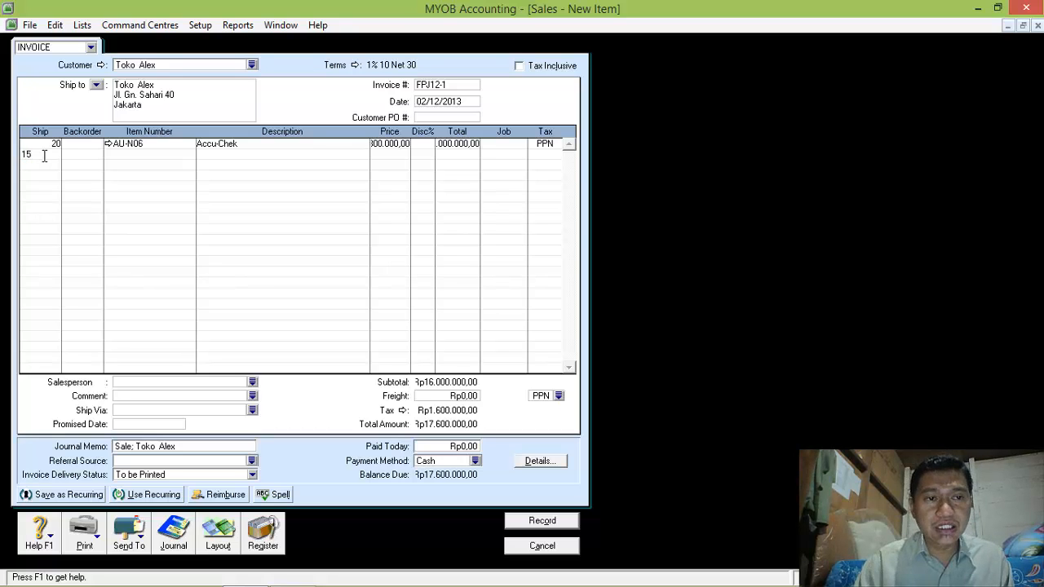
key("Tab")
key("Tab")
key("Tab")
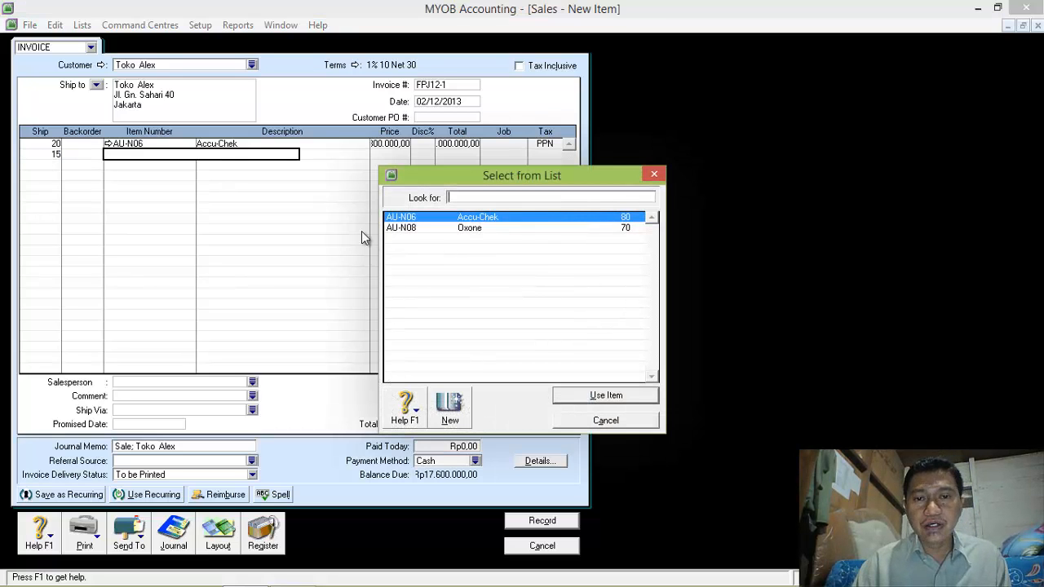
double_click(449, 227)
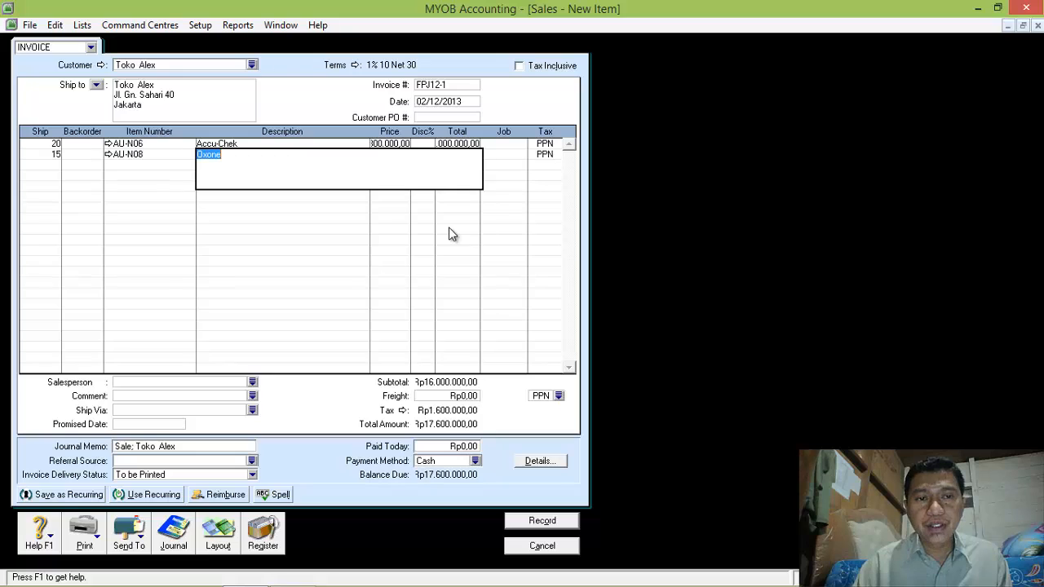
key("Tab")
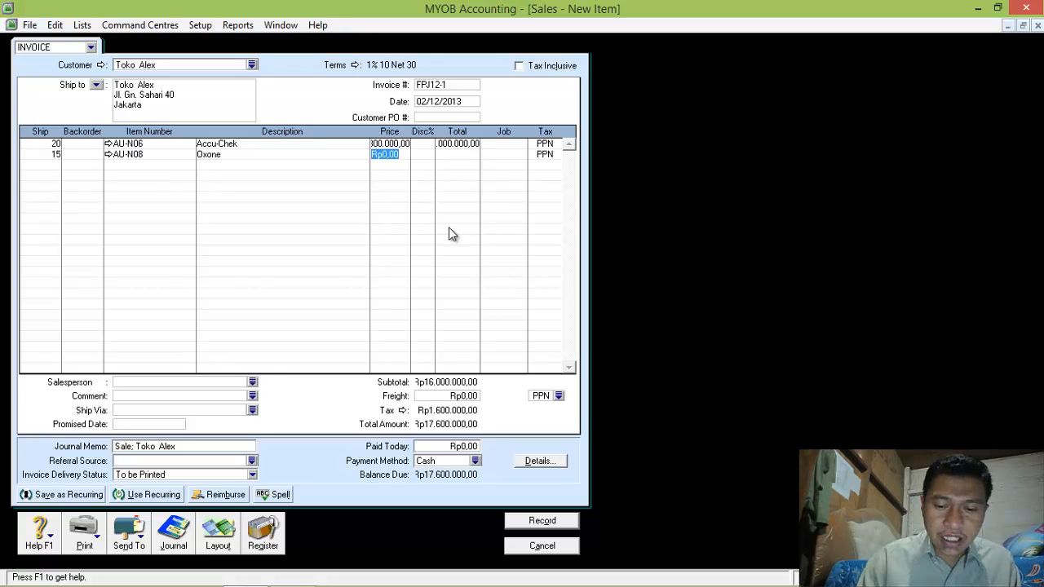
type("900000")
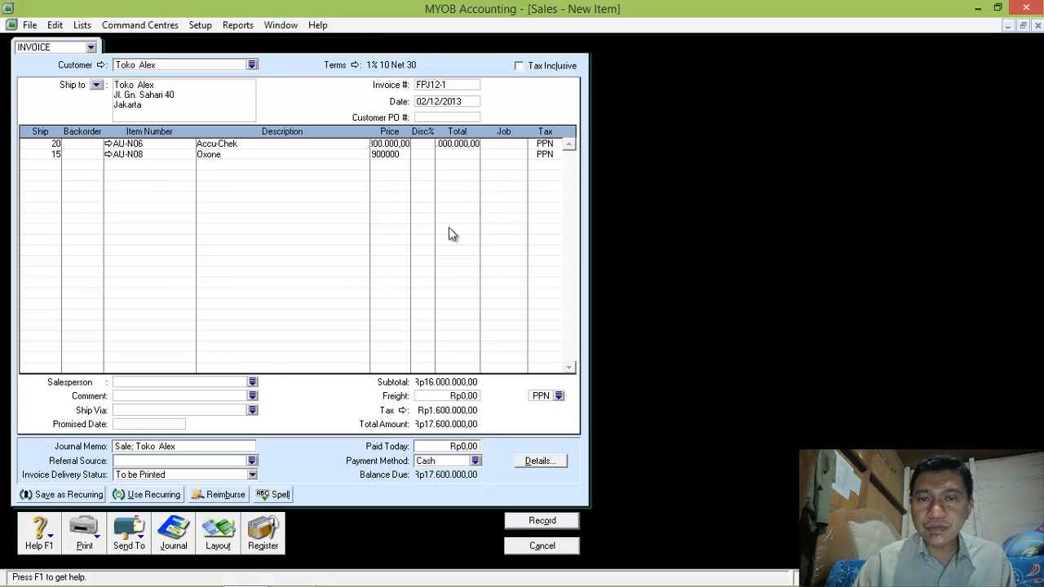
key("Tab")
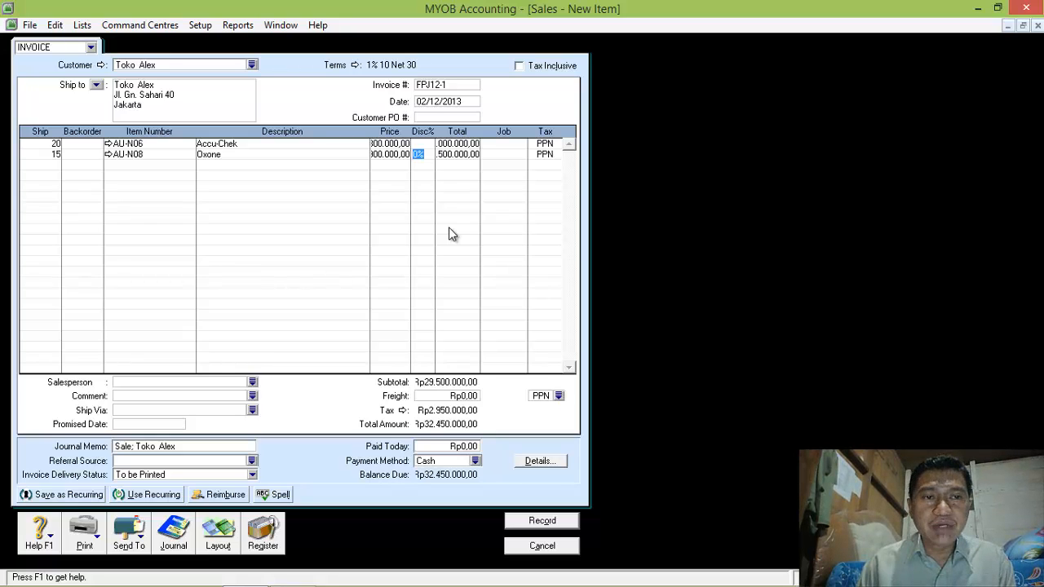
- Set the invoice's freight to 35000 and assign it the N-T Non-Taxable tax code
left_click(450, 396)
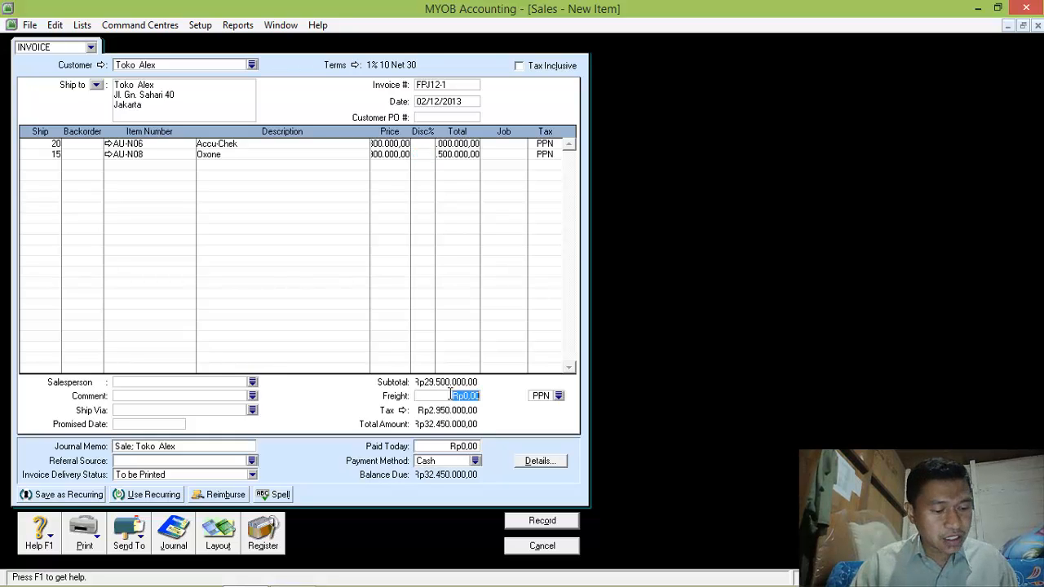
type("35")
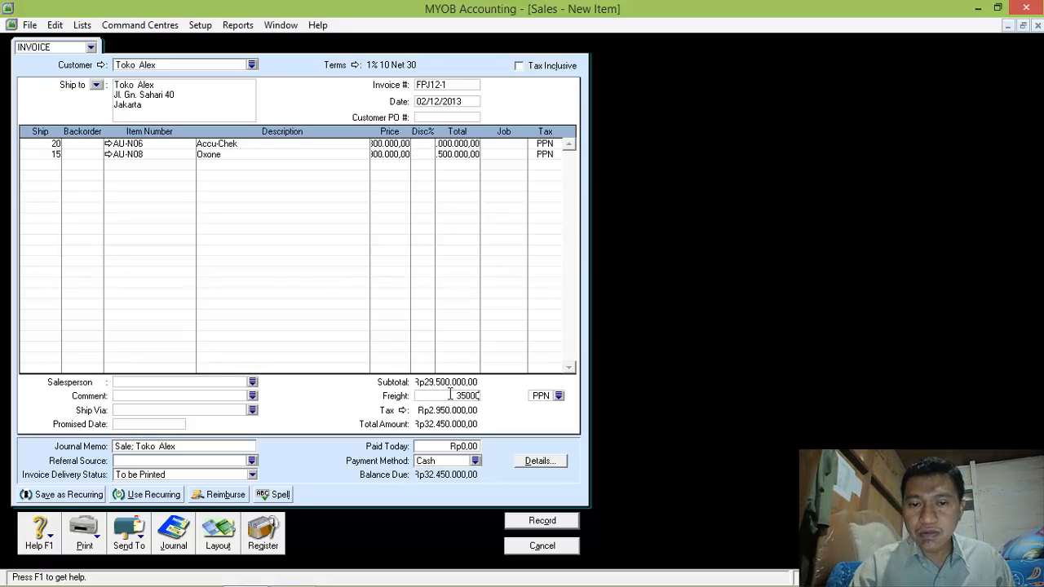
type("000")
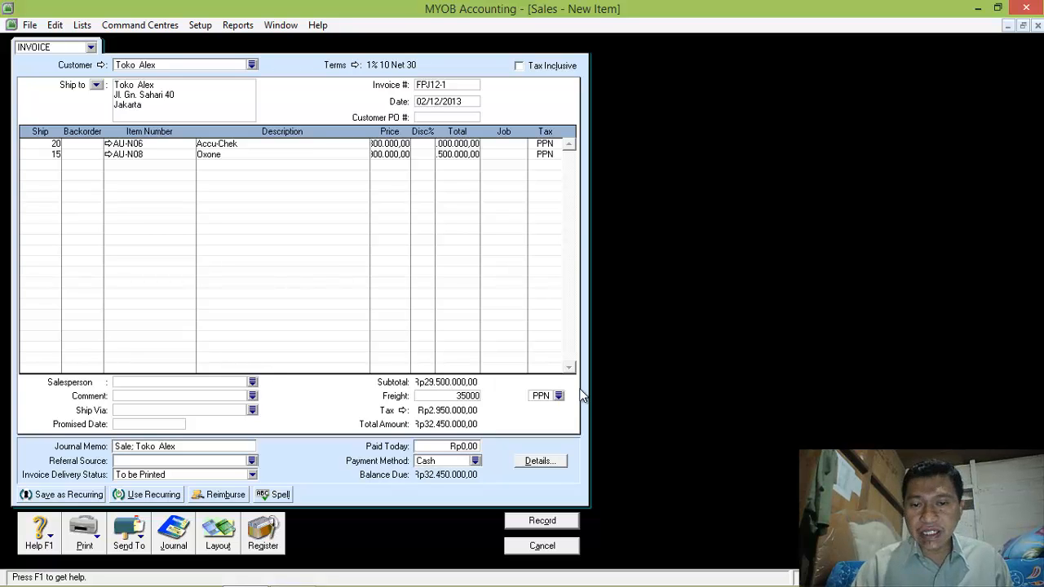
left_click(559, 396)
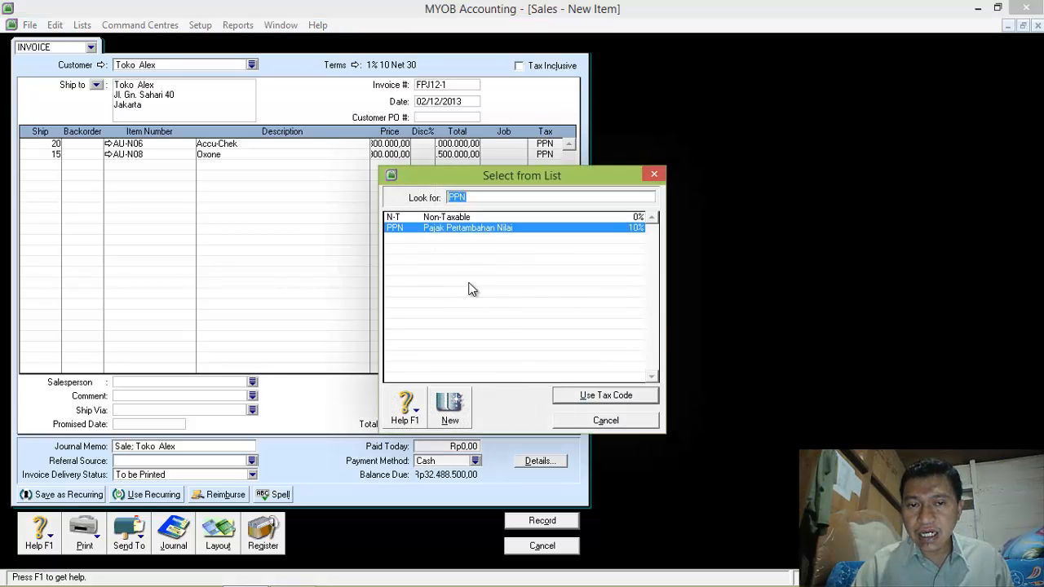
double_click(466, 218)
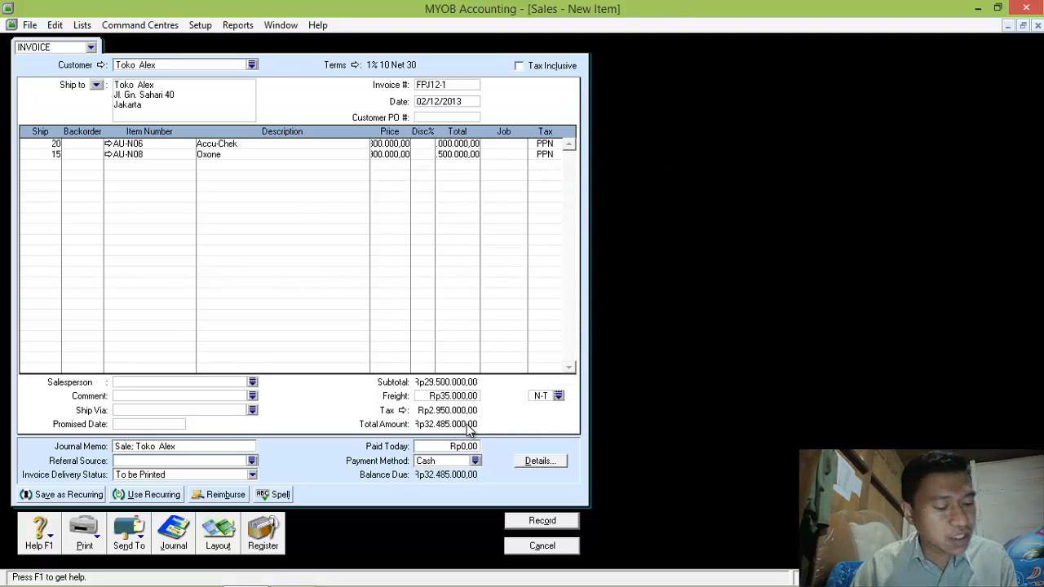
- Record the invoice, ignoring all occurrences of the flagged spelling, and return to the Sales Command Centre
left_click(542, 522)
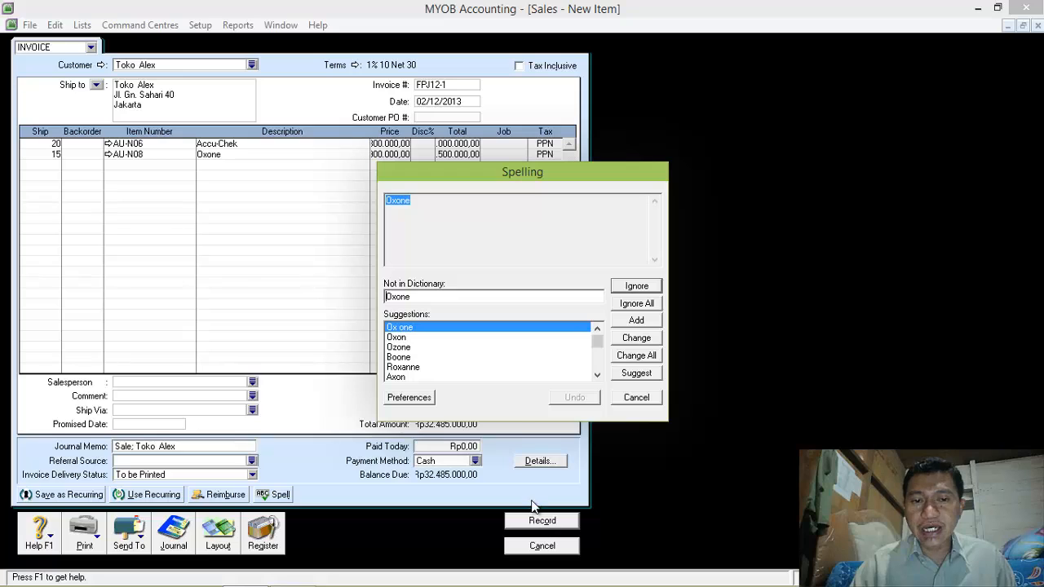
left_click(636, 302)
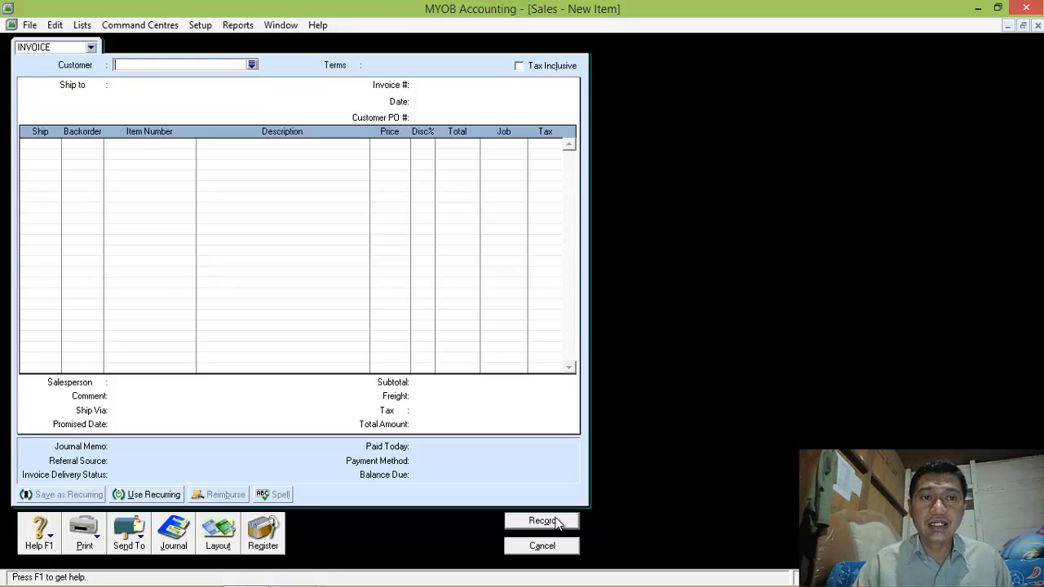
left_click(543, 545)
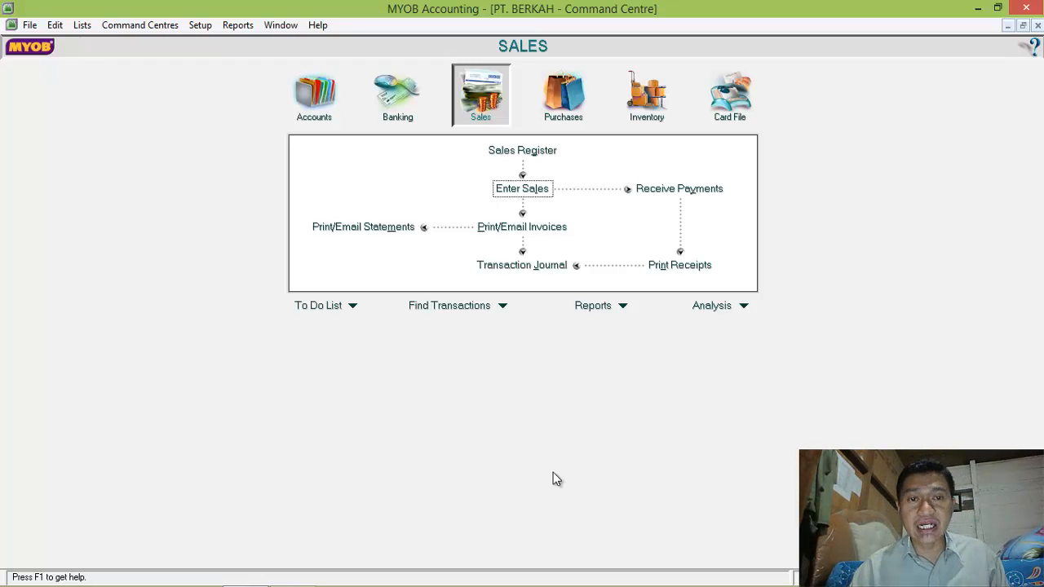
- In the Windows preferences, turn off automatic spell checking before recording transactions and the display of currency symbols in windows
left_click(200, 25)
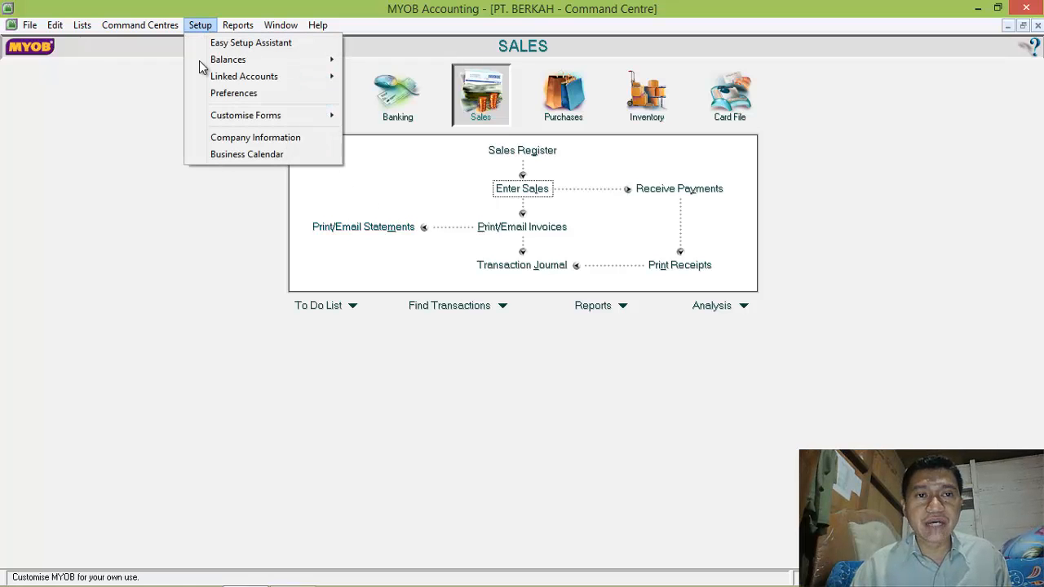
left_click(210, 95)
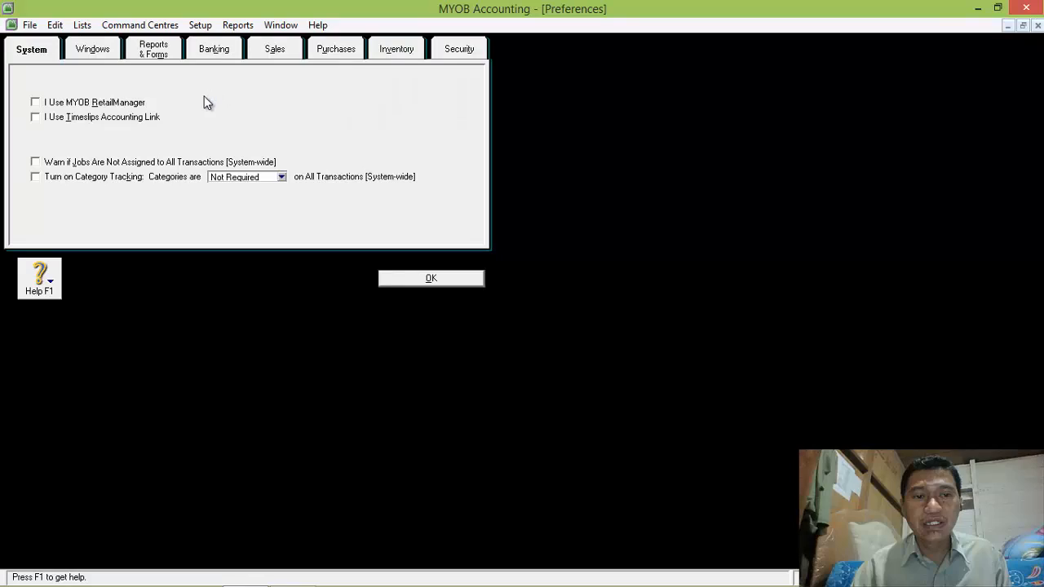
left_click(98, 51)
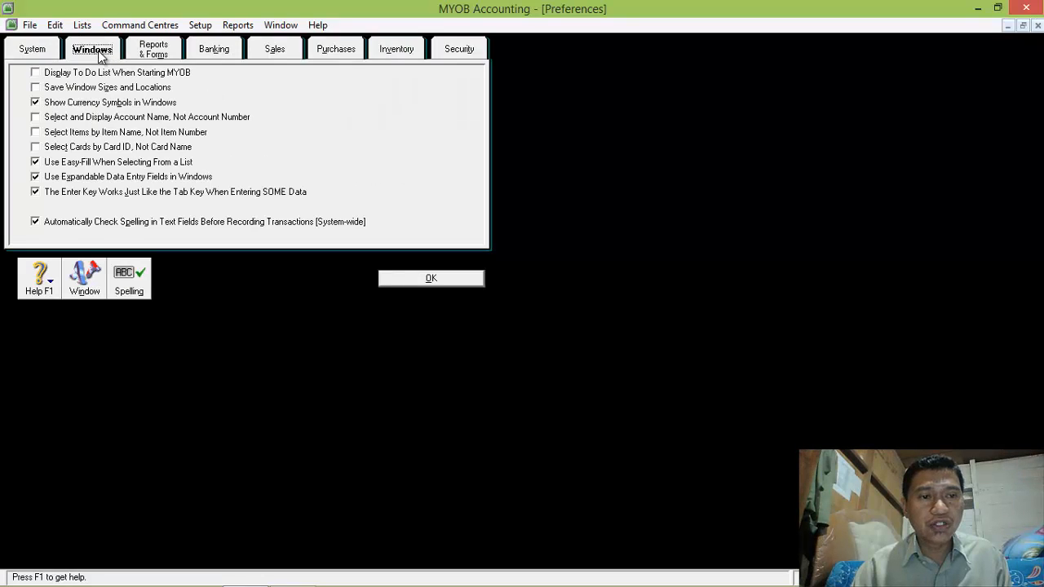
left_click(36, 223)
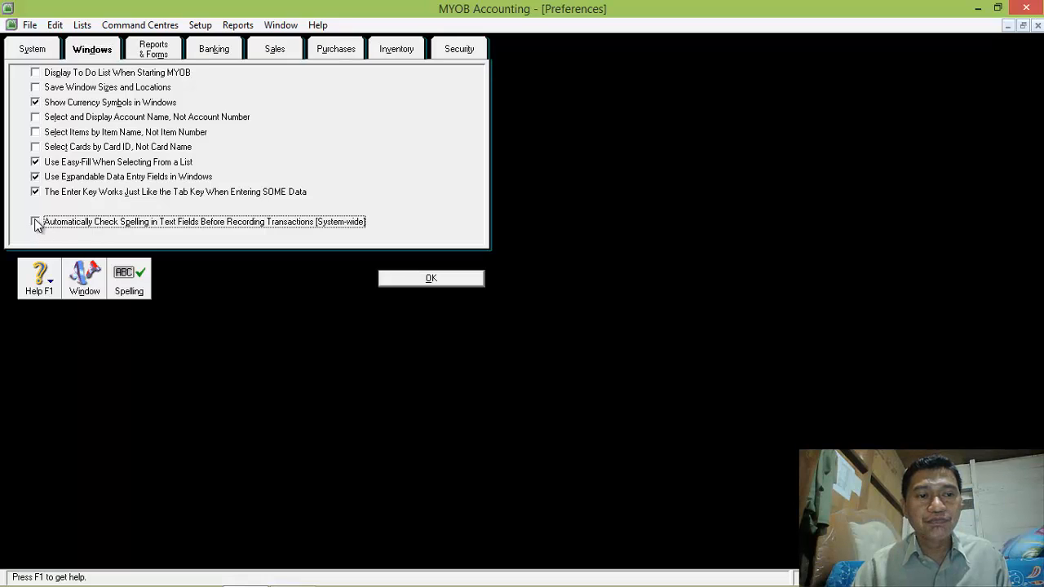
left_click(35, 103)
- In the Reports & Forms preferences, turn off currency symbols in both reports and forms
left_click(153, 52)
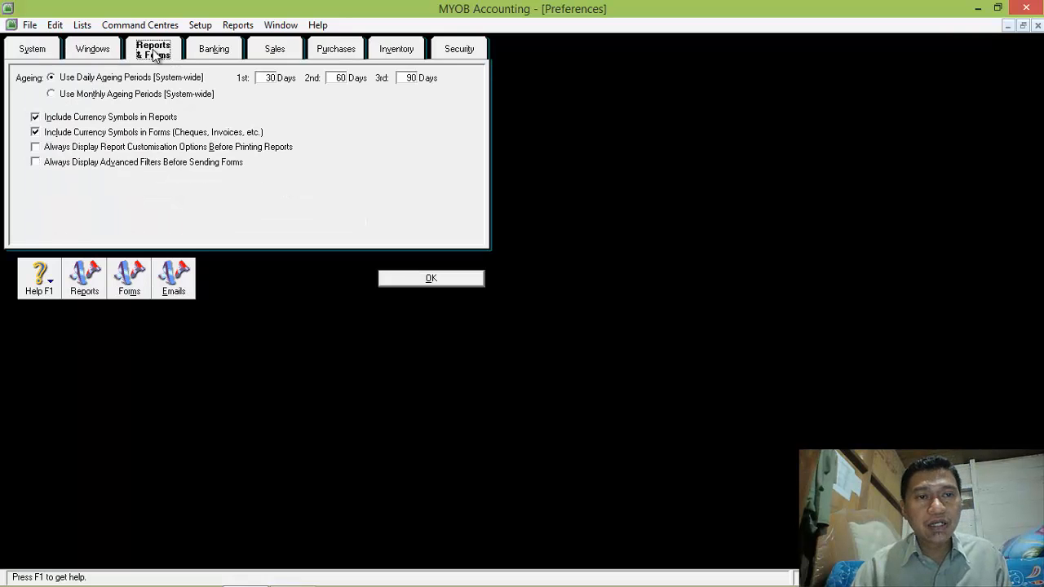
left_click(35, 119)
left_click(35, 132)
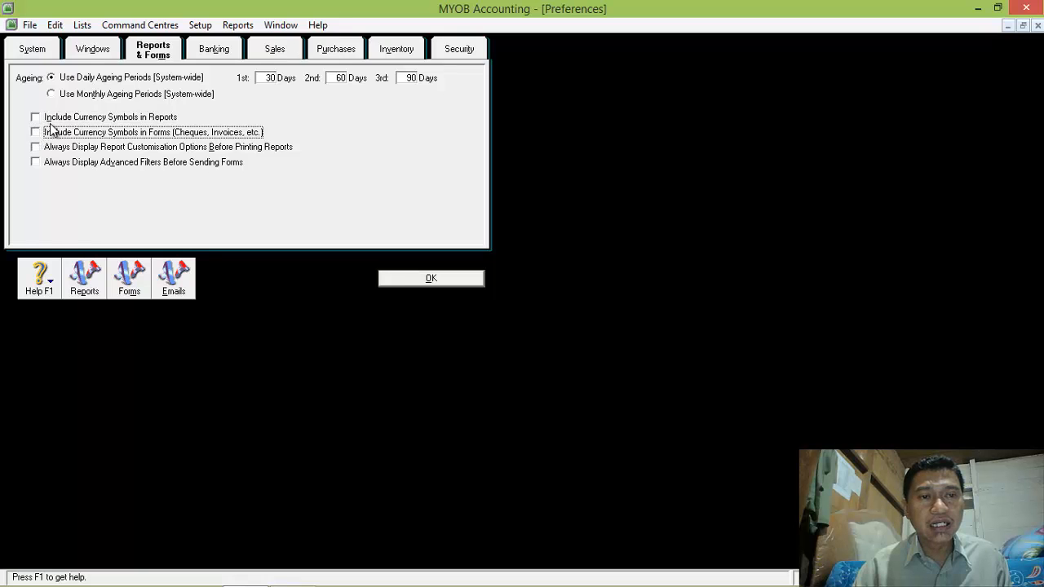
- Review the Banking, Sales, Purchases, Inventory and Security preferences, and confirm the preferences
left_click(214, 51)
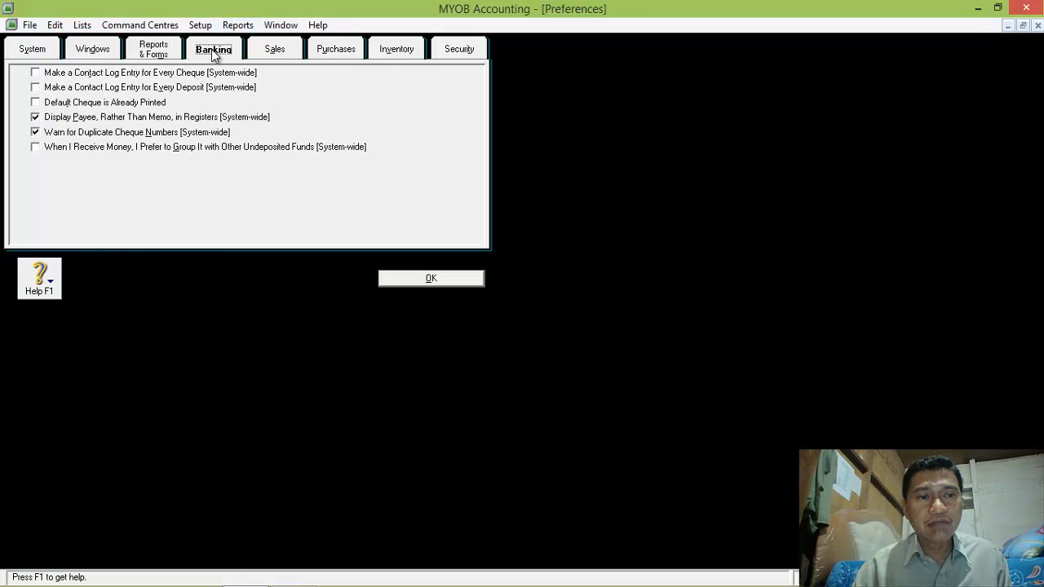
left_click(257, 50)
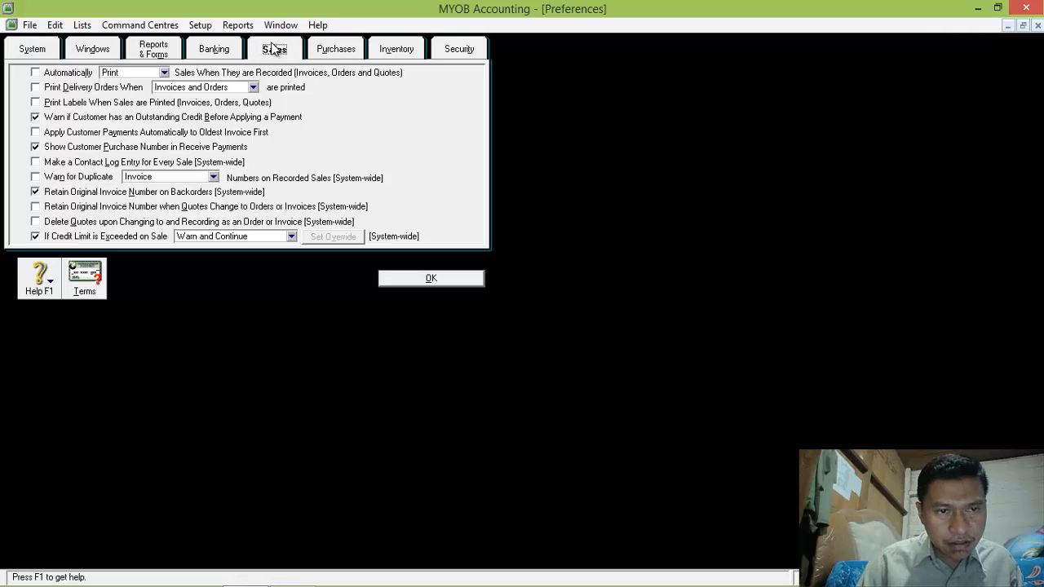
left_click(334, 50)
left_click(393, 49)
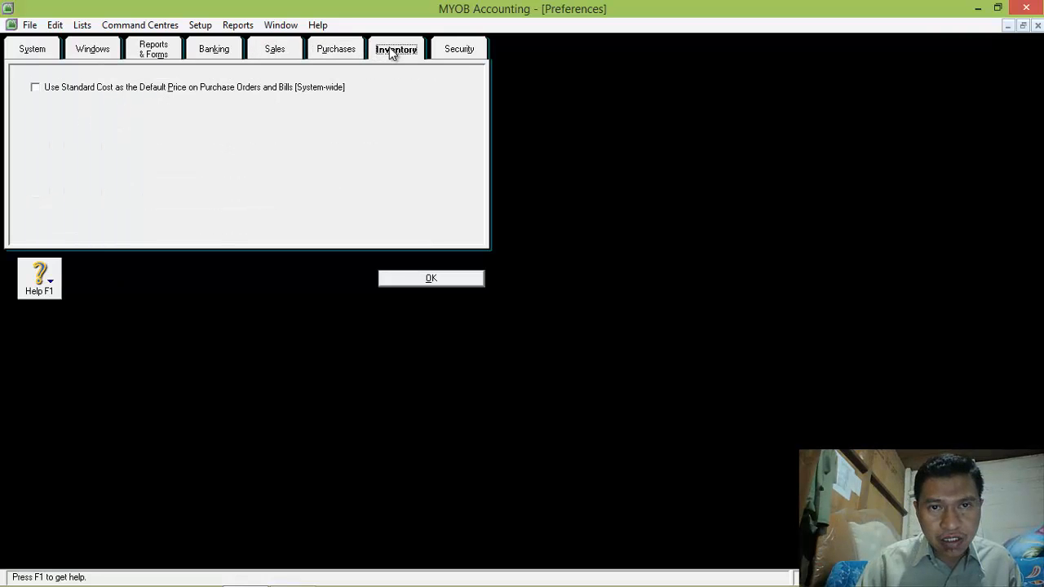
left_click(456, 49)
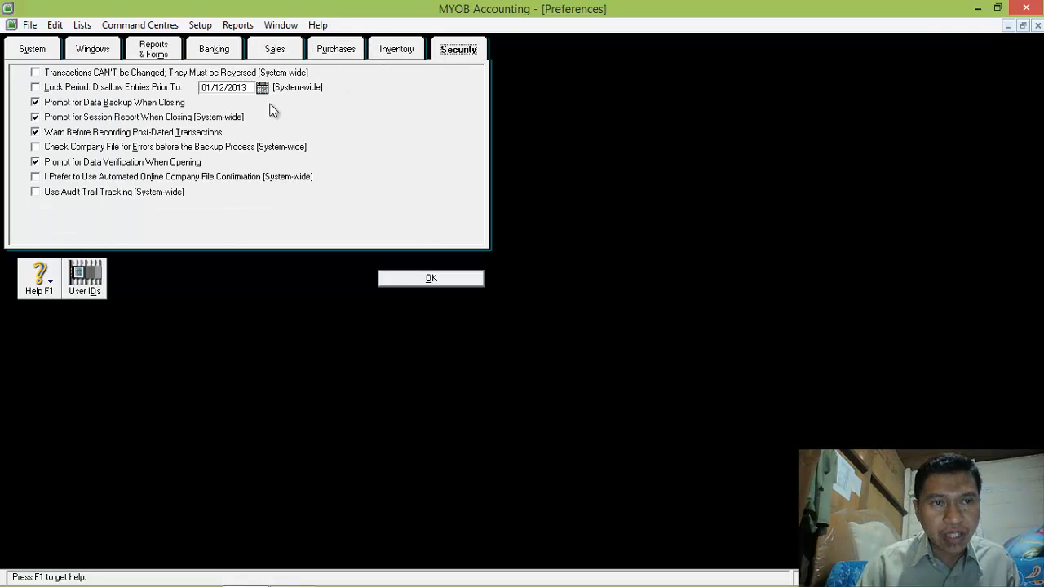
left_click(431, 279)
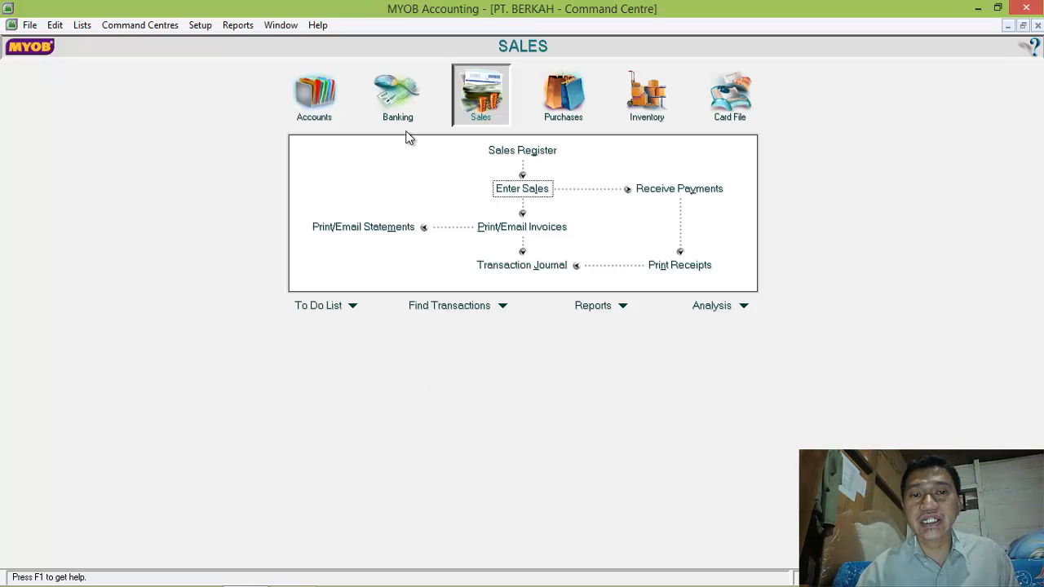
- Start a Spend Money transaction in Banking, paid from account 1-1120 Kas Kecil
left_click(400, 95)
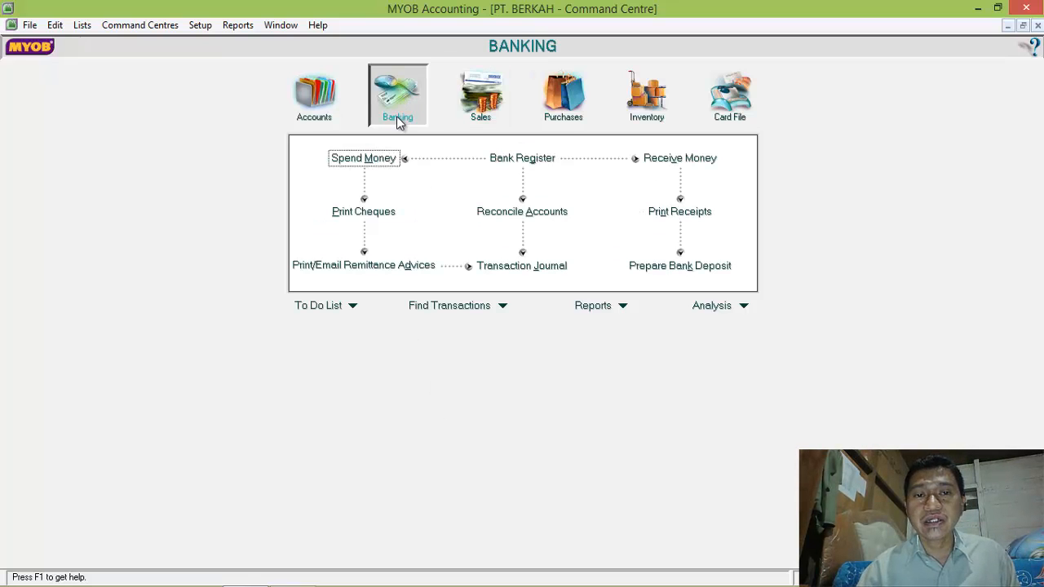
left_click(367, 160)
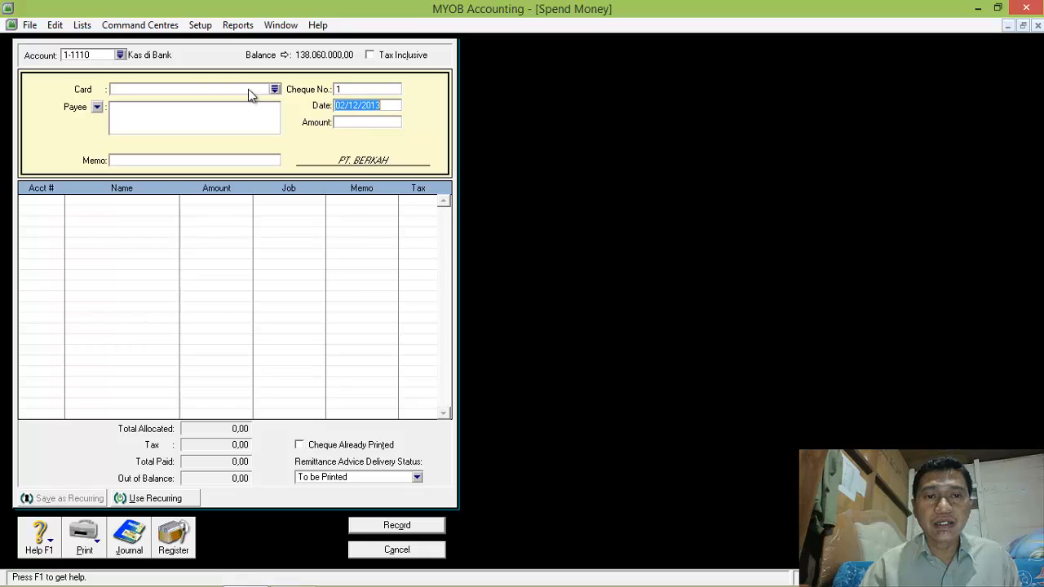
left_click(121, 54)
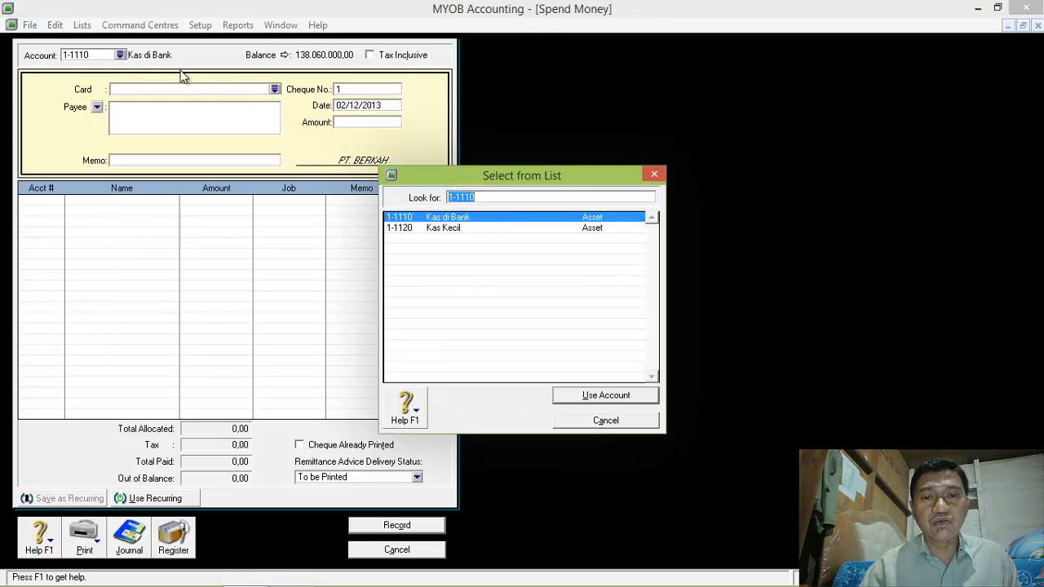
double_click(451, 229)
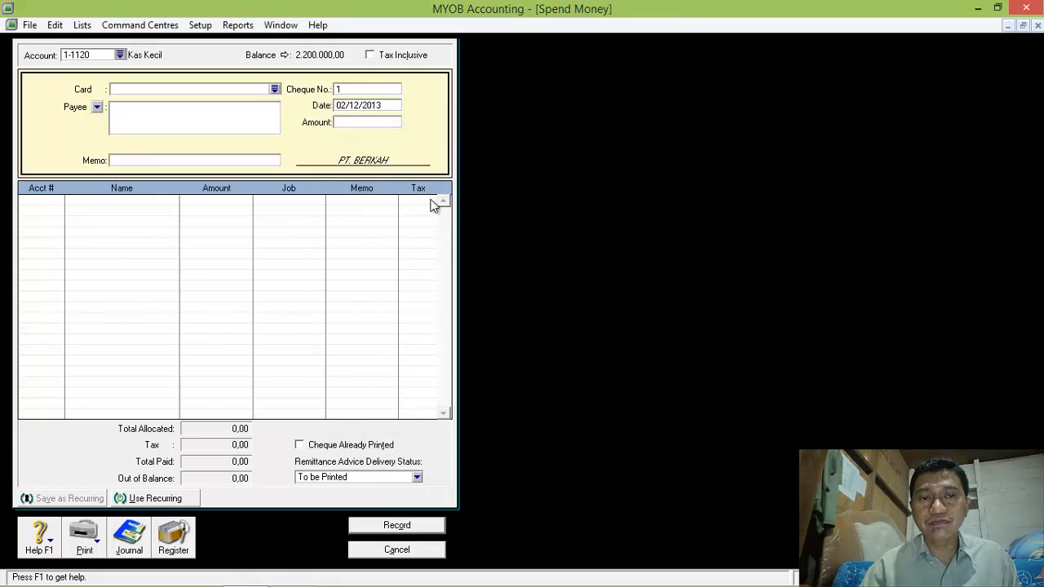
- Set the payment's cheque number to VKK12-2, its date to 4/12/2013 and its amount to 500000
left_click(354, 90)
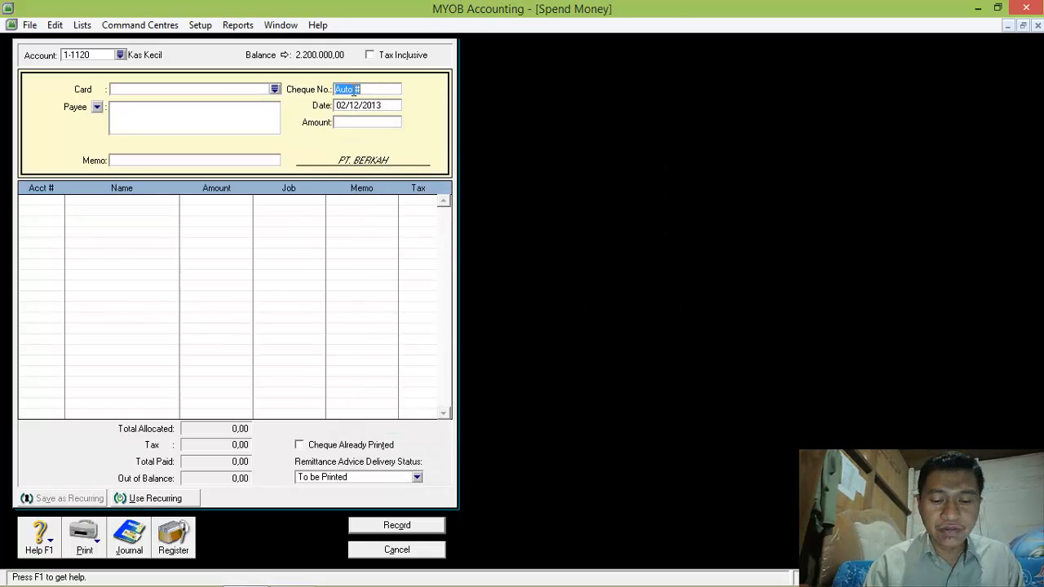
type("VKK-24")
type("-2")
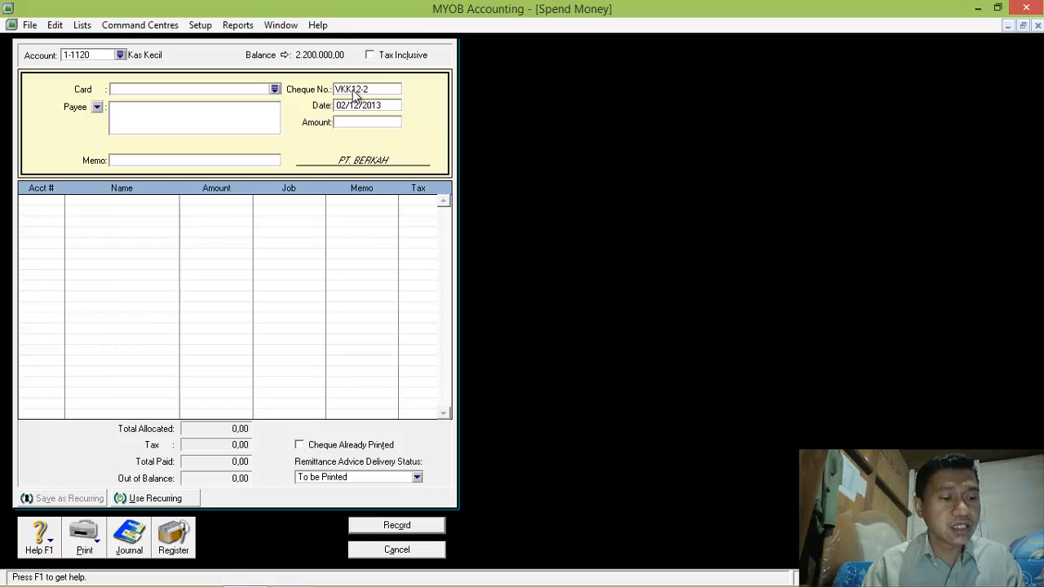
key("Tab")
type("4/12")
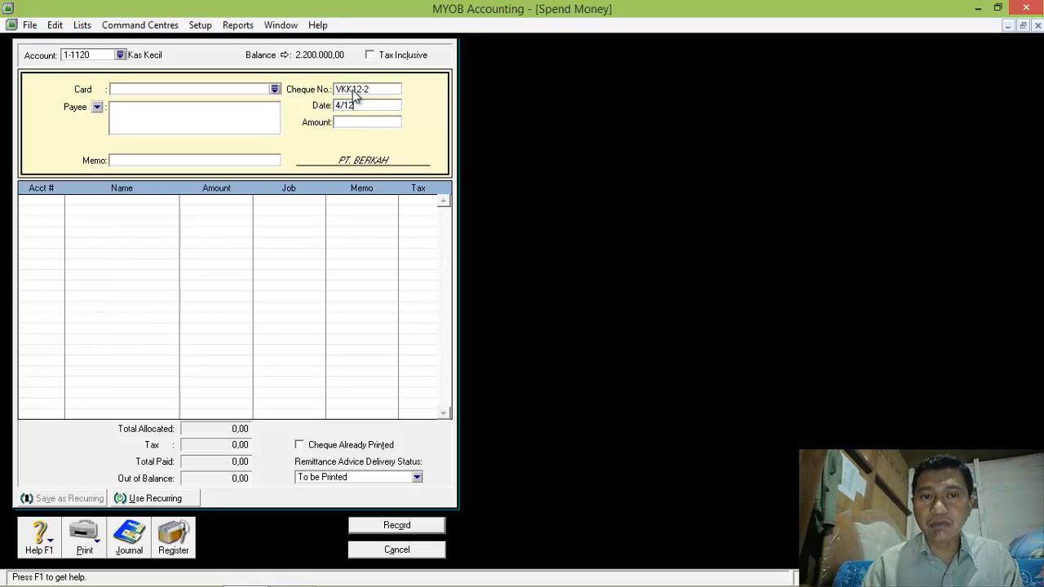
type("/2013")
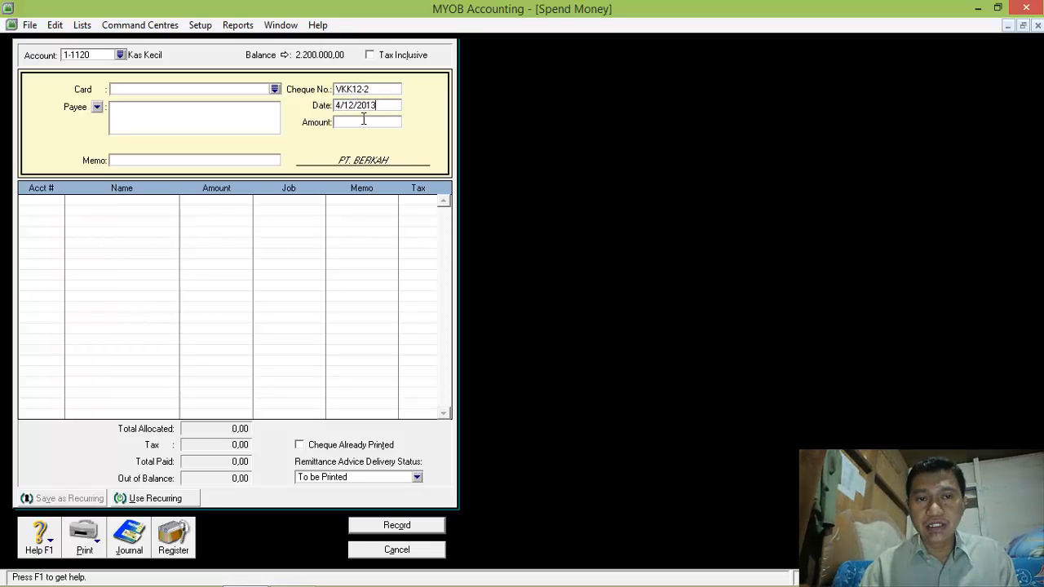
left_click(364, 120)
type("5")
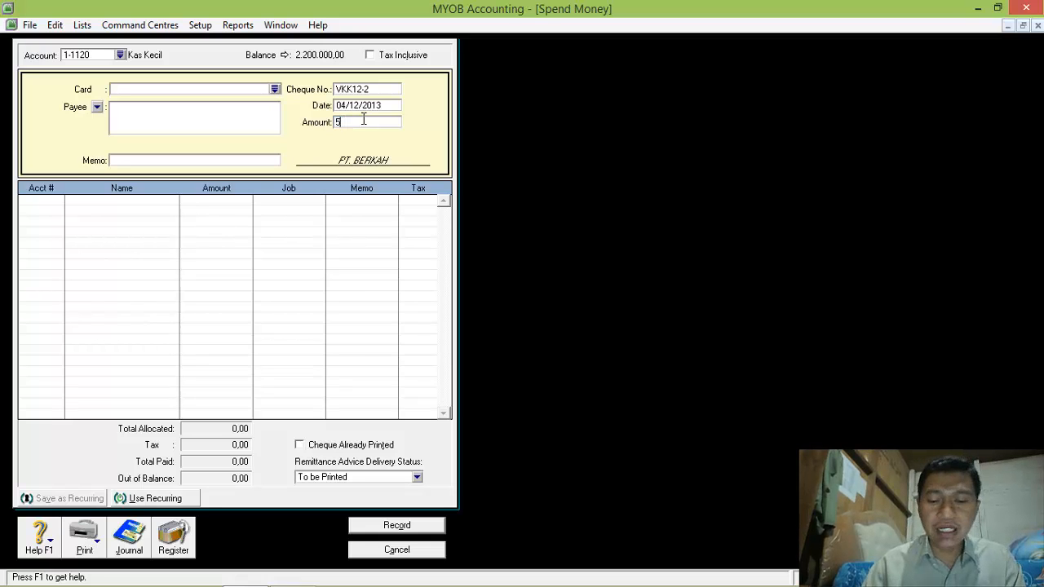
type("00000")
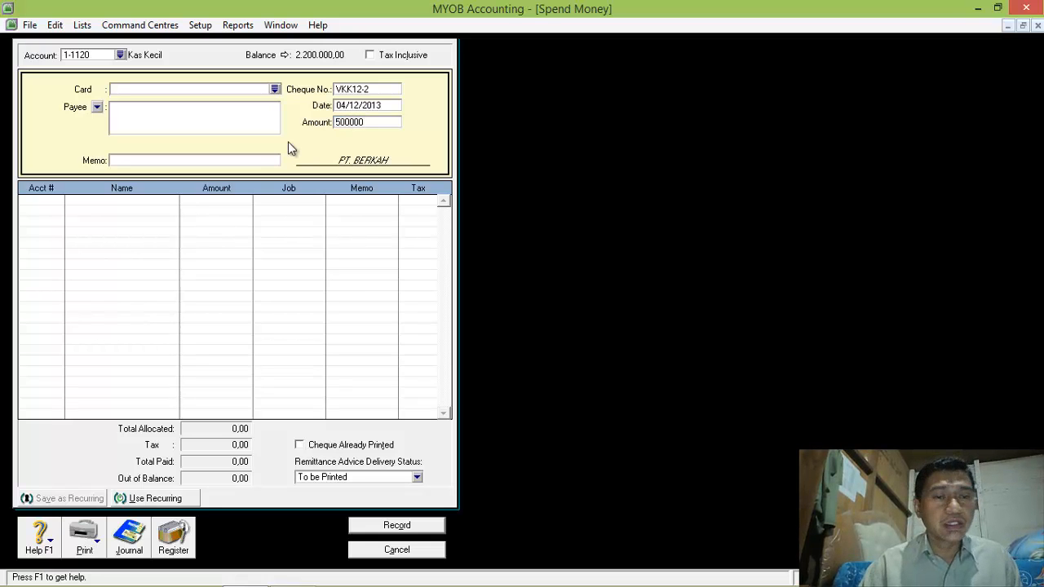
- Allocate the payment to account 1-1320 Perlengkapan Toko, record it and return to the Banking Command Centre
left_click(40, 204)
left_click(59, 201)
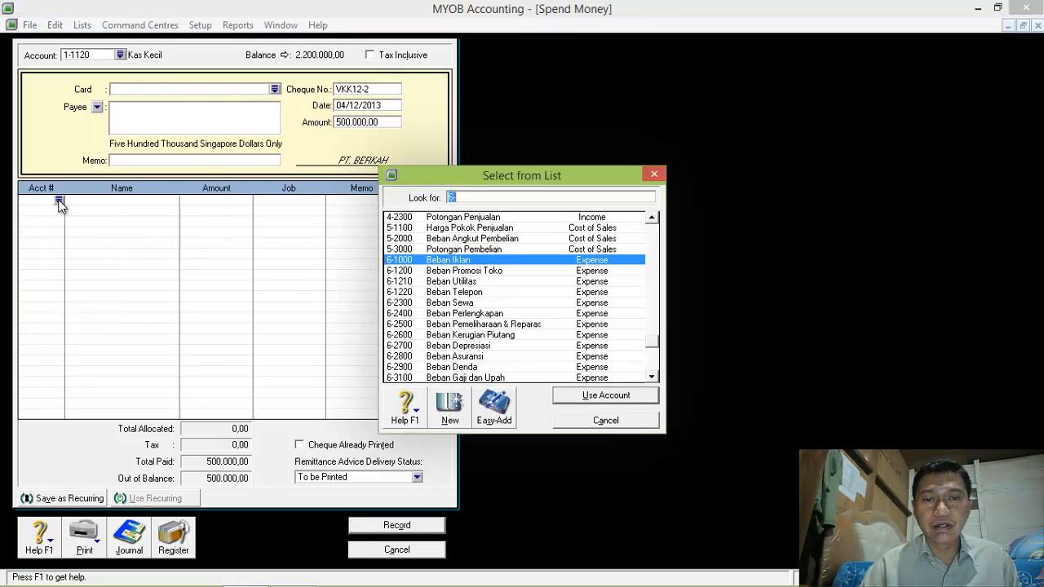
type("1")
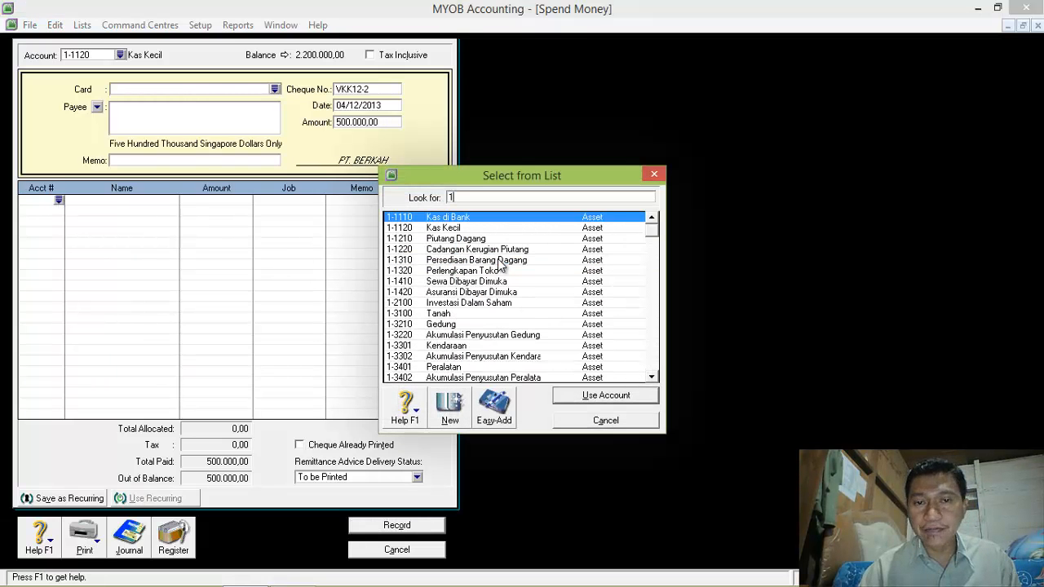
left_click(467, 272)
double_click(467, 274)
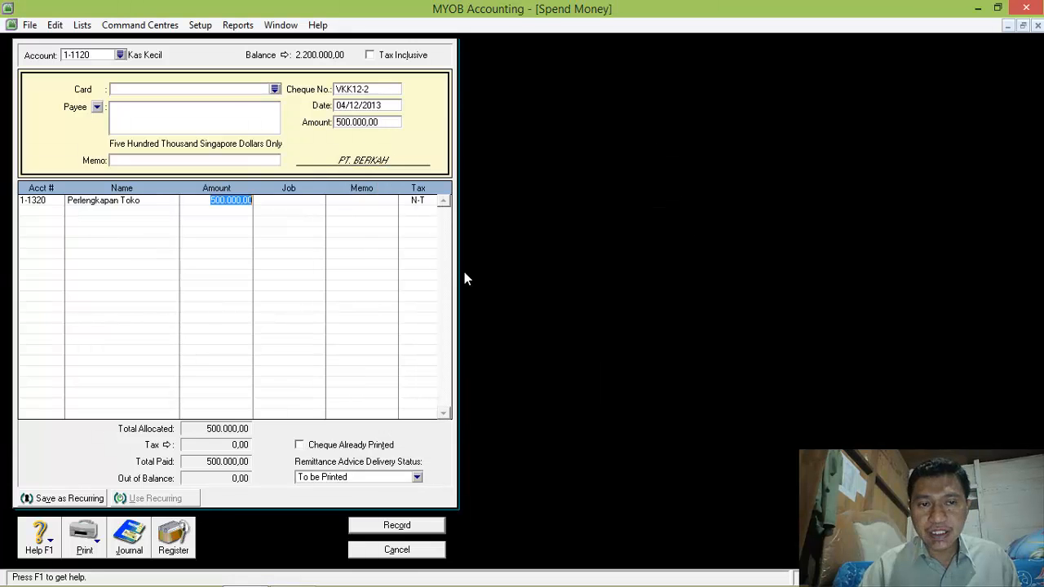
left_click(397, 525)
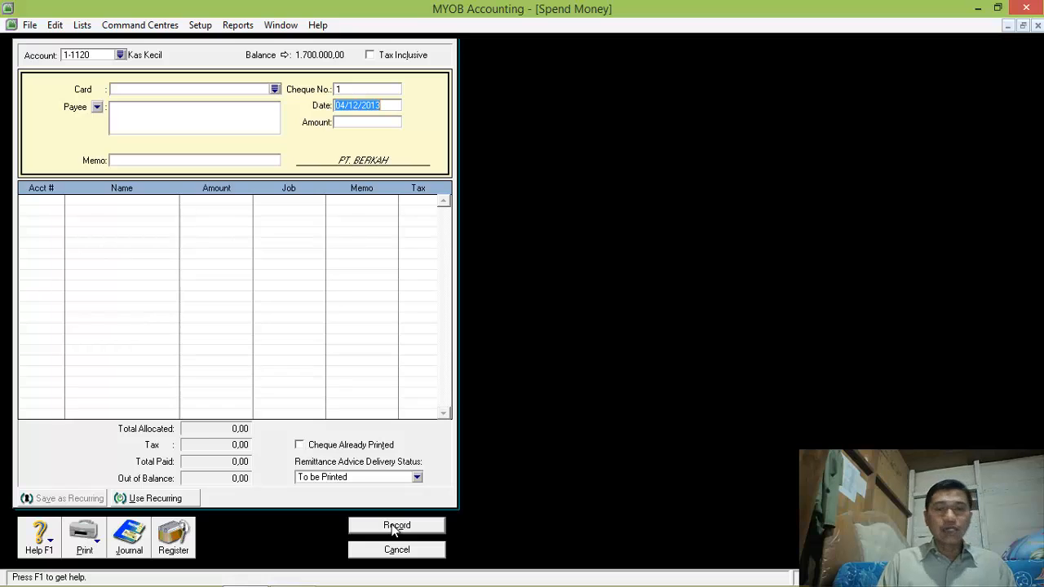
left_click(399, 551)
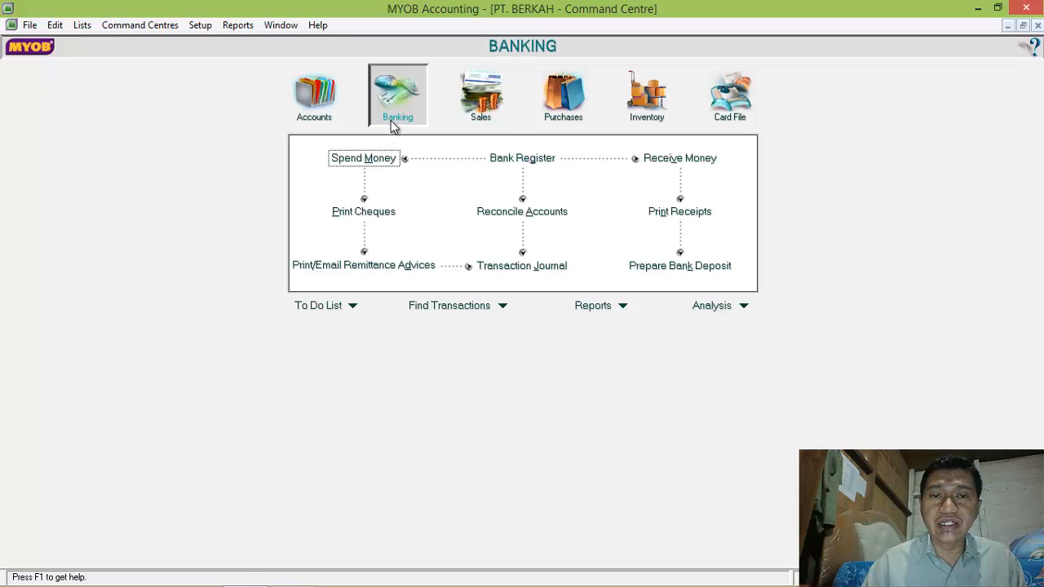
- Open another Spend Money transaction and choose 1-1120 Kas Kecil as the paying account
left_click(361, 158)
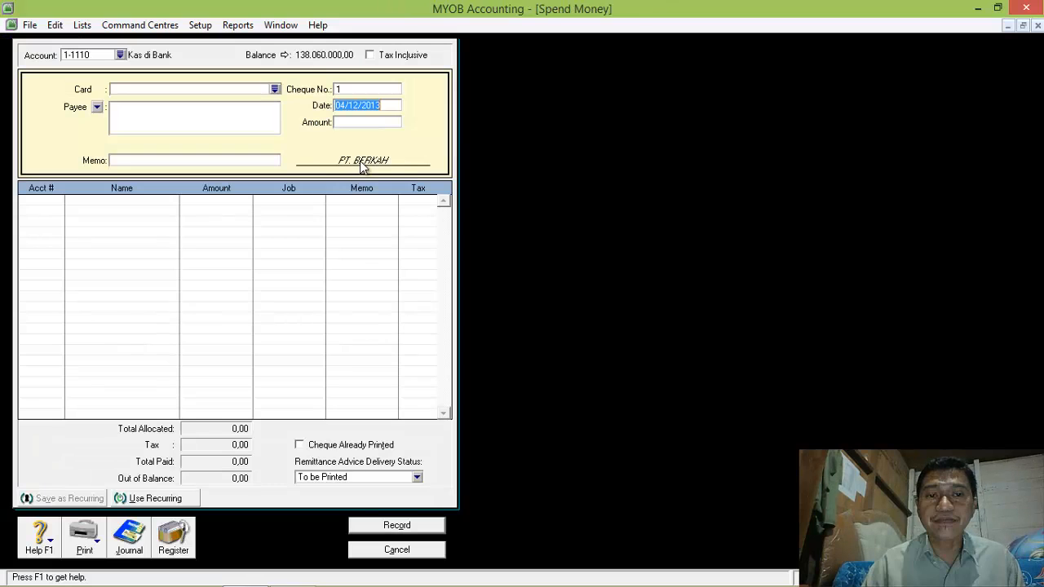
left_click(120, 56)
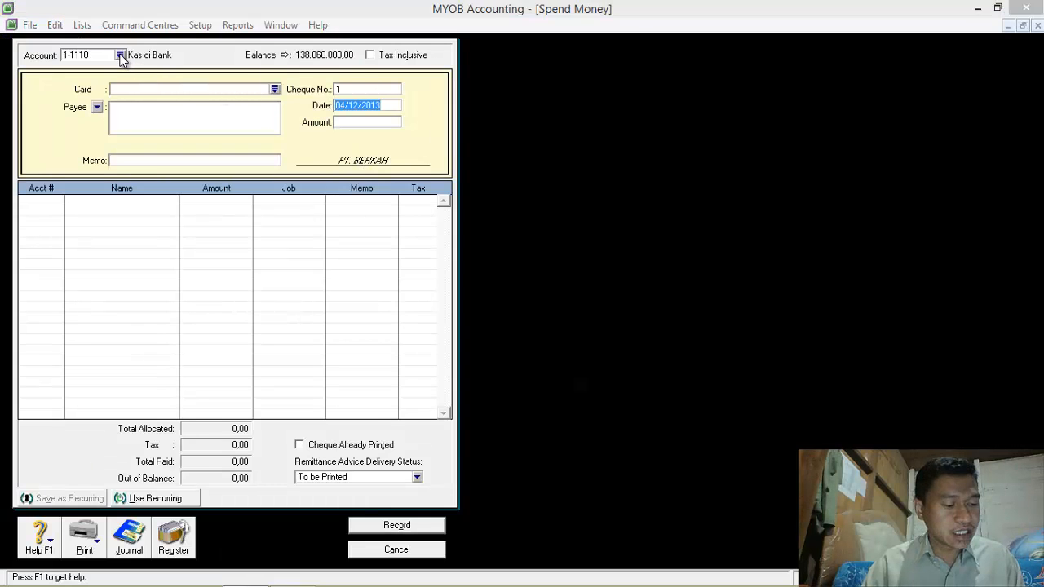
left_click(419, 229)
double_click(418, 230)
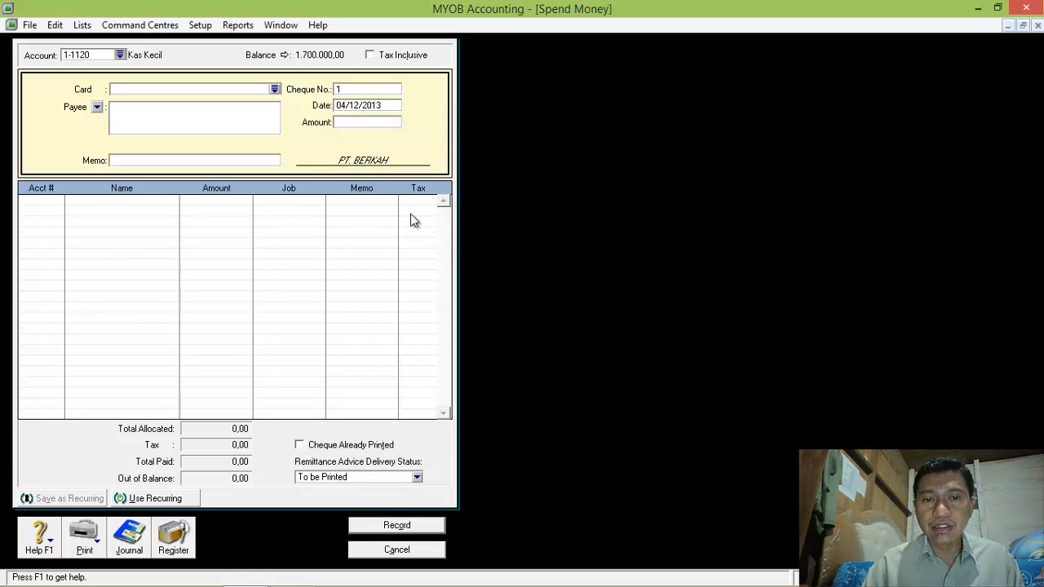
- Enter cheque number VKK12-3, date 5/12/2013 and amount 350000 for the petty cash payment
left_click(357, 89)
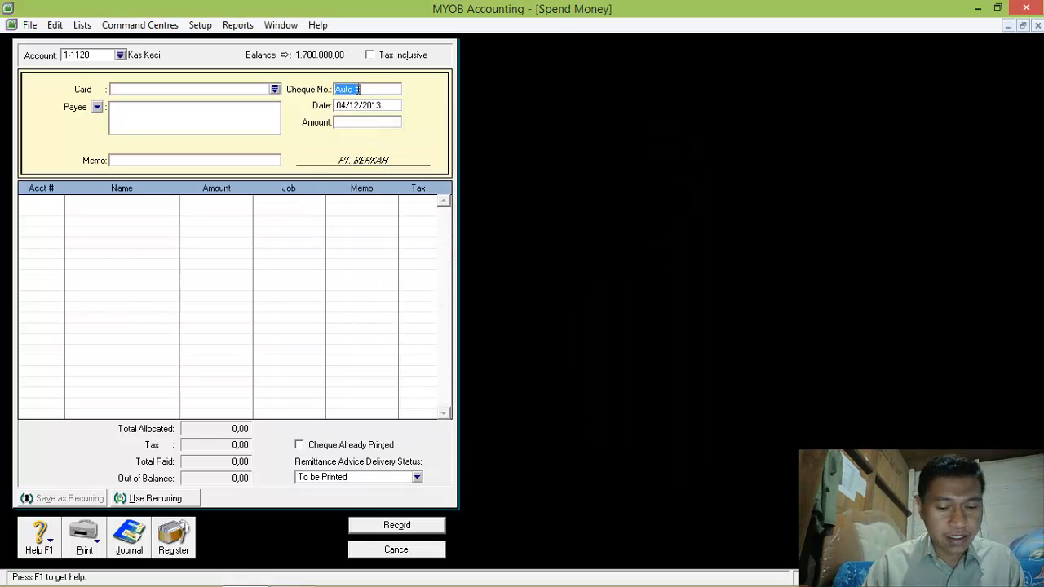
type("VKK12-3")
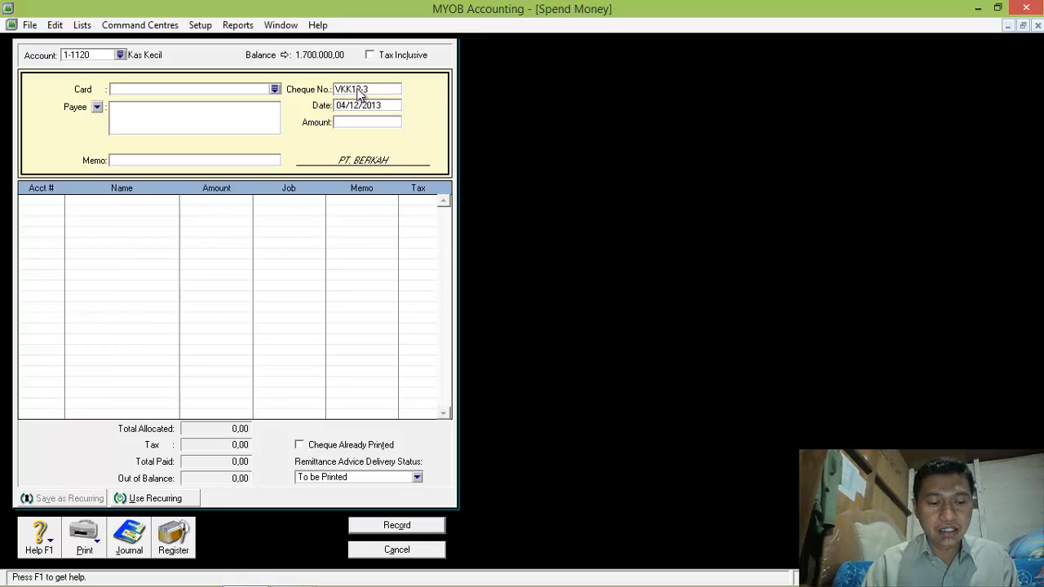
key("Tab")
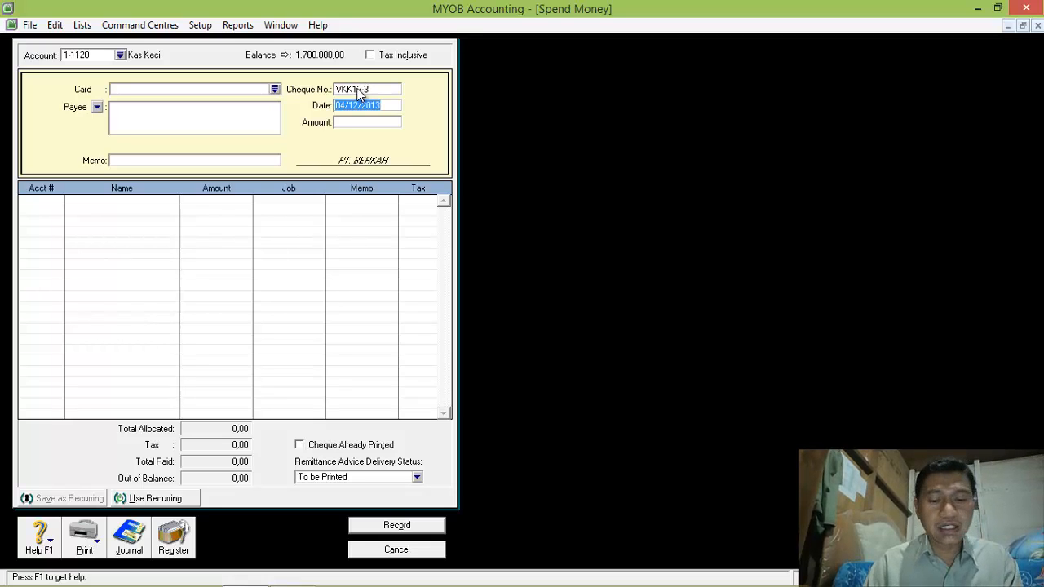
type("5/12/2013")
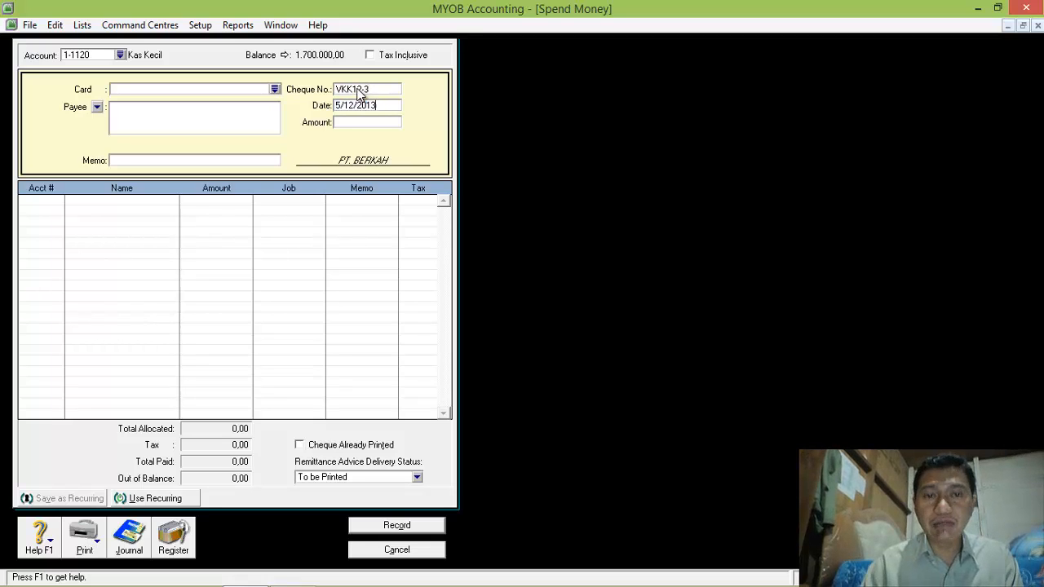
key("Tab")
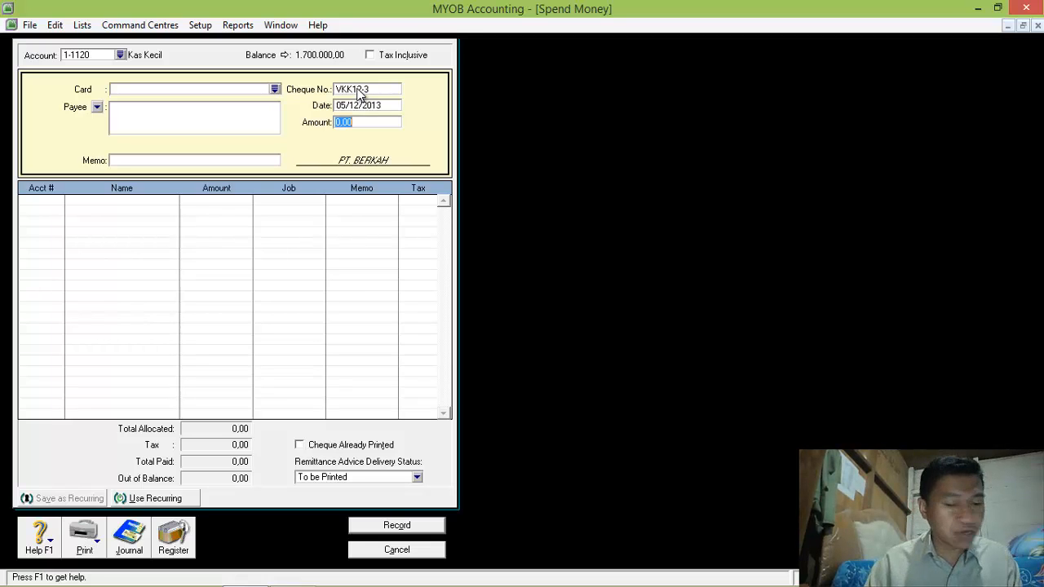
type("350.0")
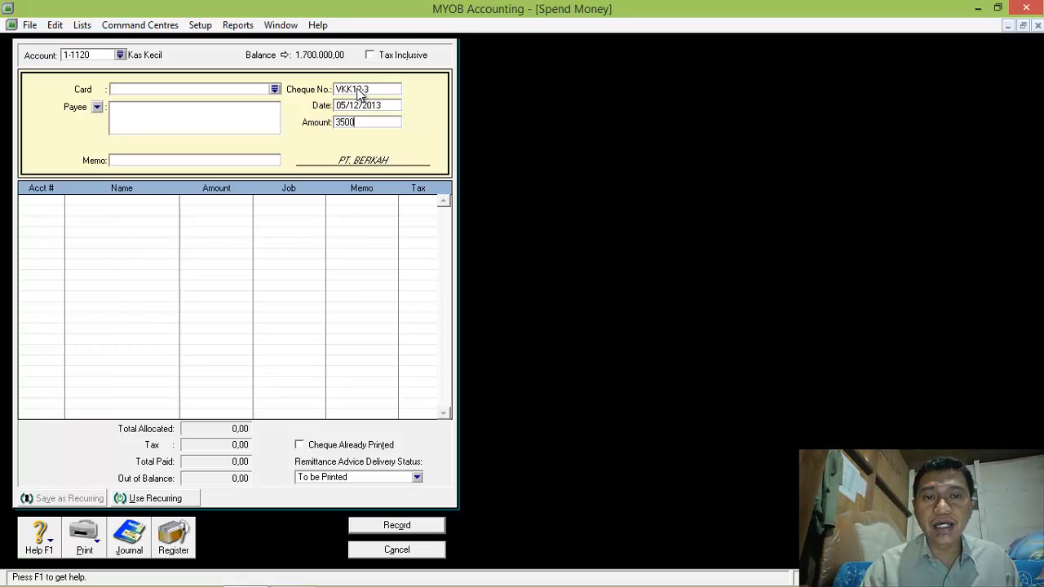
type("00")
- Allocate the payment to account 2-1211 Utang Biaya and record the transaction
left_click(34, 204)
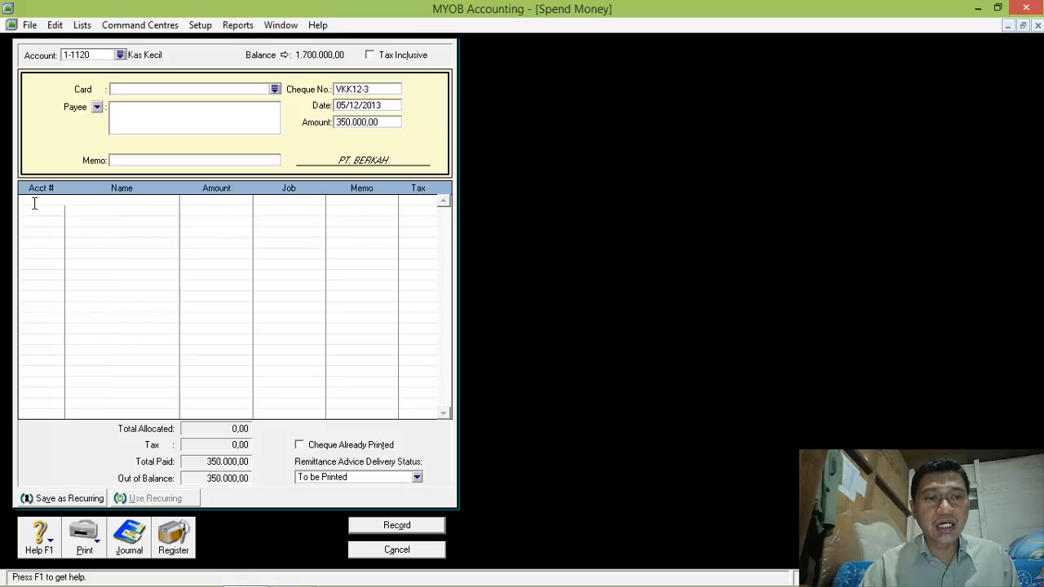
type("6")
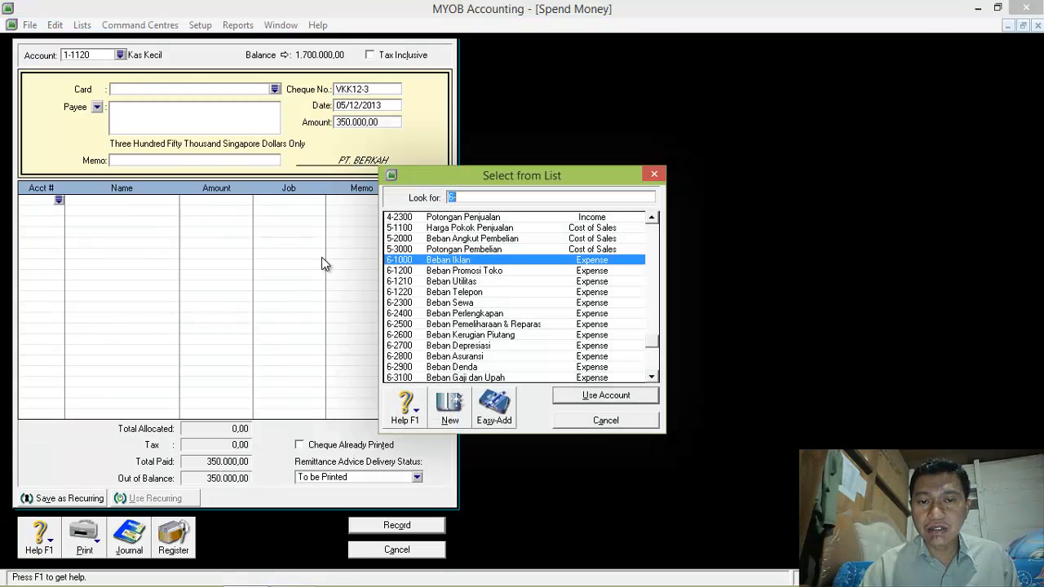
type("2")
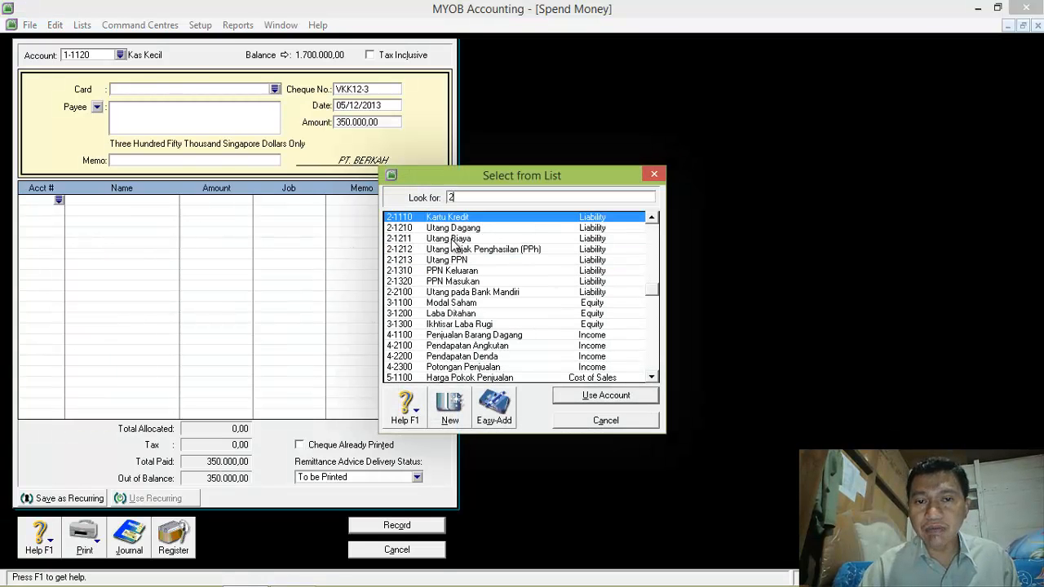
type("-1211")
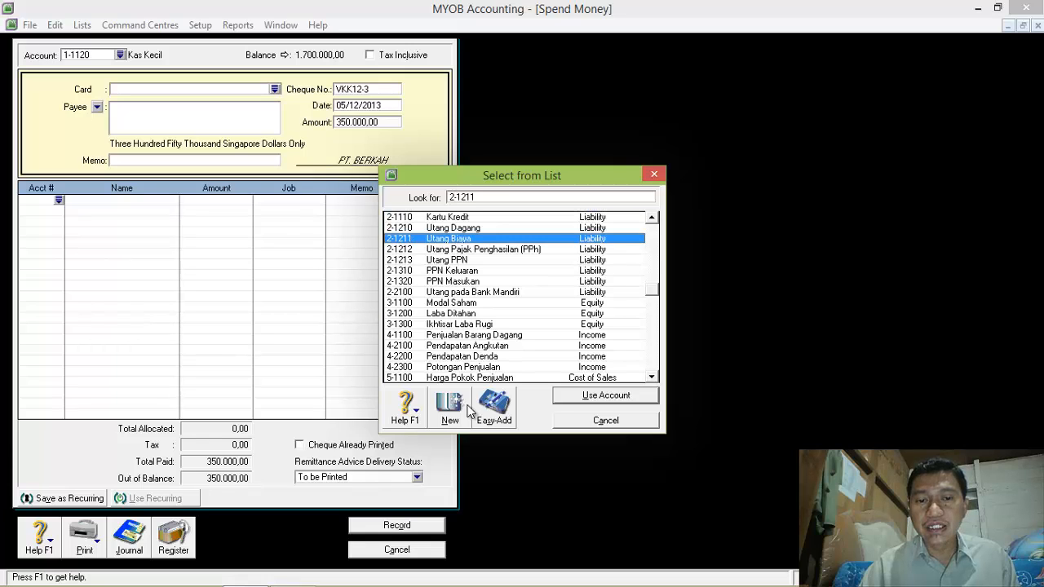
left_click(611, 396)
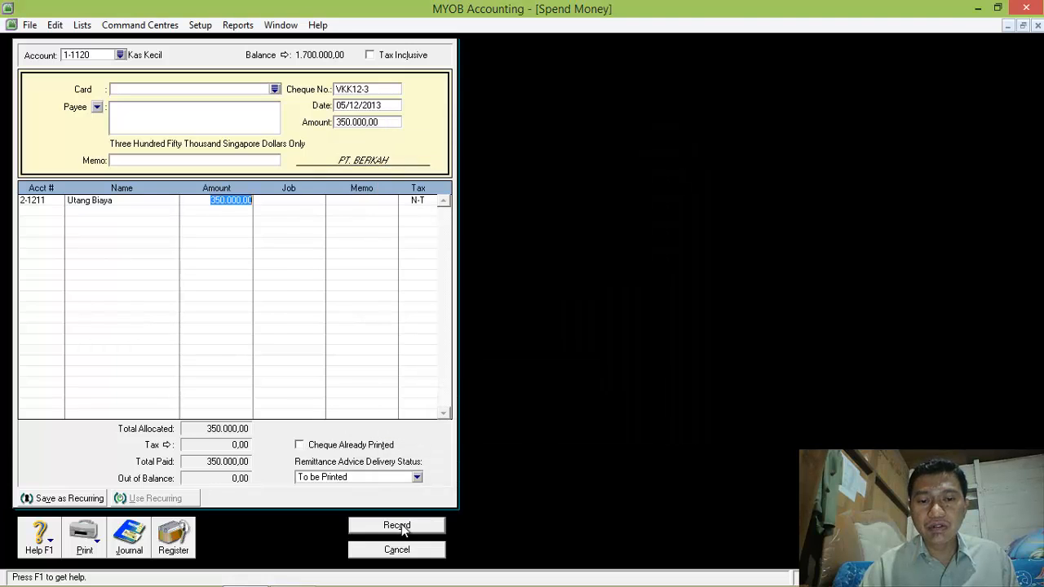
left_click(398, 526)
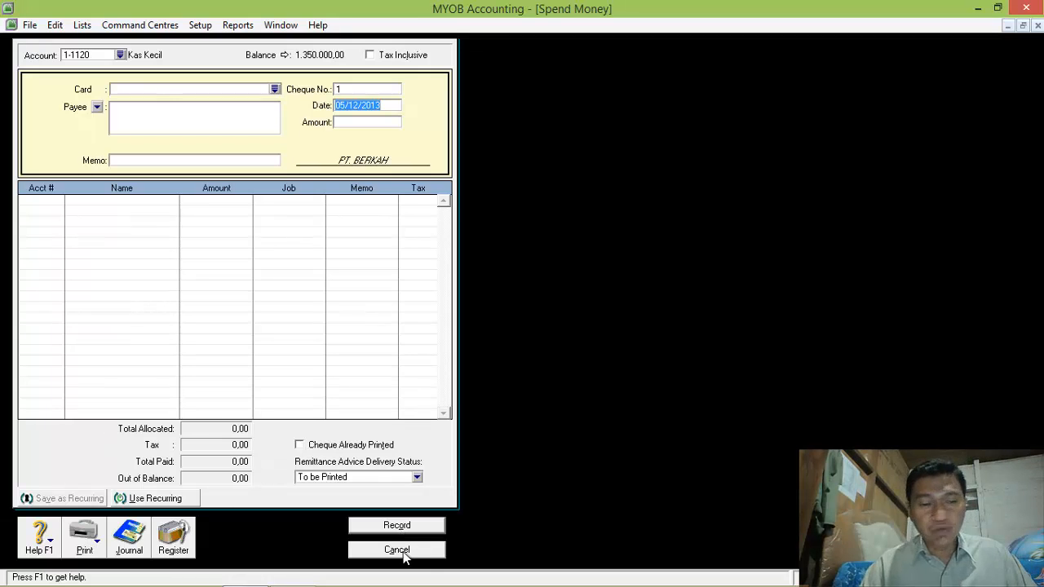
- Leave the Spend Money entry and start a customer payment receipt in Sales for Toko Dita
left_click(400, 550)
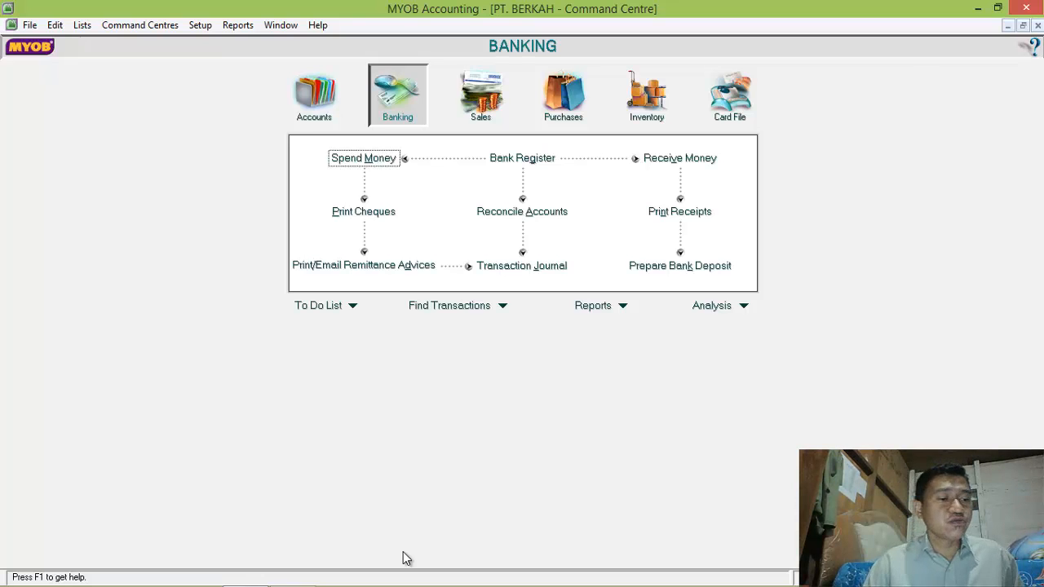
left_click(506, 97)
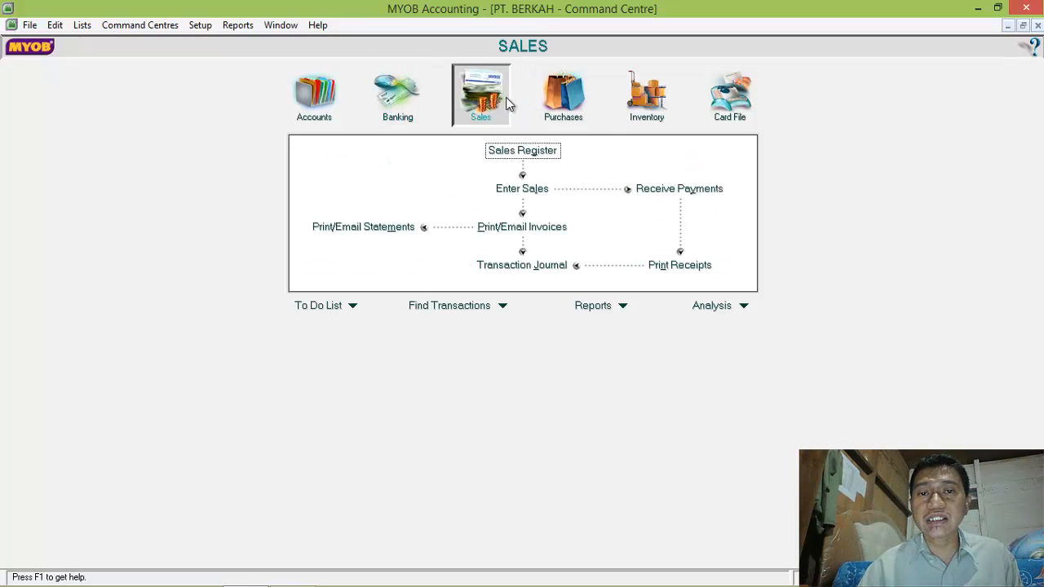
left_click(694, 189)
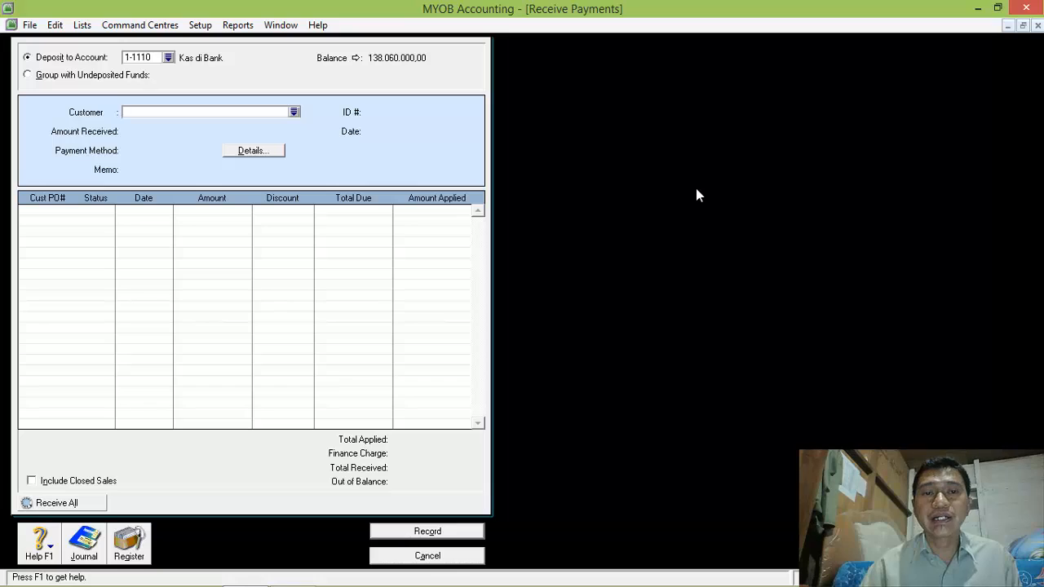
left_click(294, 112)
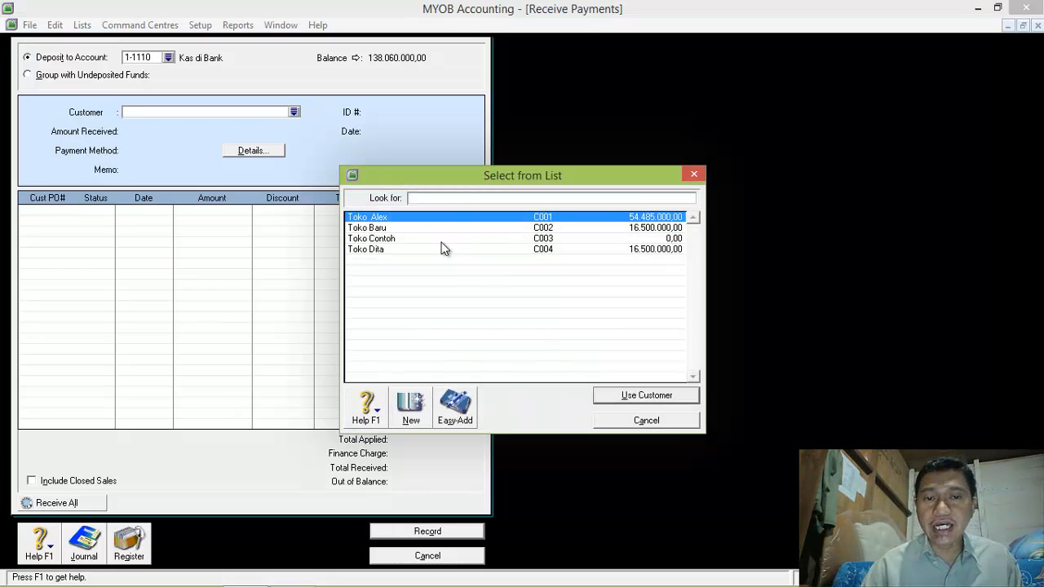
double_click(380, 250)
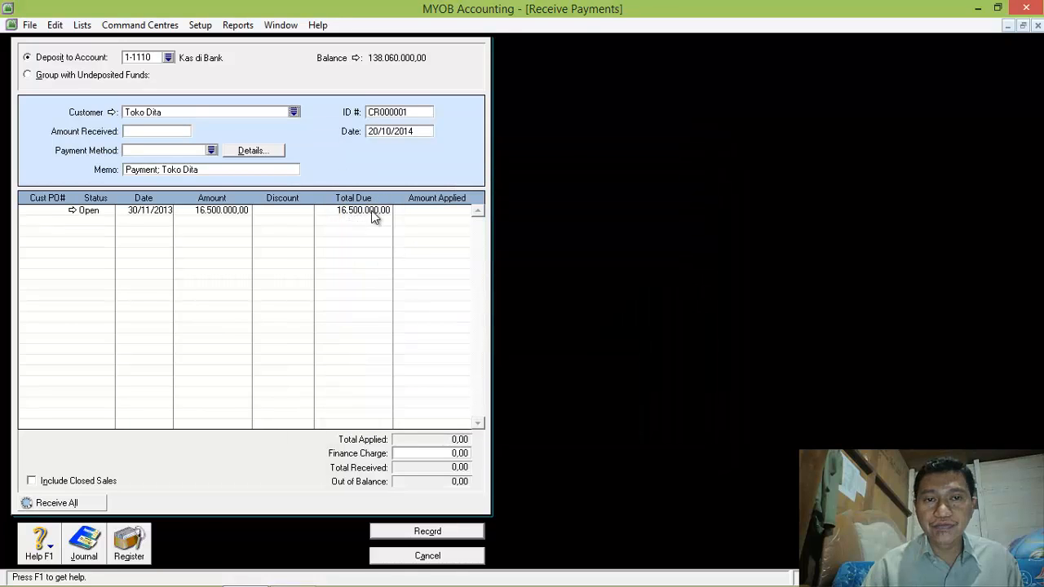
- Enter receipt ID BKM12-1, date 5/12/2013 and amount received 16335000 for the Toko Dita payment
left_click(396, 114)
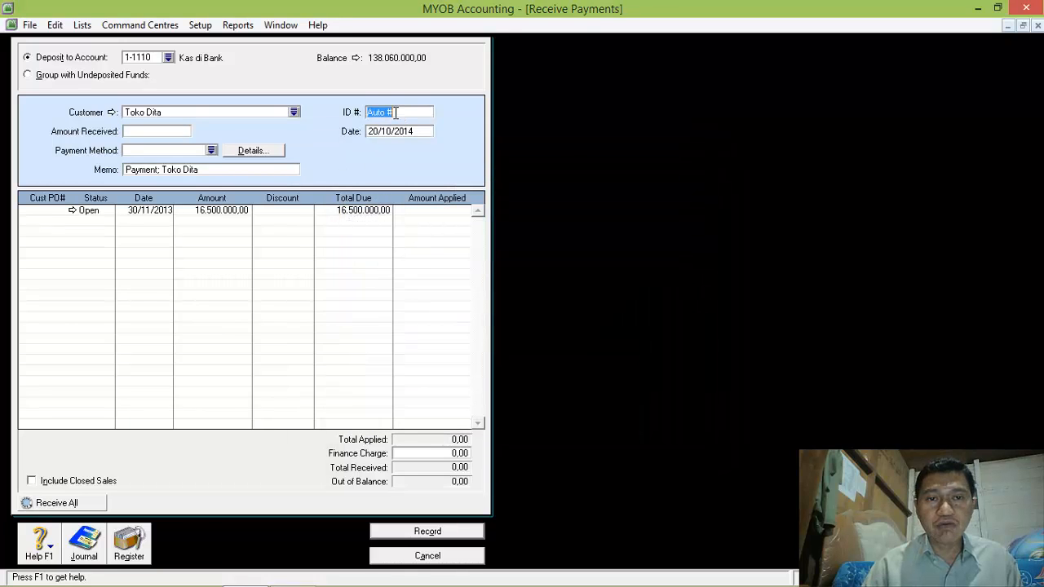
type("BK")
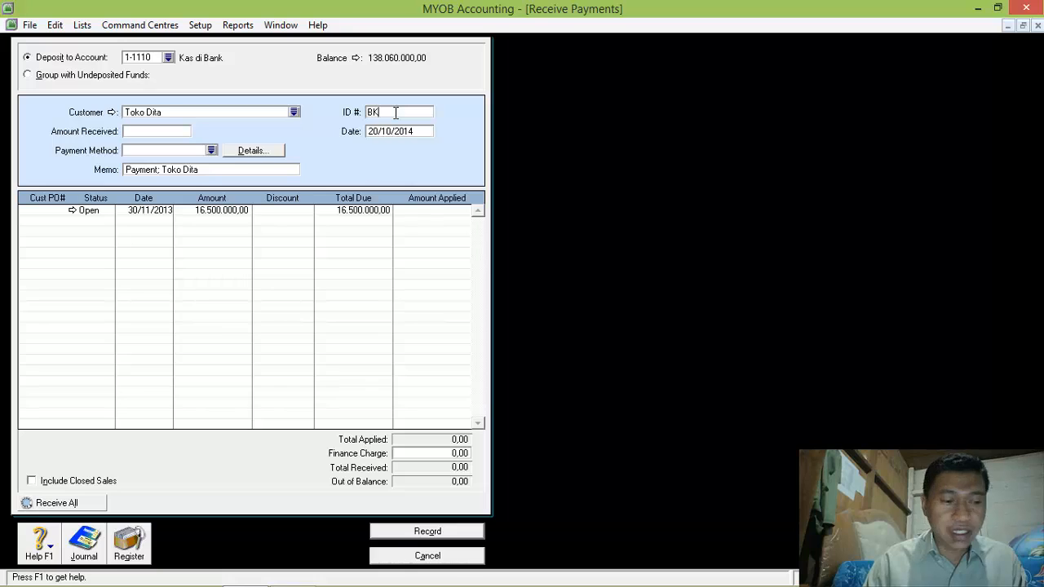
type("M12-1")
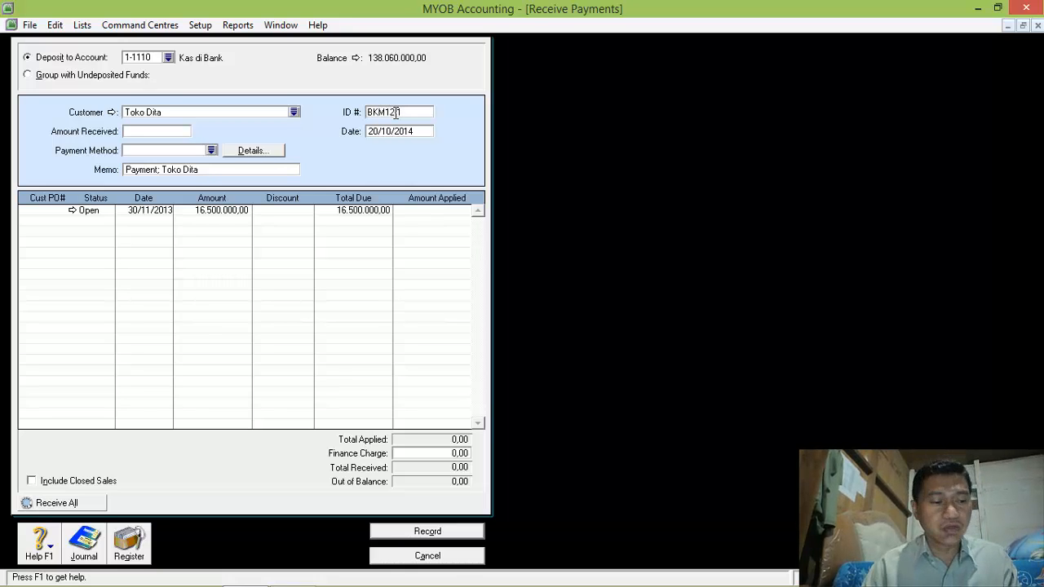
key("Tab")
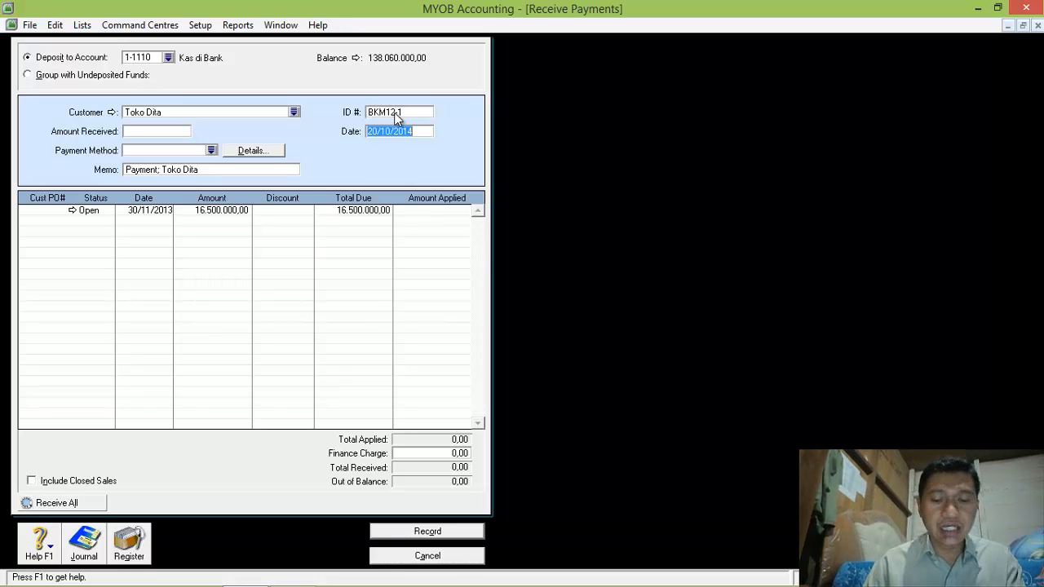
type("5/12/2013")
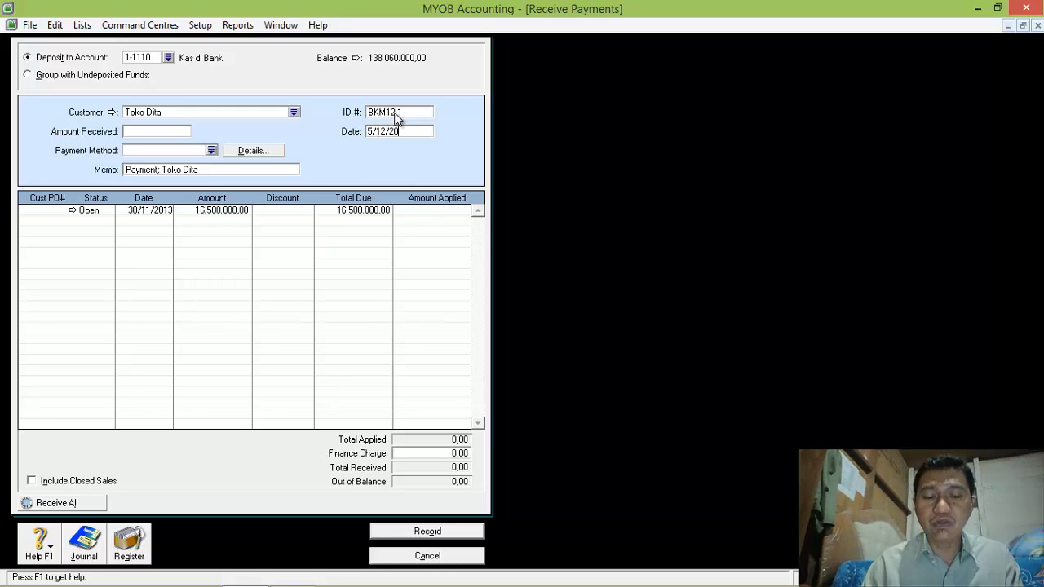
left_click(173, 132)
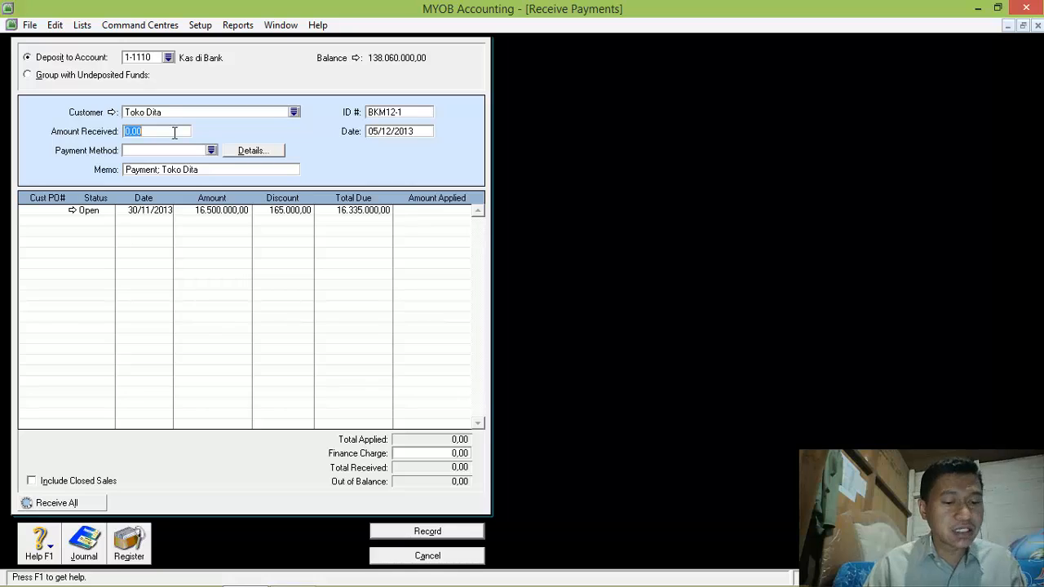
type("16335")
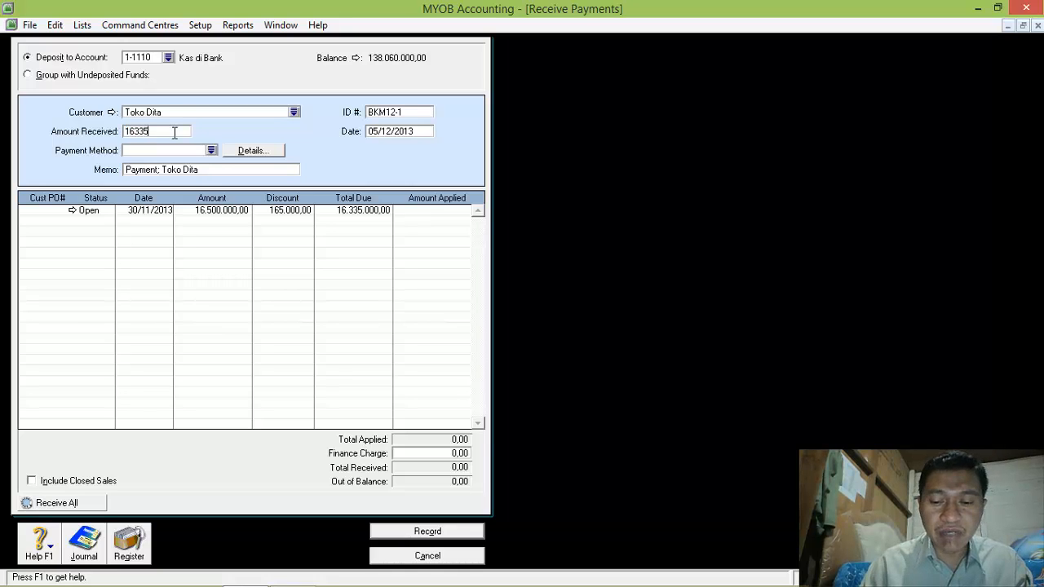
type("000")
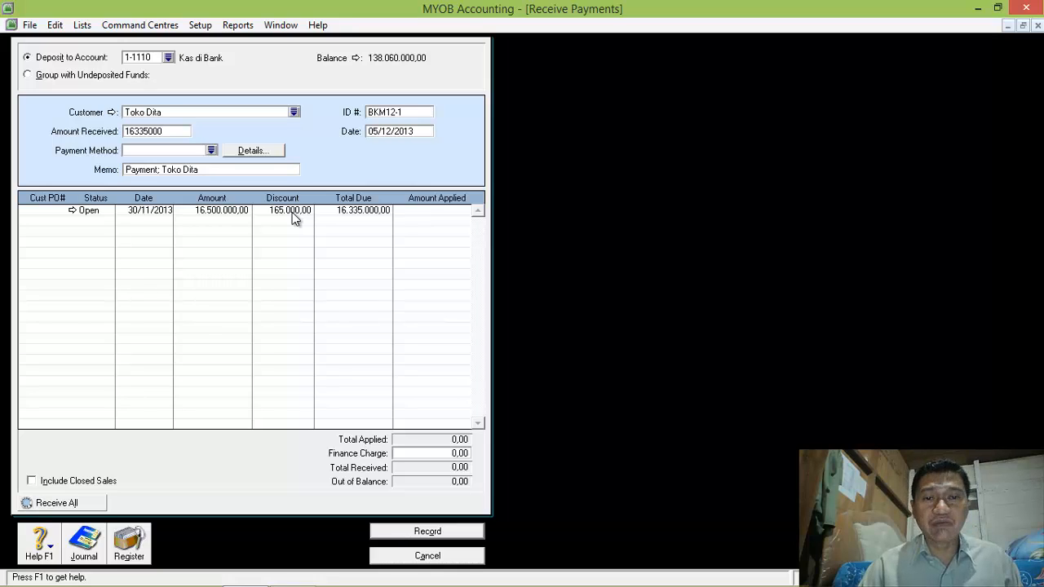
- Apply the payment to the open 30/11/2013 invoice, record it without printing the discount credit, and close Receive Payments
left_click(418, 211)
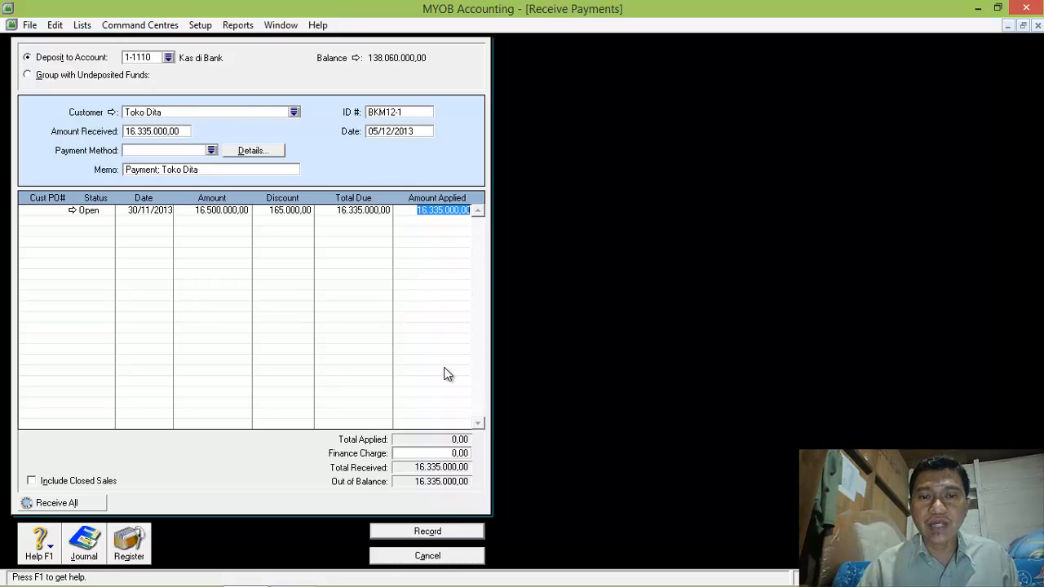
left_click(428, 532)
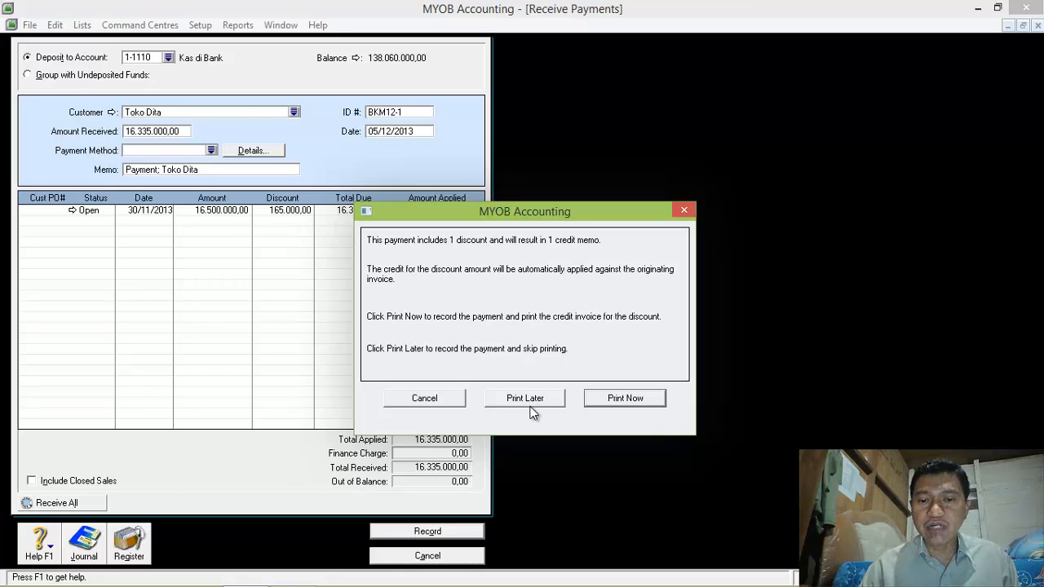
left_click(532, 398)
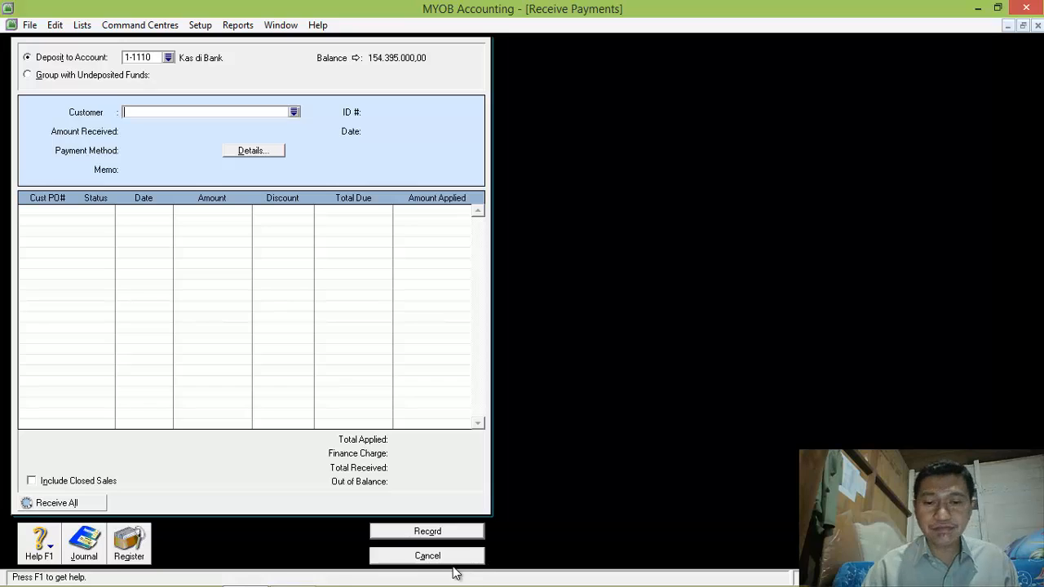
left_click(428, 555)
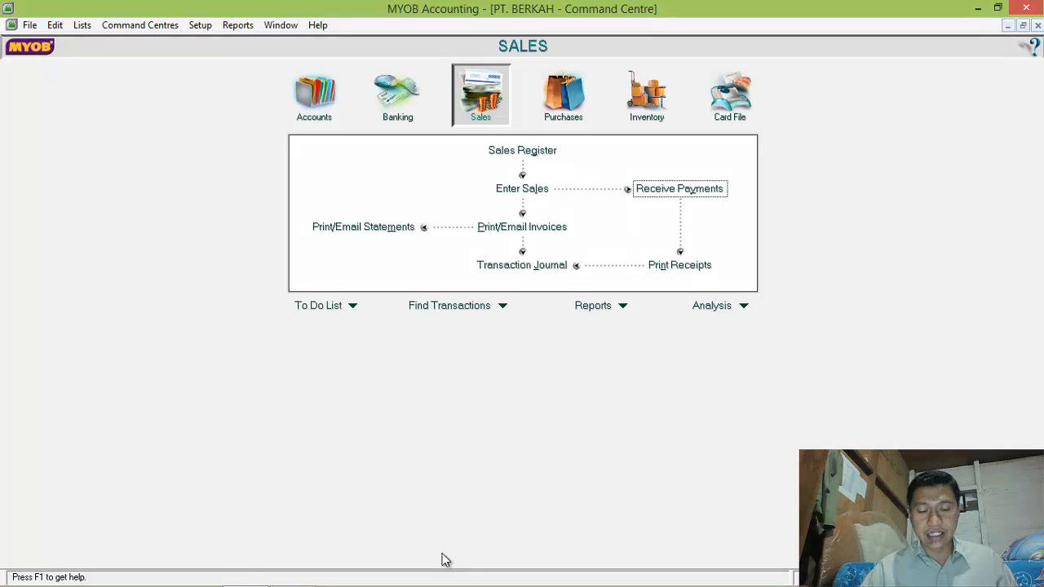
- Start a new purchase bill with Tax Inclusive off and the Item layout
left_click(559, 98)
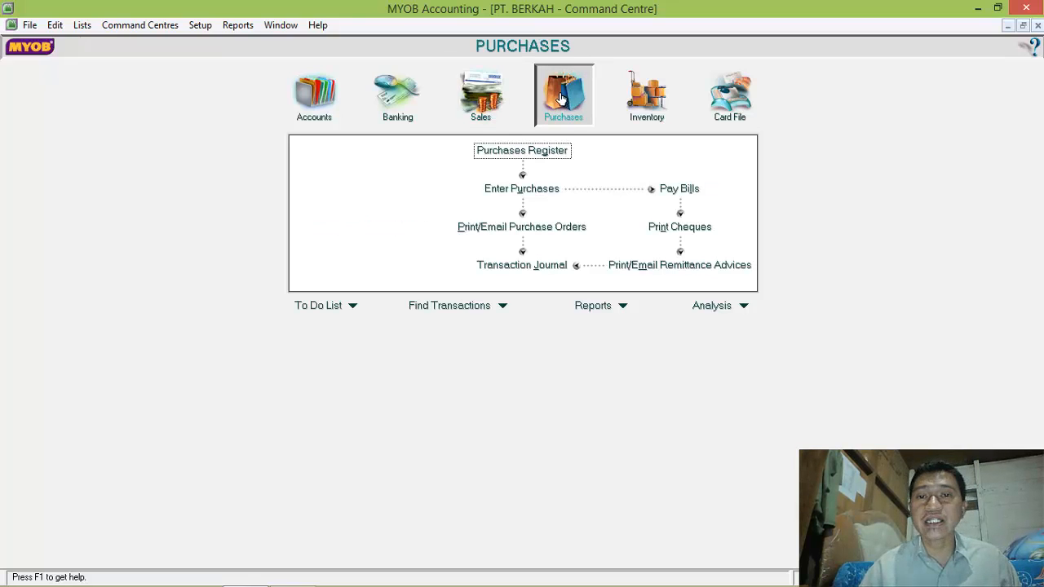
left_click(535, 197)
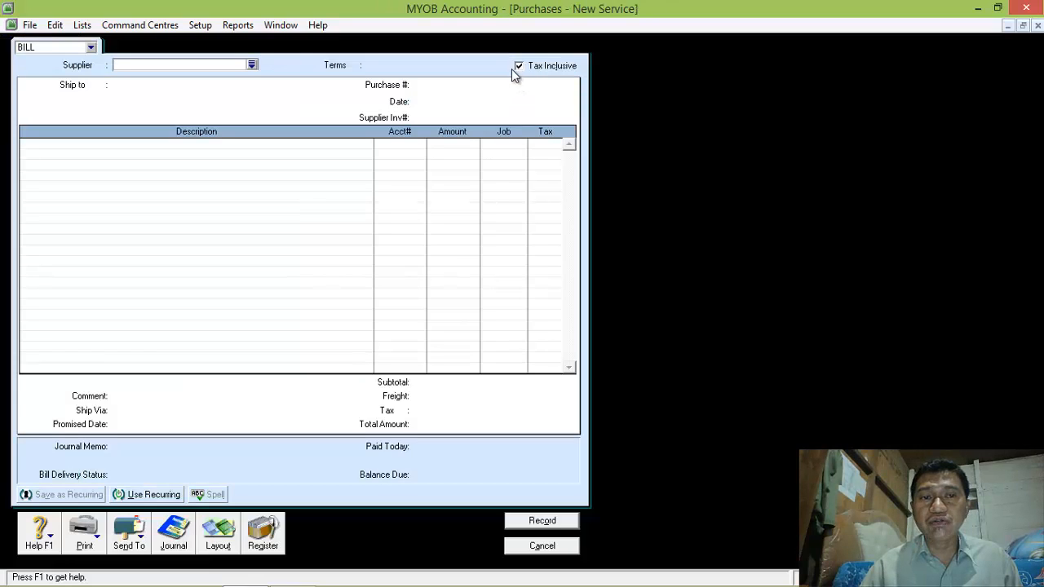
left_click(520, 67)
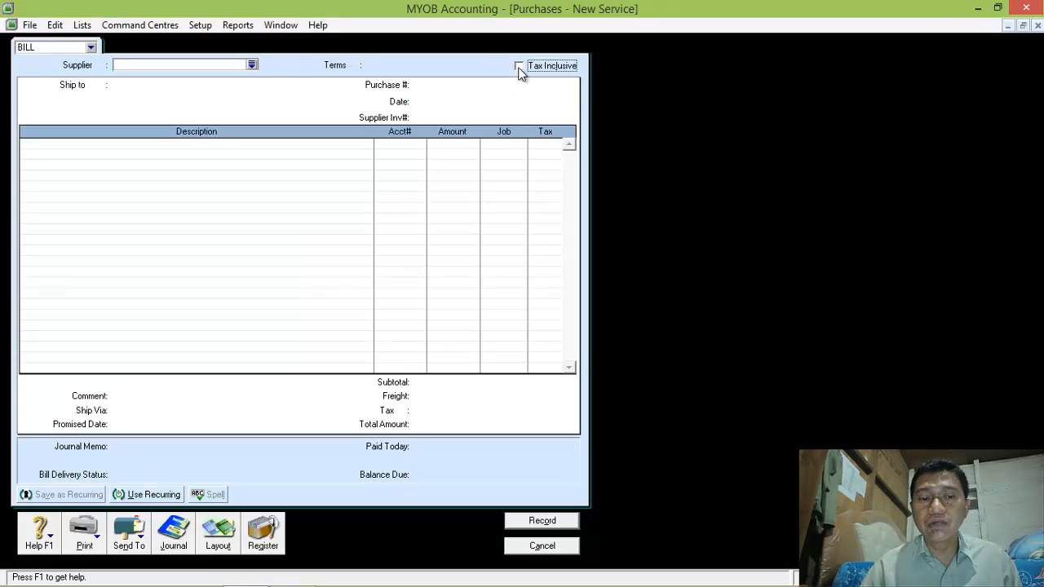
left_click(229, 532)
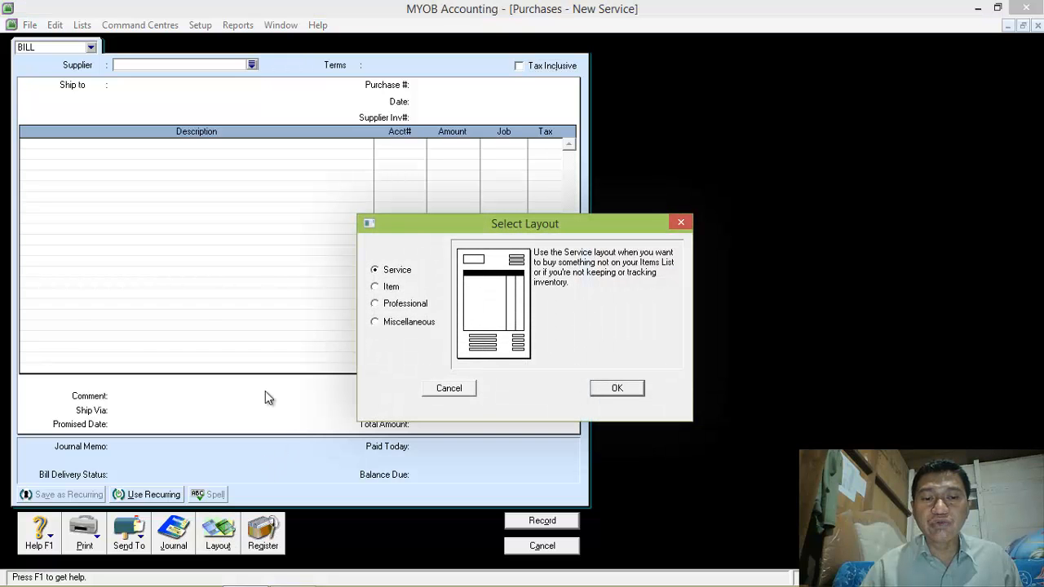
left_click(377, 290)
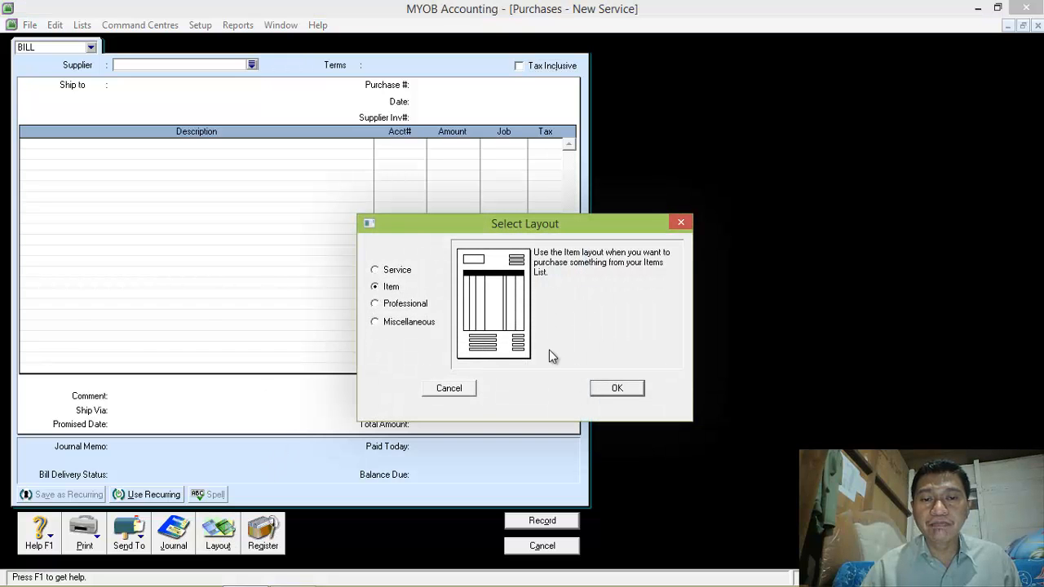
left_click(615, 388)
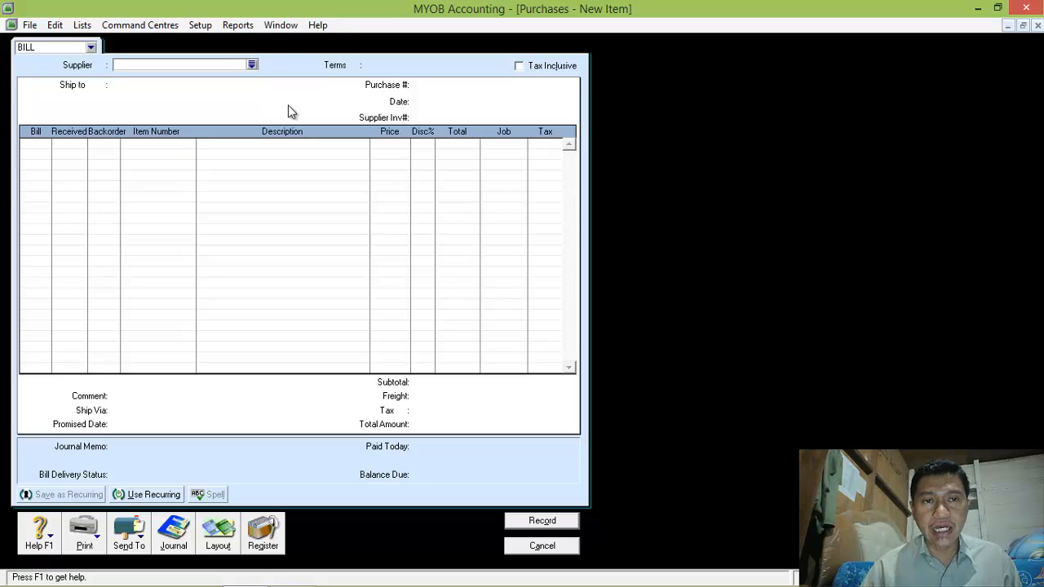
- Select PT. Nusa Persada as supplier and enter purchase number NP2-12 with date 5/12/2013
left_click(252, 65)
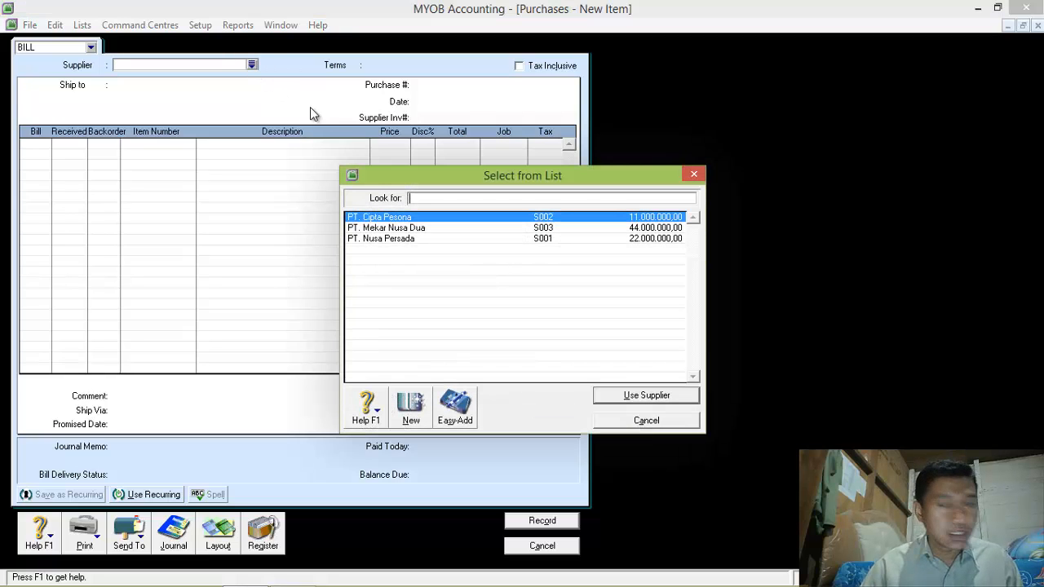
double_click(386, 238)
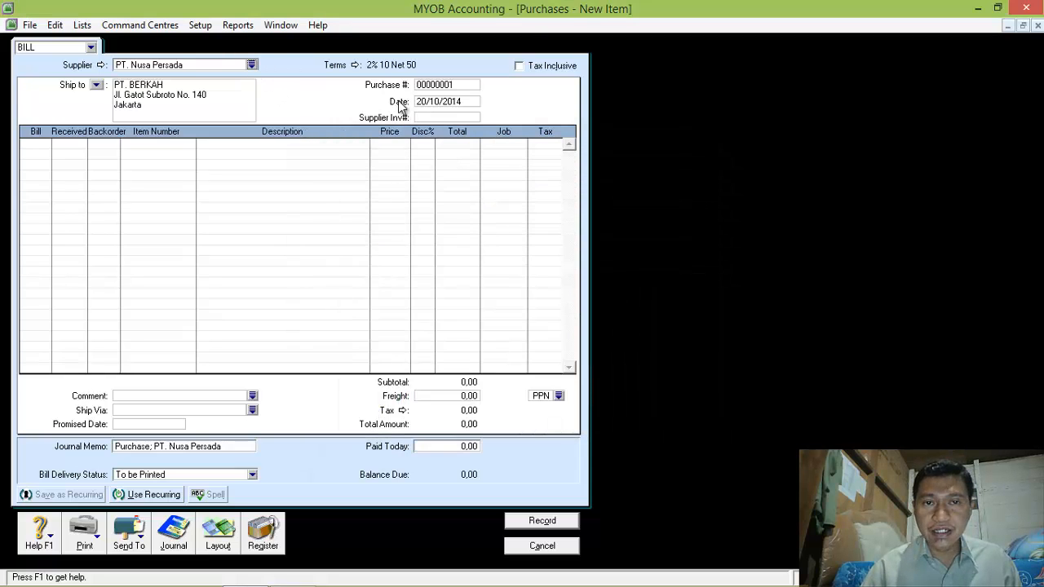
left_click(434, 84)
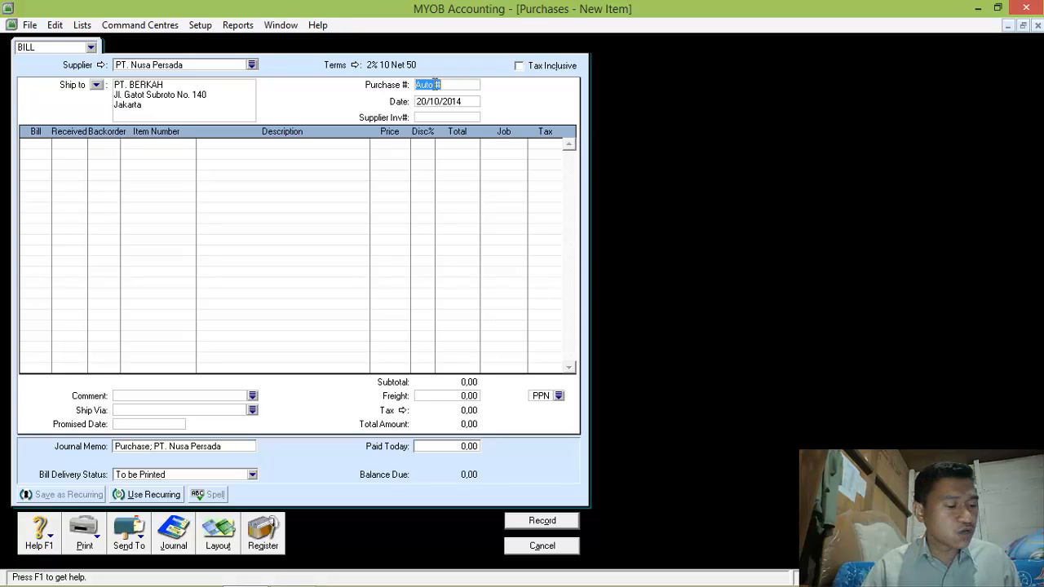
type("NP2-1")
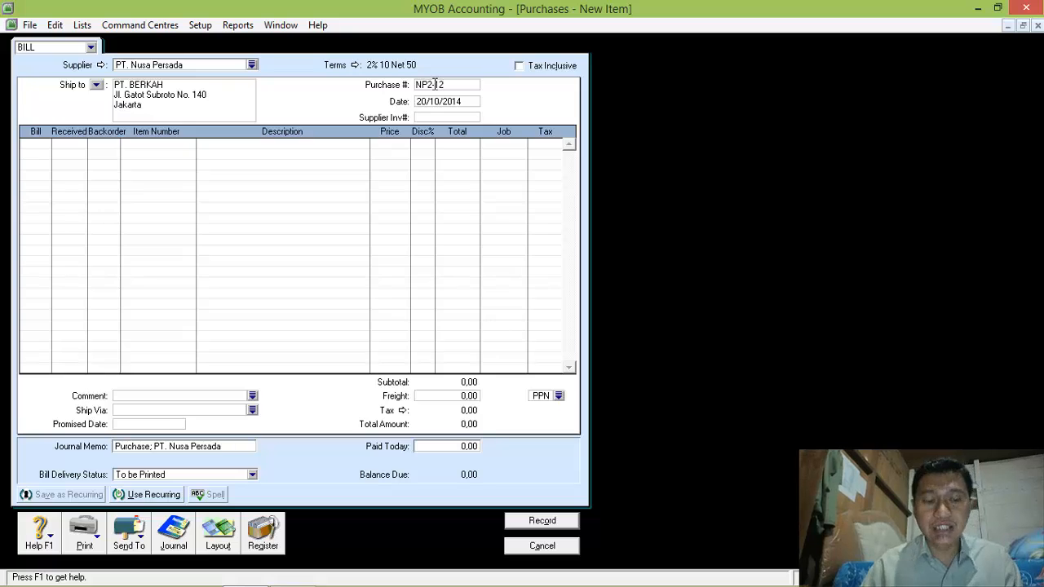
type("2")
key("Tab")
type("5/12/2013")
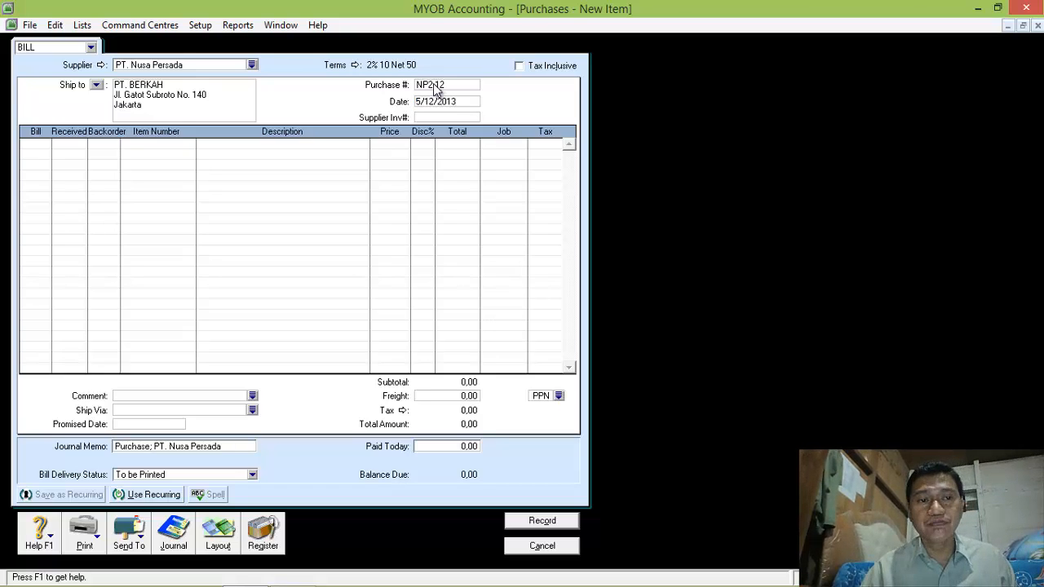
- Add a bill line for 18 units of AU-N06 Accu-Chek at a price of 500000
left_click(42, 143)
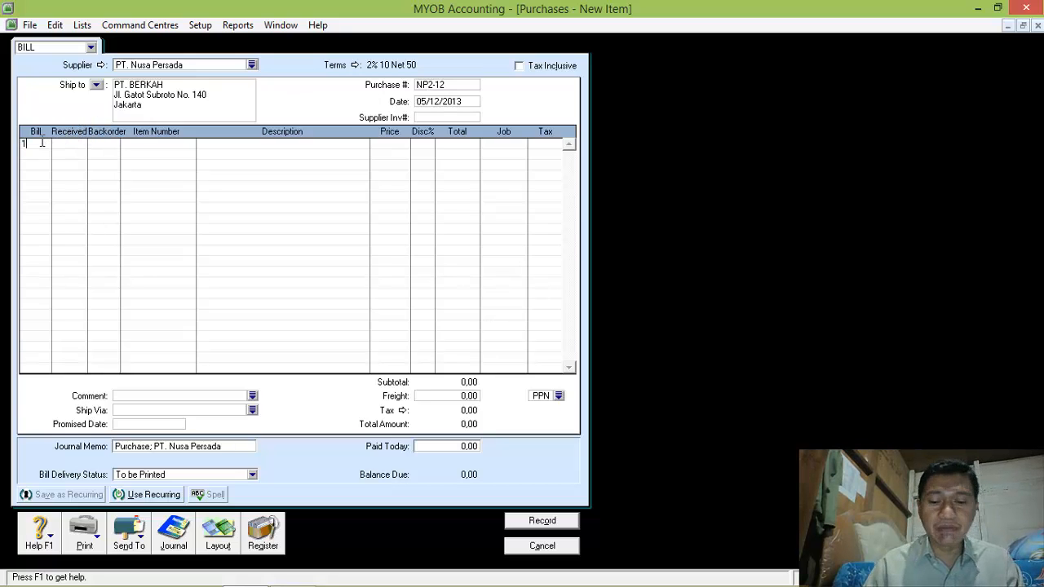
type("18")
key("Tab")
key("Tab")
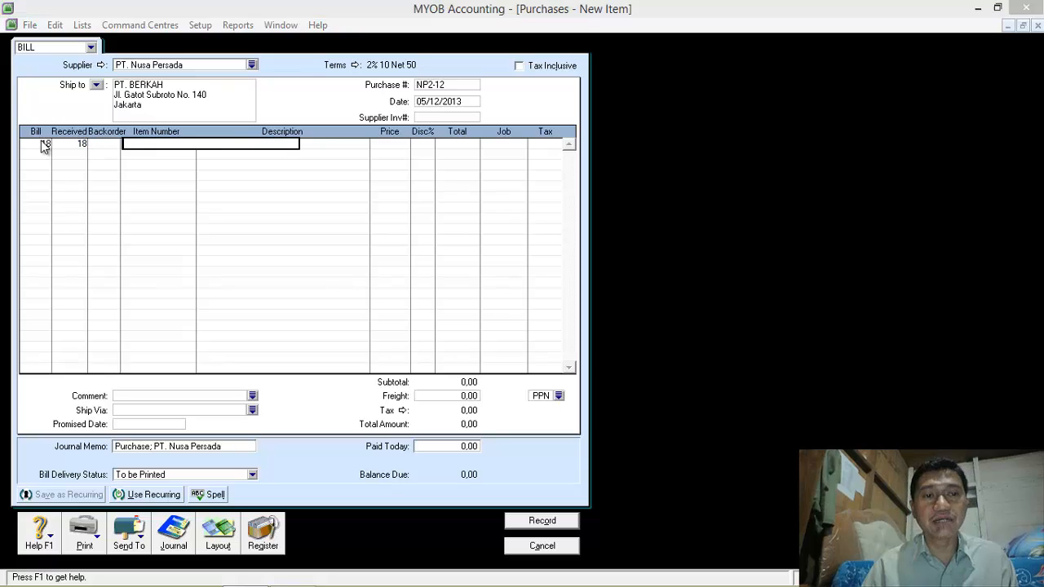
key("Tab")
double_click(486, 217)
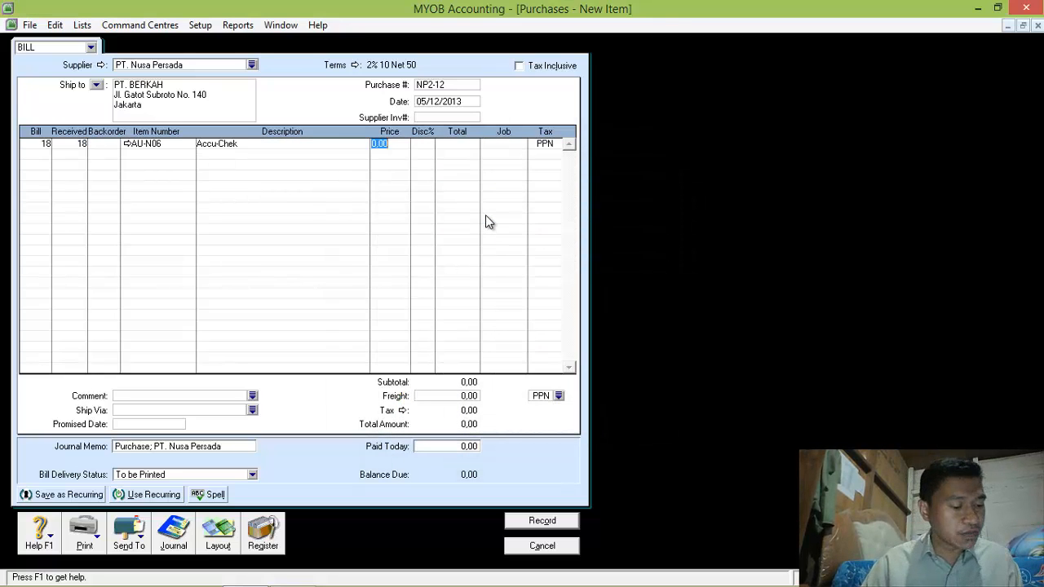
type("5000")
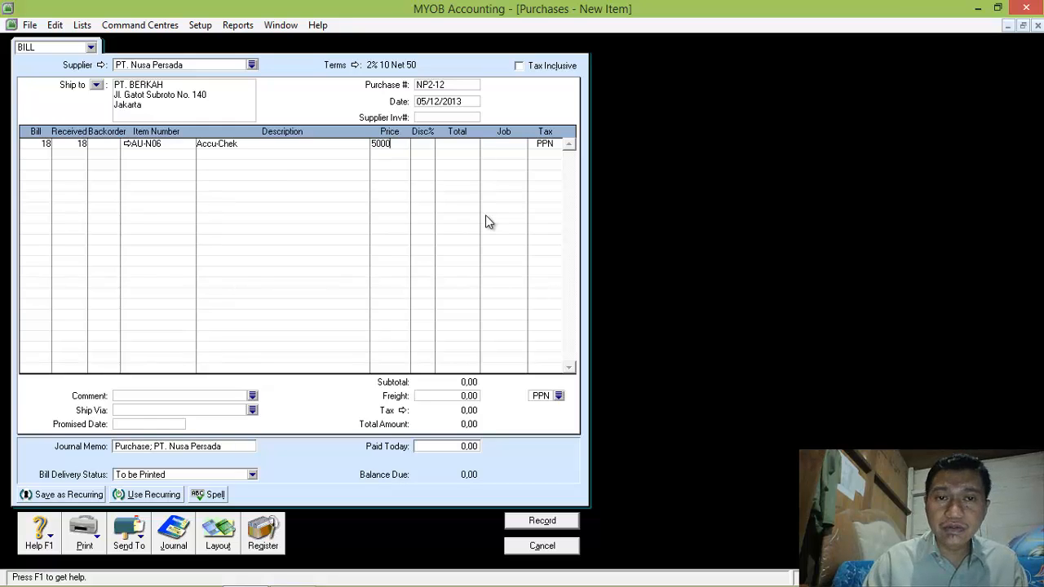
type("00")
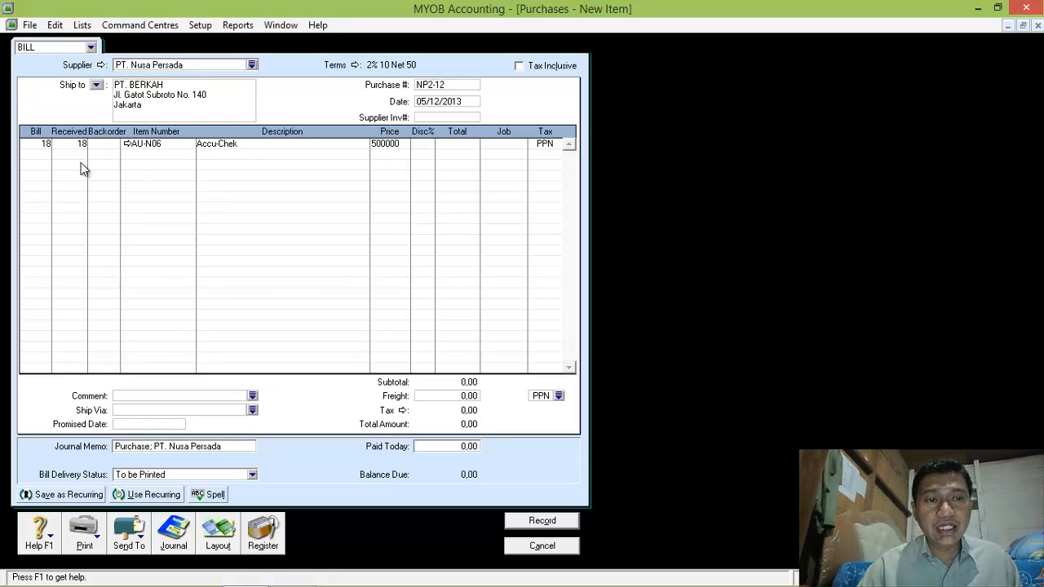
- Add a bill line for 10 units of AU-N08 Oxone at a price of 600.000, record the bill and close the purchase form
left_click(41, 155)
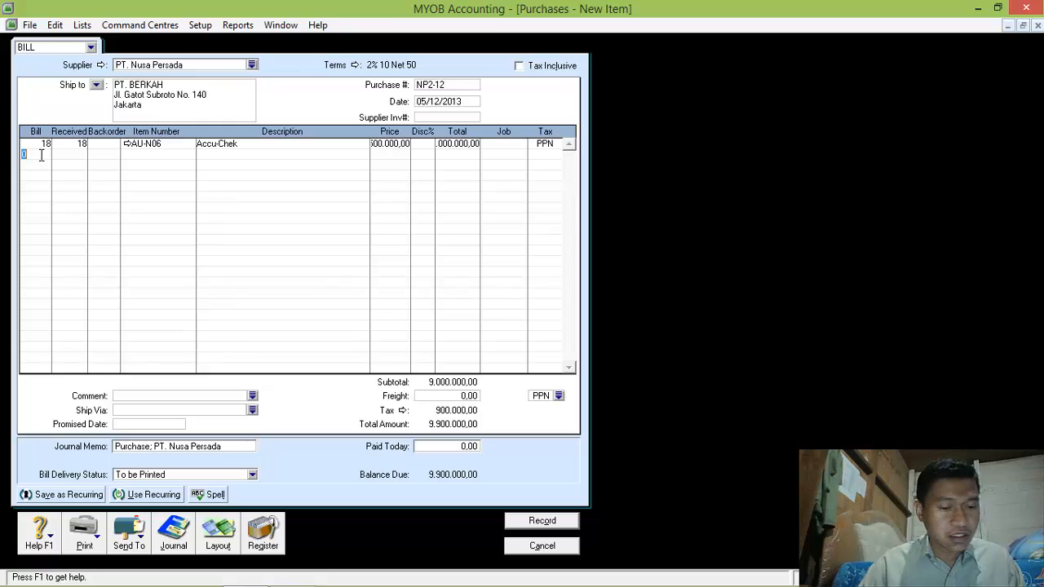
type("10")
key("Tab")
key("Tab")
key("Tab")
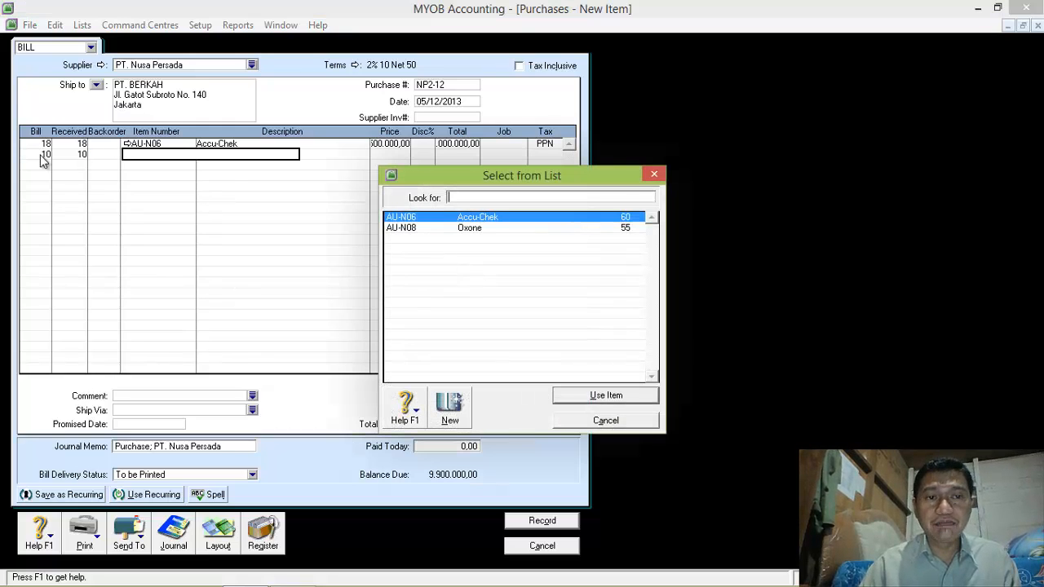
double_click(463, 227)
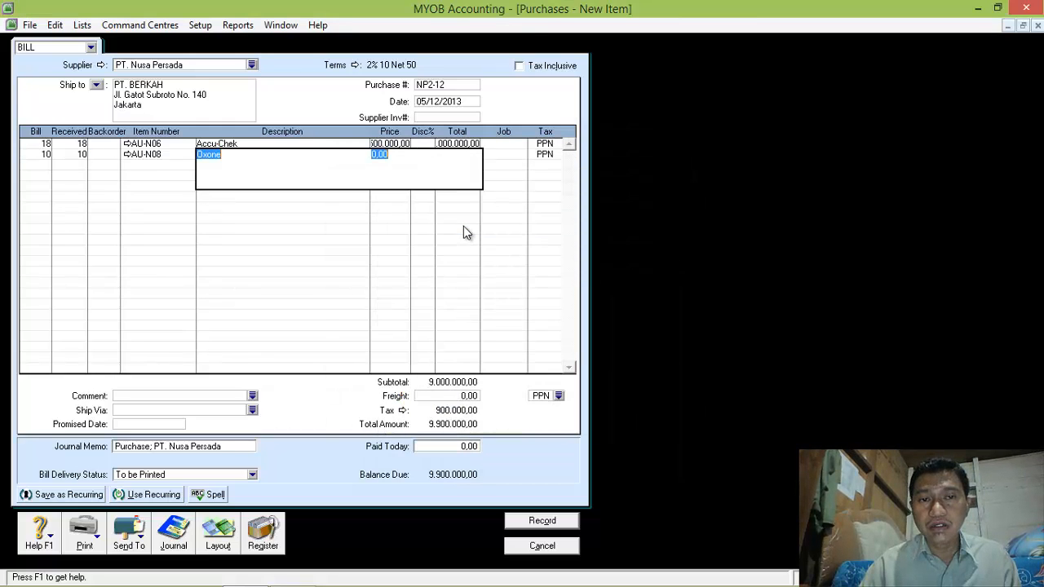
type("60")
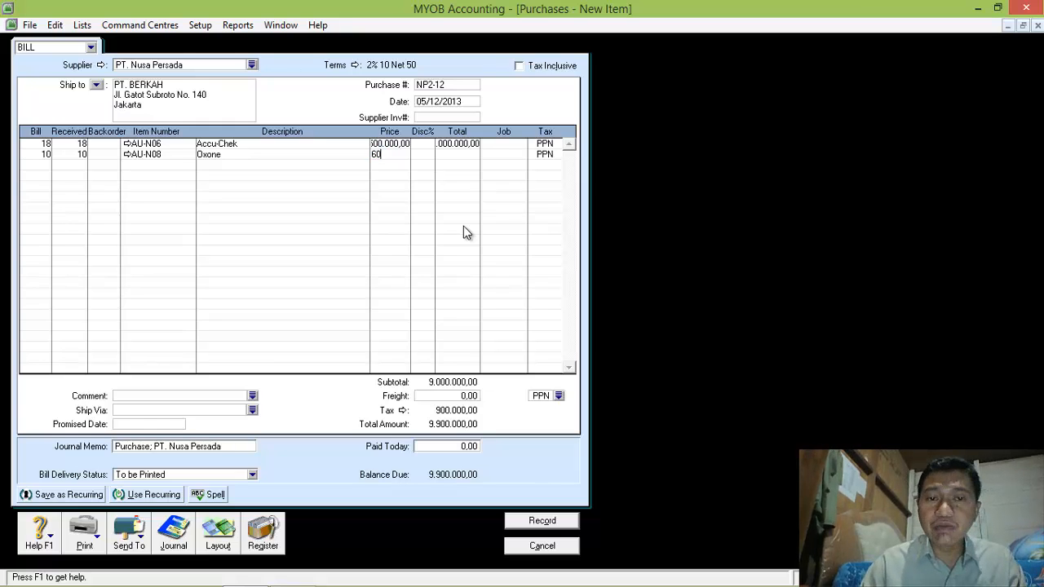
type("0.000")
key("Tab")
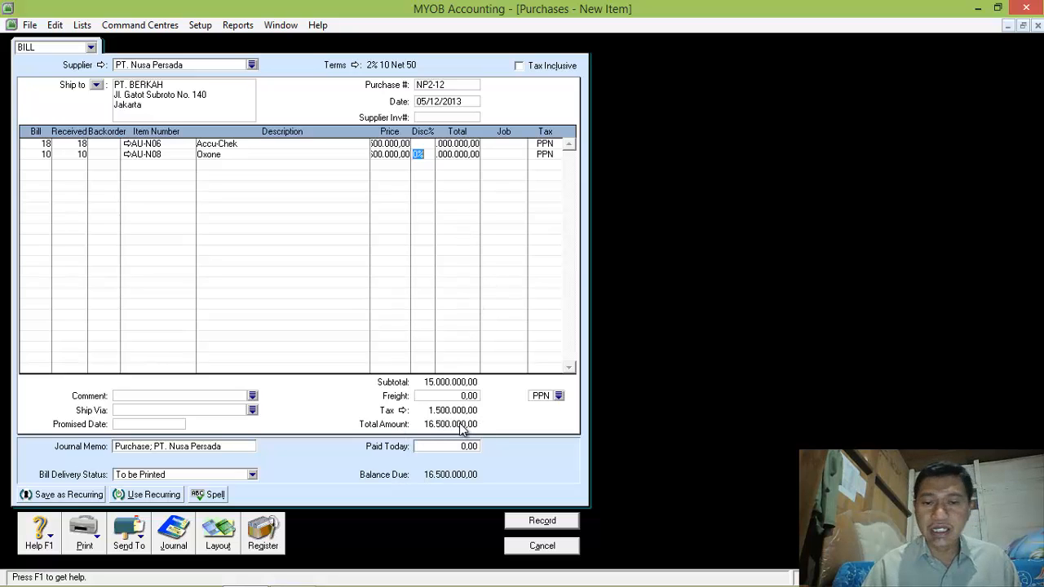
left_click(542, 520)
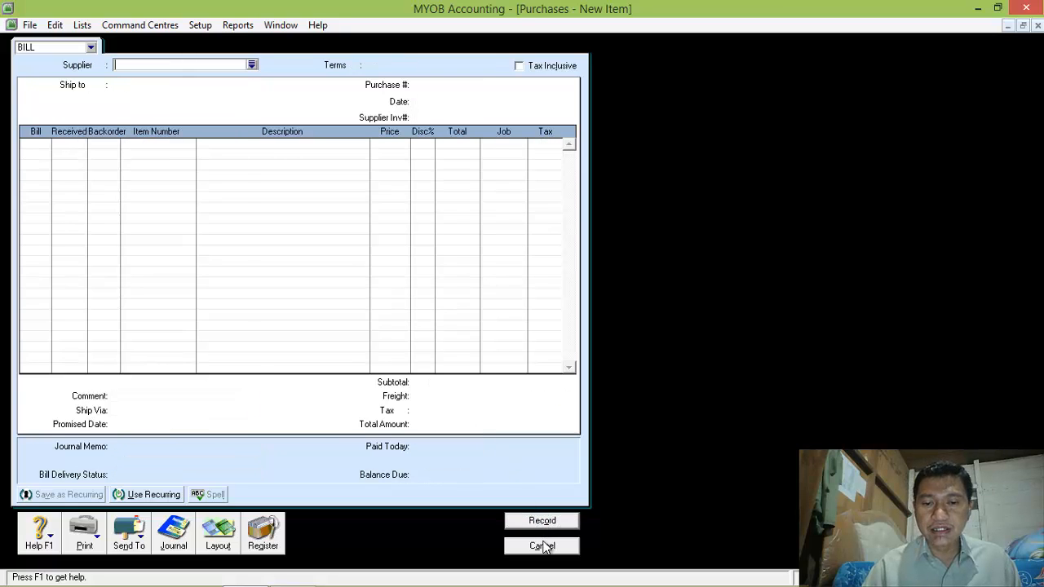
left_click(542, 546)
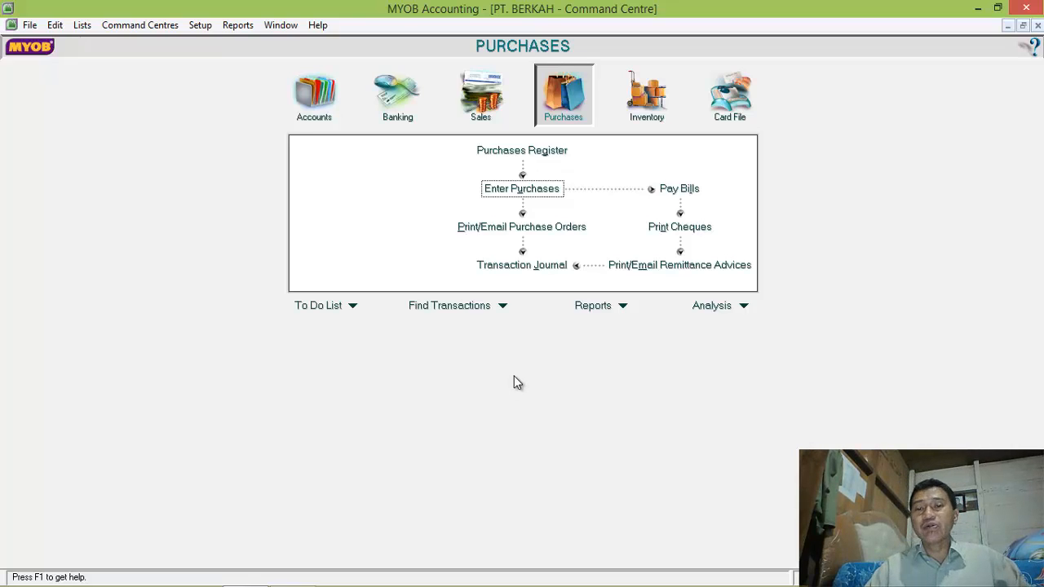
- Review the December 2013 transaction journal for general, disbursements, receipts, sales, purchases, inventory and all entries, and close it
left_click(523, 269)
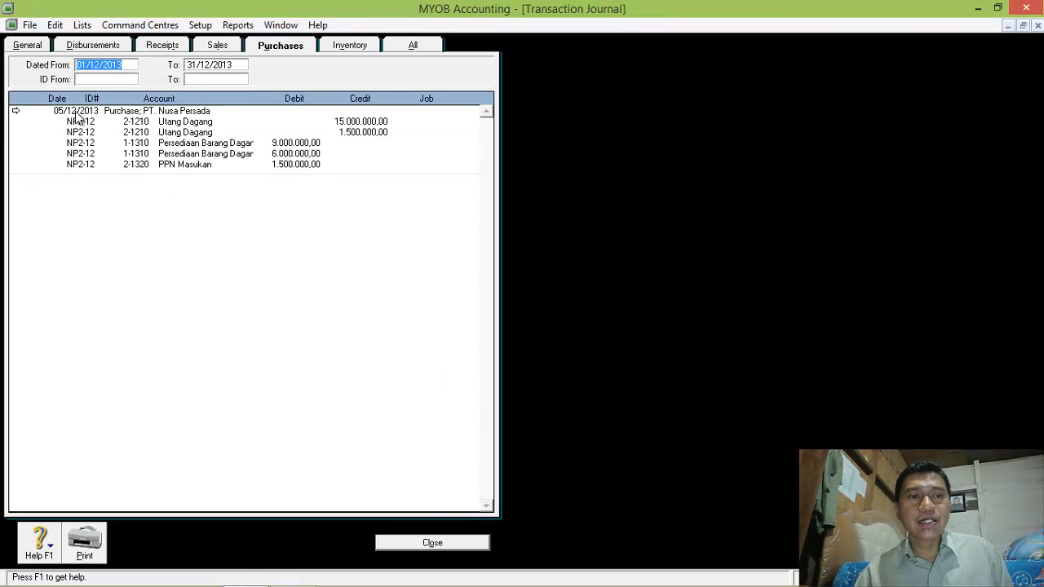
left_click(26, 46)
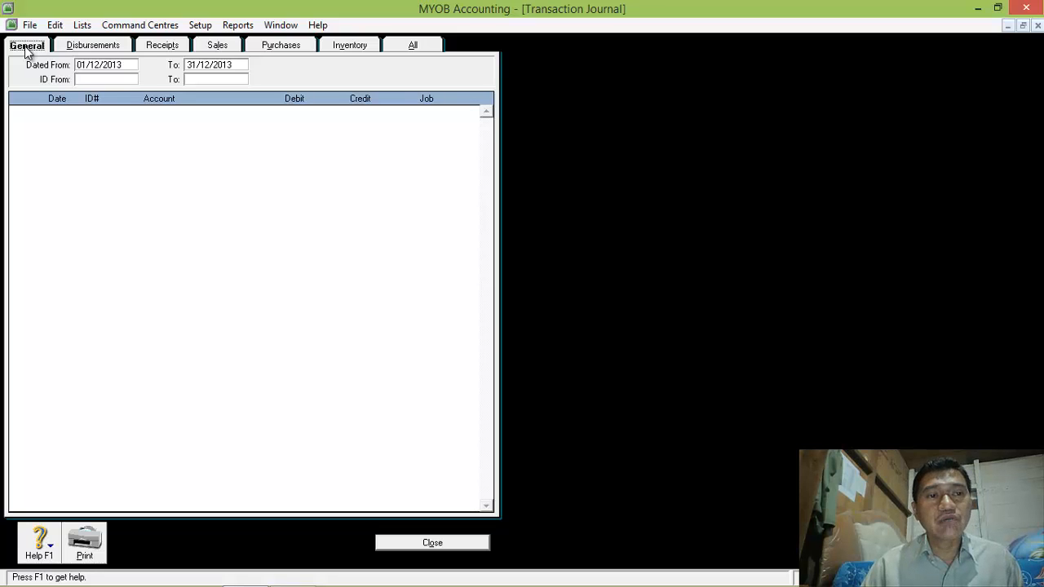
left_click(92, 46)
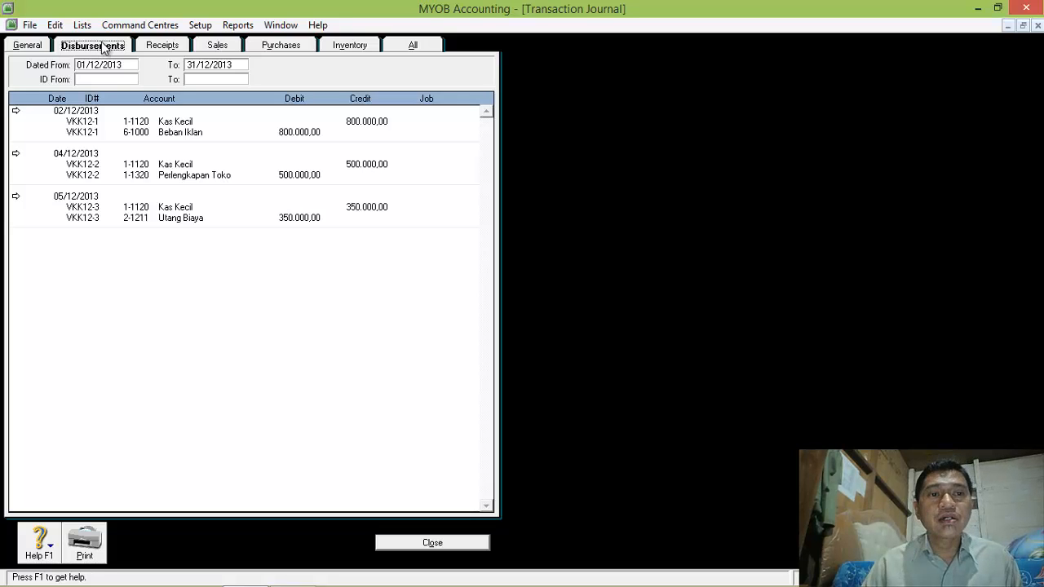
left_click(159, 48)
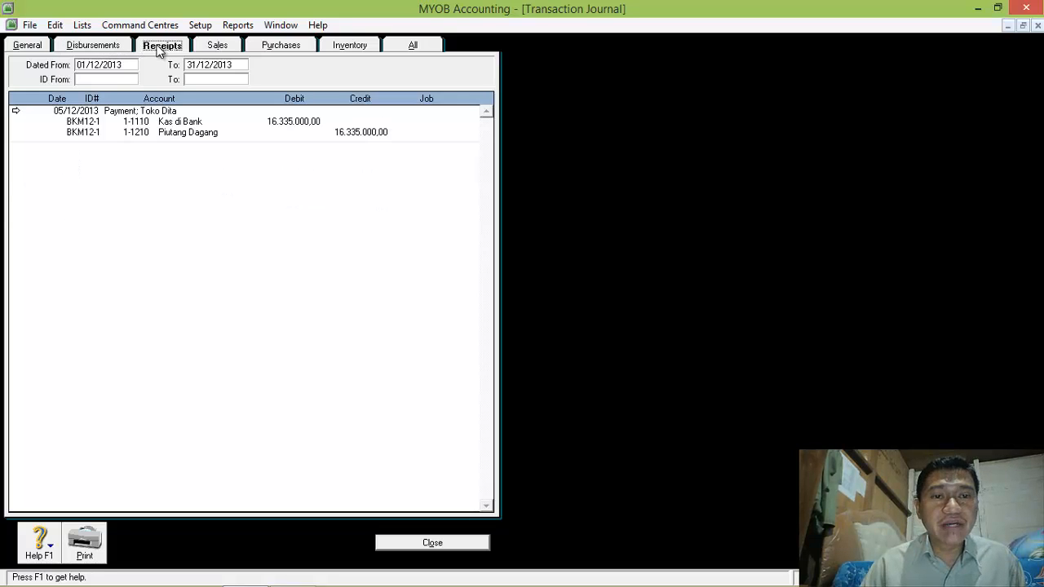
left_click(218, 47)
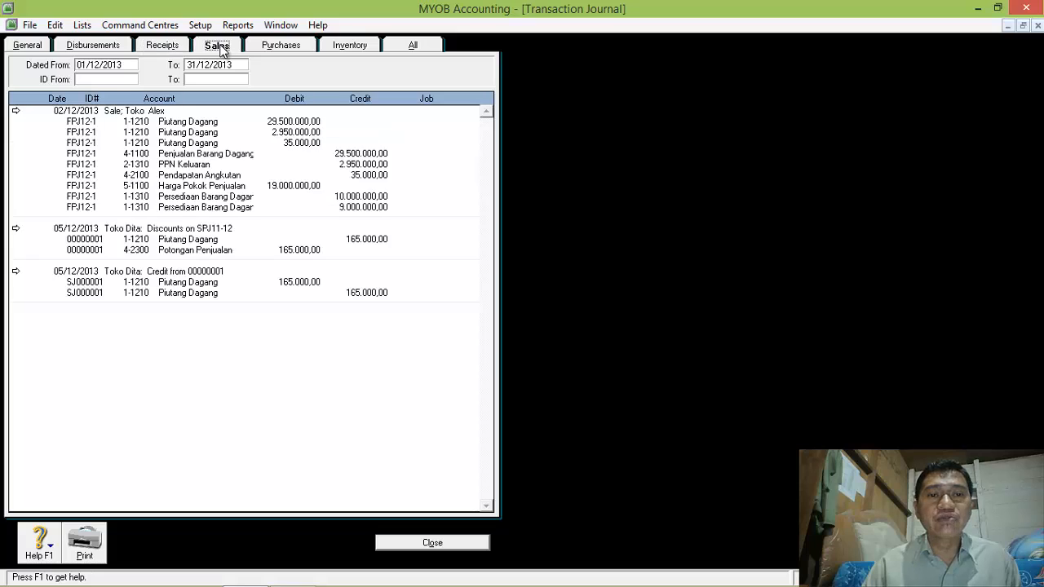
left_click(279, 47)
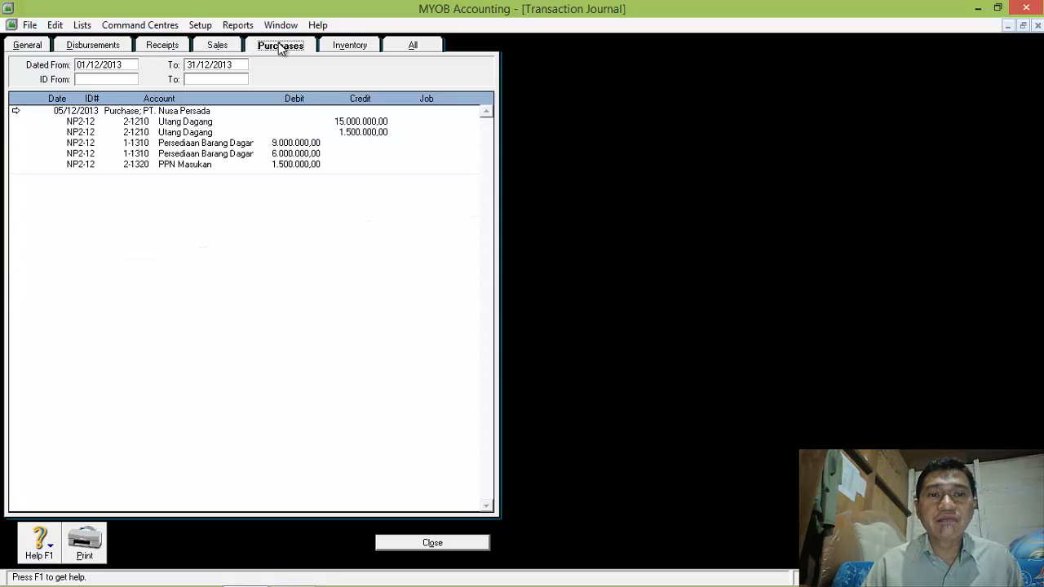
left_click(353, 46)
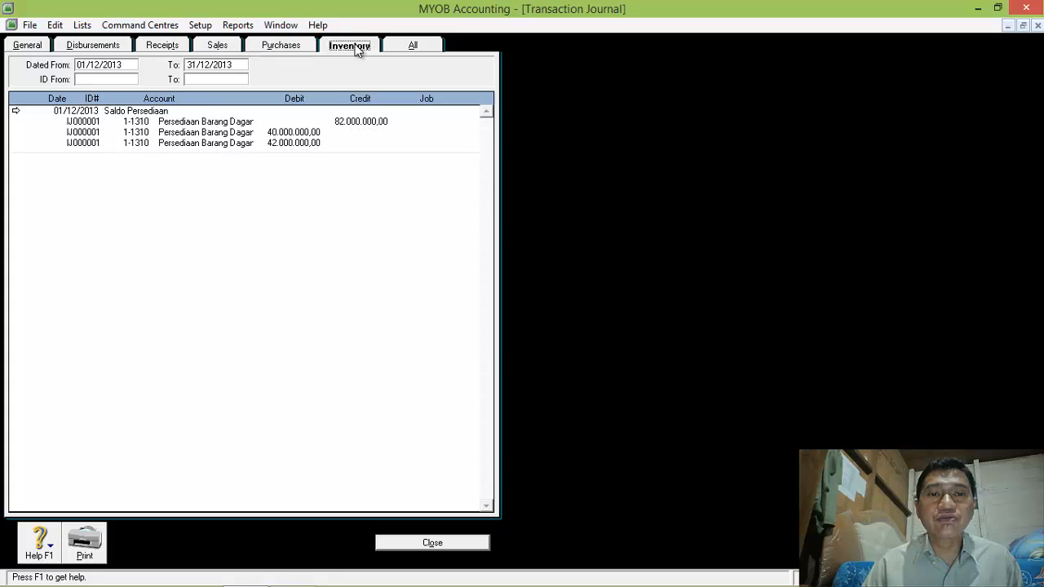
left_click(413, 46)
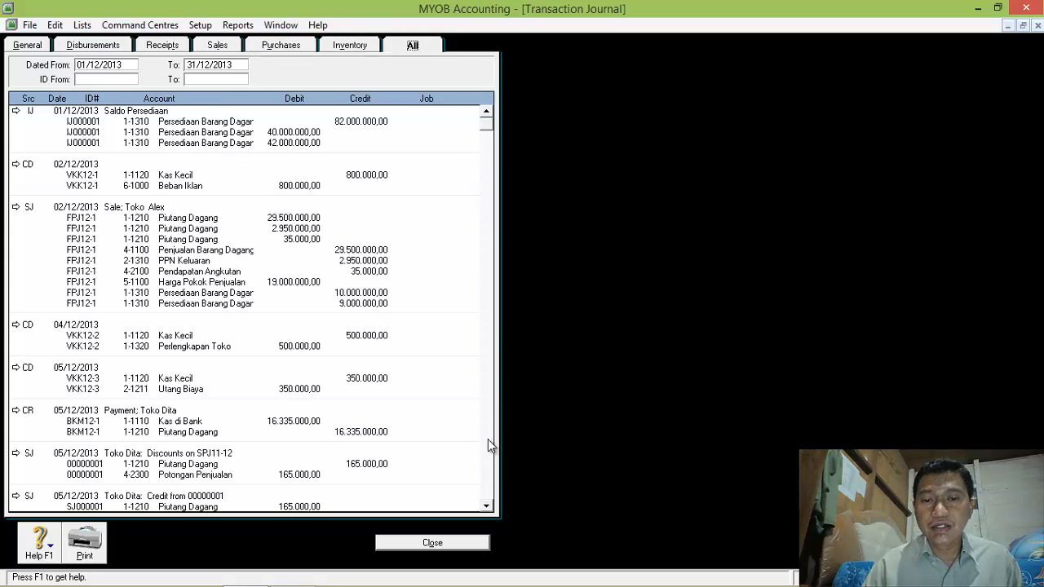
scroll(489, 460, "down", 3)
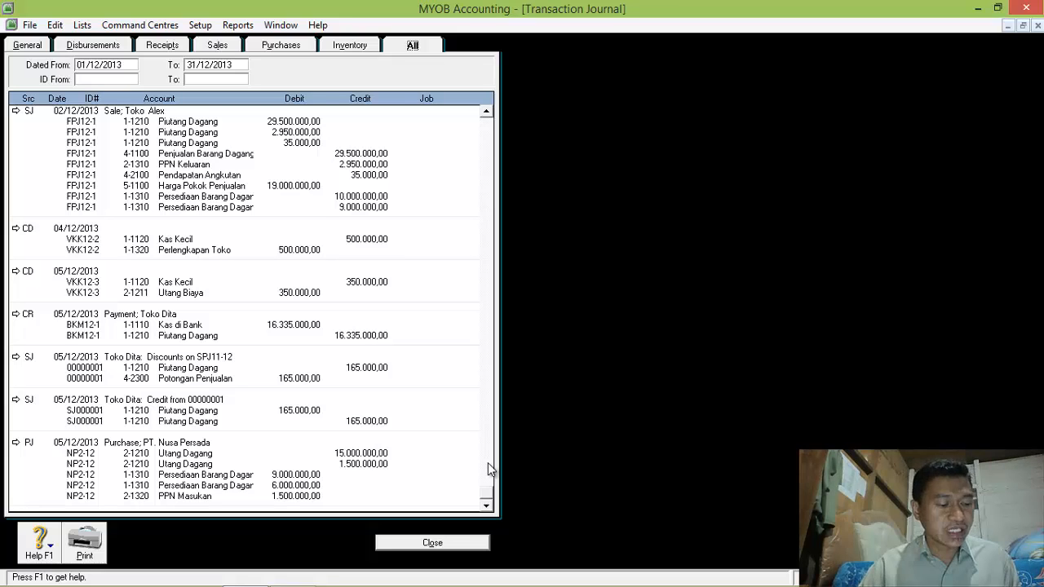
left_click(436, 537)
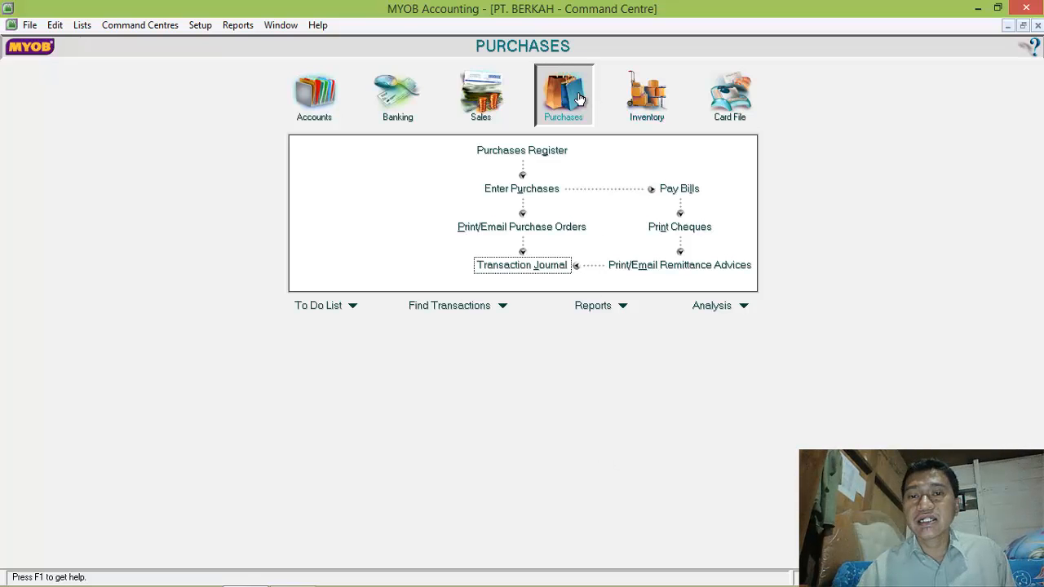
- Start a new purchase bill for supplier PT. Nusa Persada with purchase number RNP3-12 and date 5/12/2013
left_click(545, 193)
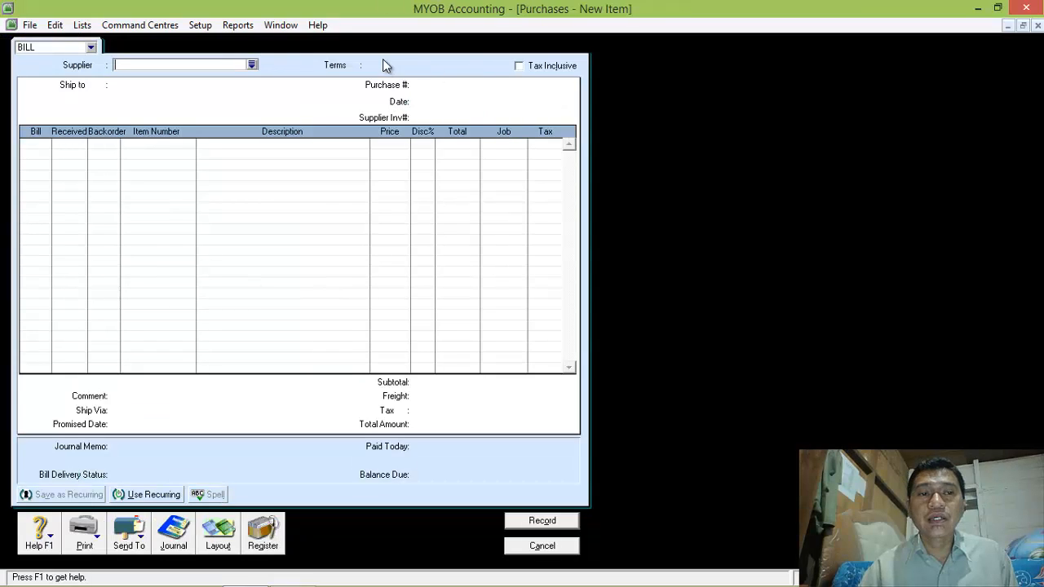
left_click(252, 65)
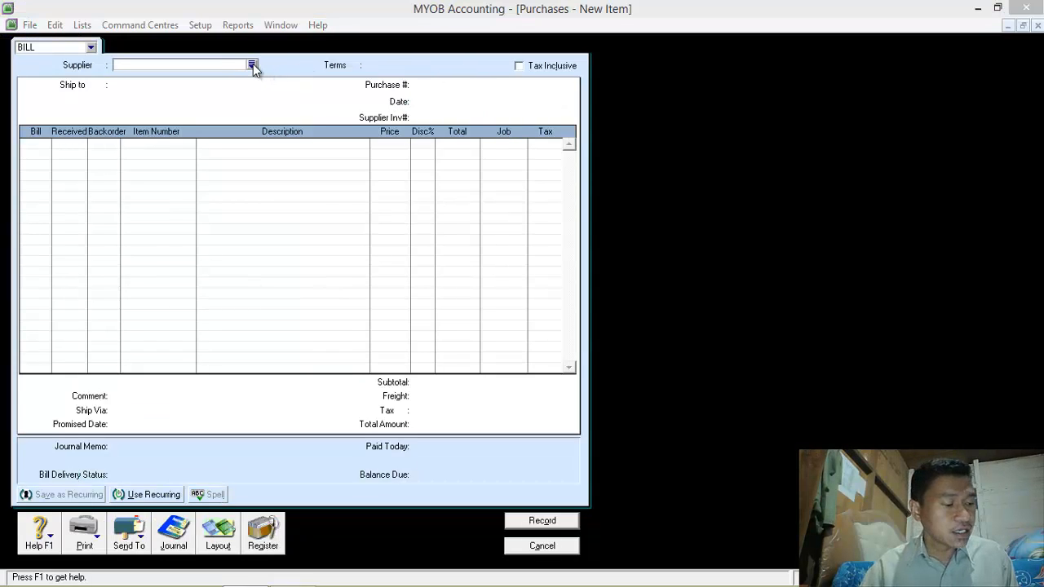
double_click(408, 239)
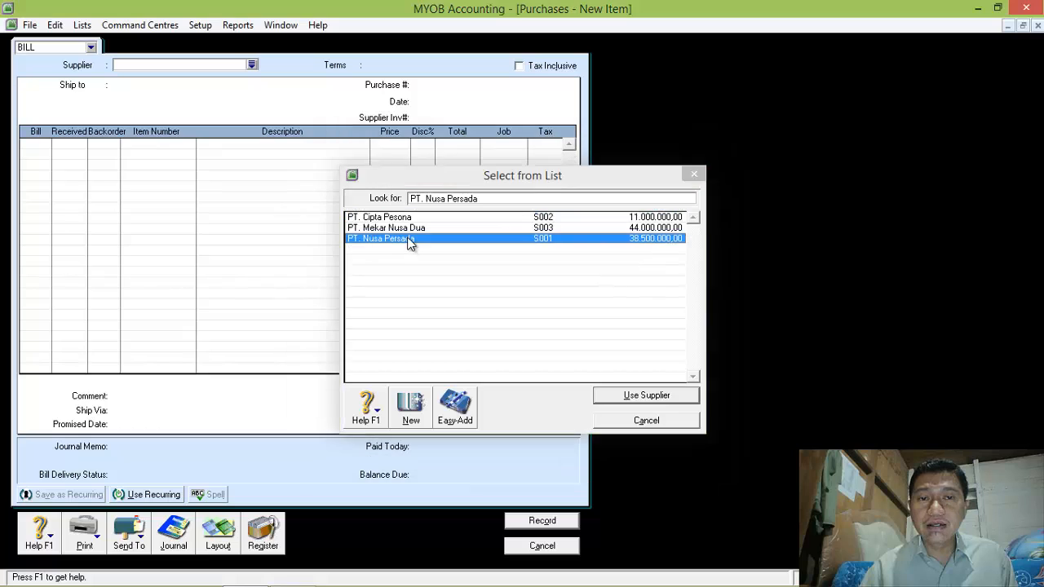
left_click(438, 85)
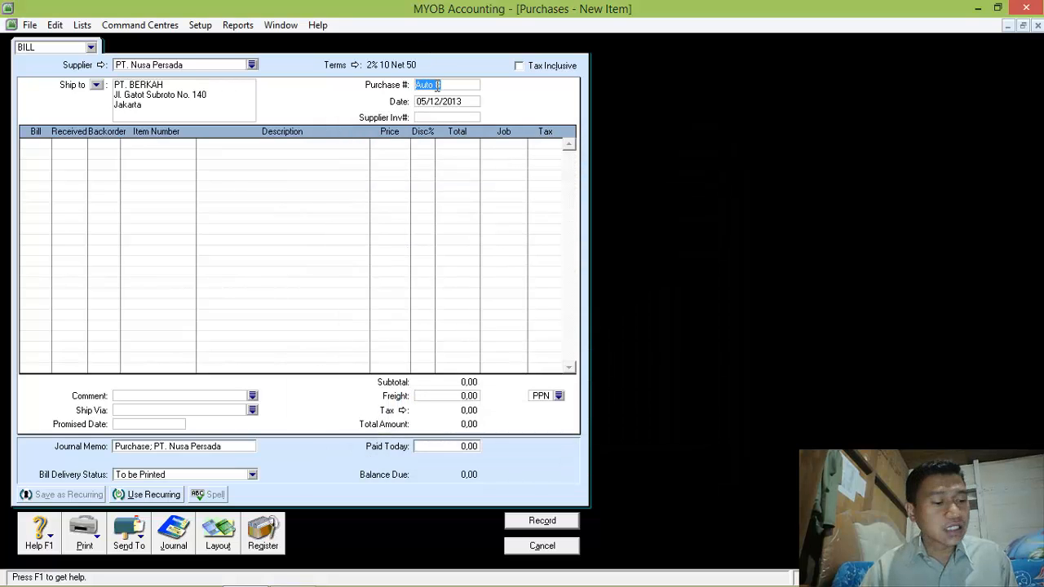
type("R")
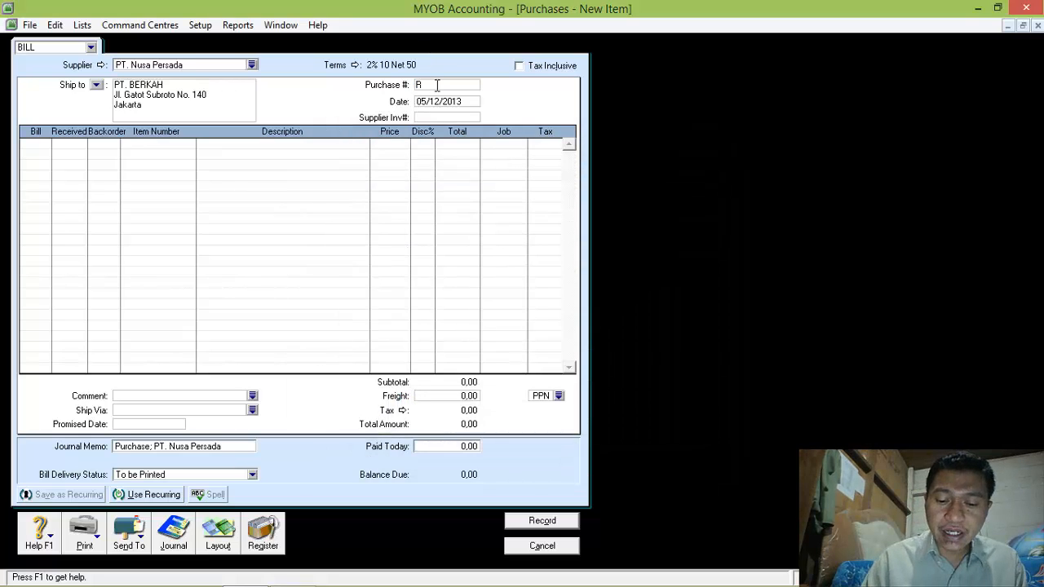
type("NP3")
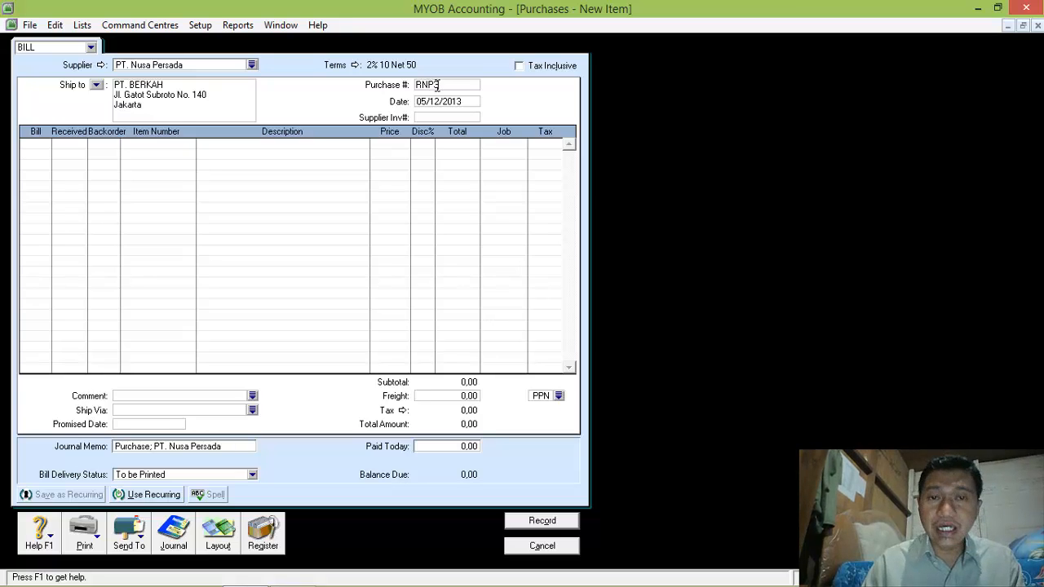
type("-12")
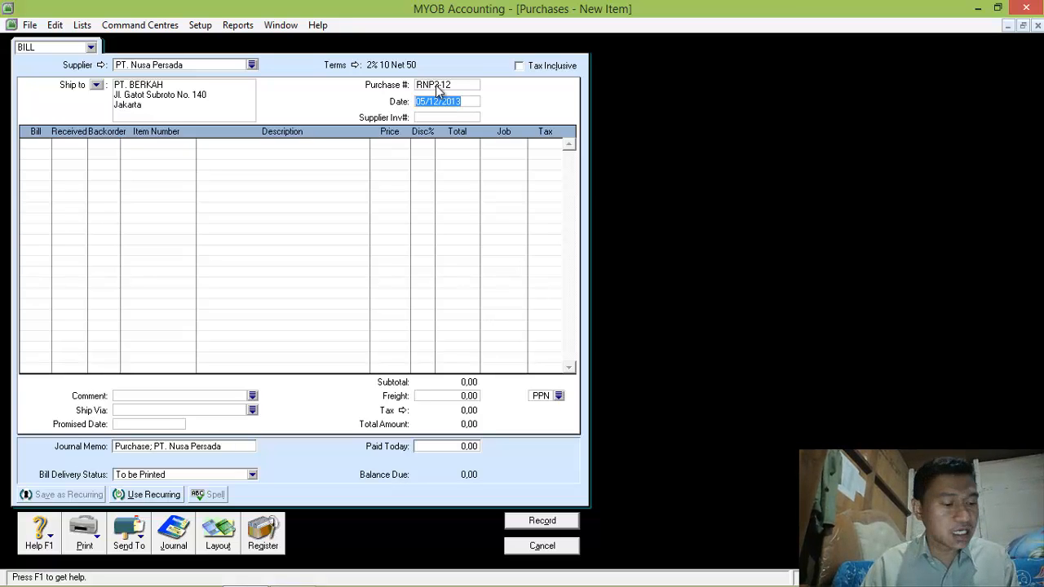
type("5/12")
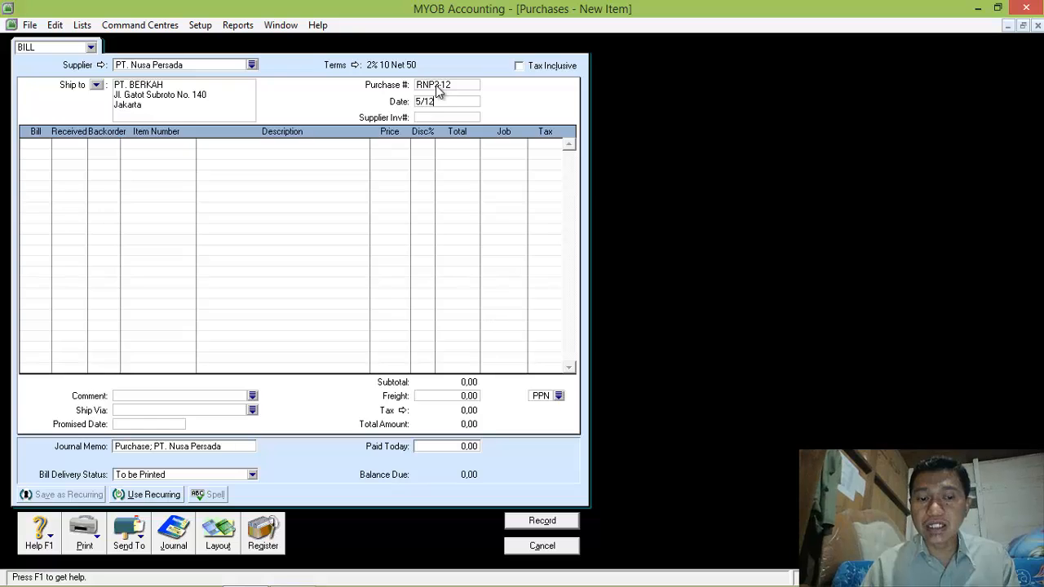
type("/2013")
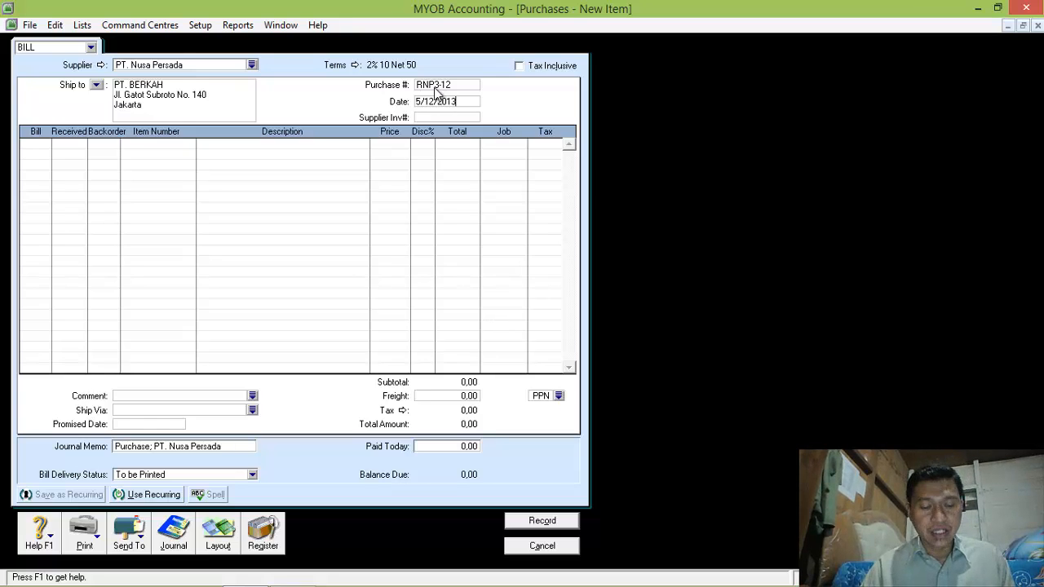
- Add a return line with quantity -2 for item AU-N06 Accu-Chek, accepting its default description
left_click(37, 145)
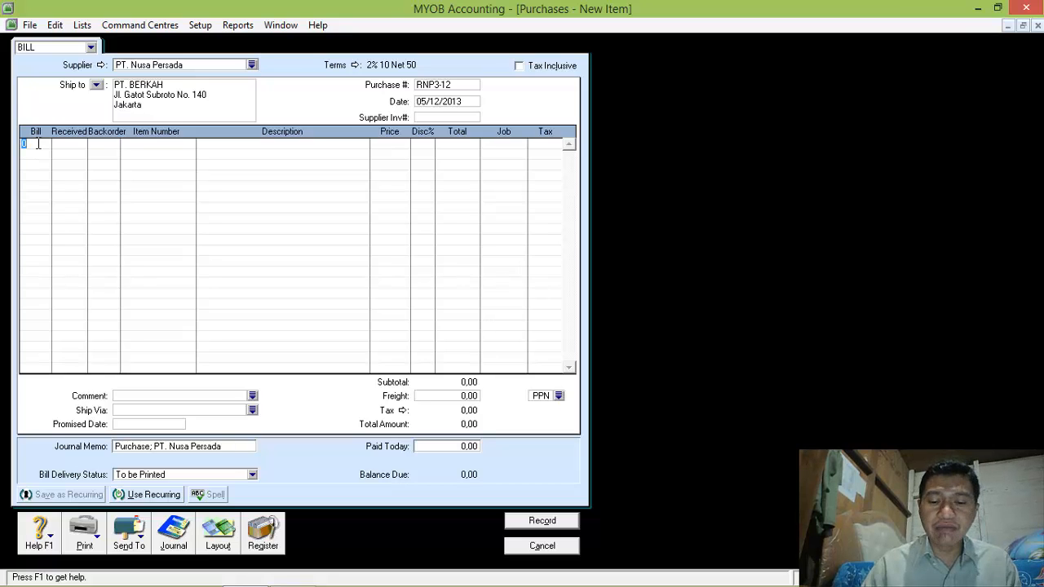
type("2")
key("Tab")
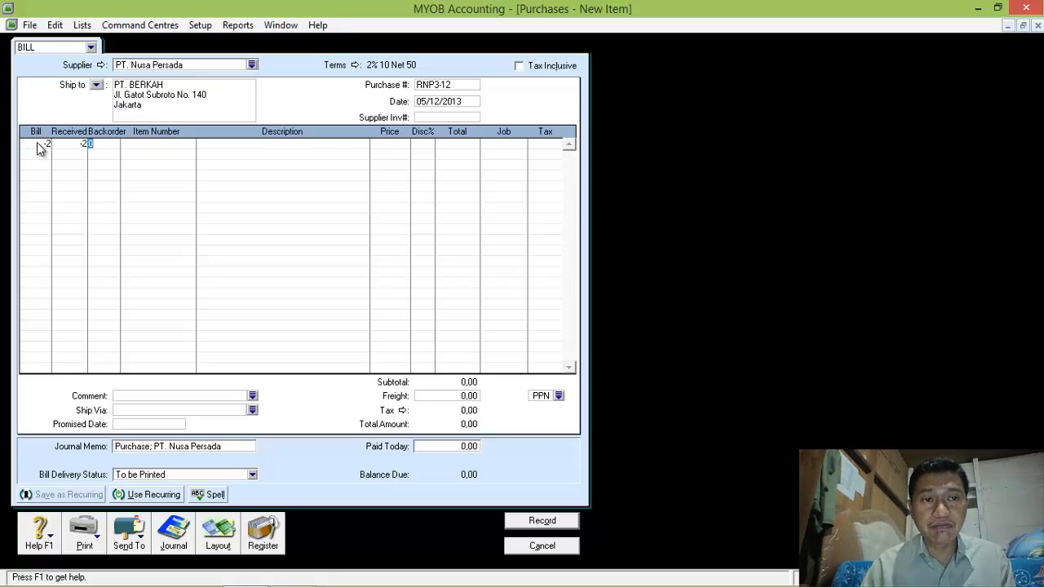
key("Tab")
key("Tab")
key("Return")
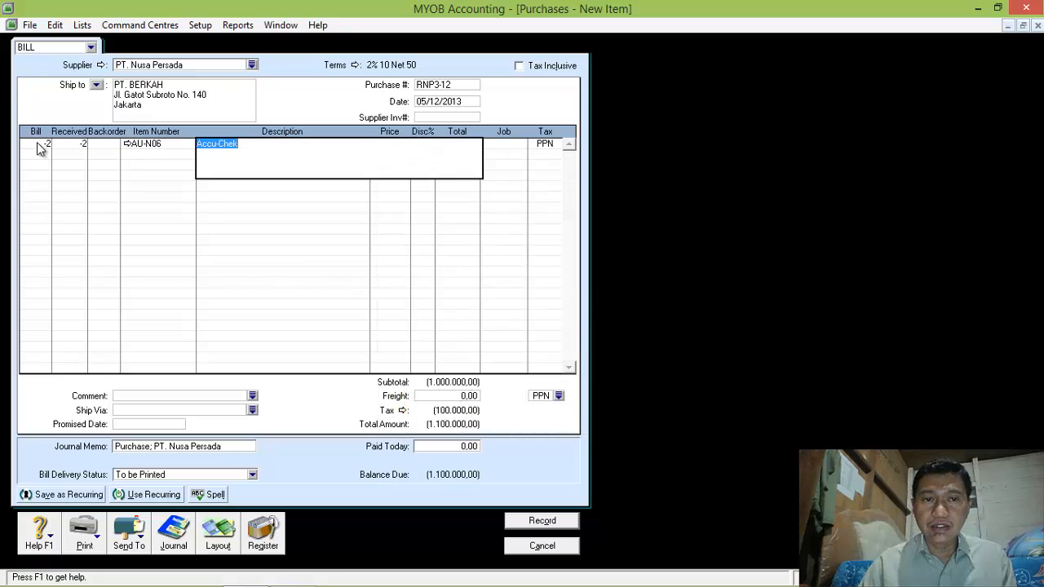
key("Tab")
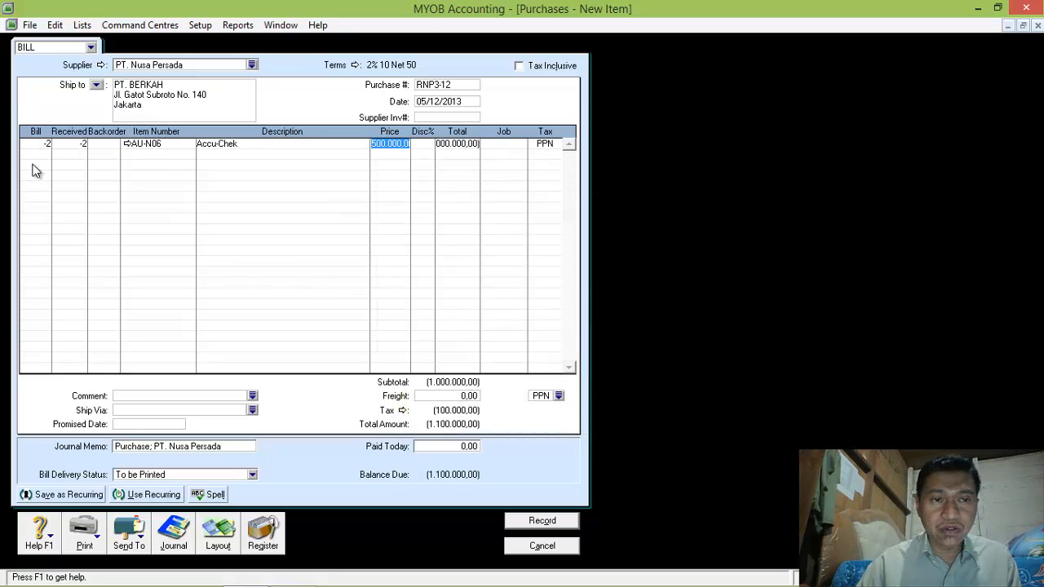
- Add a second return line with quantity -2 for item AU-N08 Oxone and record the return bill
left_click(36, 157)
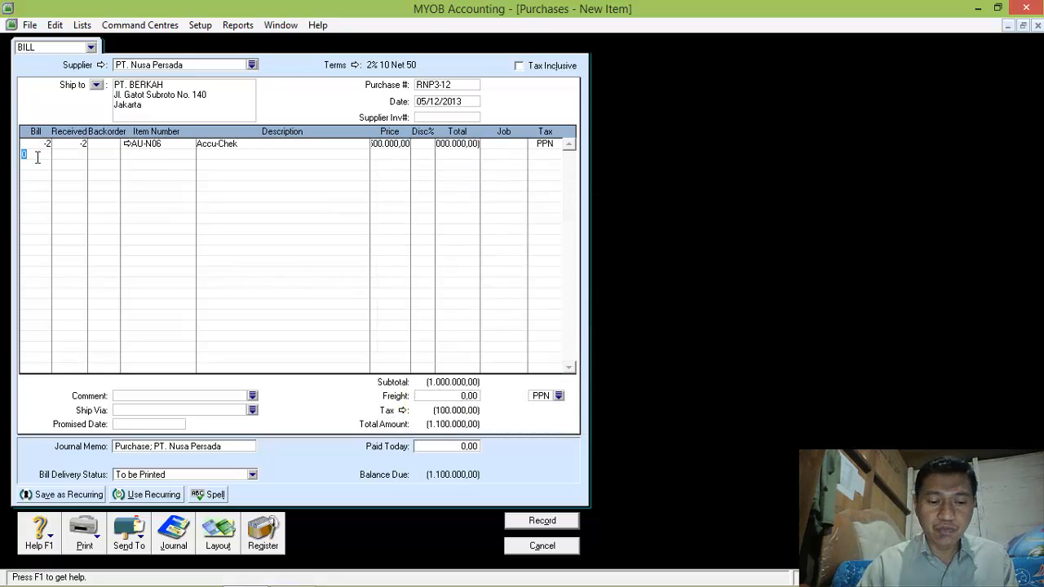
type("-2")
key("Tab")
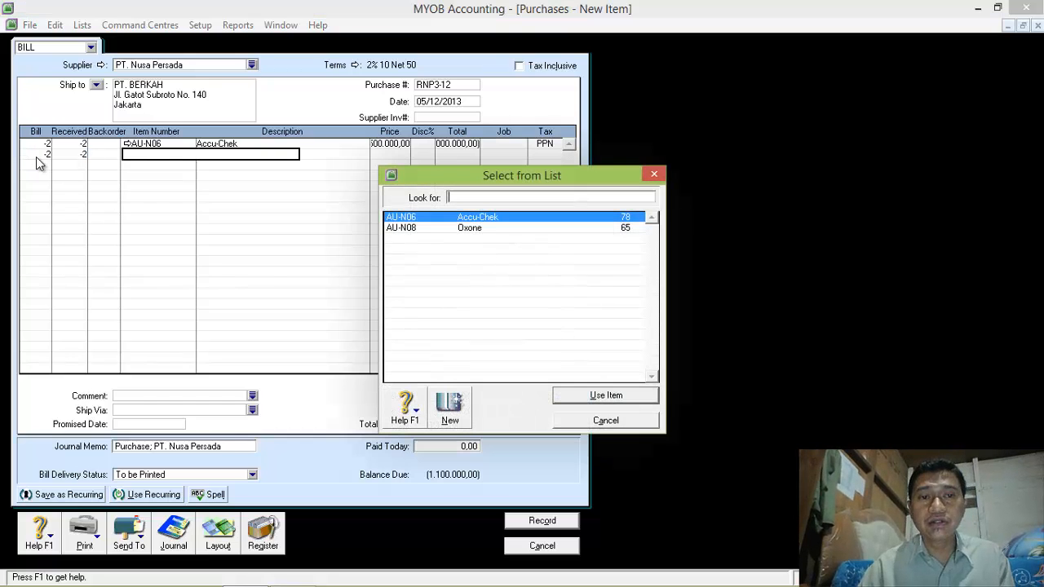
double_click(425, 227)
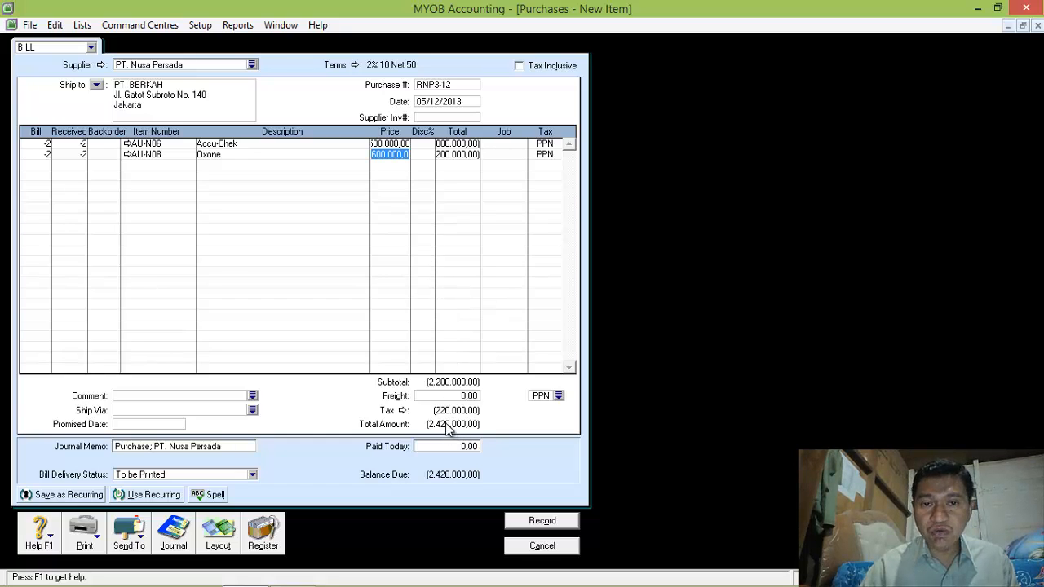
left_click(544, 523)
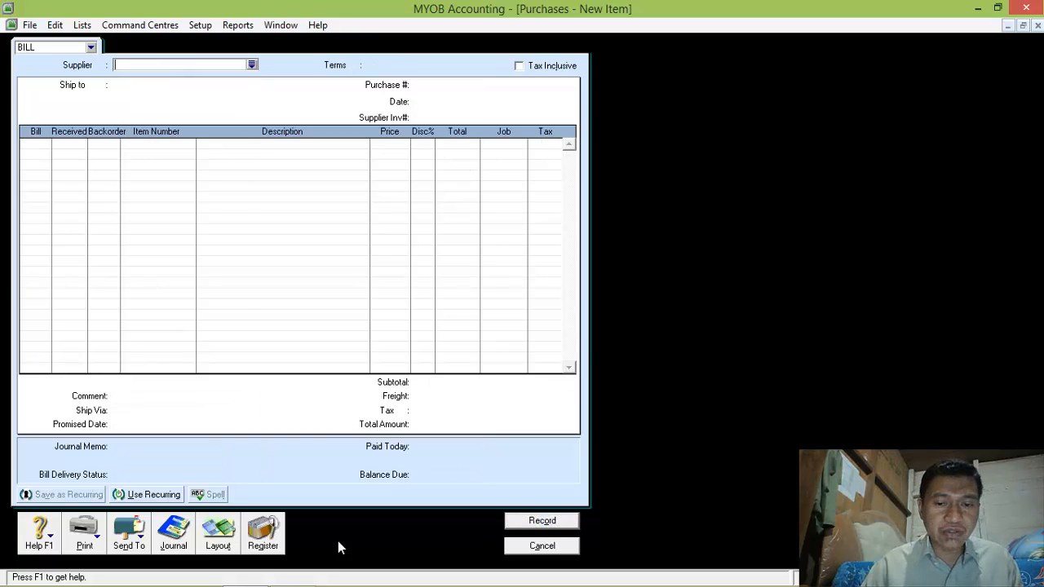
- Start applying PT. Nusa Persada's return RNP3-12 to a purchase, using ID NP2-12 and date 5/12/2013
left_click(263, 532)
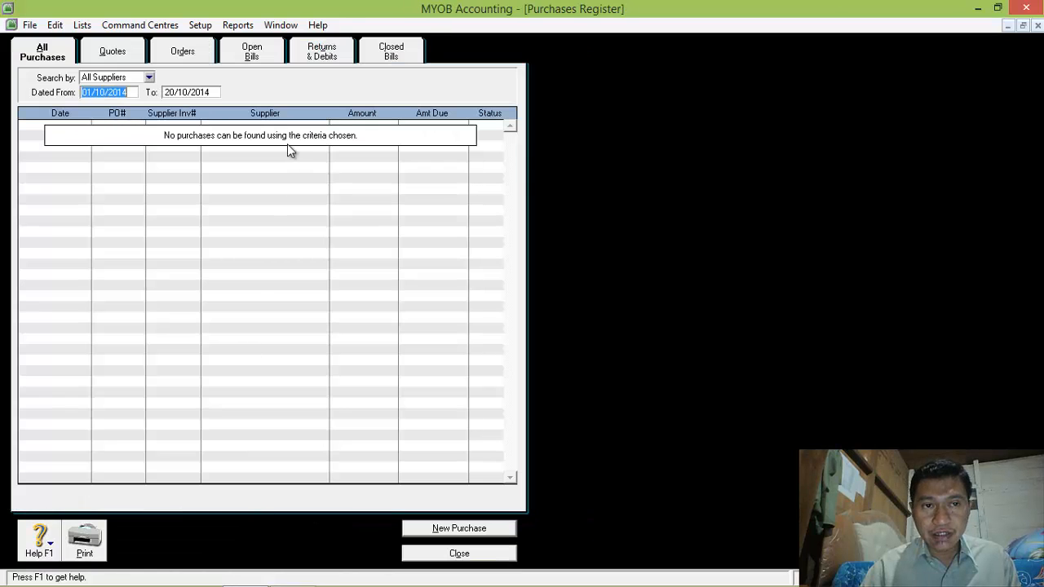
left_click(325, 59)
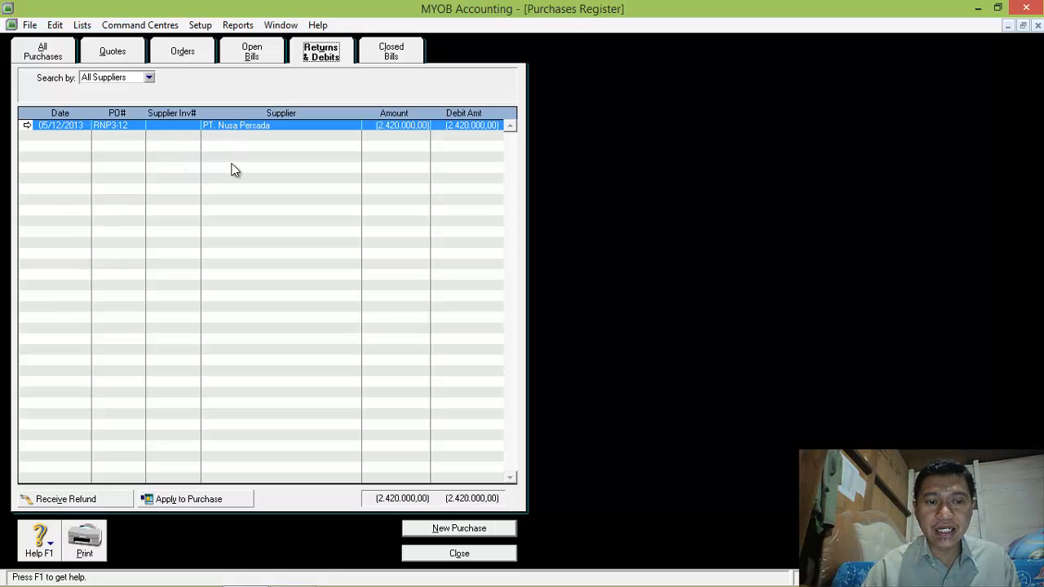
left_click(178, 498)
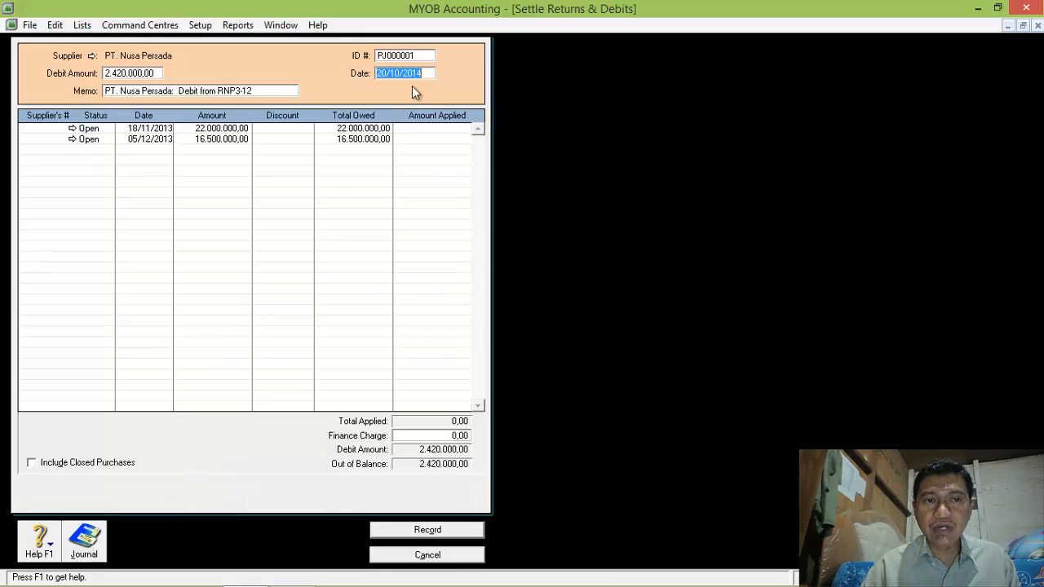
left_click(417, 55)
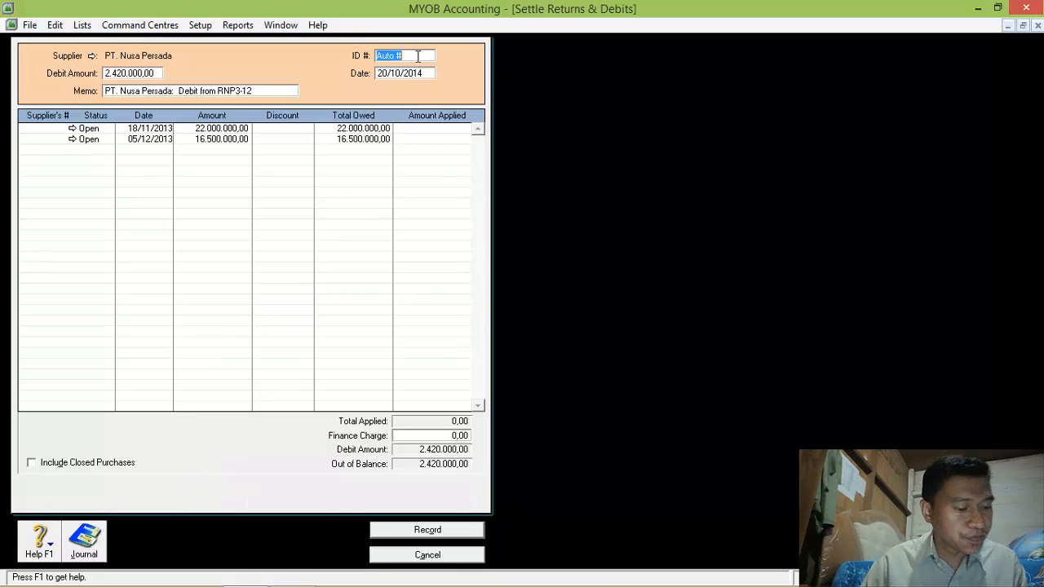
type("NP2")
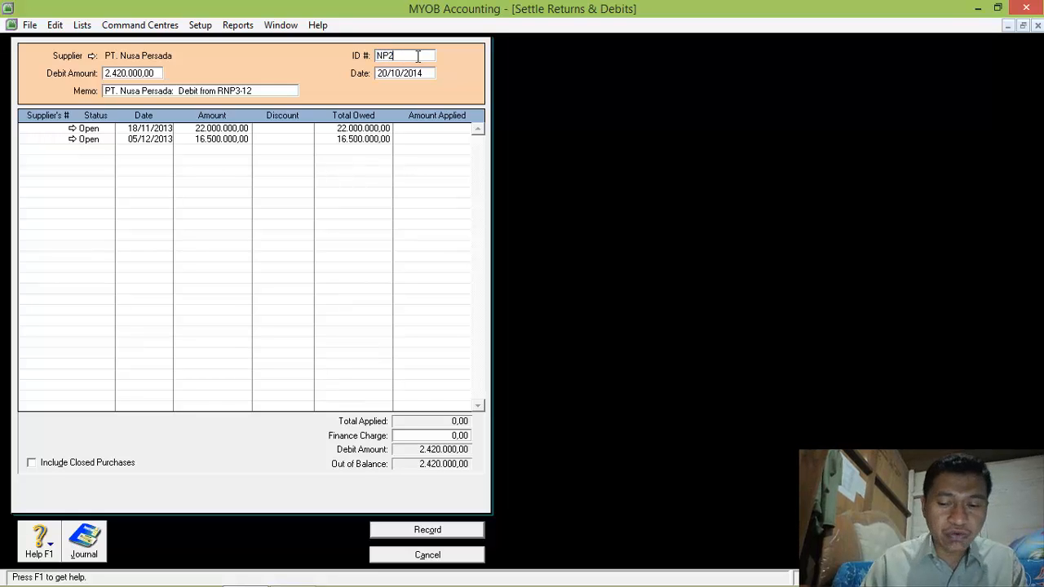
type("-12")
key("Tab")
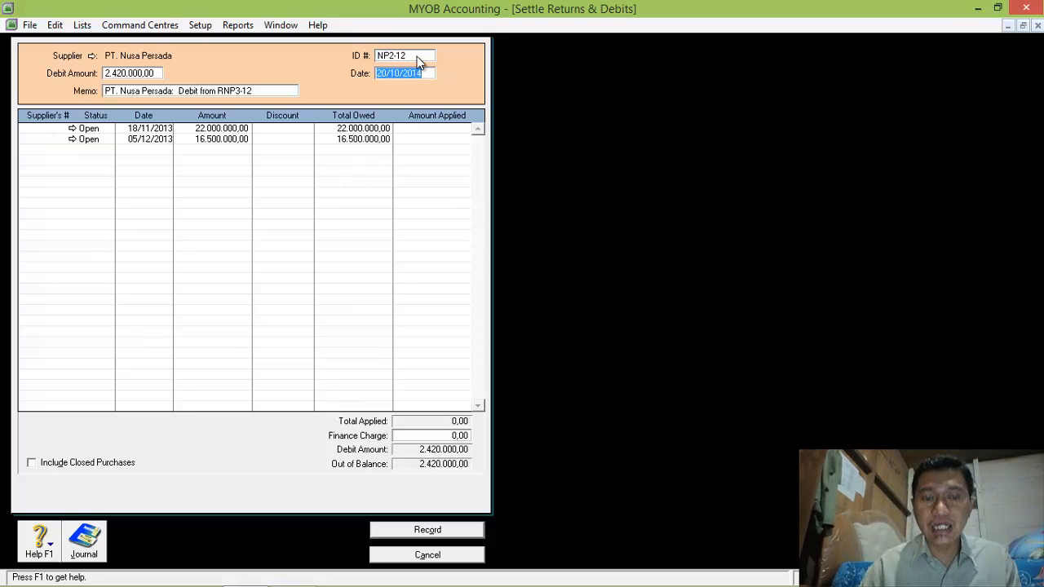
type("5/12/2")
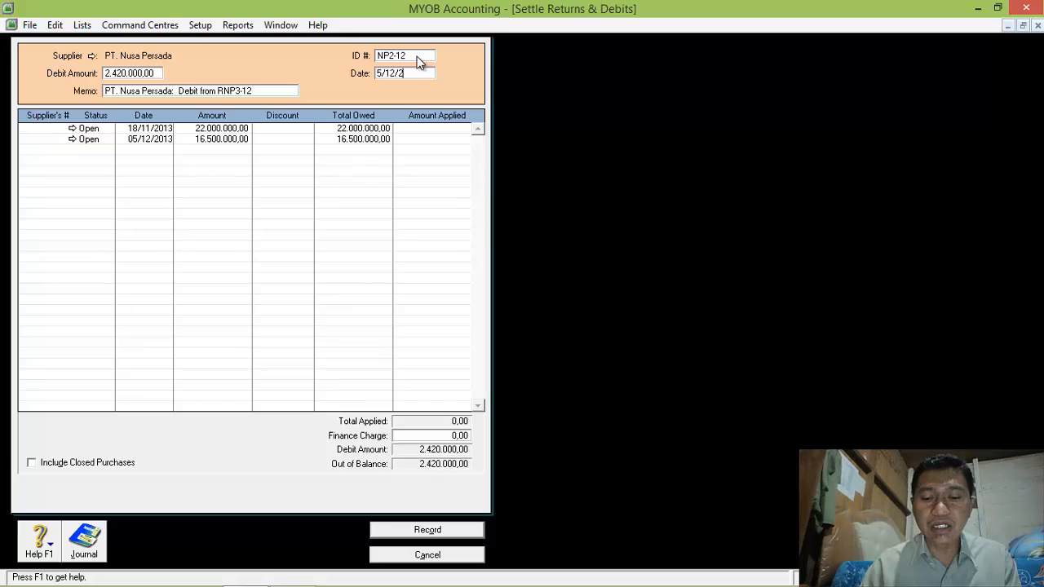
type("013")
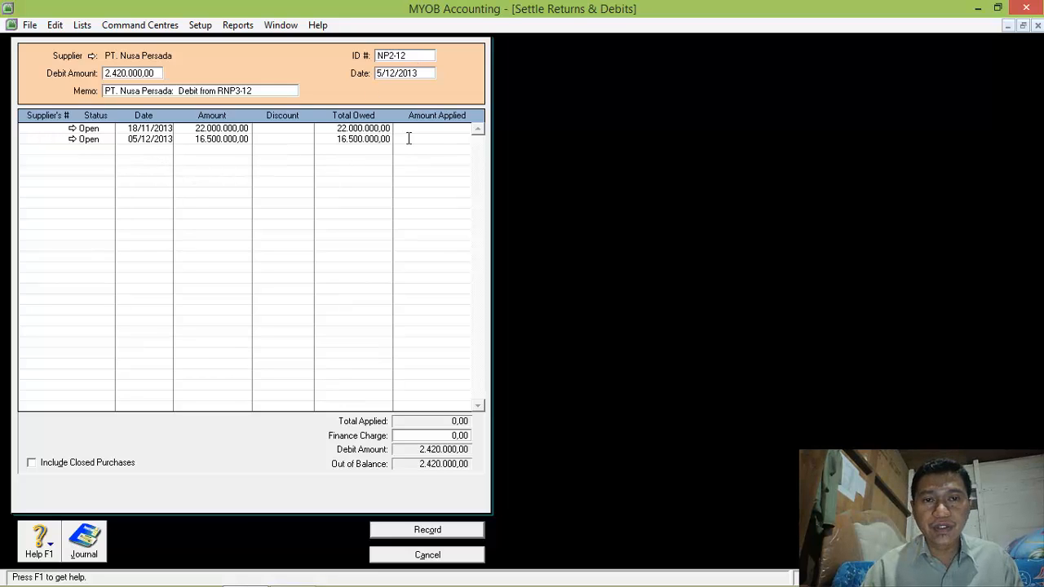
- Apply the full debit amount to the 05/12/2013 bill, record the settlement, and return to the Command Centre
left_click(408, 139)
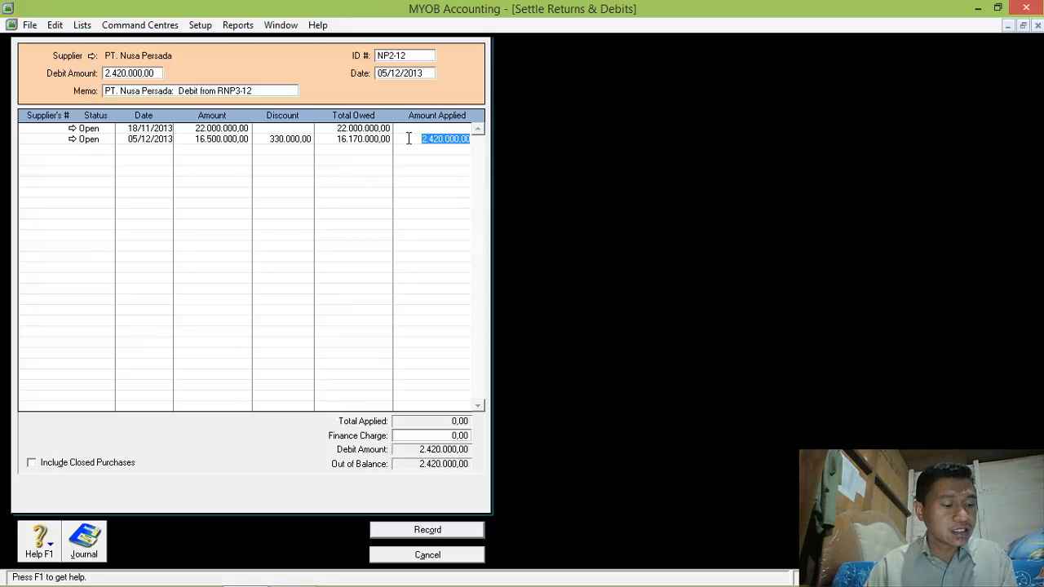
left_click(430, 532)
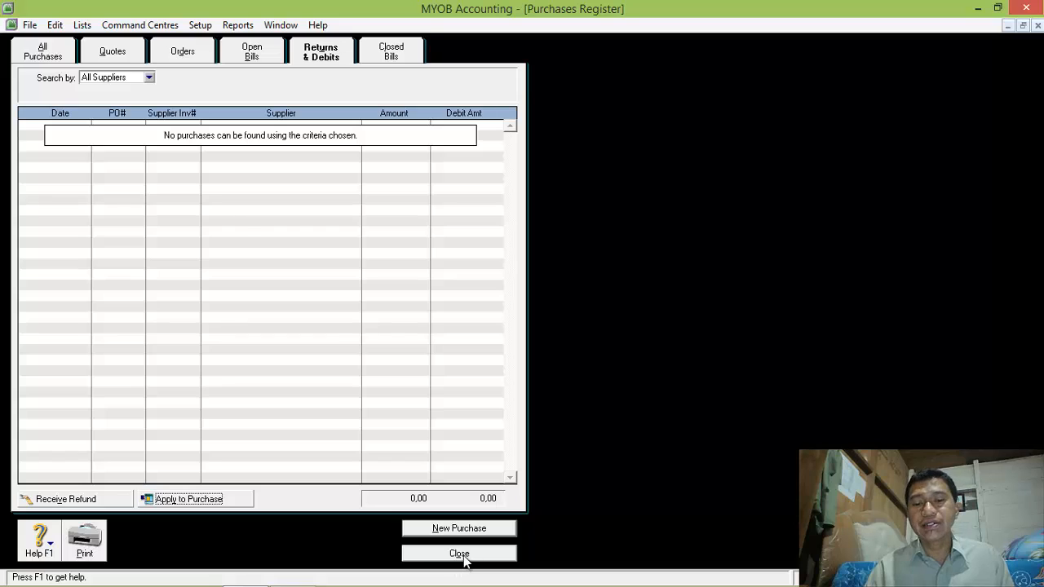
left_click(462, 555)
left_click(523, 550)
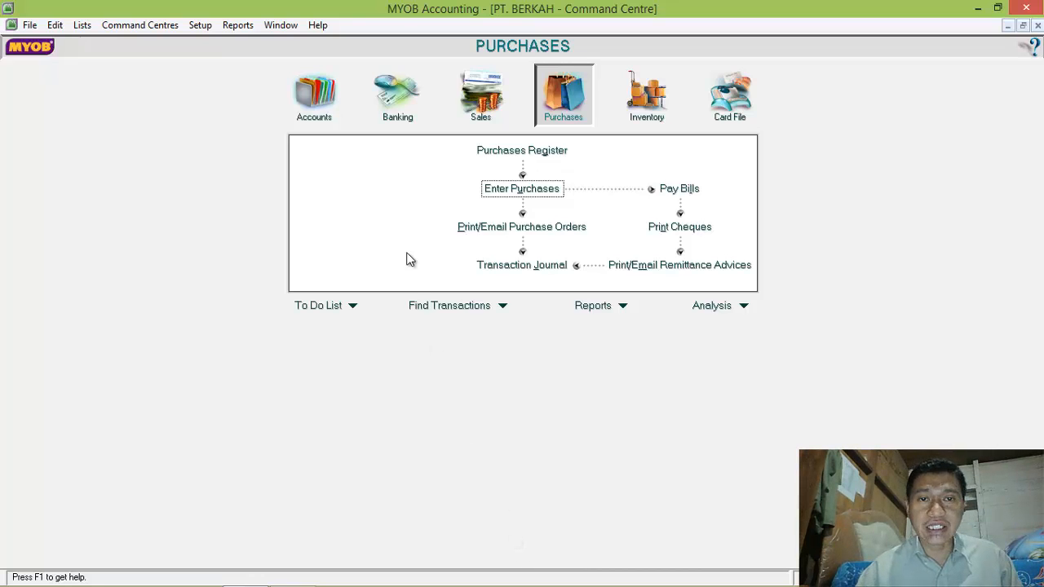
- Start a Spend Money entry with cheque number VKK12-4, date 7/12/2013 and amount 575000
left_click(391, 94)
left_click(364, 159)
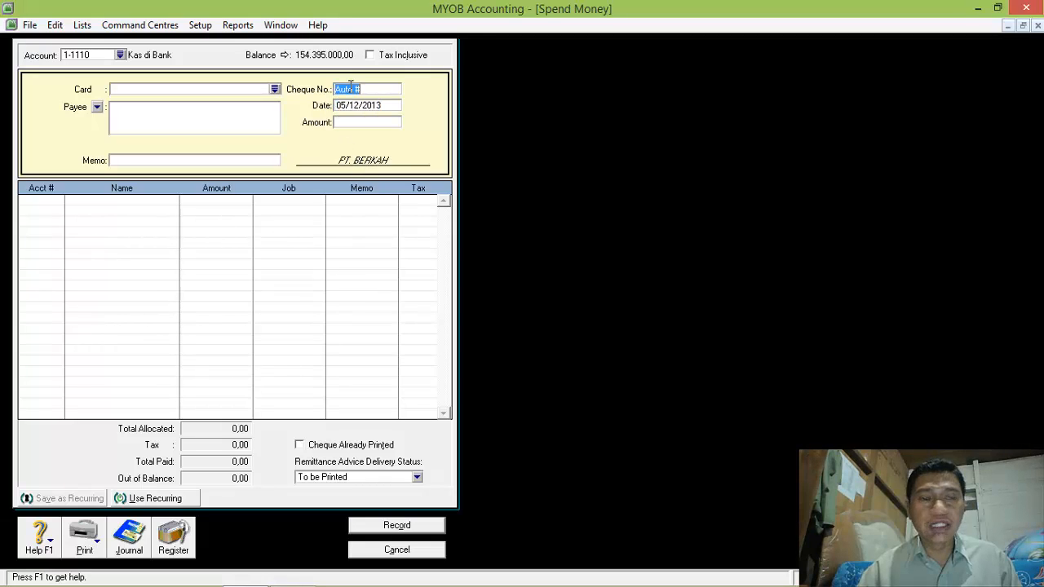
type("VKK1")
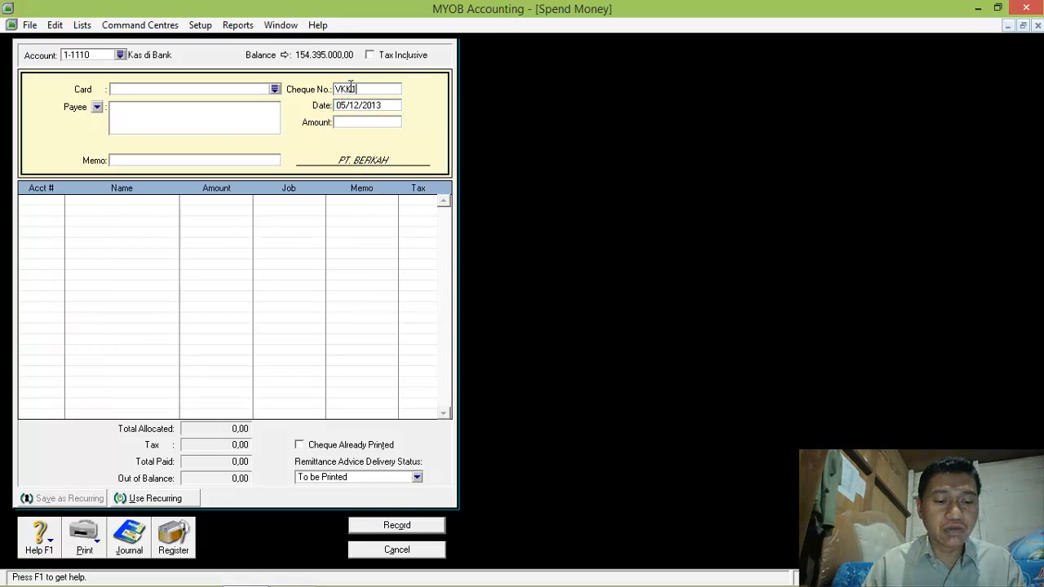
type("2-4")
key("Tab")
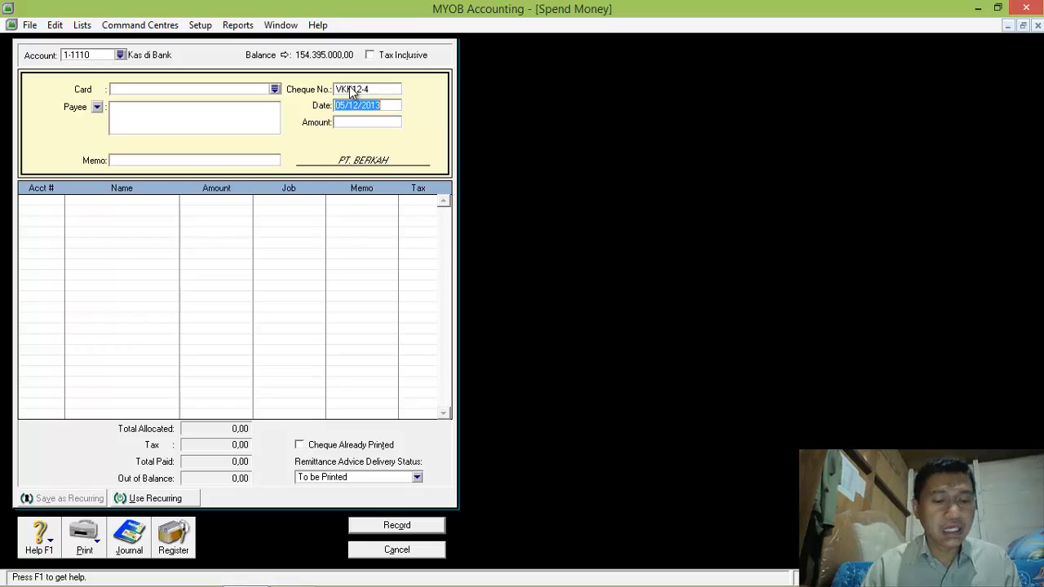
type("7/12/2")
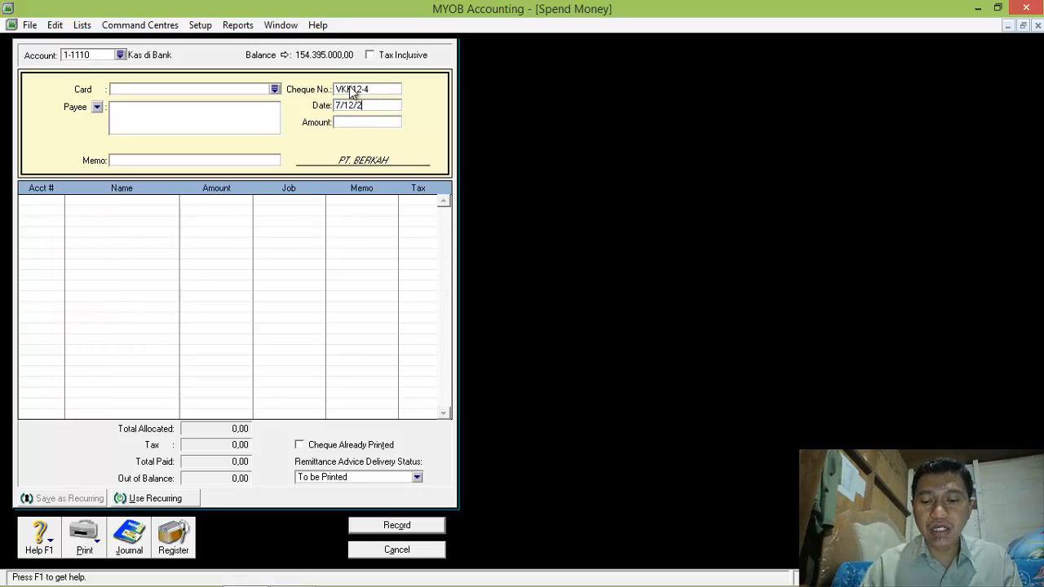
type("013")
key("Tab")
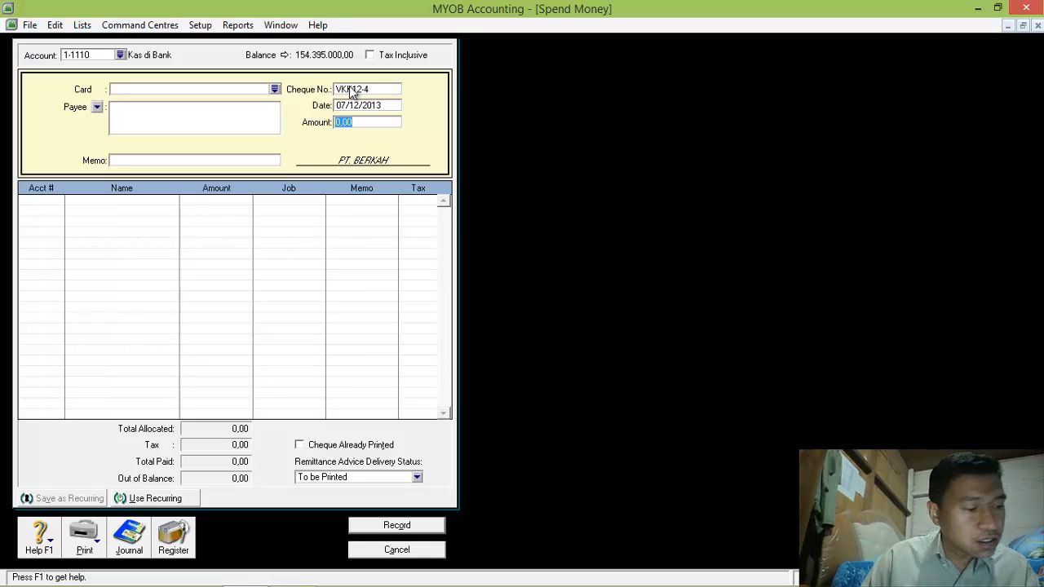
type("5750")
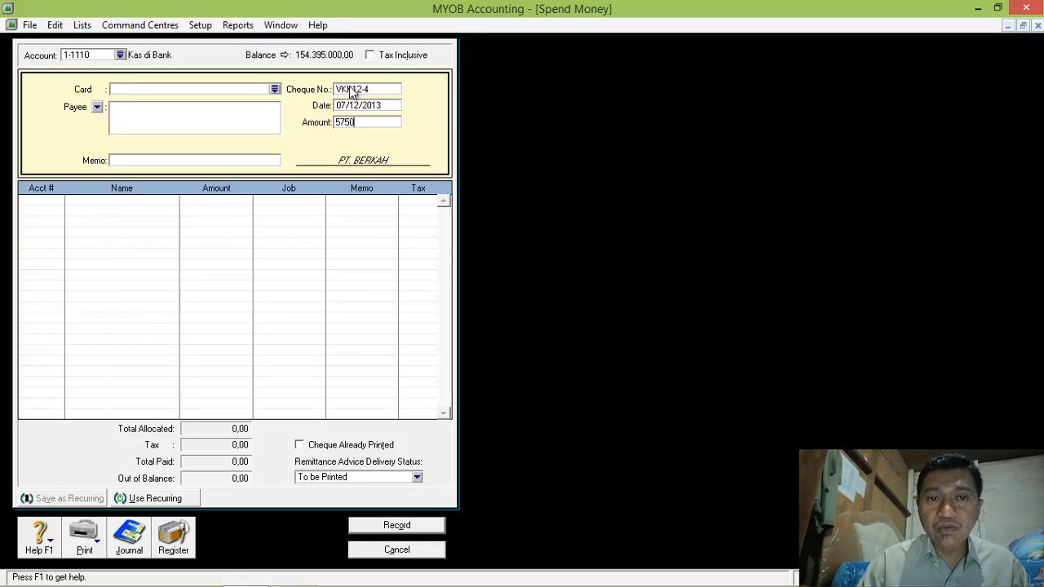
type("00")
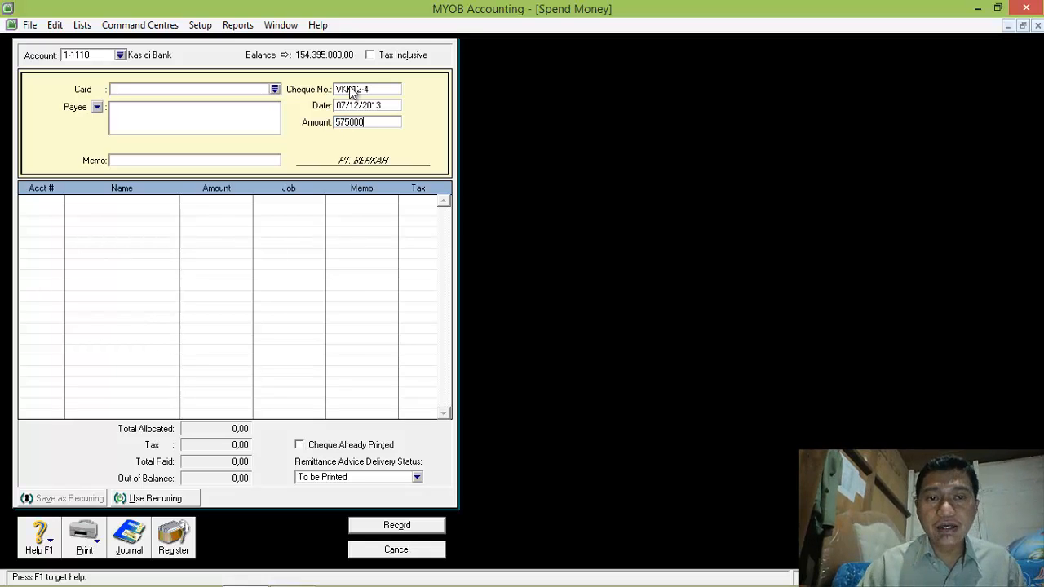
- Allocate the VKK12-4 payment to account 2-1211 Utang Biaya, record it, and close the Spend Money window
left_click(48, 202)
left_click(59, 200)
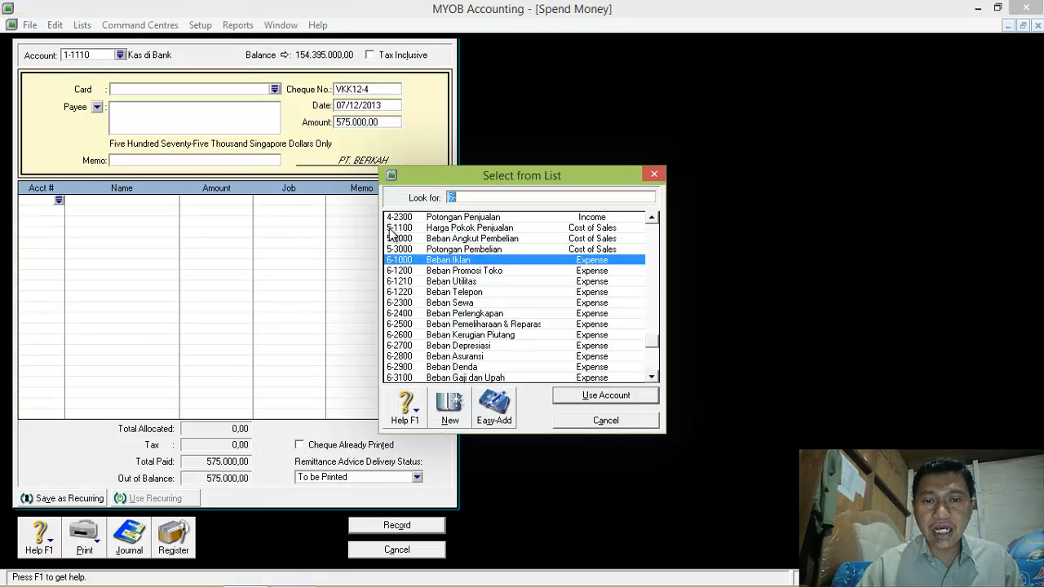
type("2")
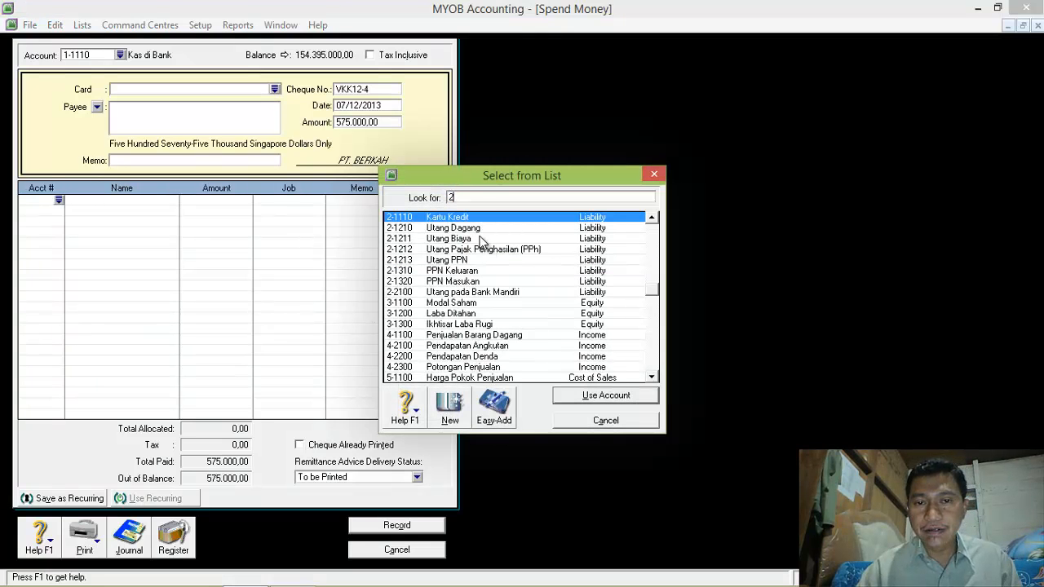
double_click(478, 239)
left_click(398, 525)
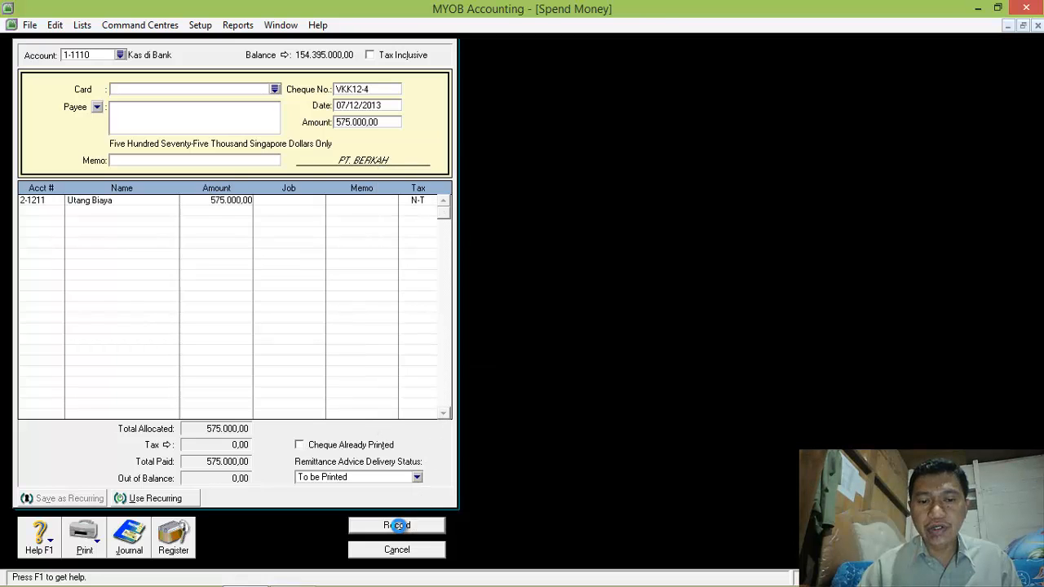
left_click(397, 550)
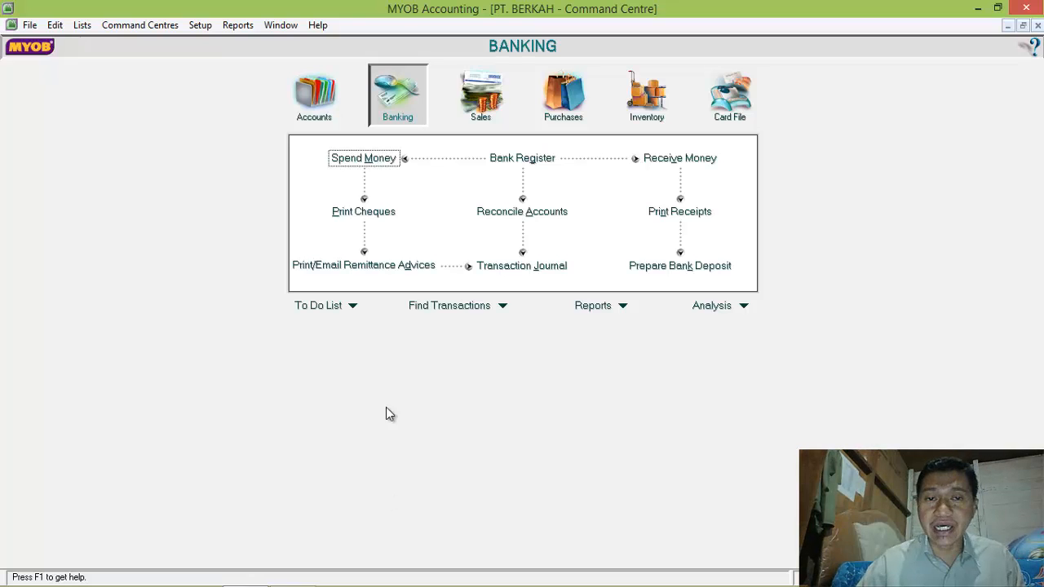
- Start another Spend Money entry with cheque number VKK12-5, date 8/12/2013 and amount 375000
left_click(366, 156)
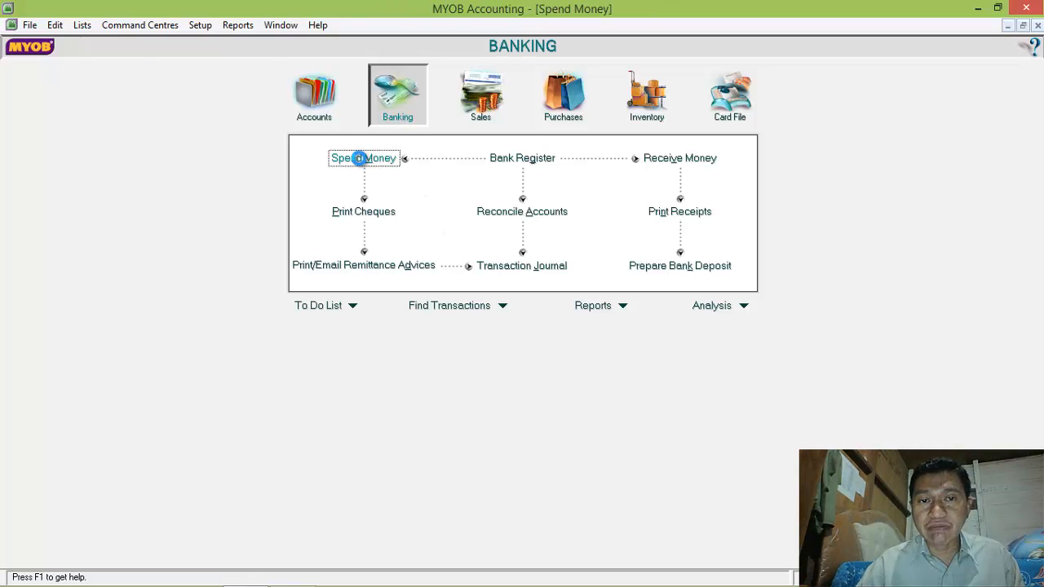
left_click(353, 90)
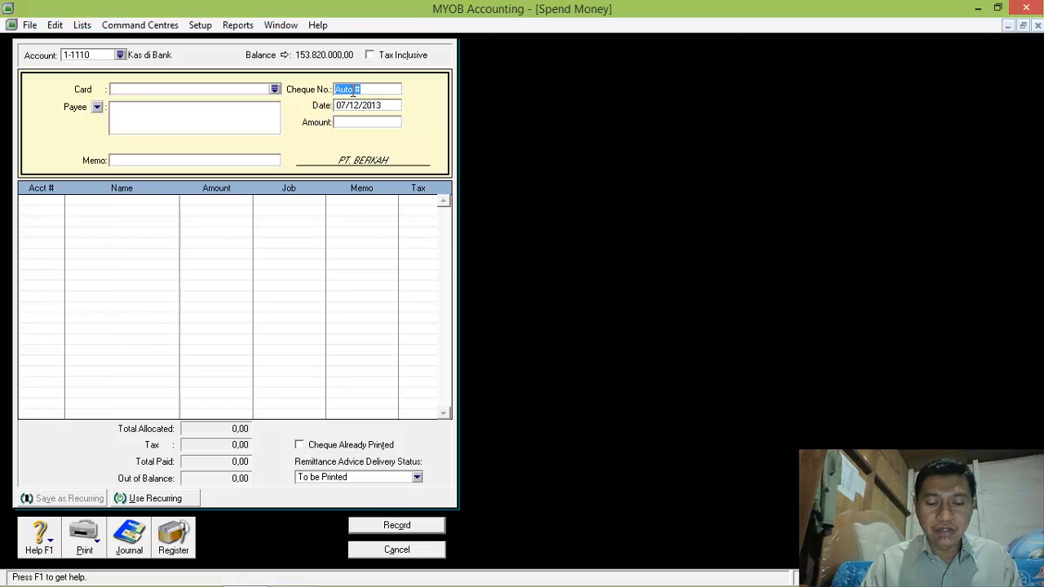
type("B")
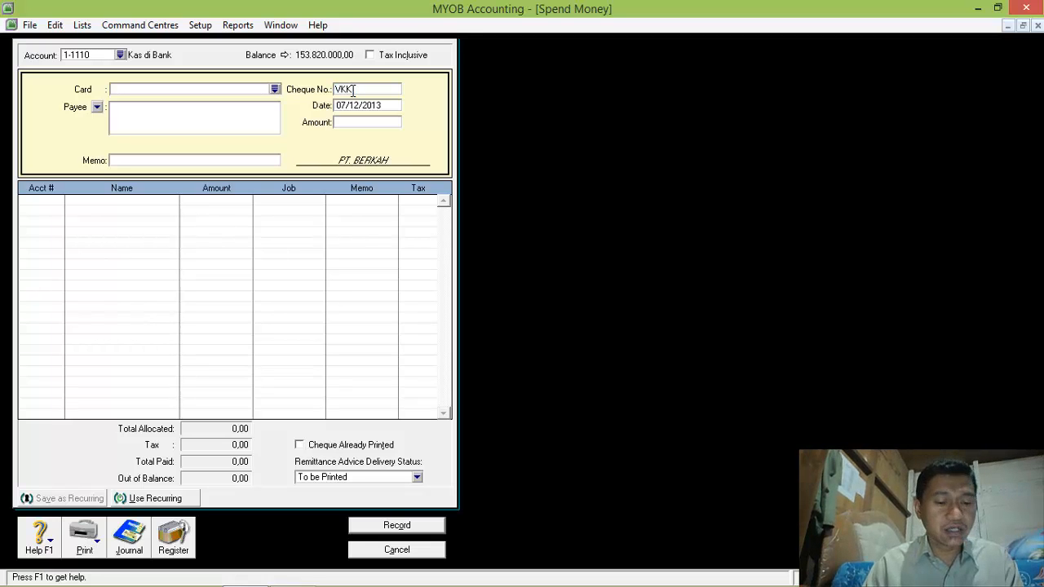
type("12-5")
key("Tab")
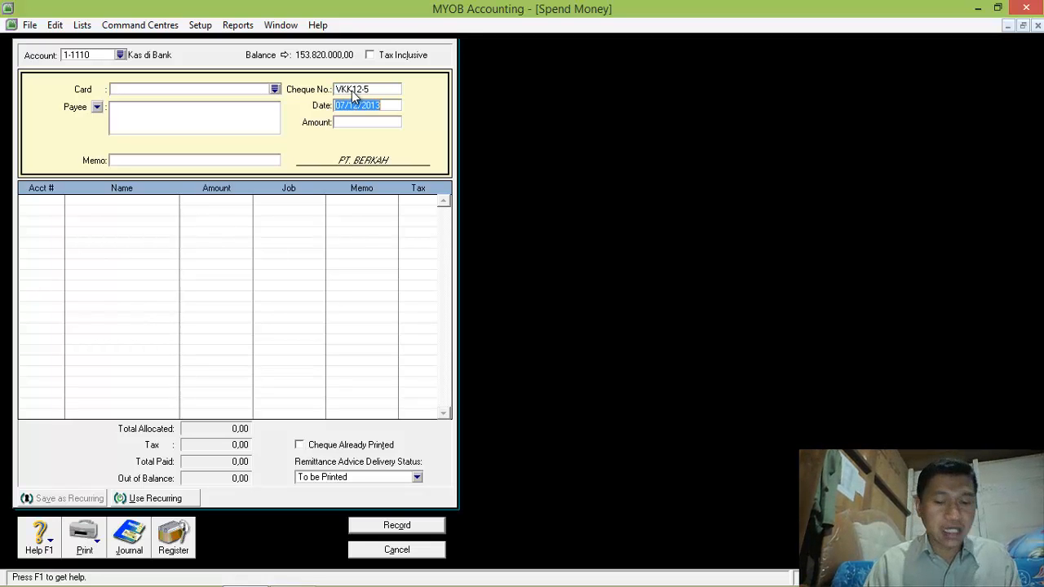
type("8/")
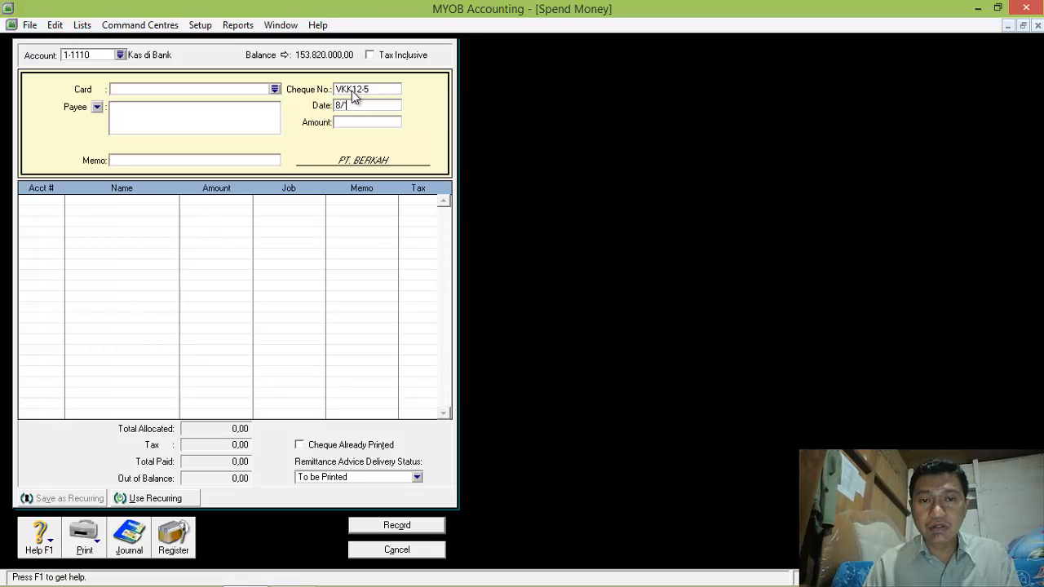
type("12/2013")
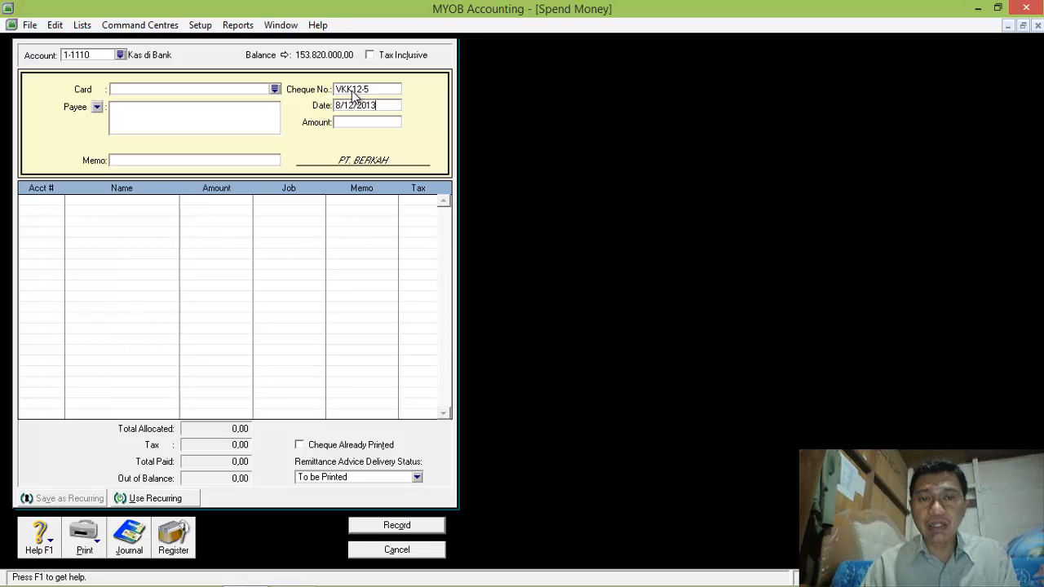
key("Tab")
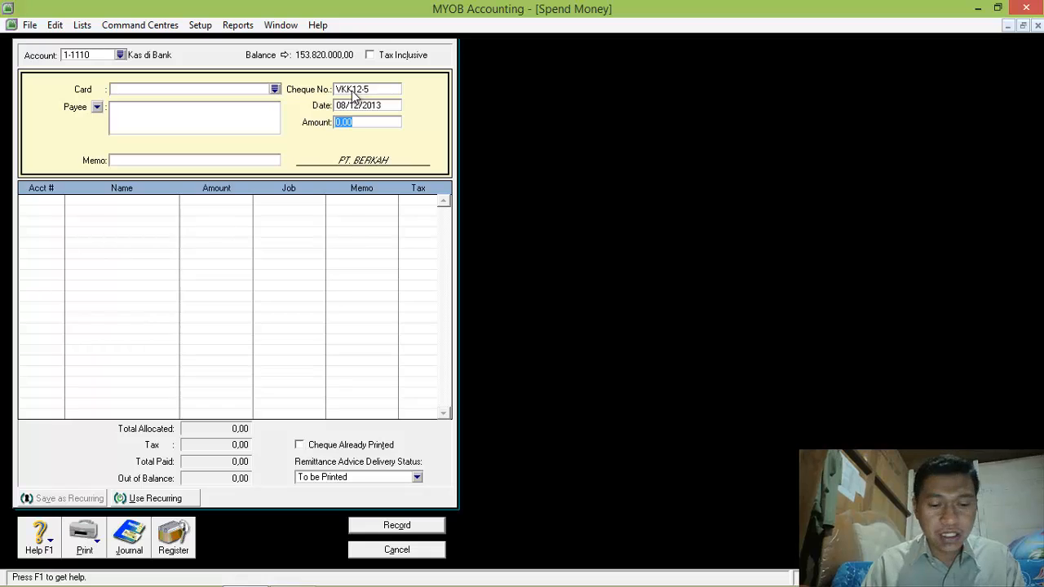
type("375000")
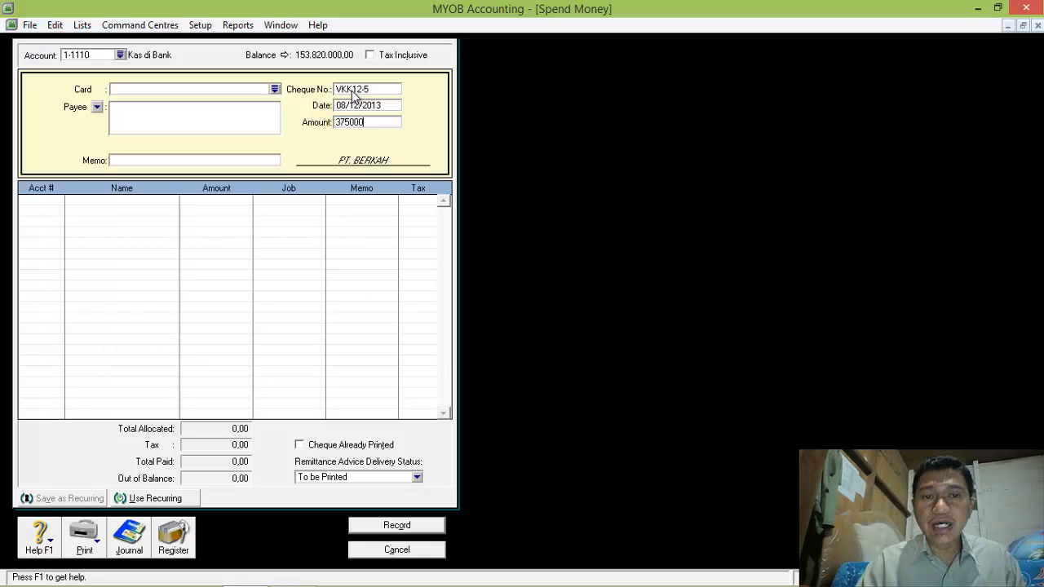
type("75.000")
- Allocate the full VKK12-5 payment to account 2-1211 Utang Biaya
left_click(33, 203)
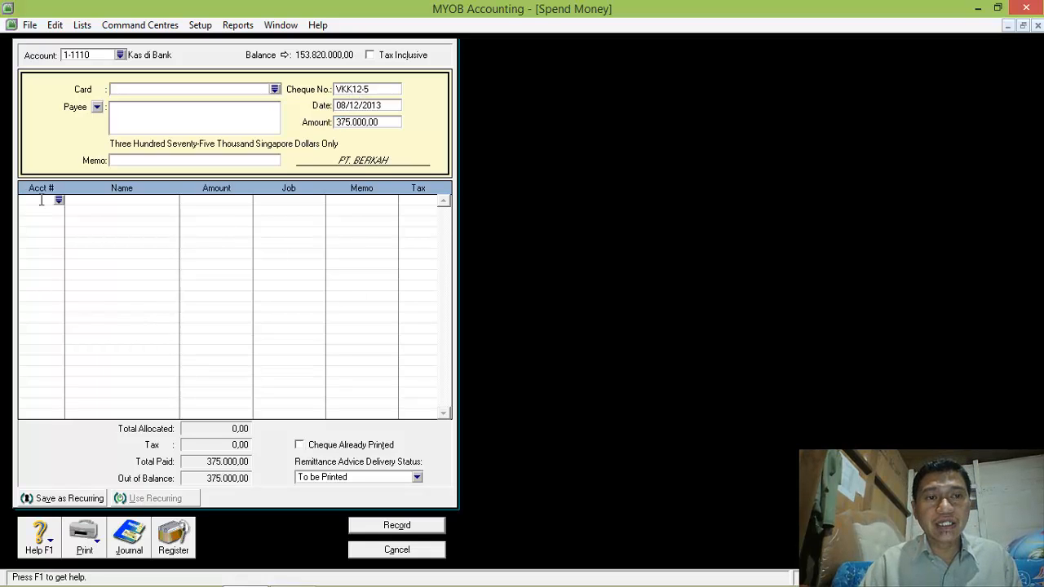
left_click(58, 201)
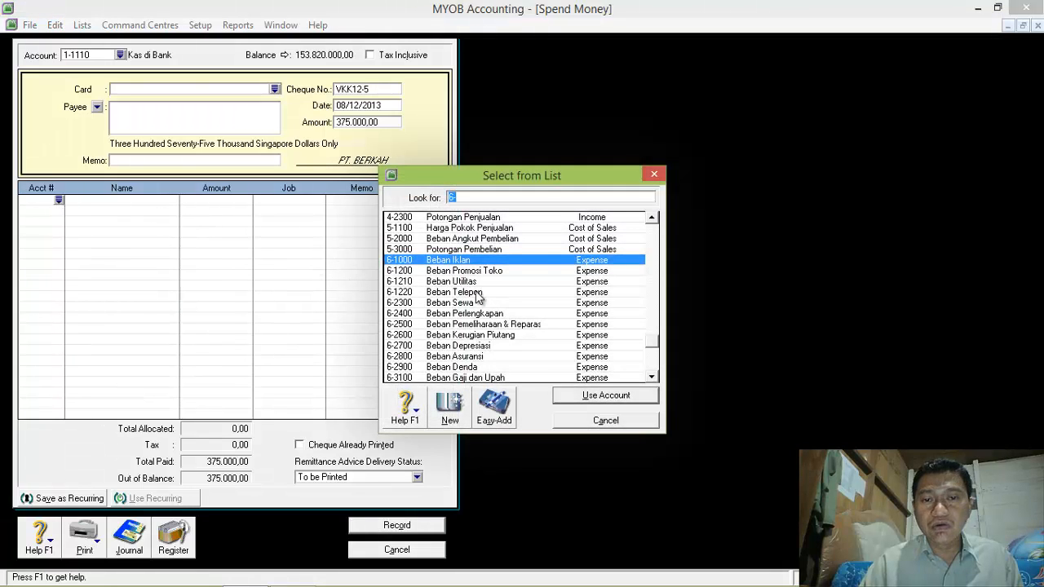
left_click(651, 254)
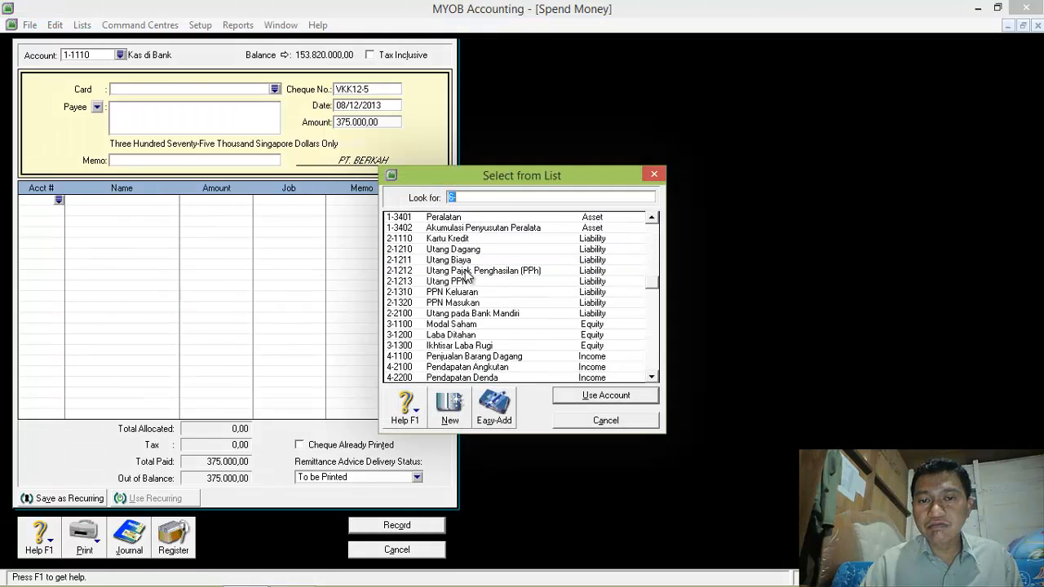
double_click(461, 259)
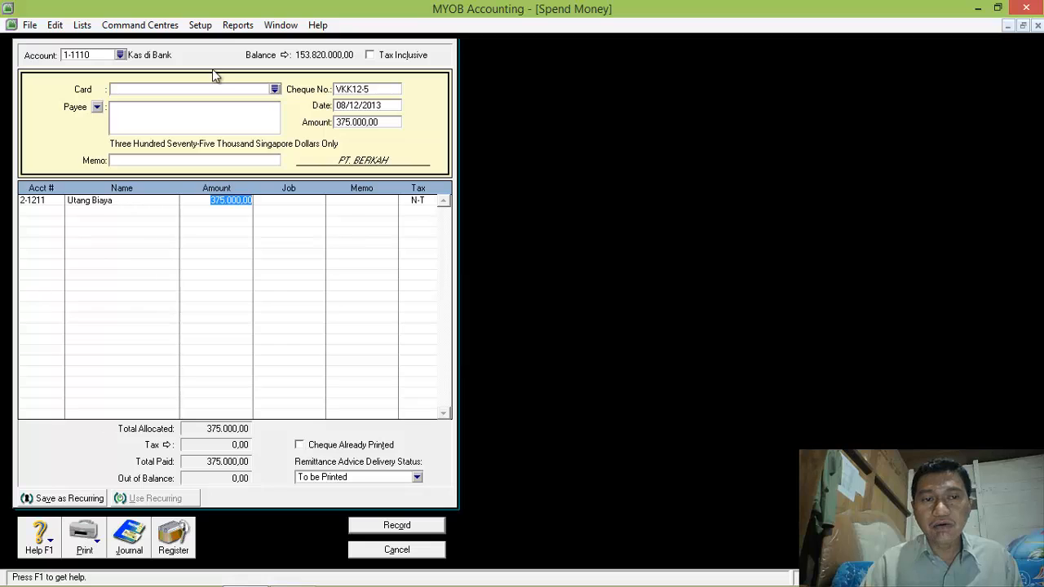
- Change the paying account of VKK12-5 to 1-1120 Kas Kecil and record the payment
left_click(120, 55)
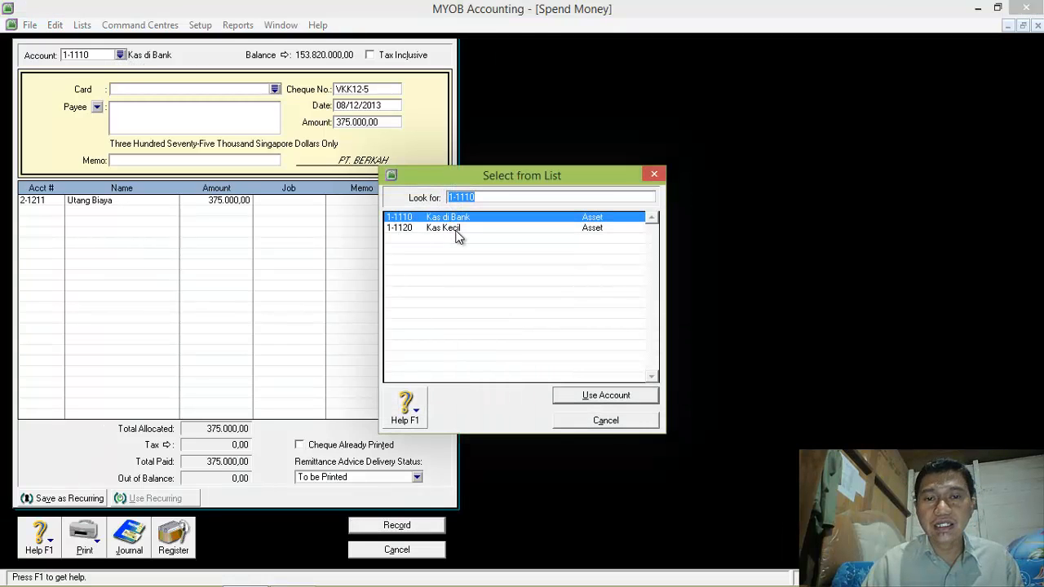
double_click(458, 229)
left_click(398, 526)
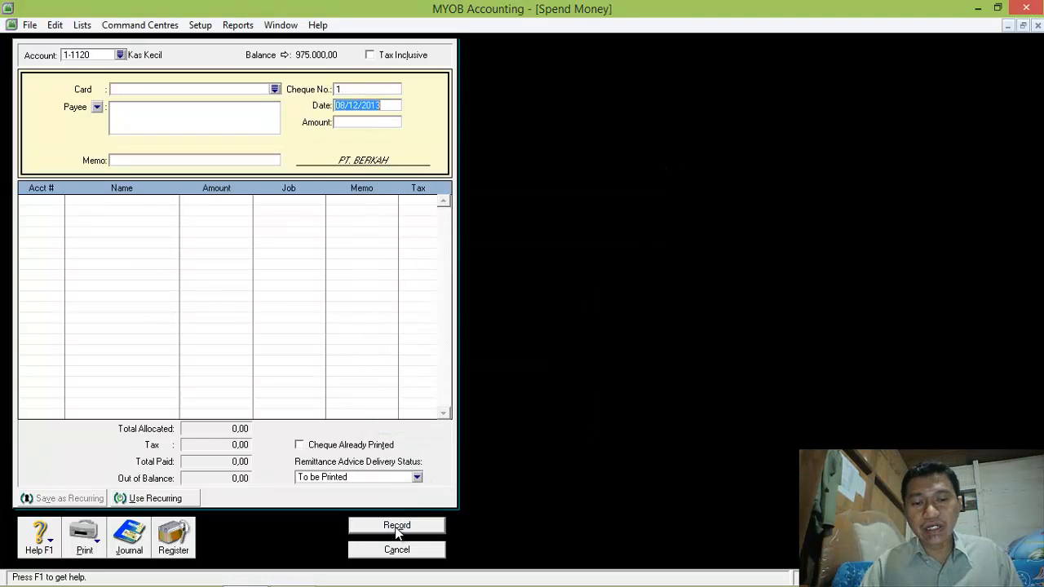
- Open the VKK12-4 payment from the disbursements journal, change its paying account to 1-1120 Kas Kecil, and save it
left_click(128, 539)
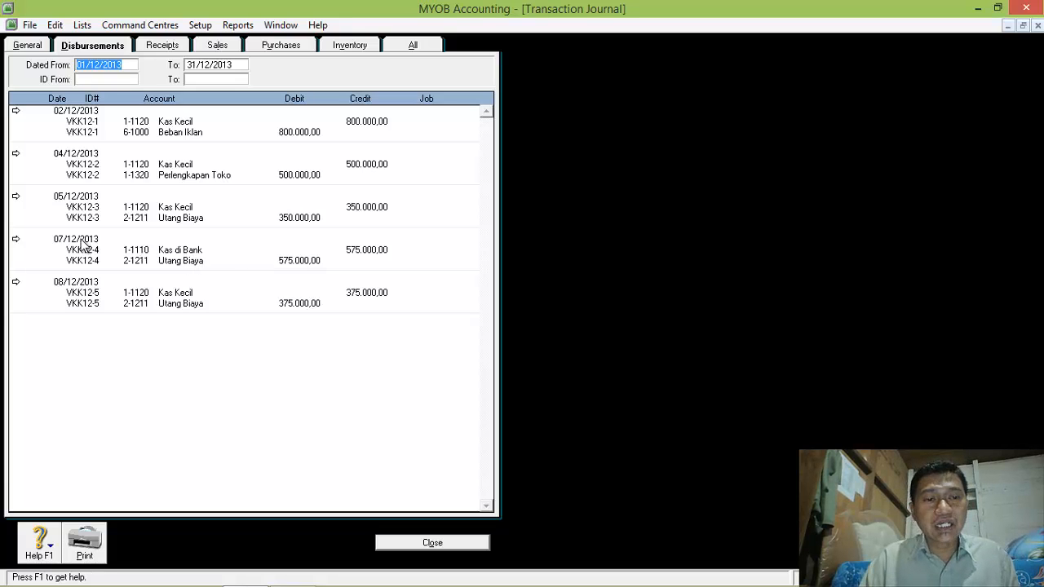
left_click(16, 240)
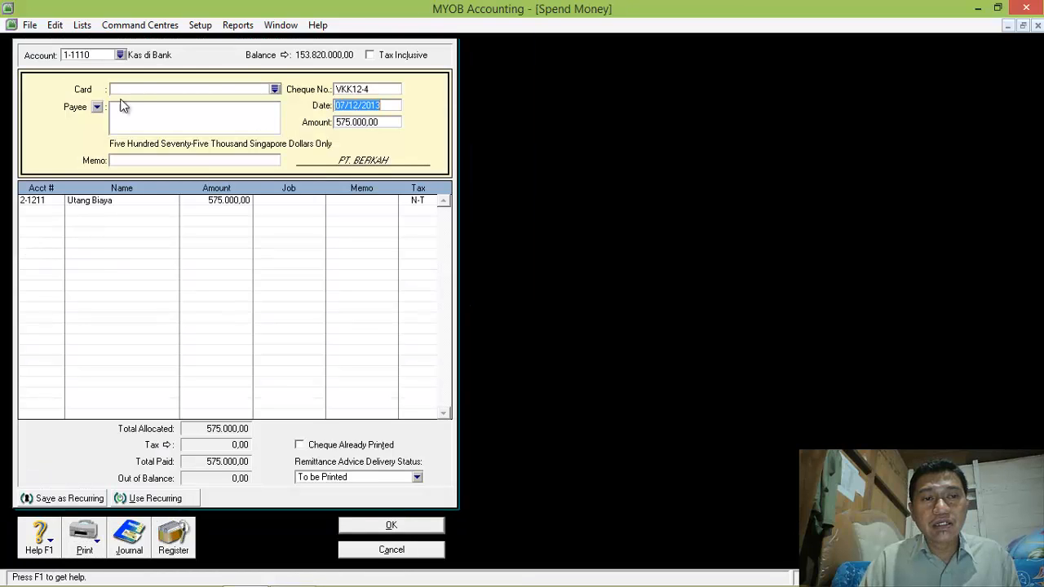
left_click(119, 54)
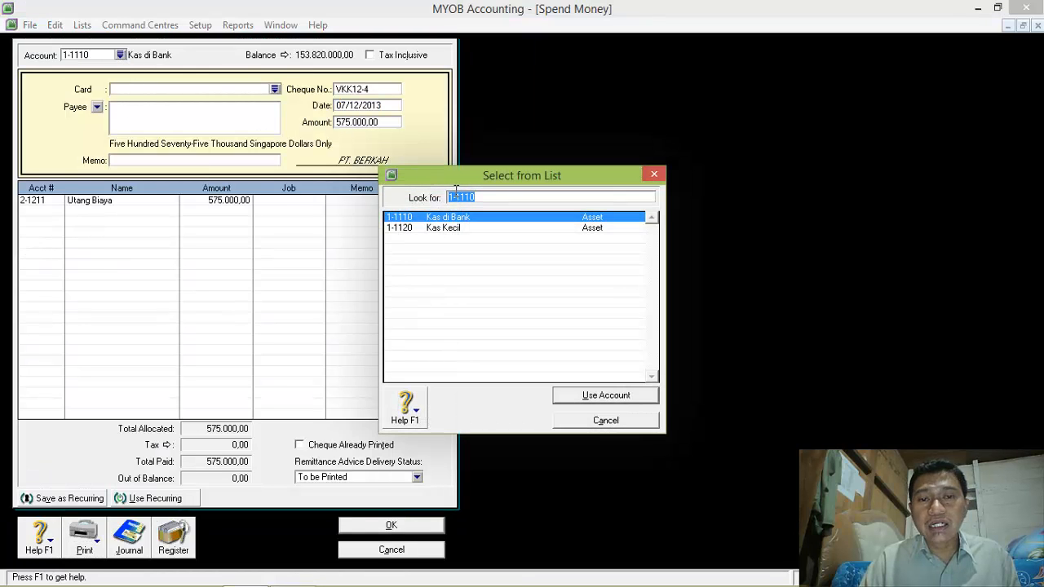
left_click(451, 229)
double_click(450, 226)
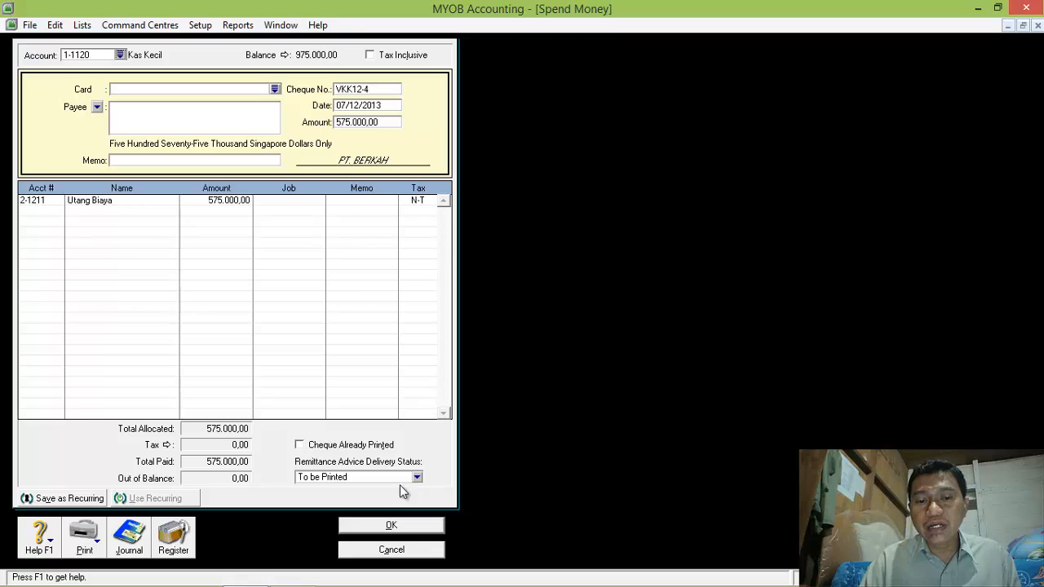
left_click(395, 526)
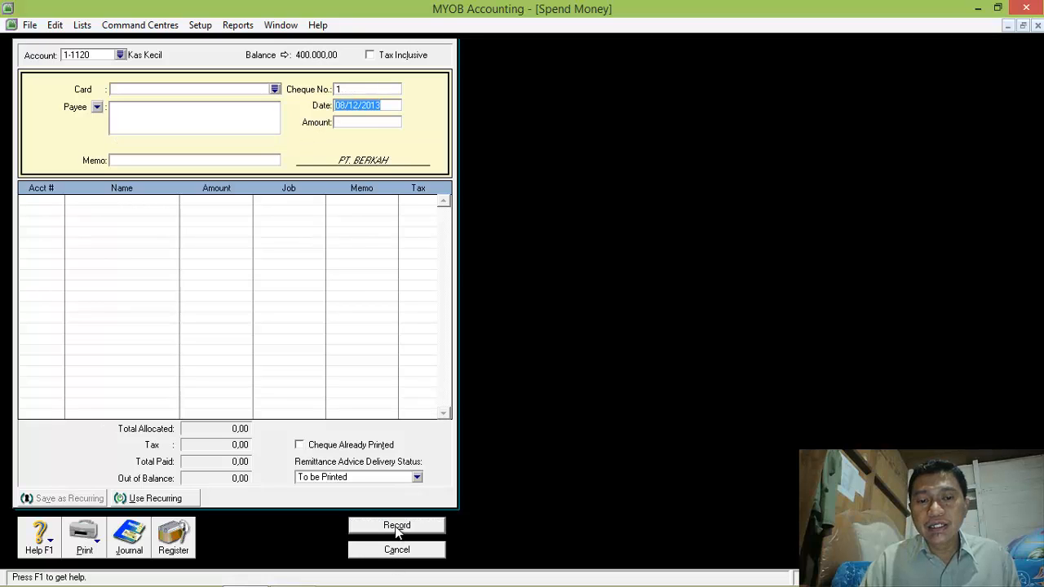
- Check the December 2013 disbursements in the transaction journal, then return to the Command Centre
left_click(131, 540)
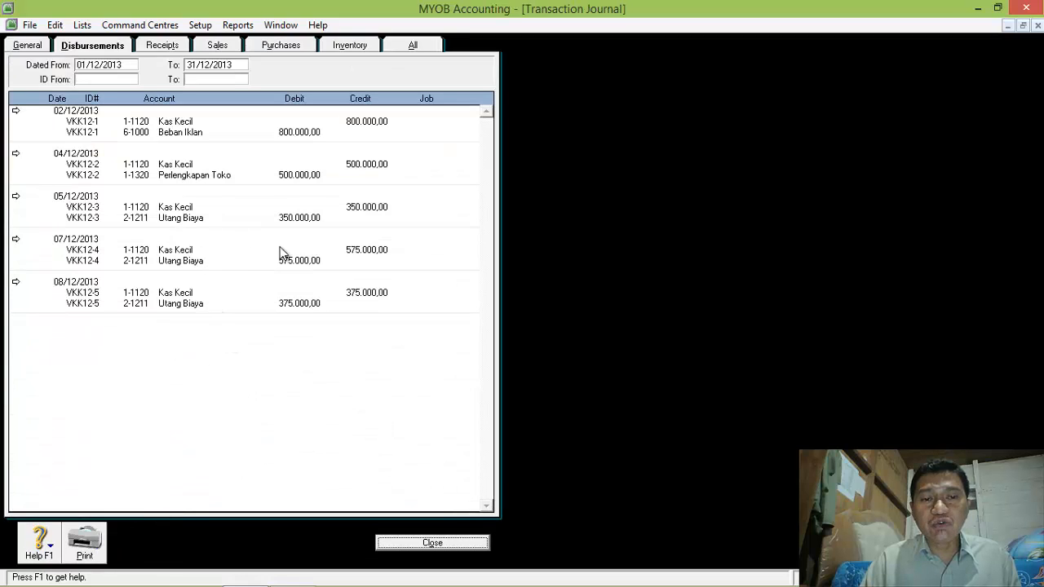
left_click(421, 545)
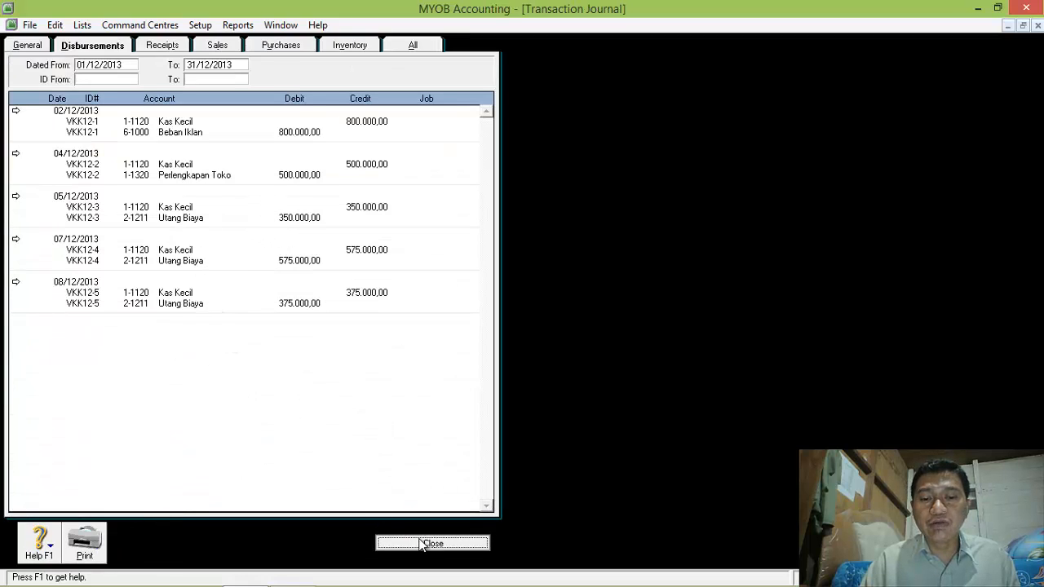
left_click(402, 549)
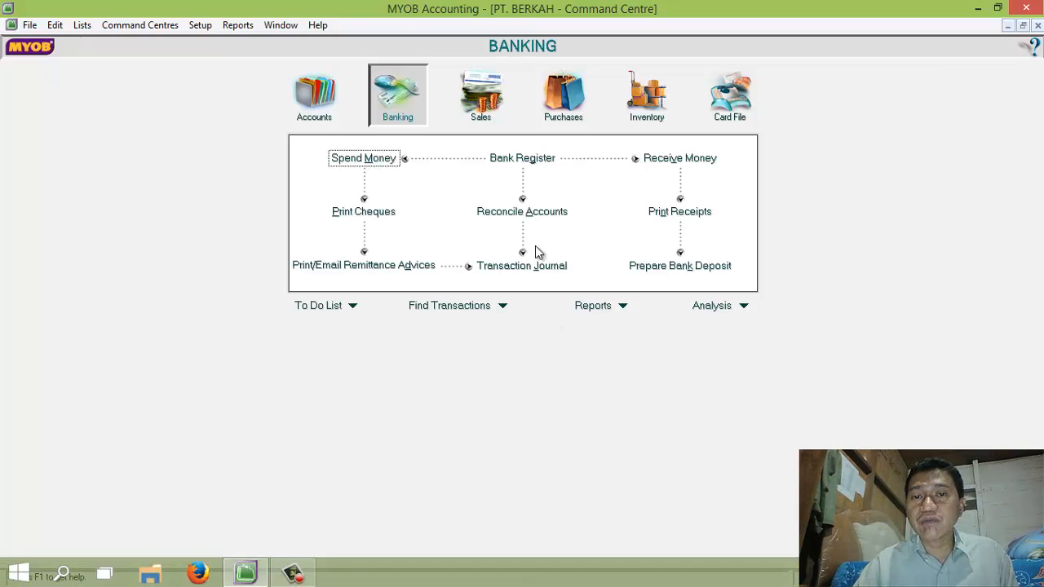
- Start a bill payment to PT. Mekar Nusa Dua with cheque number BKK12-1 and date 8/12/2013
left_click(564, 98)
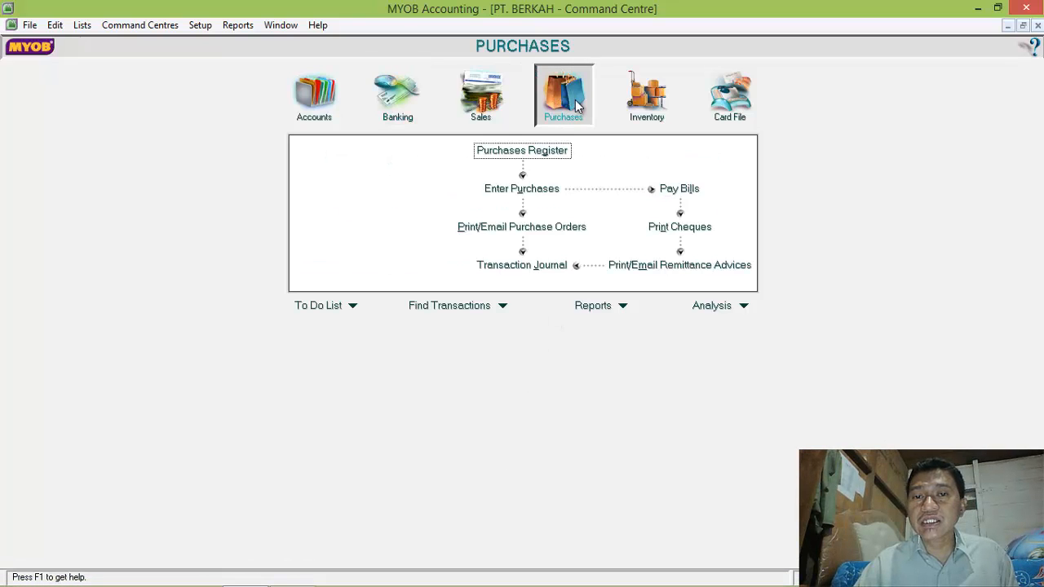
left_click(697, 196)
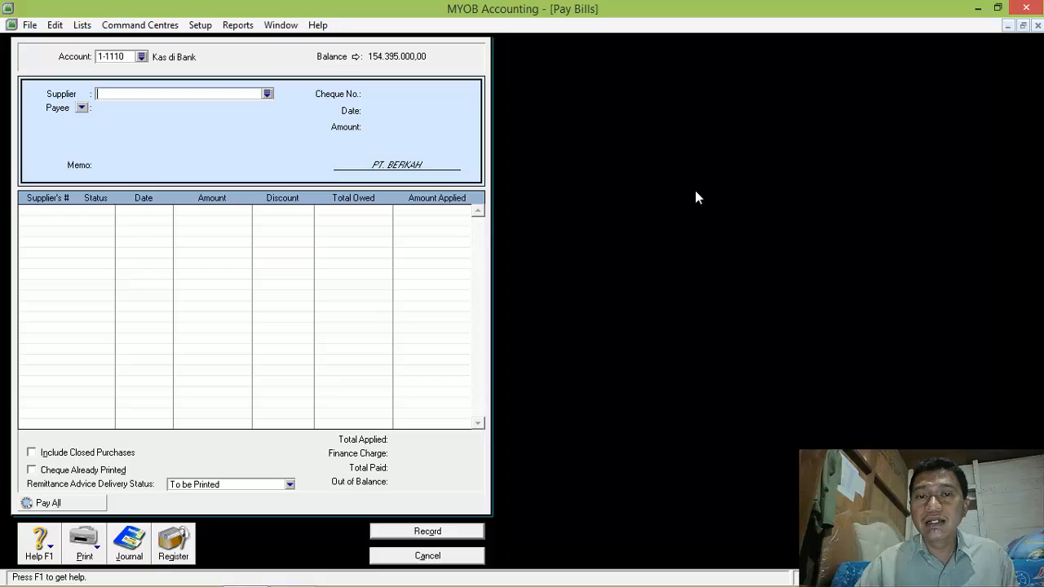
left_click(268, 94)
double_click(426, 228)
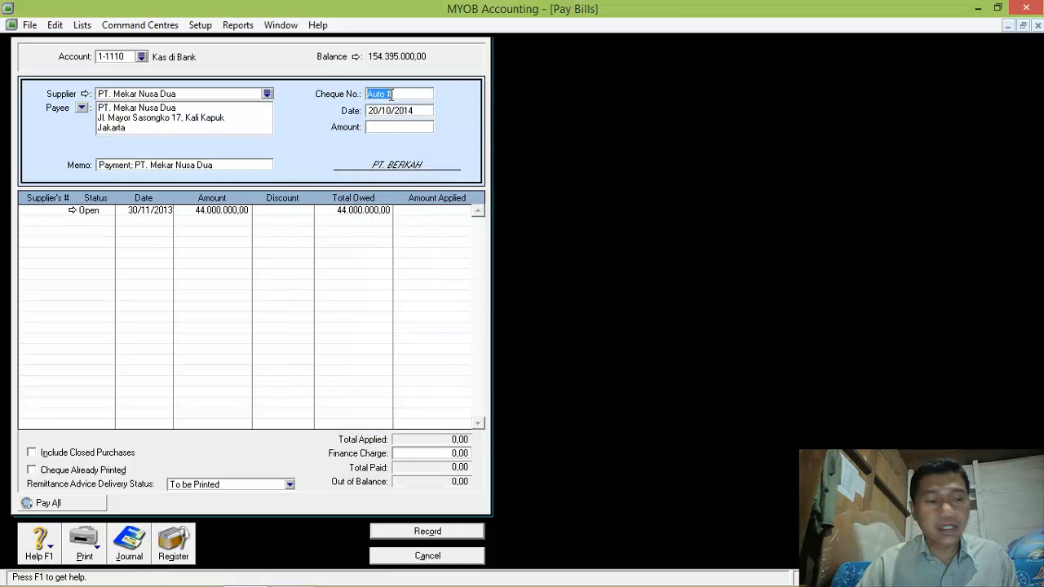
type("BKK13-1")
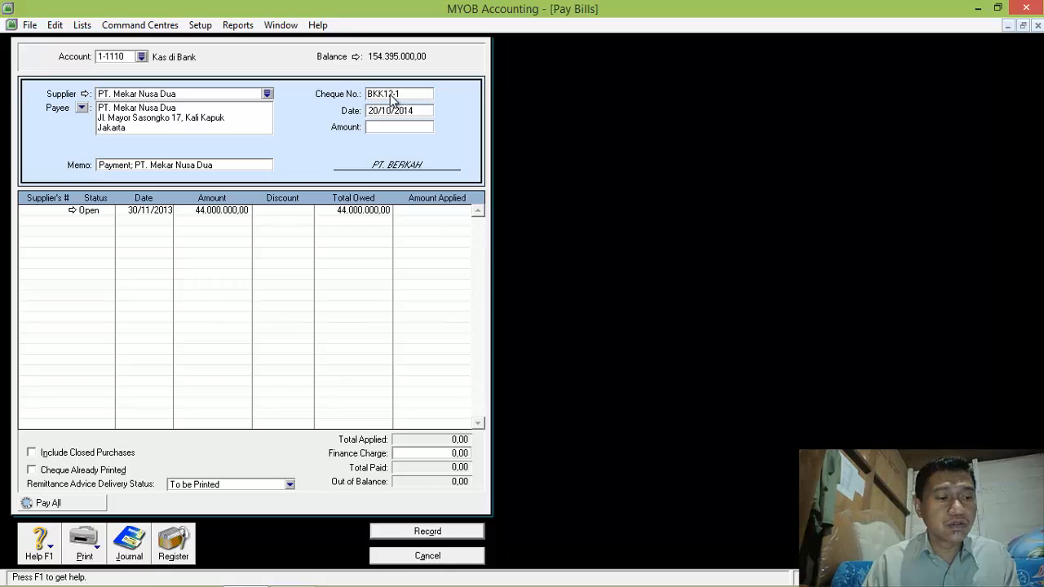
key("Tab")
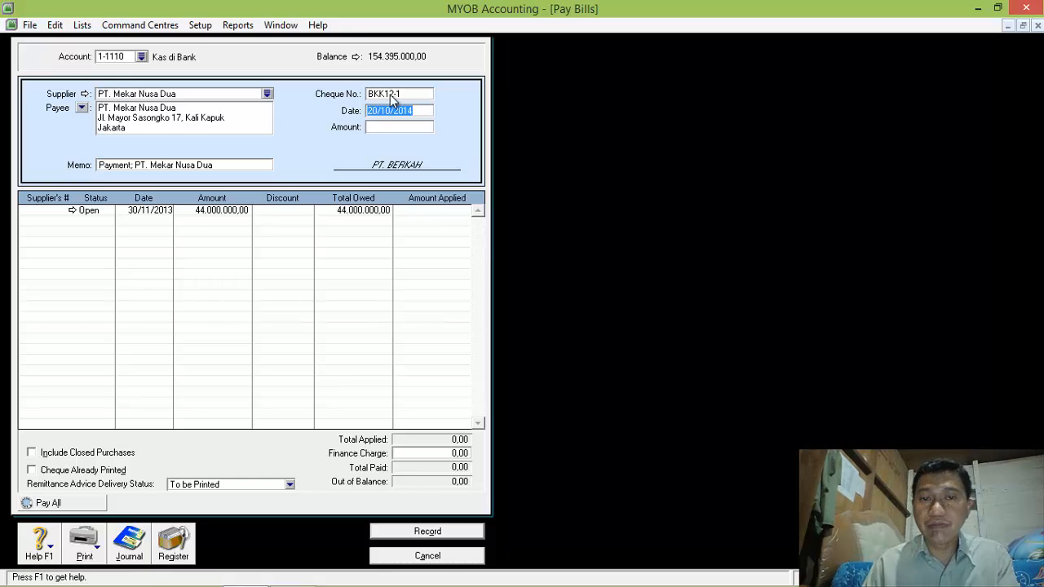
type("8/12/2013")
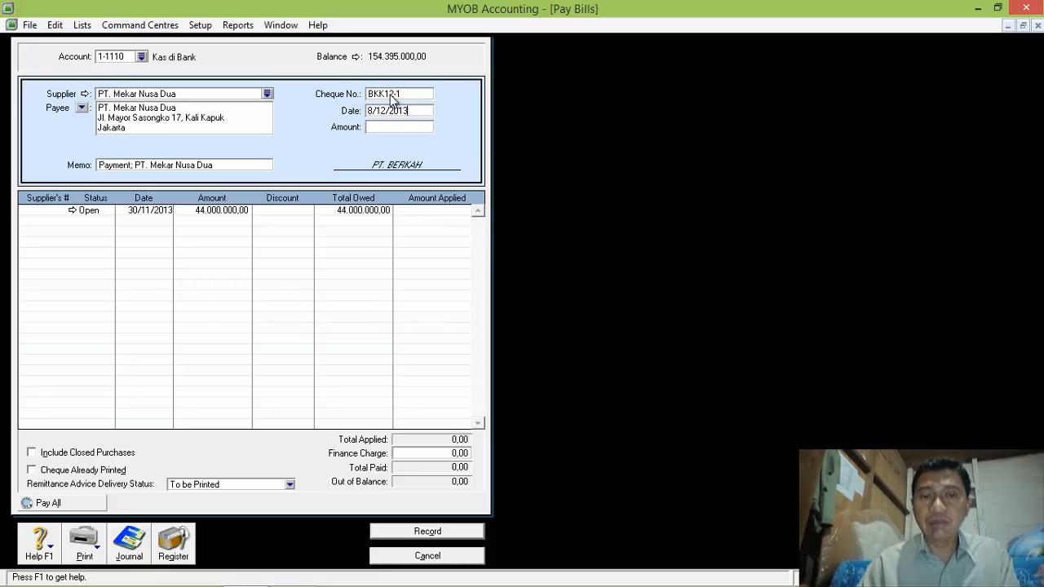
- Apply a payment of 43120000 to the 30/11/2013 bill, record it with debit printing postponed, and close Pay Bills
left_click(385, 128)
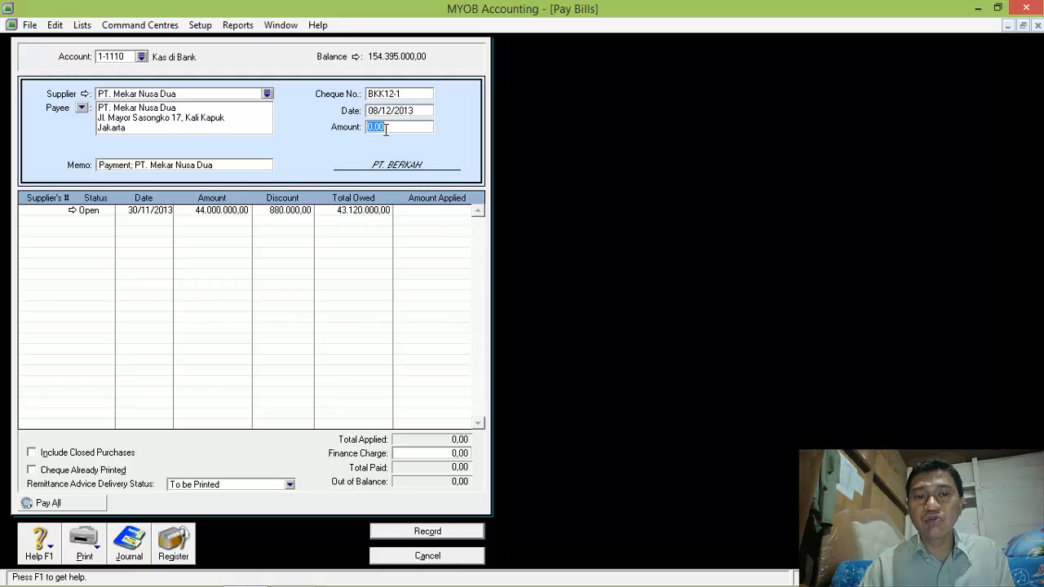
type("4")
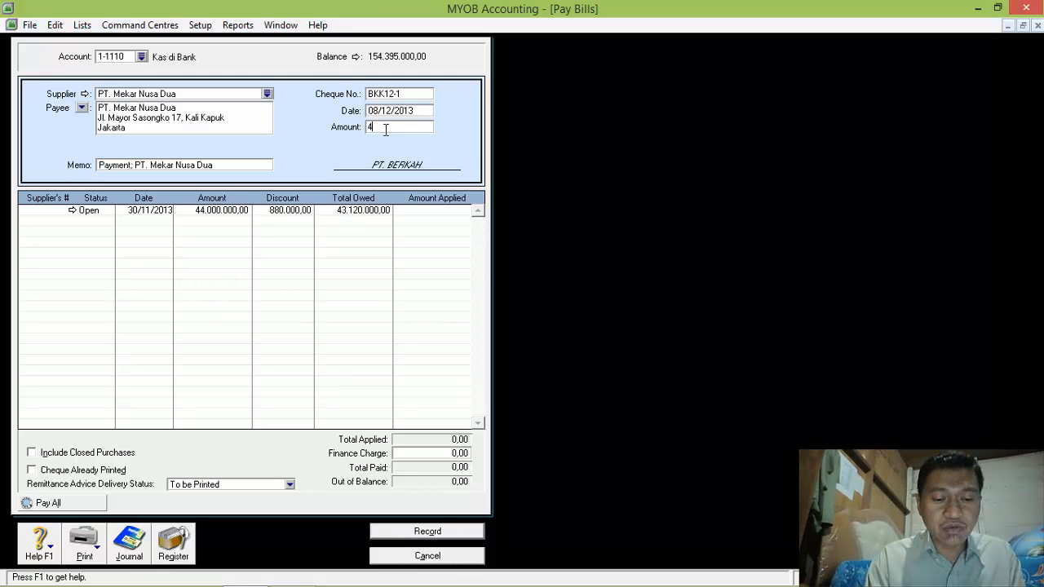
type("312000")
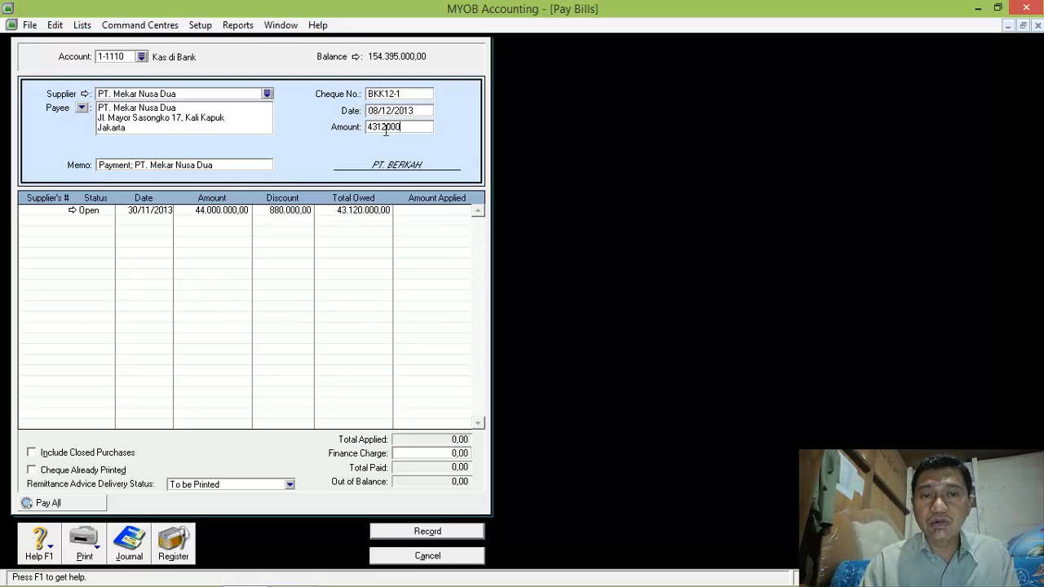
type("0")
left_click(416, 210)
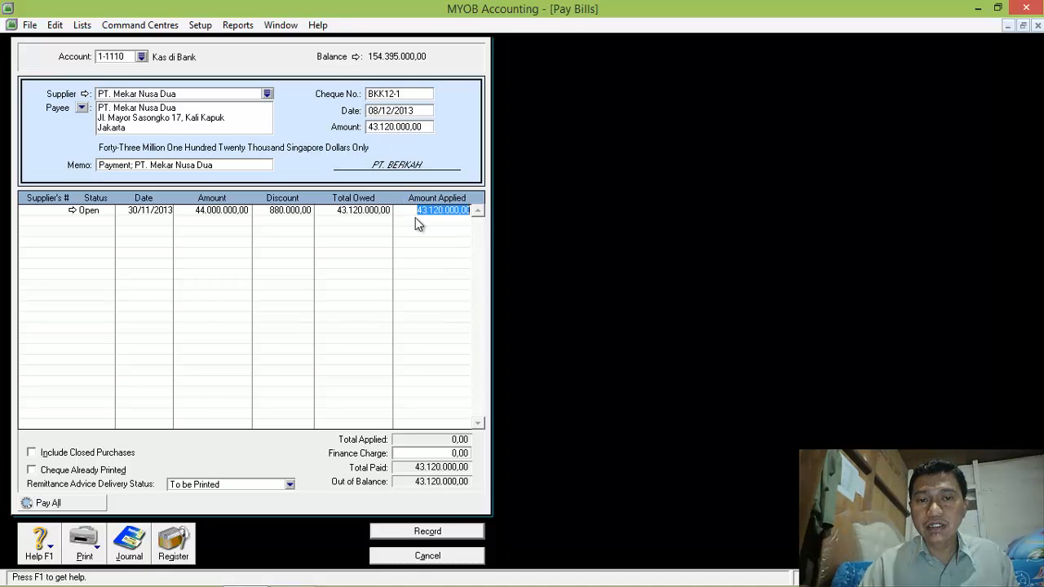
left_click(429, 532)
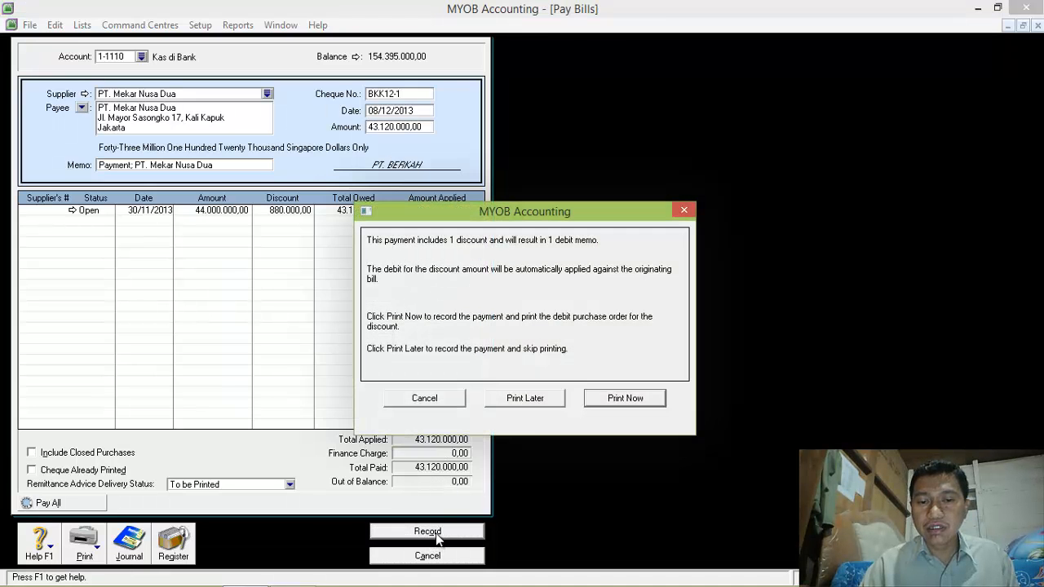
left_click(533, 401)
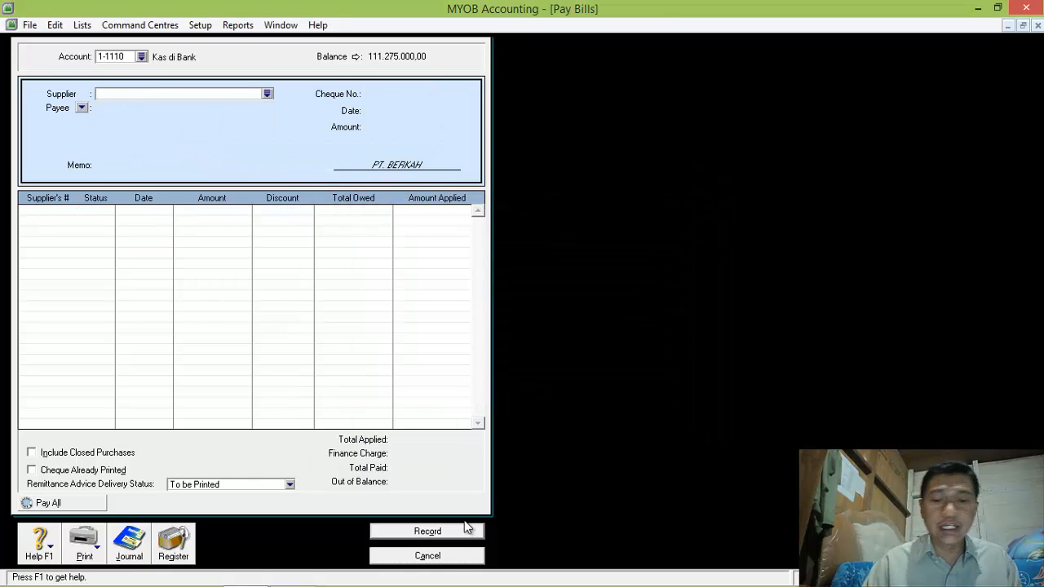
left_click(436, 556)
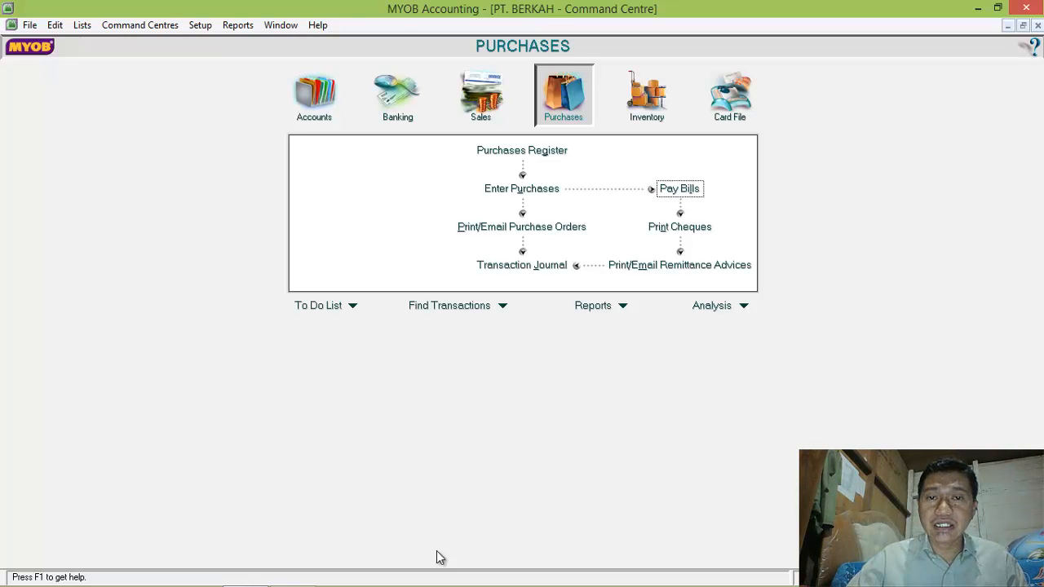
- Start a new sales invoice for customer Toko Baru
left_click(487, 100)
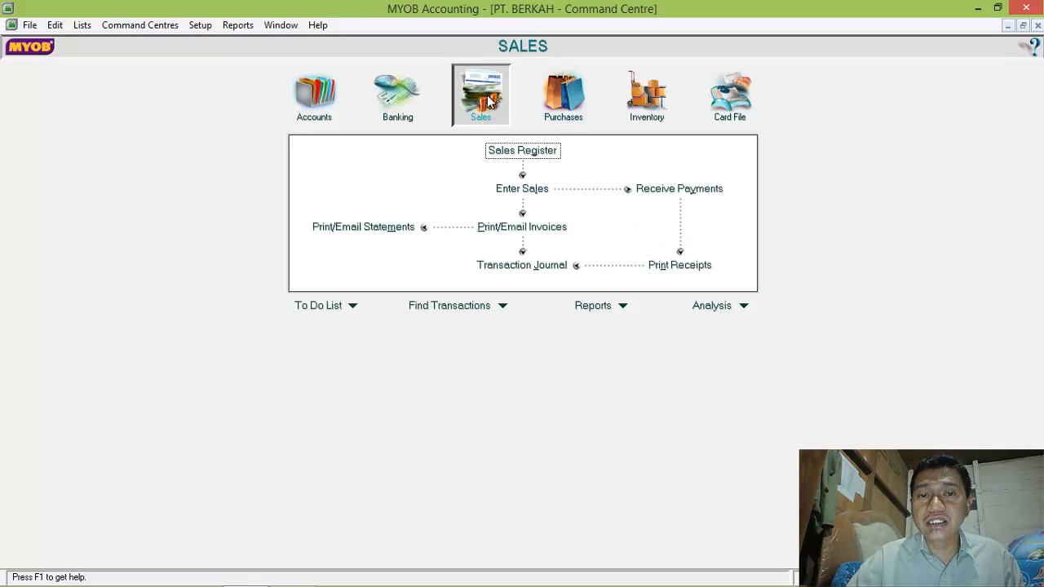
left_click(539, 188)
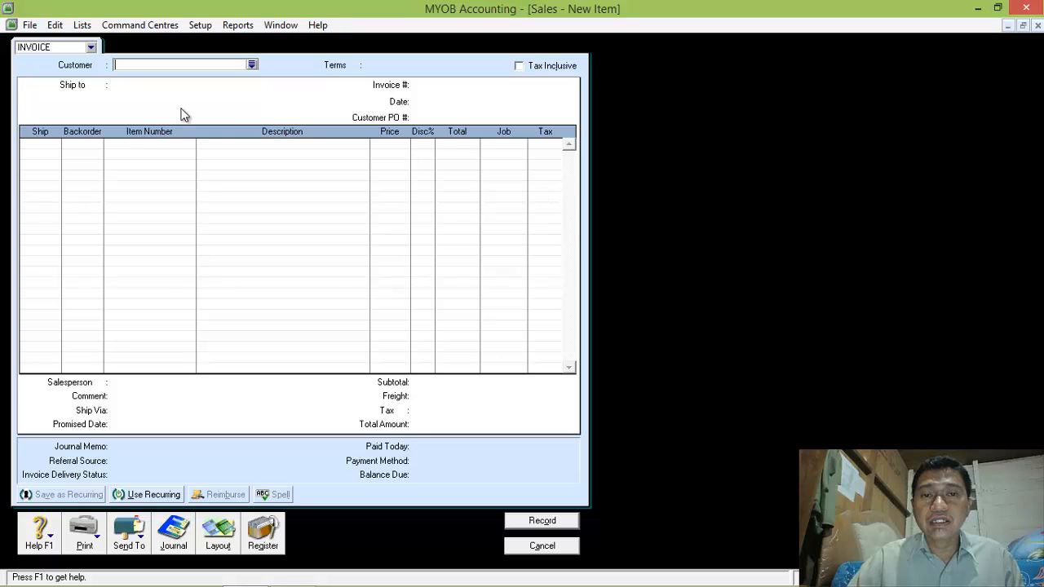
left_click(252, 63)
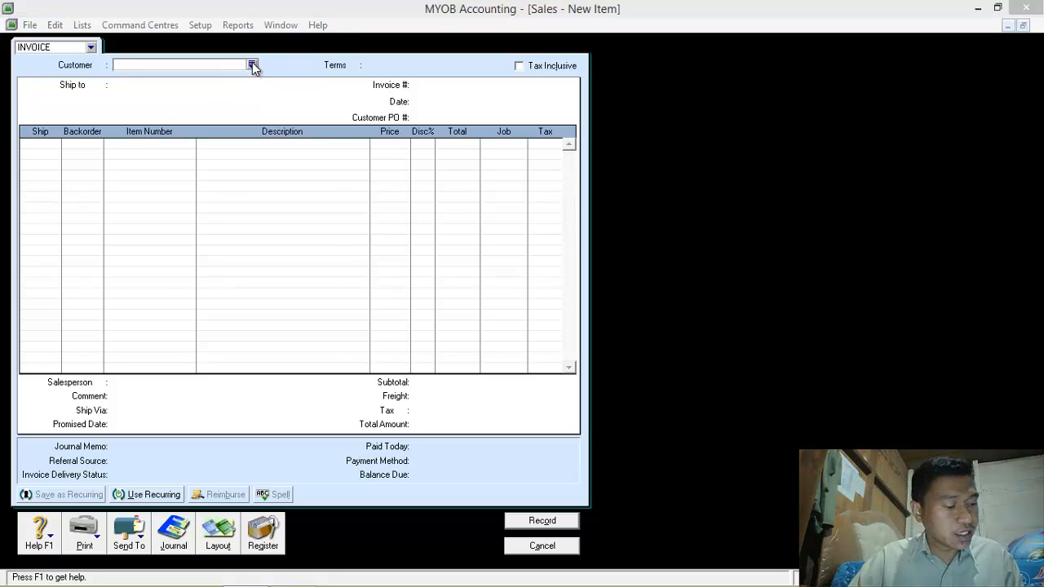
double_click(386, 229)
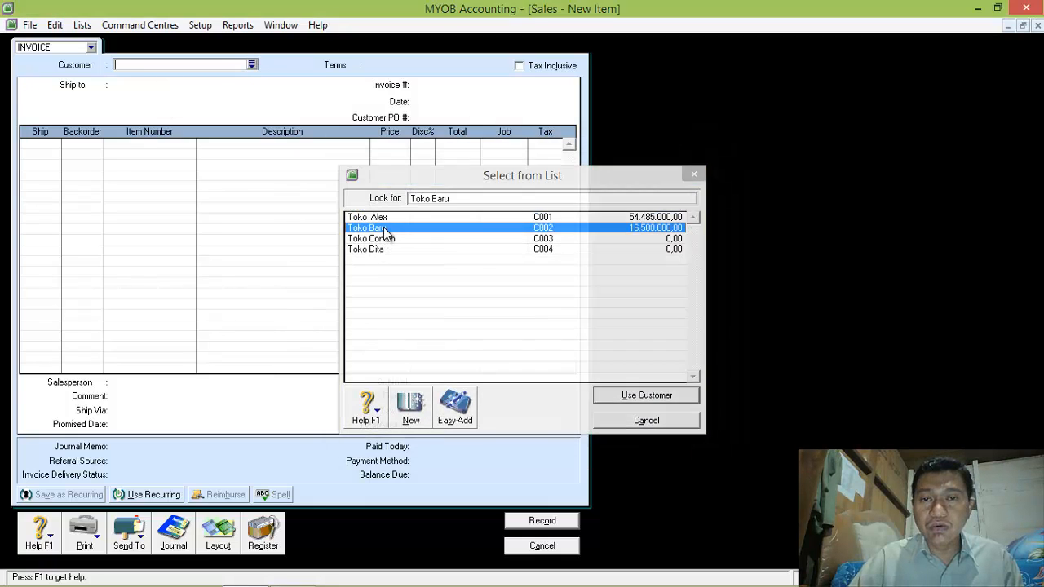
- Set the Toko Baru invoice number to FPJ12-2 and its date to 8/12/2013
left_click(451, 84)
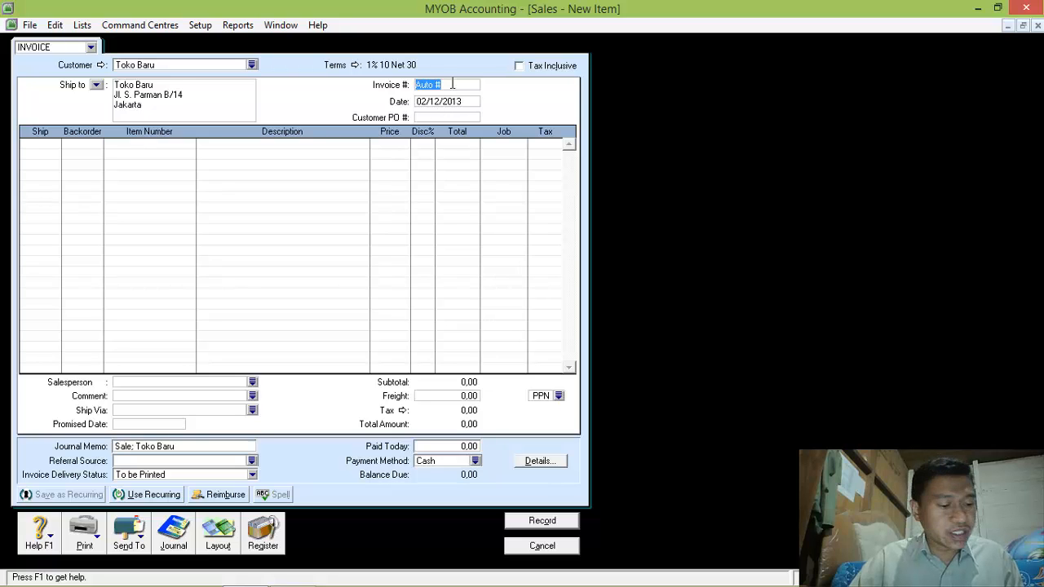
type("FPJ")
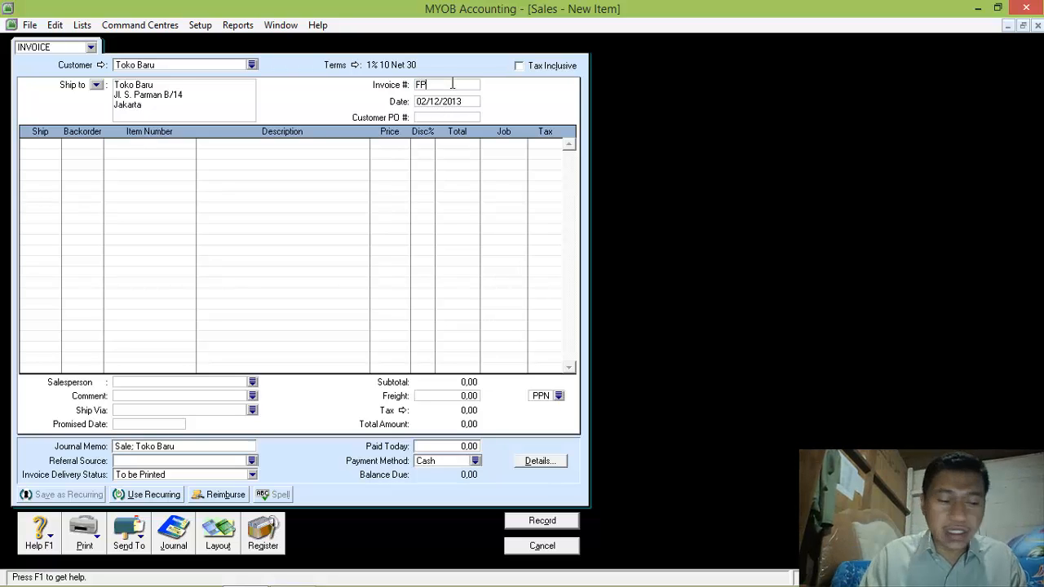
type("12-2")
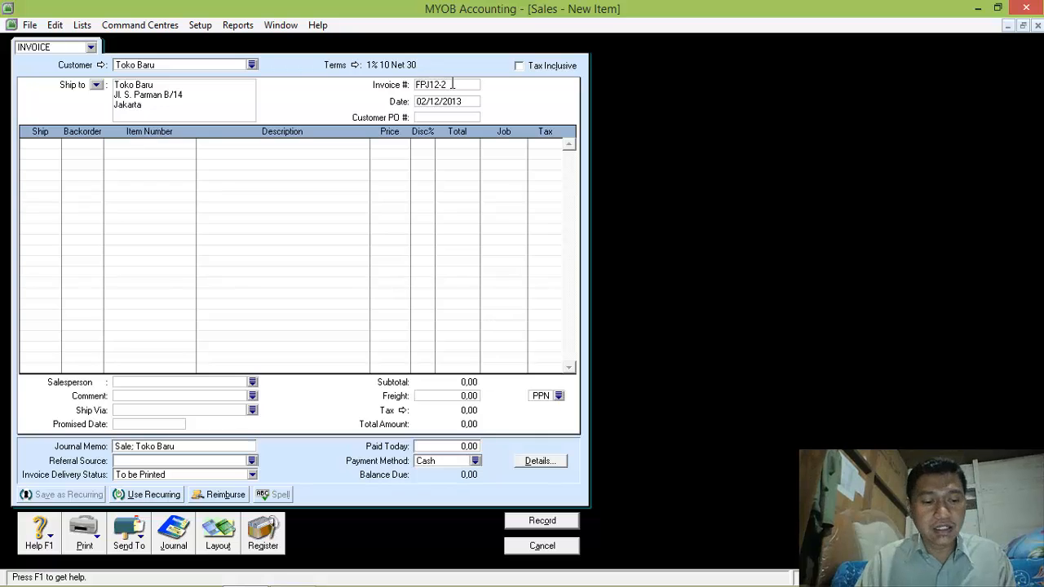
key("Tab")
type("8/1")
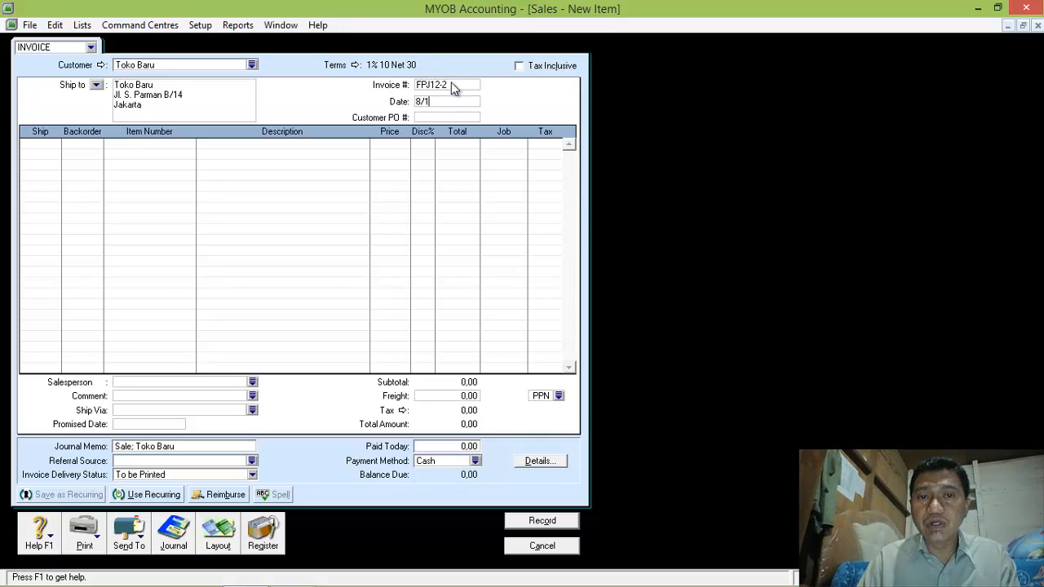
type("2/2013")
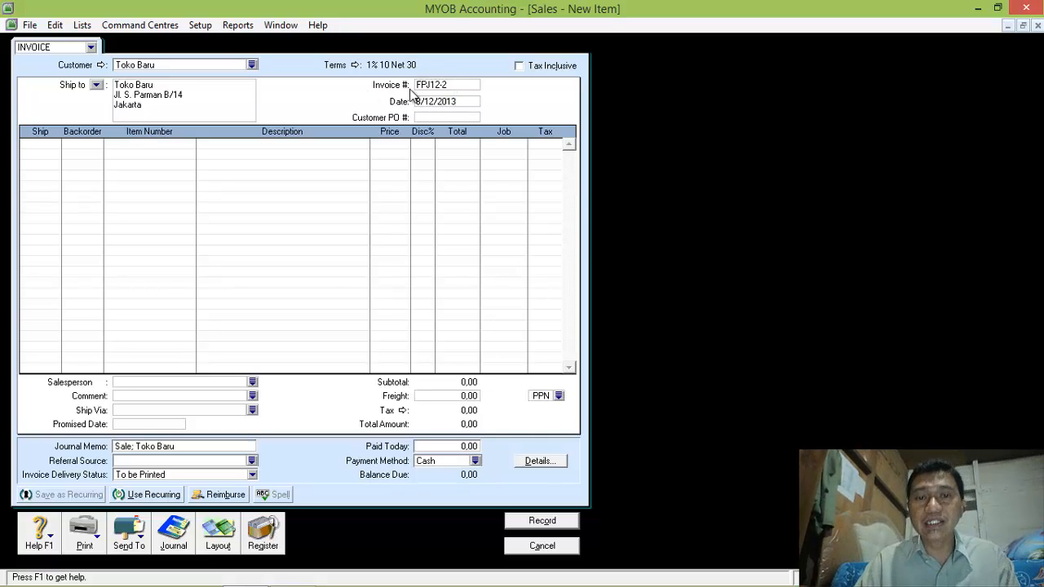
- Enter the first invoice line: 8 units of AU-N06 Accu-Chek at a price of 800000
left_click(46, 144)
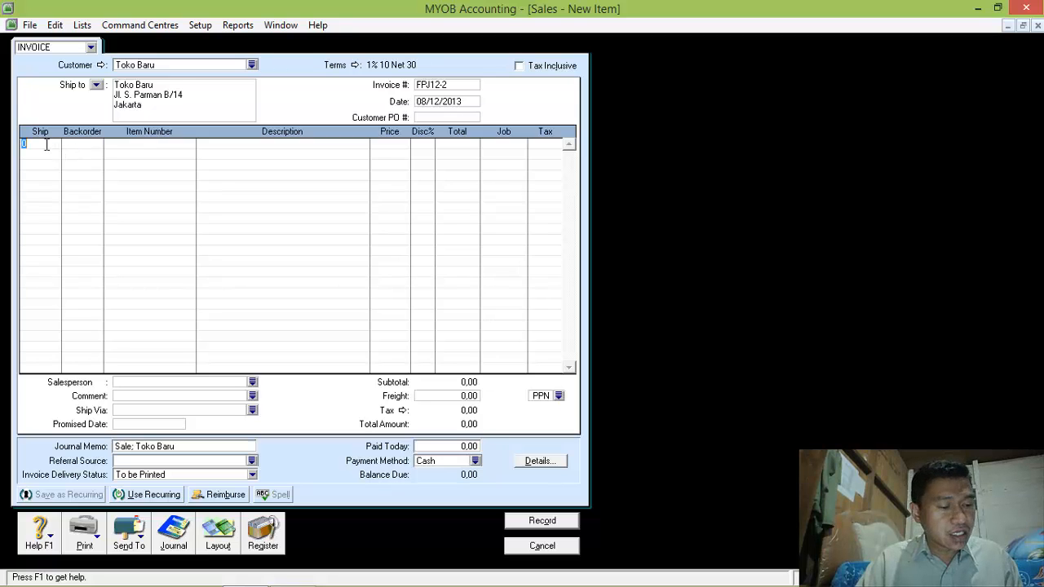
type("8")
key("Tab")
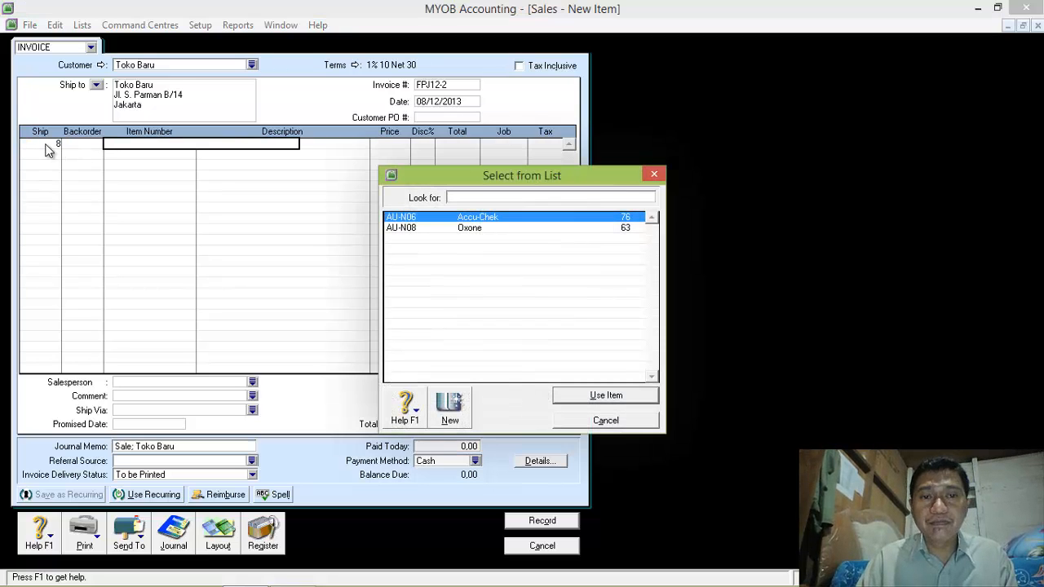
key("Return")
key("Tab")
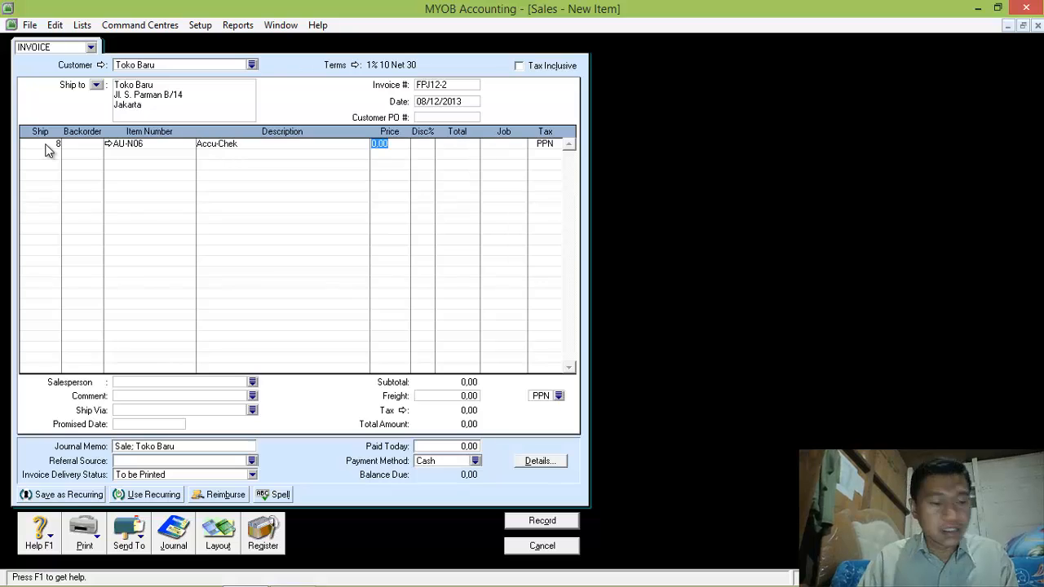
type("800")
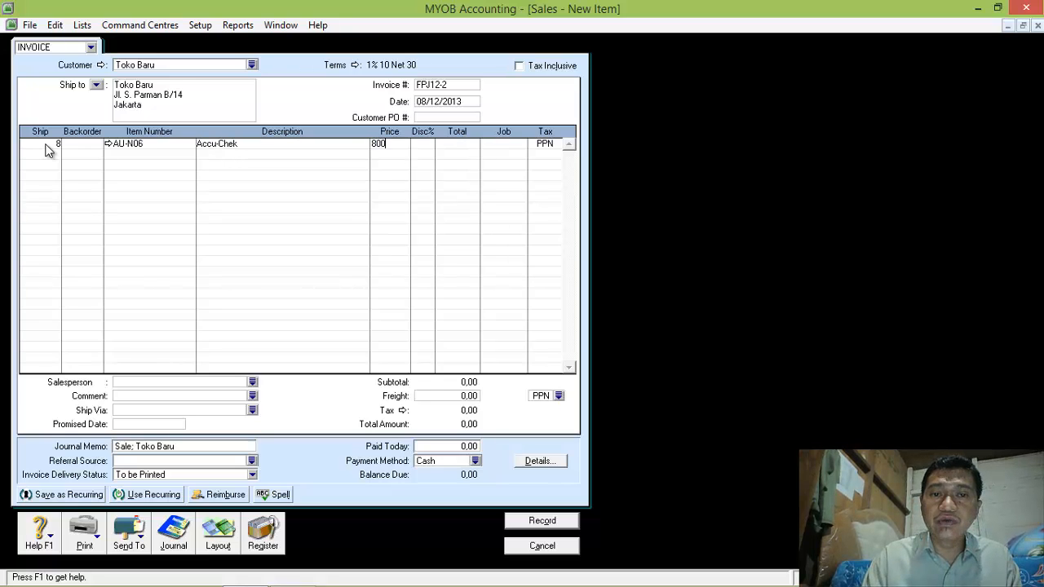
type(".000")
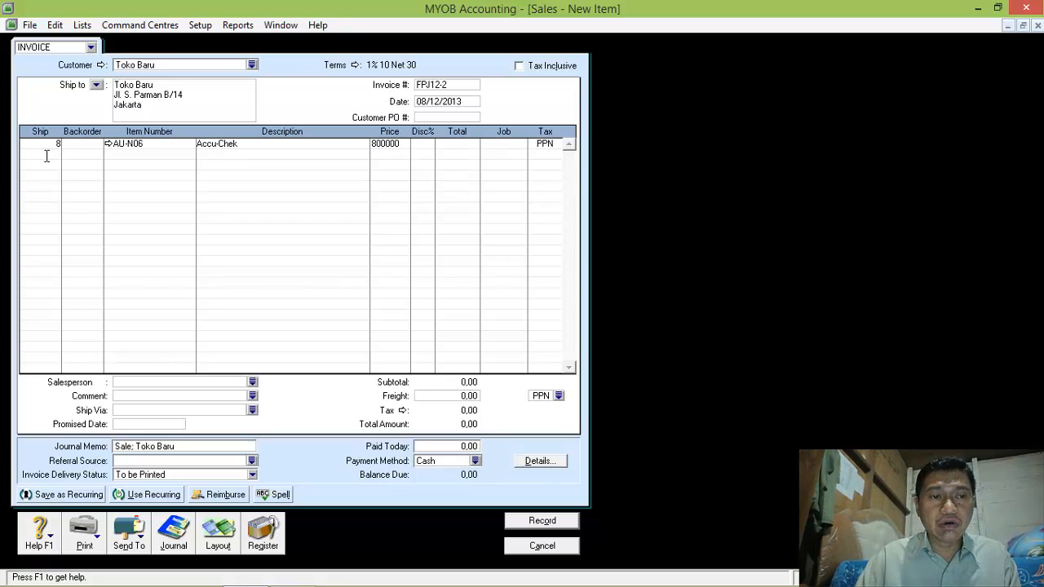
- Enter the second invoice line: 8 units of AU-N08 Oxone at a price of 900000
left_click(46, 156)
type("8")
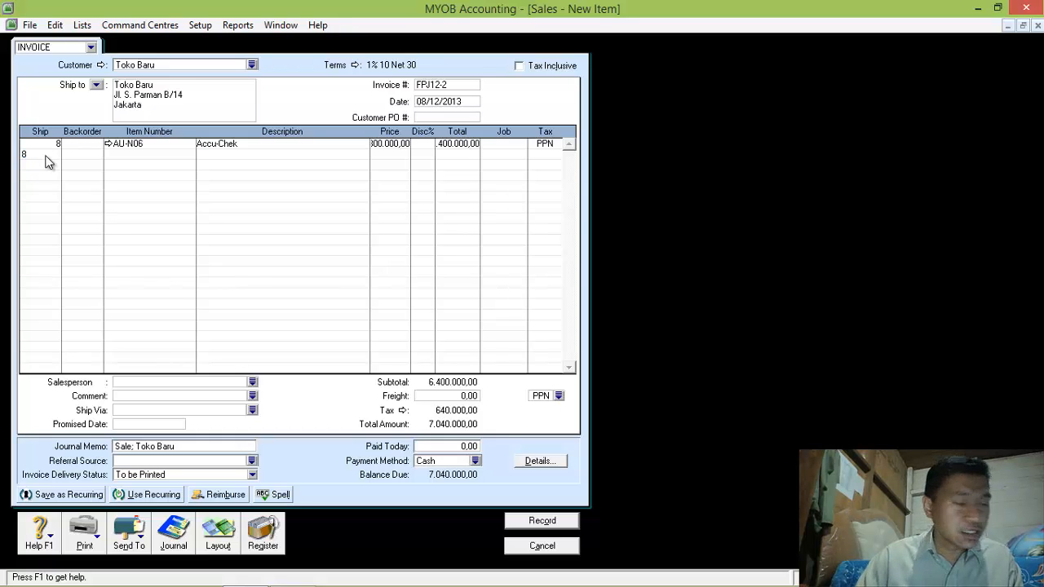
key("Tab")
key("Tab")
key("Tab")
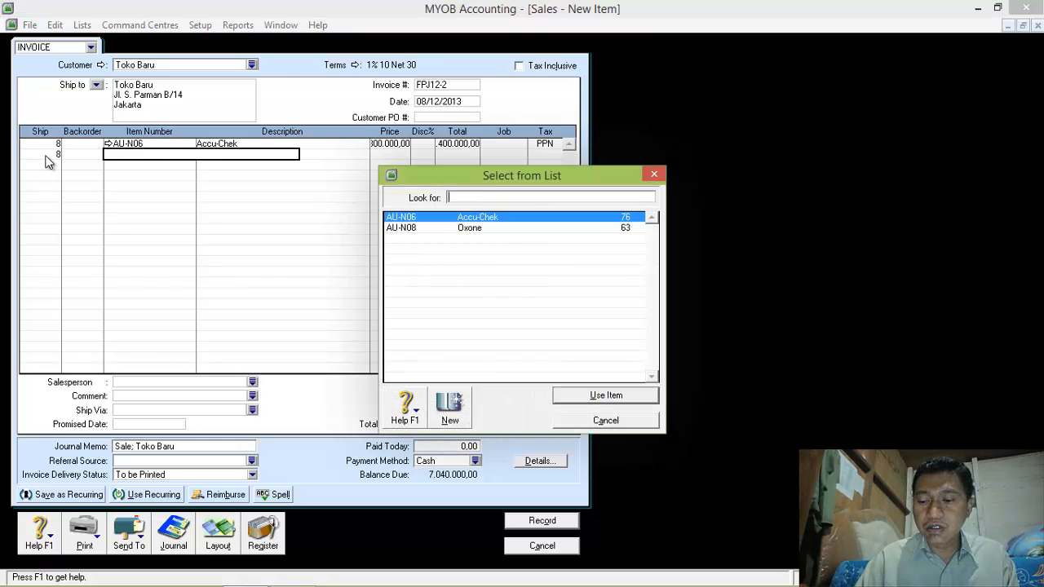
double_click(463, 226)
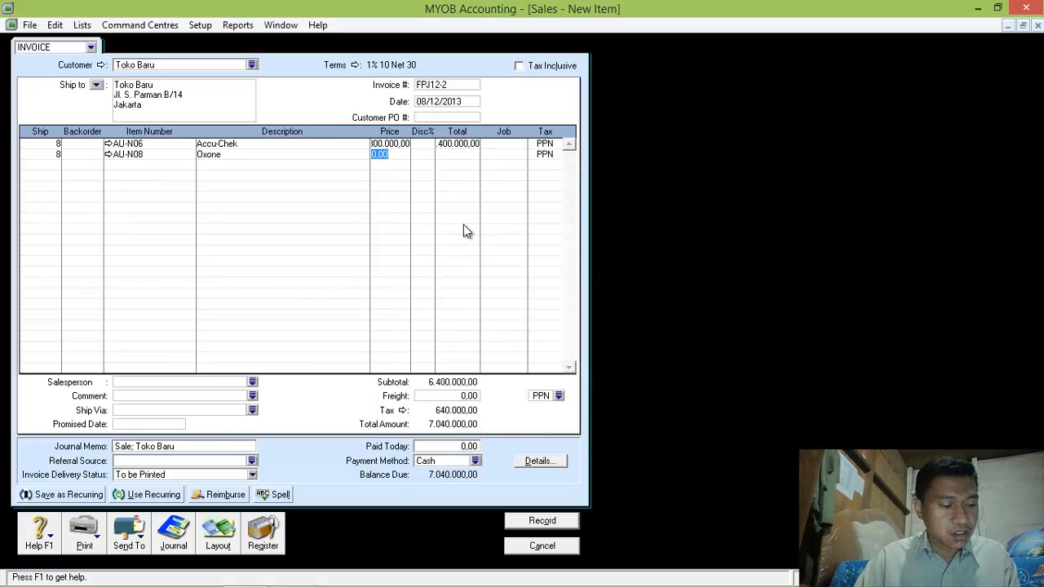
type("900000")
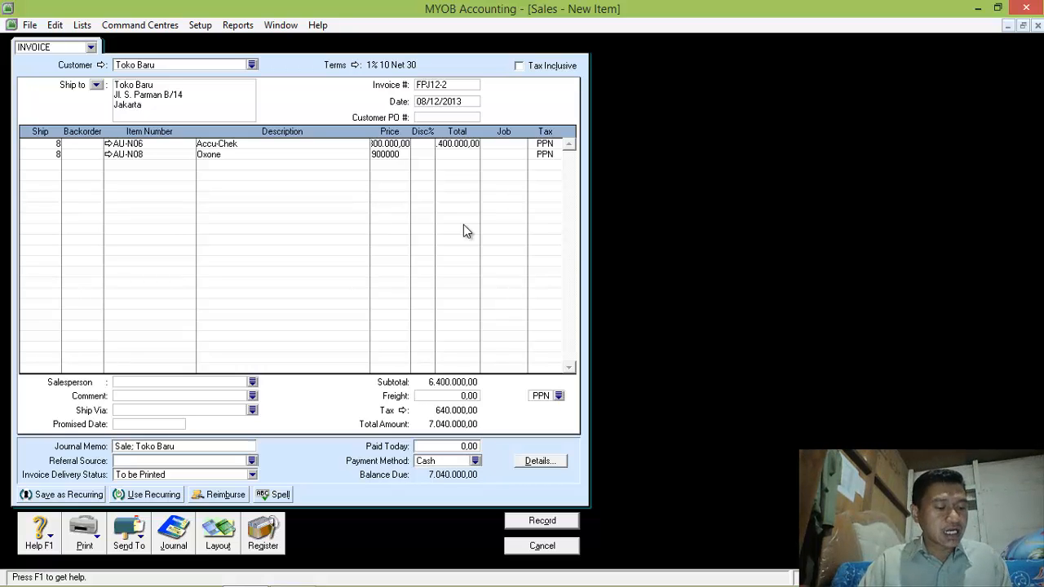
- Add freight of 150000 with the Non-Taxable (N-T) code, then record the Toko Baru invoice and close the sales form
left_click(440, 395)
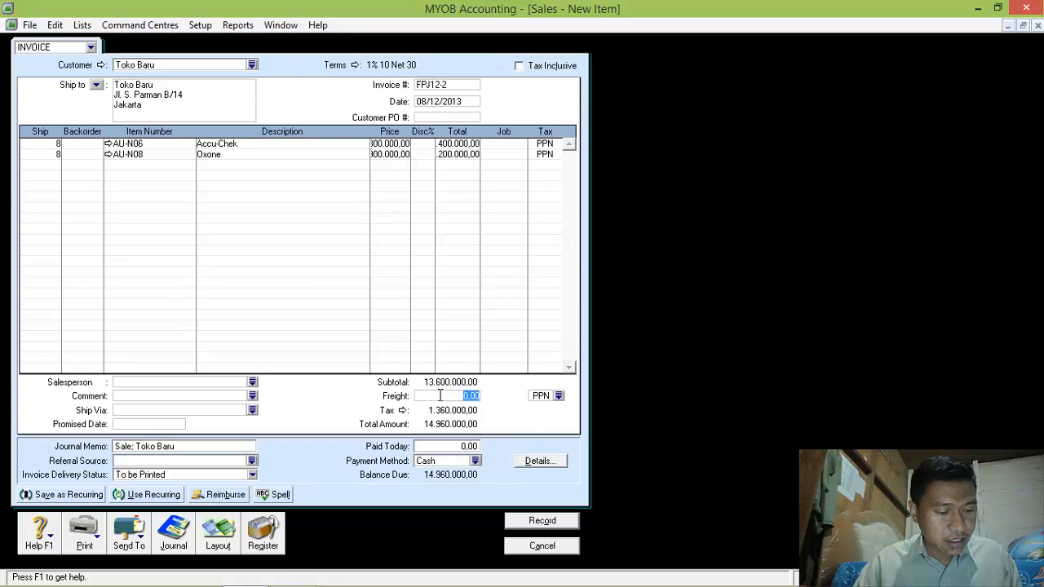
type("150000")
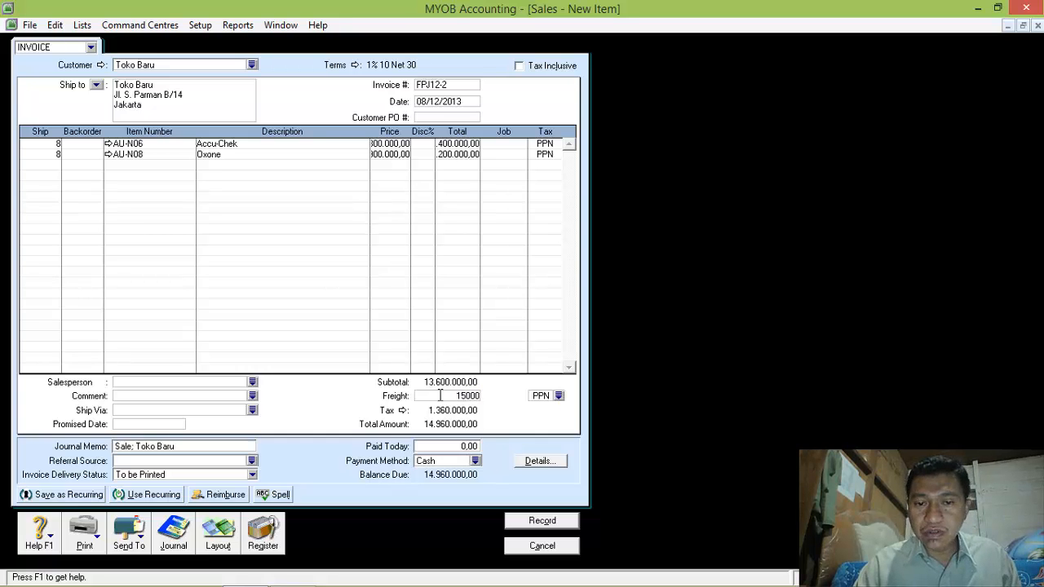
left_click(559, 395)
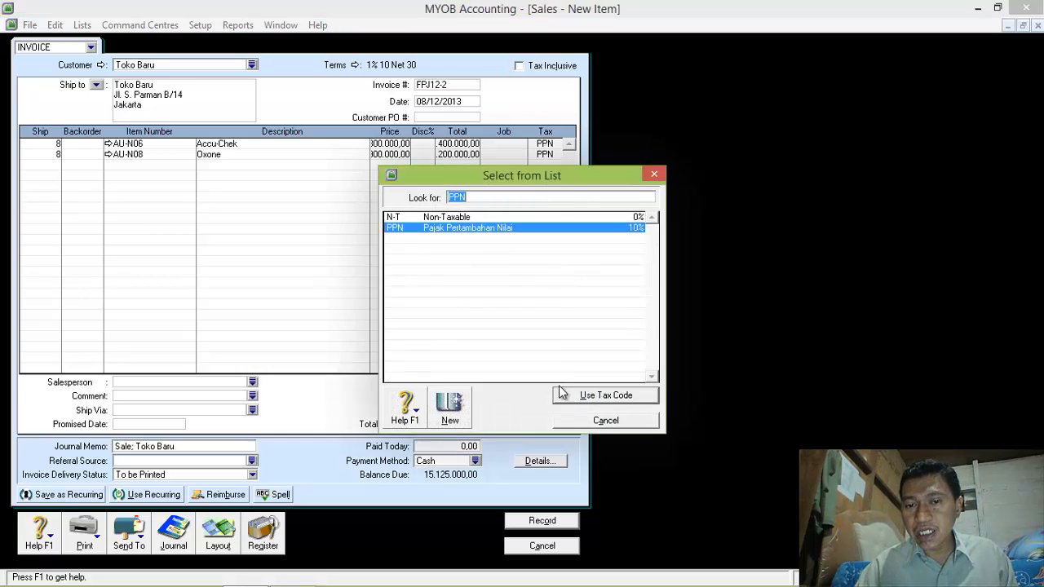
double_click(500, 216)
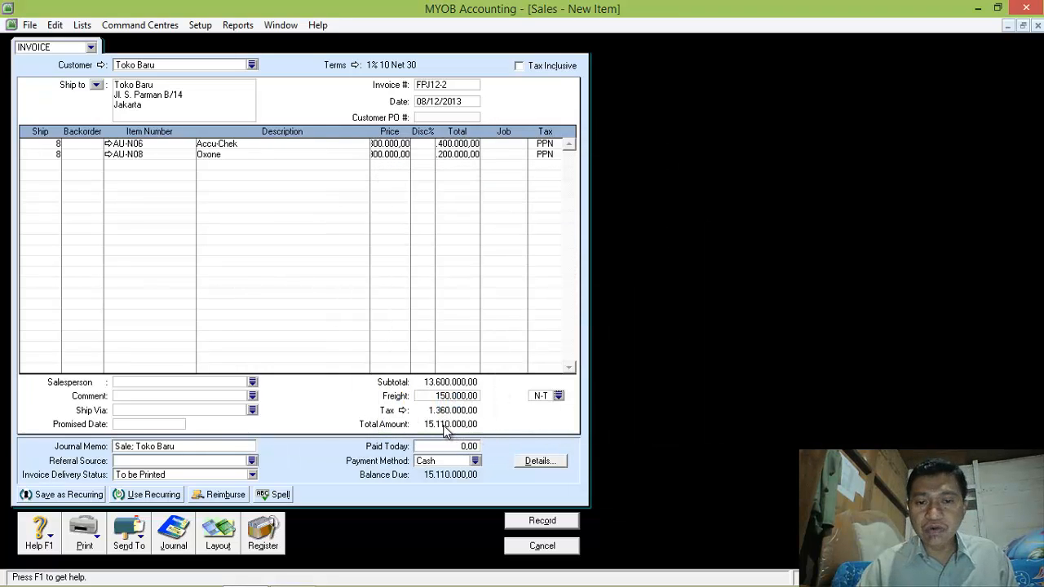
left_click(542, 520)
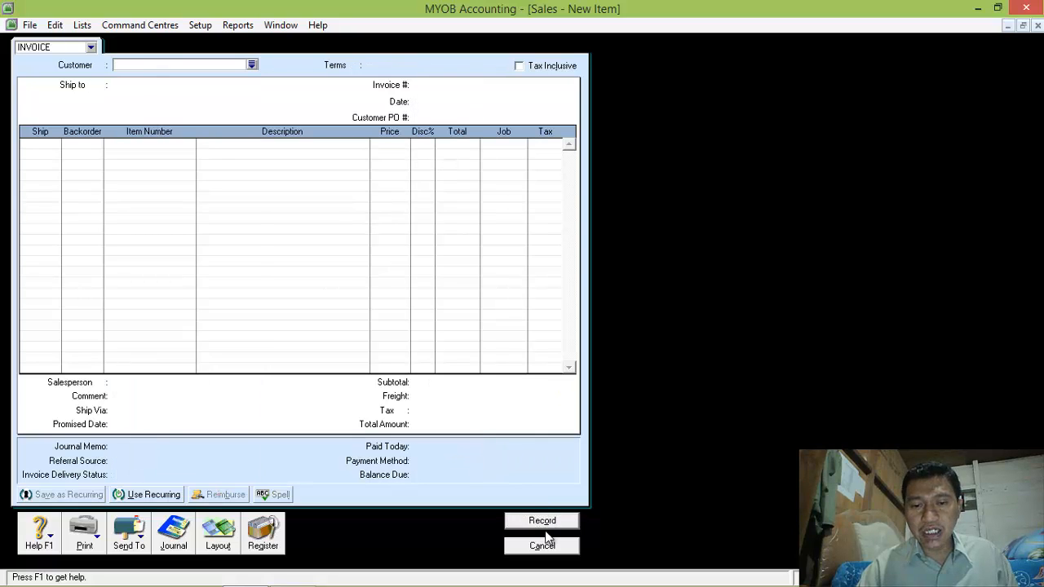
left_click(547, 545)
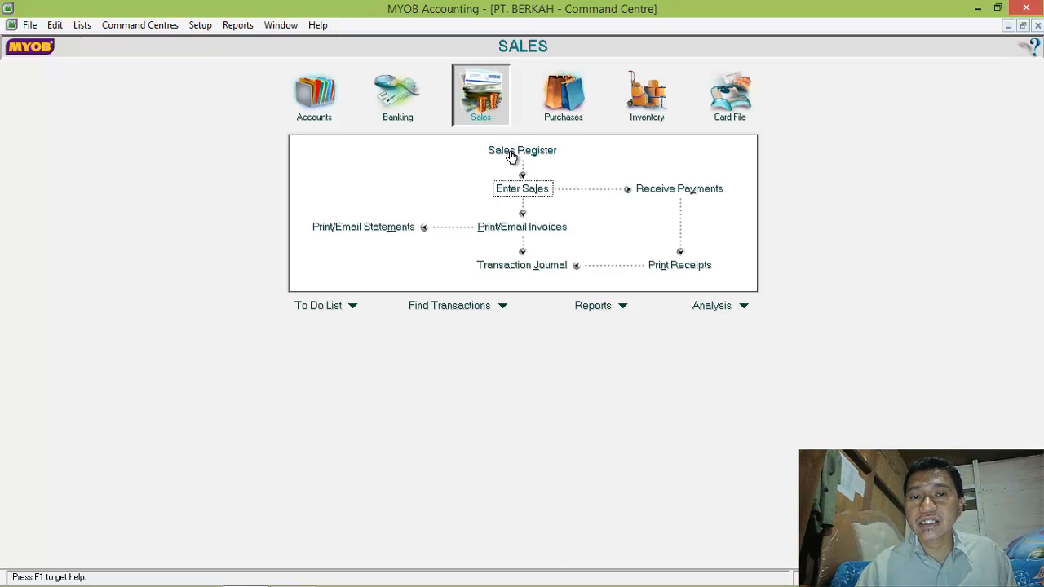
- From a new sales invoice, create a customer card named Penjualan Tunai
left_click(524, 189)
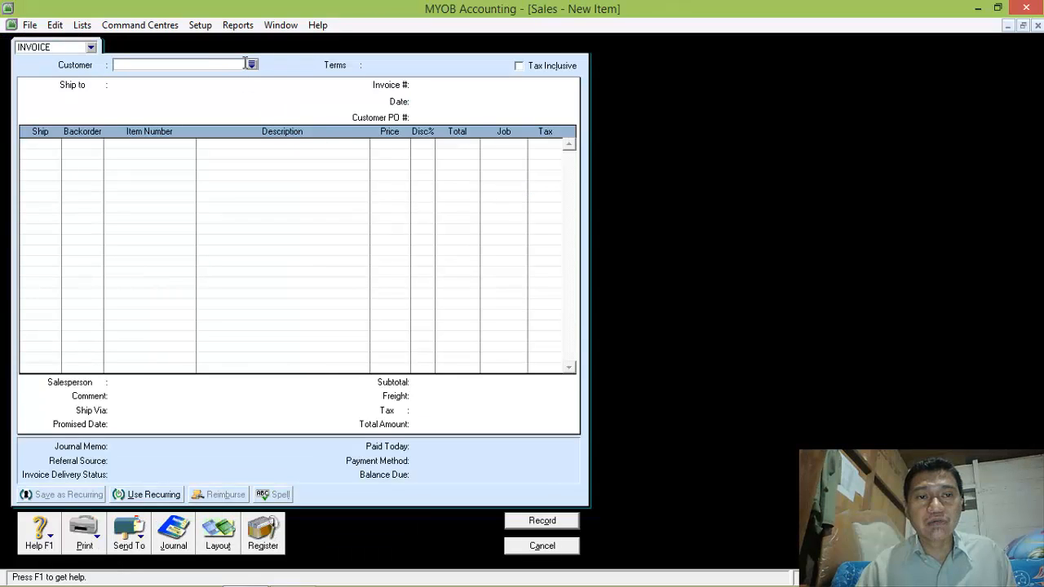
left_click(251, 64)
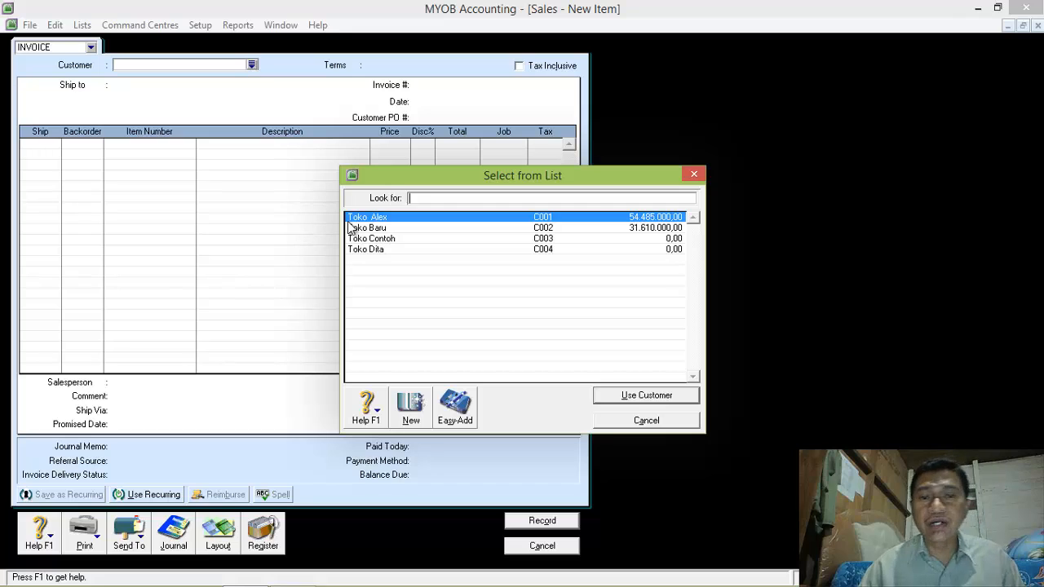
left_click(411, 406)
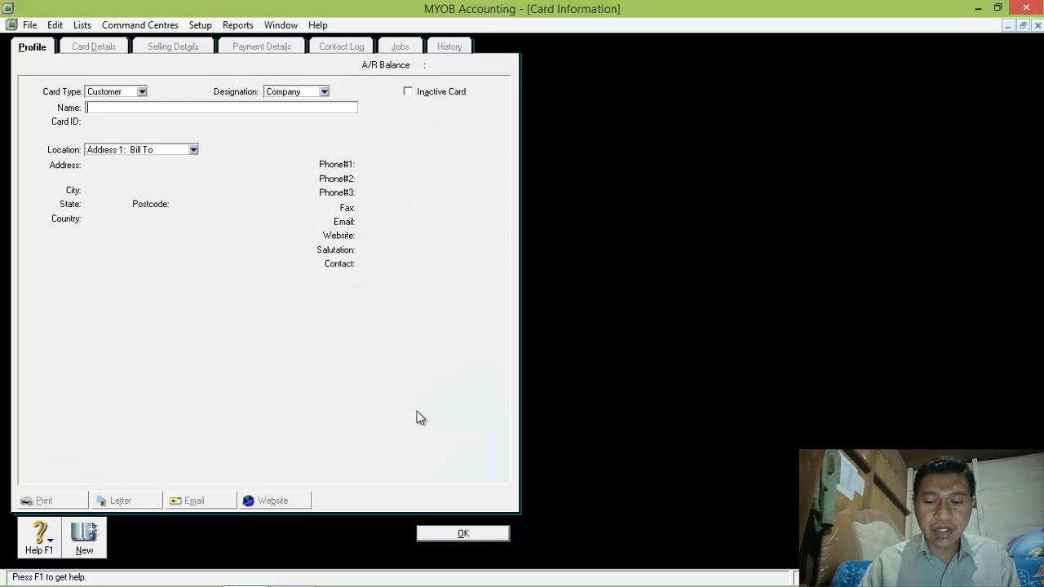
type("Penjualan T")
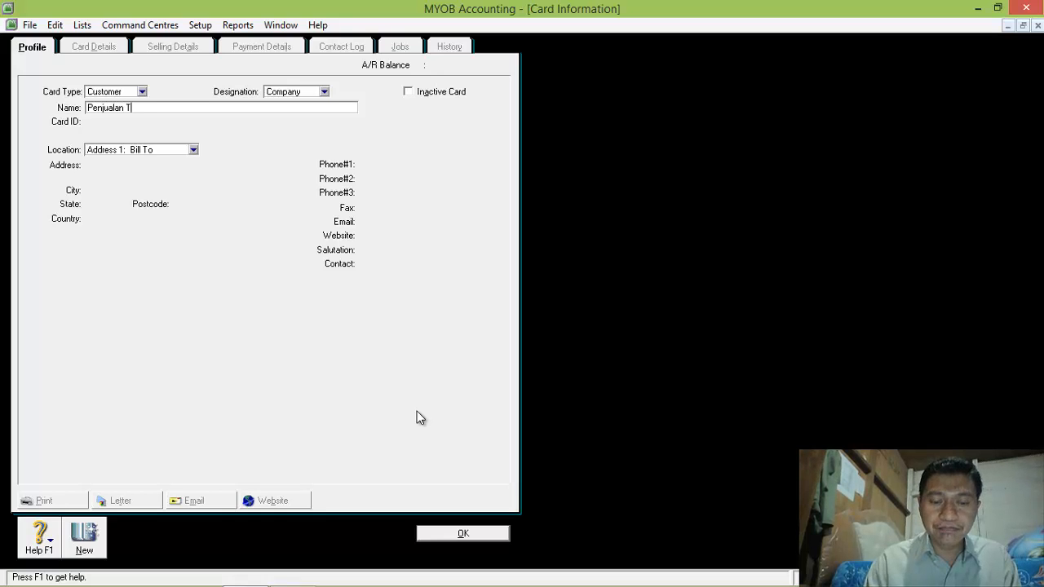
type("unai")
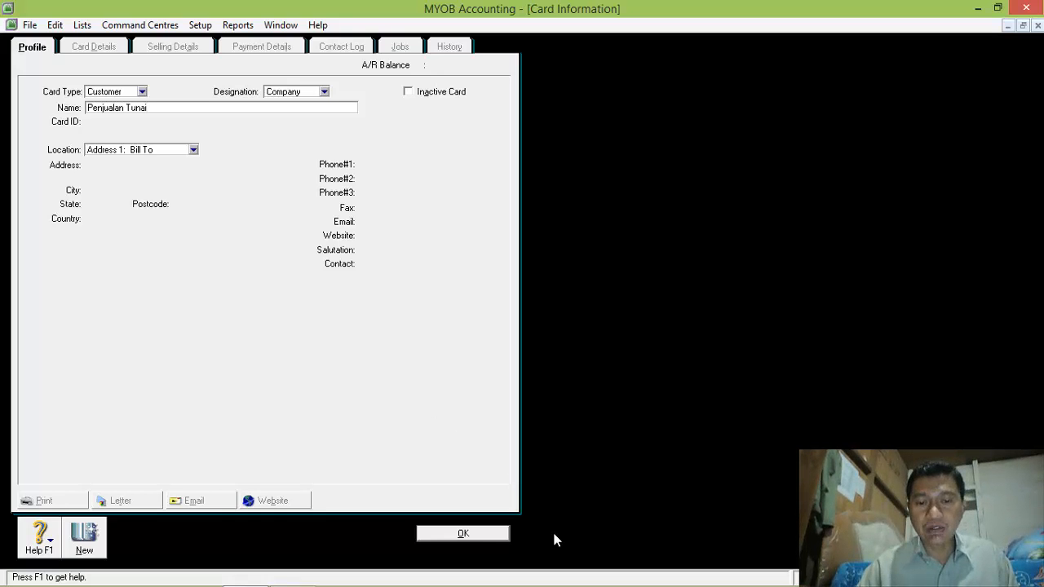
left_click(463, 534)
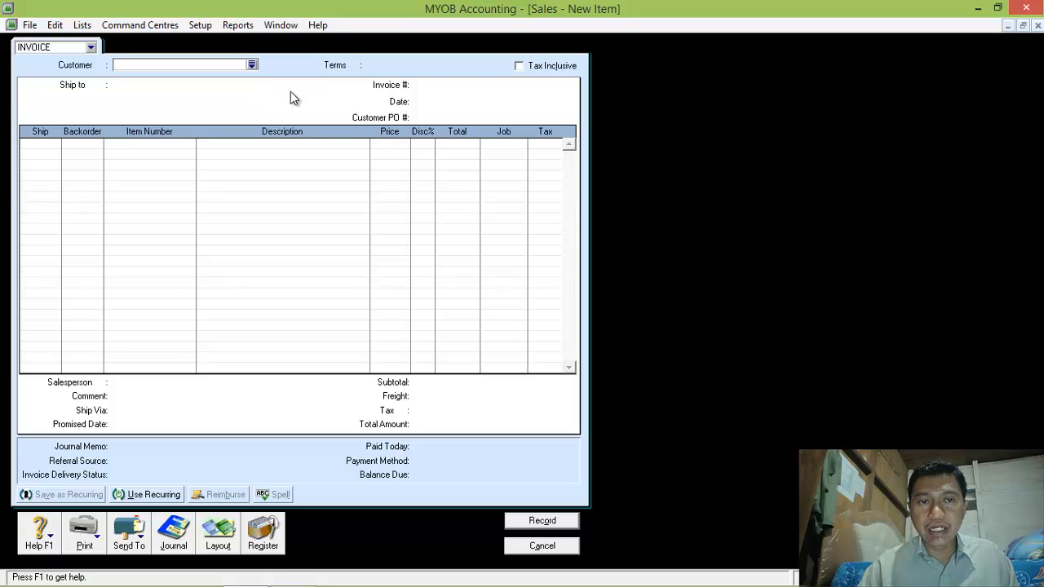
- Assign the new invoice to customer Penjualan Tunai, with invoice number NK12-1 and date 9/12/2013
left_click(252, 64)
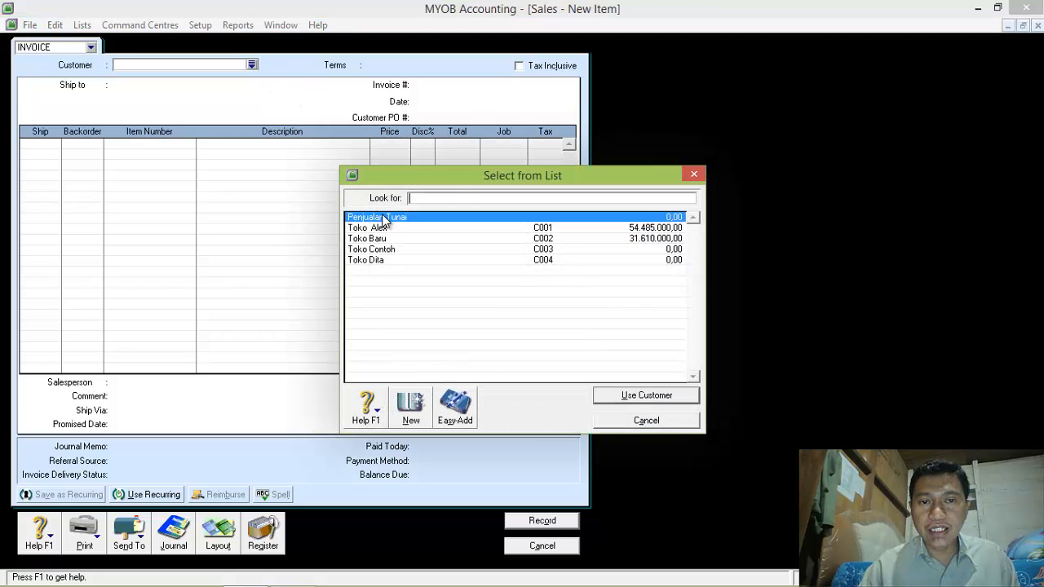
double_click(382, 217)
left_click(438, 82)
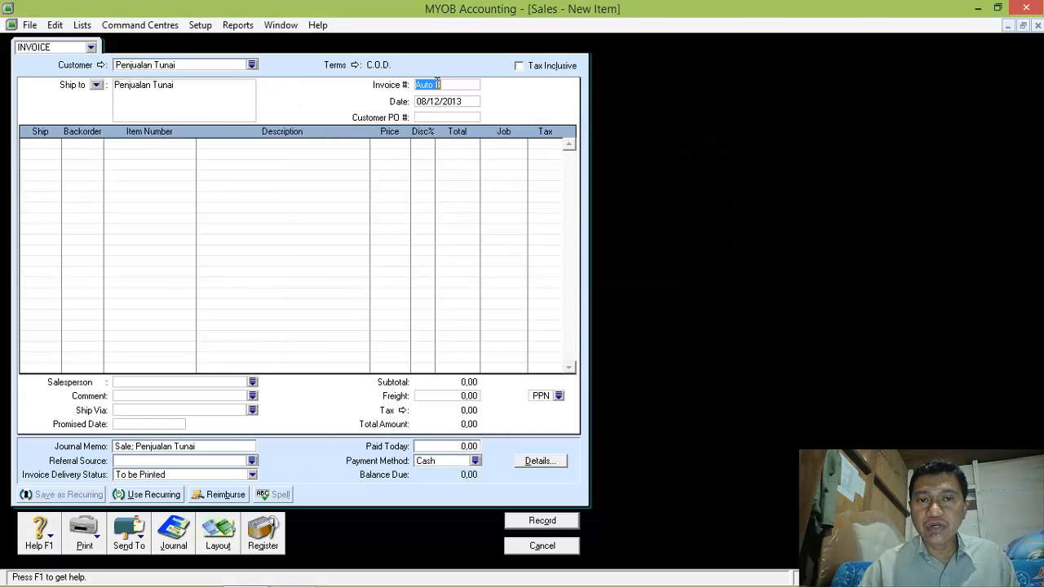
type("N")
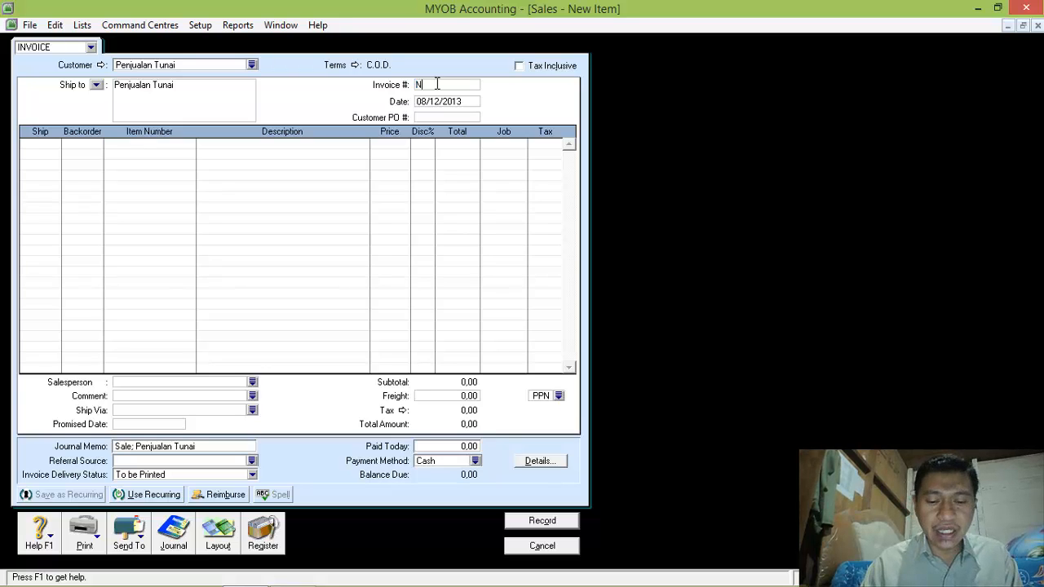
type("K121")
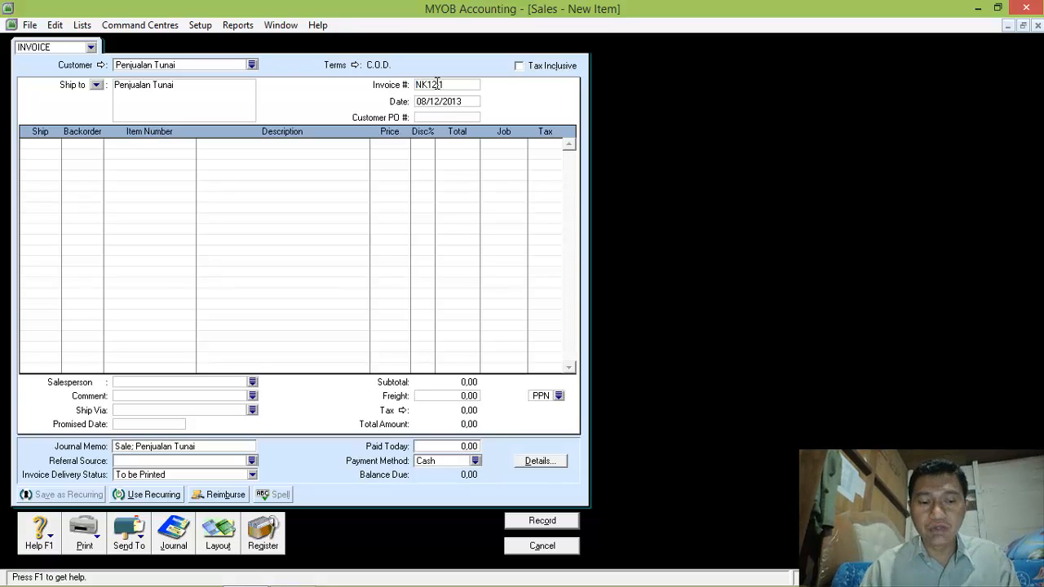
key("Tab")
type("9")
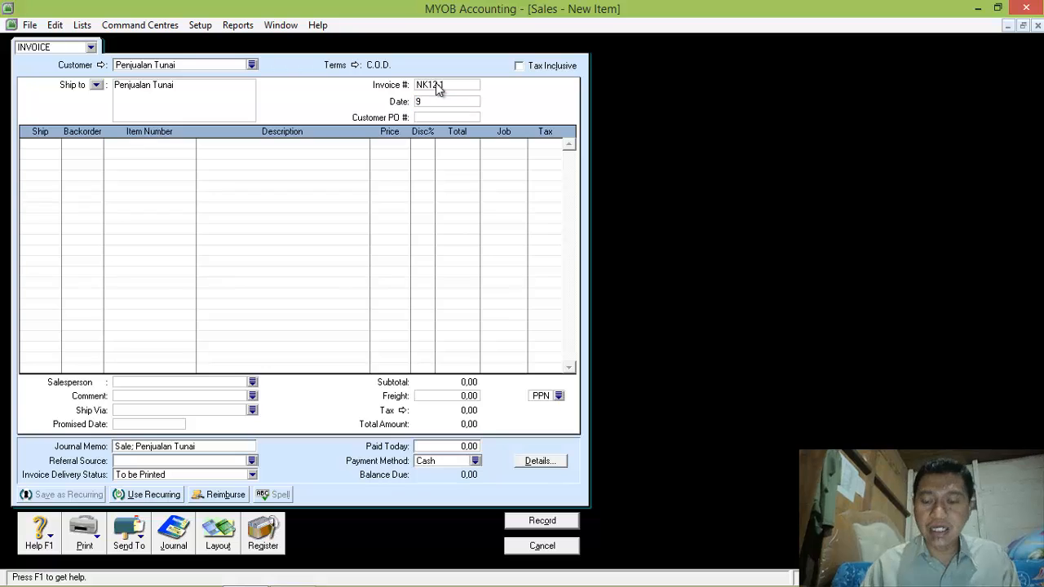
type("/12/2013")
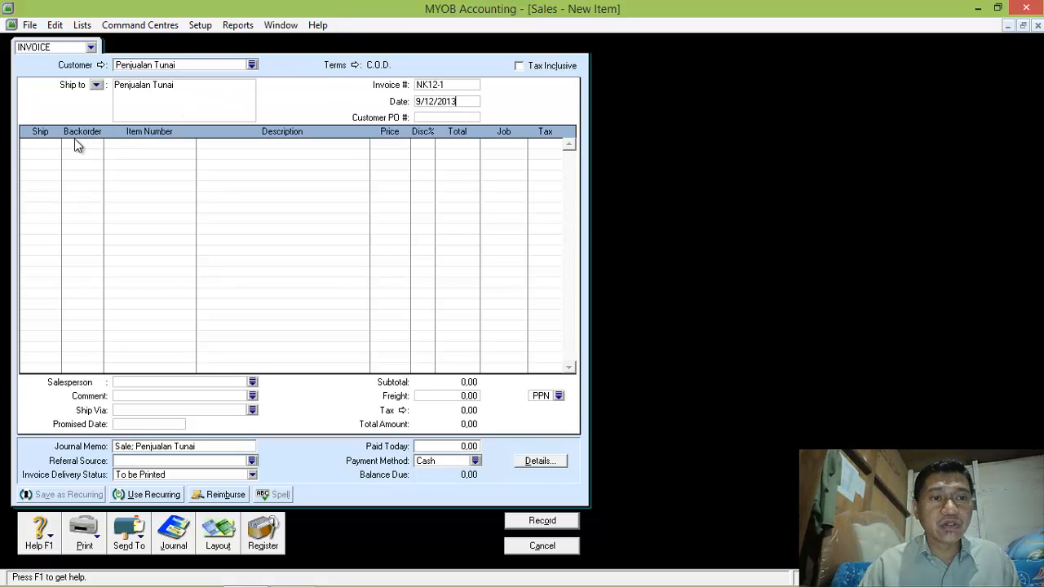
- Enter the first line of the cash sale: 6 units of AU-N06 Accu-Chek at a price of 800000
left_click(50, 145)
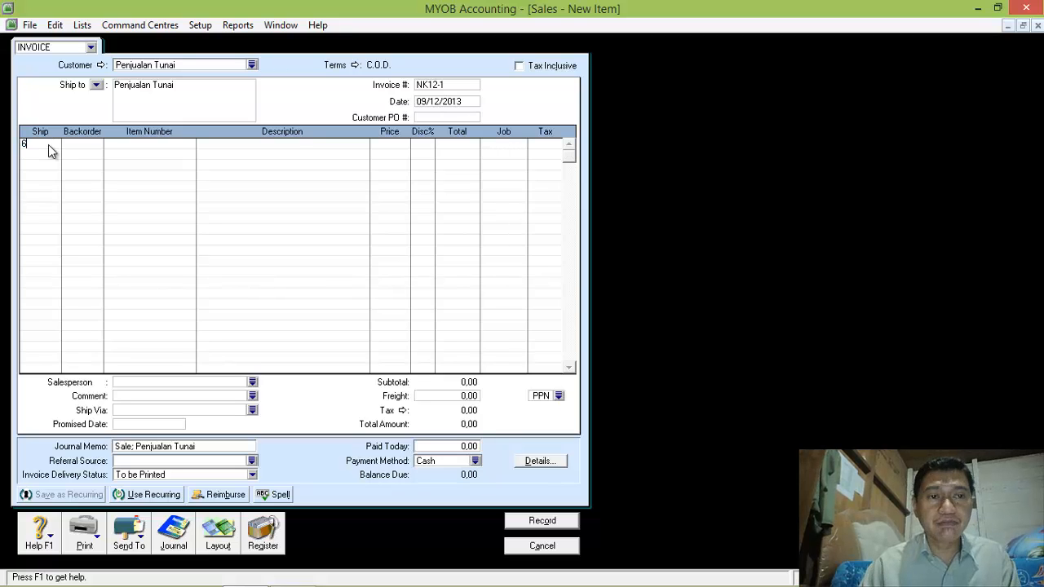
type("6")
key("Tab")
key("Return")
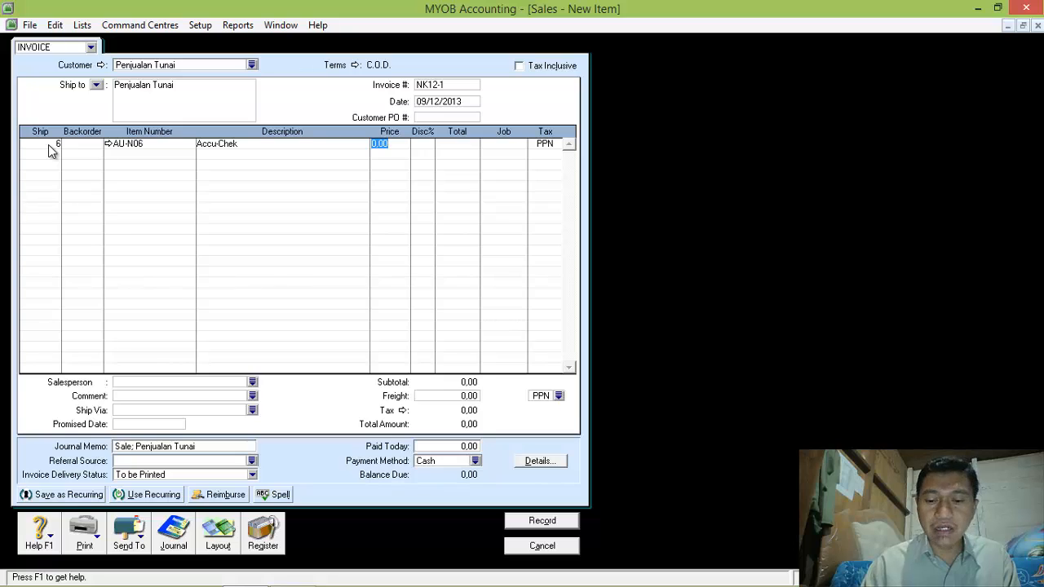
type("800000")
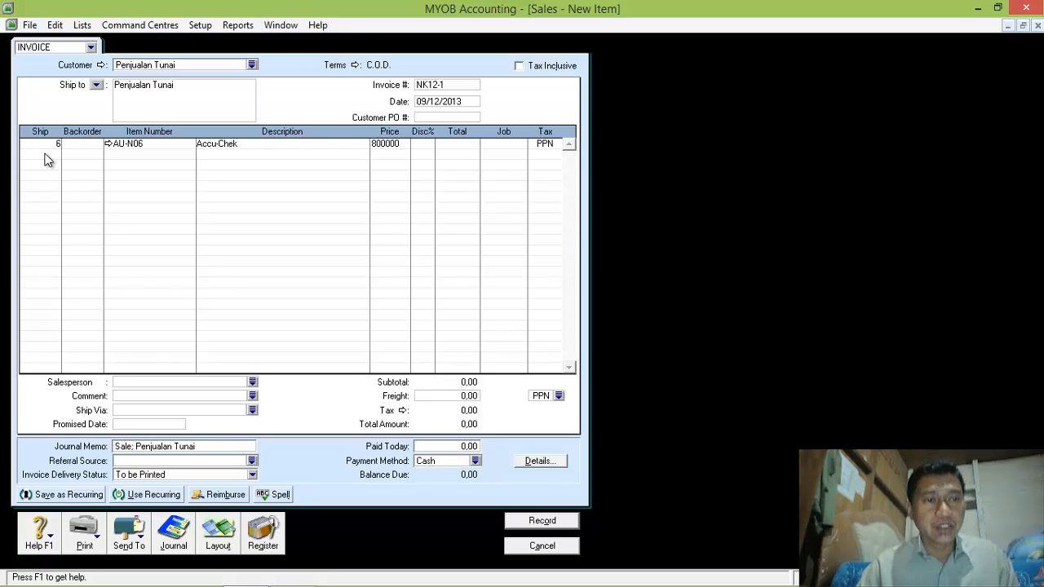
- Enter the second line of the cash sale: 10 units of AU-N08 Oxone at a price of 900000
left_click(43, 154)
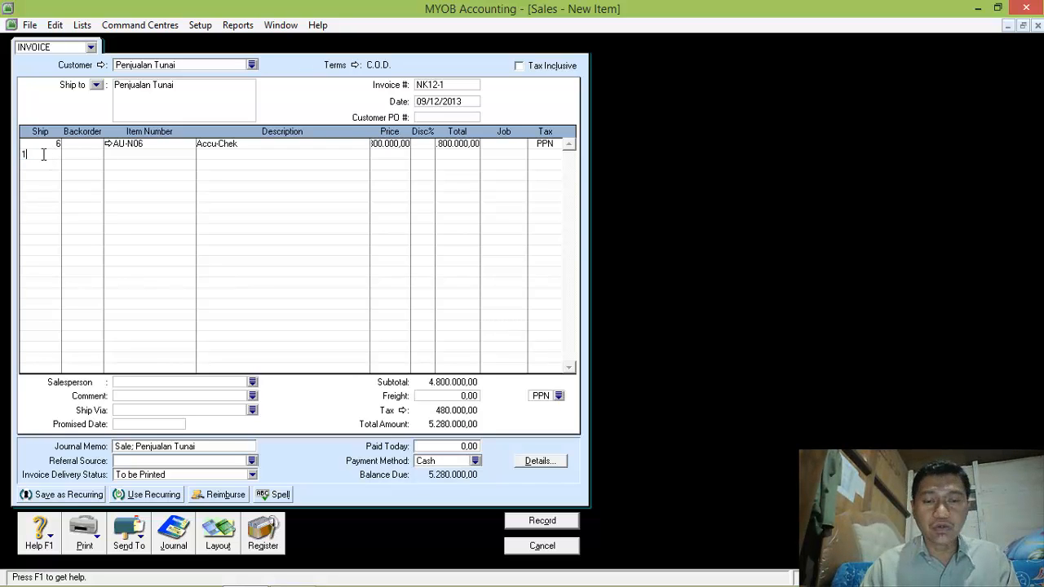
type("10")
key("Tab")
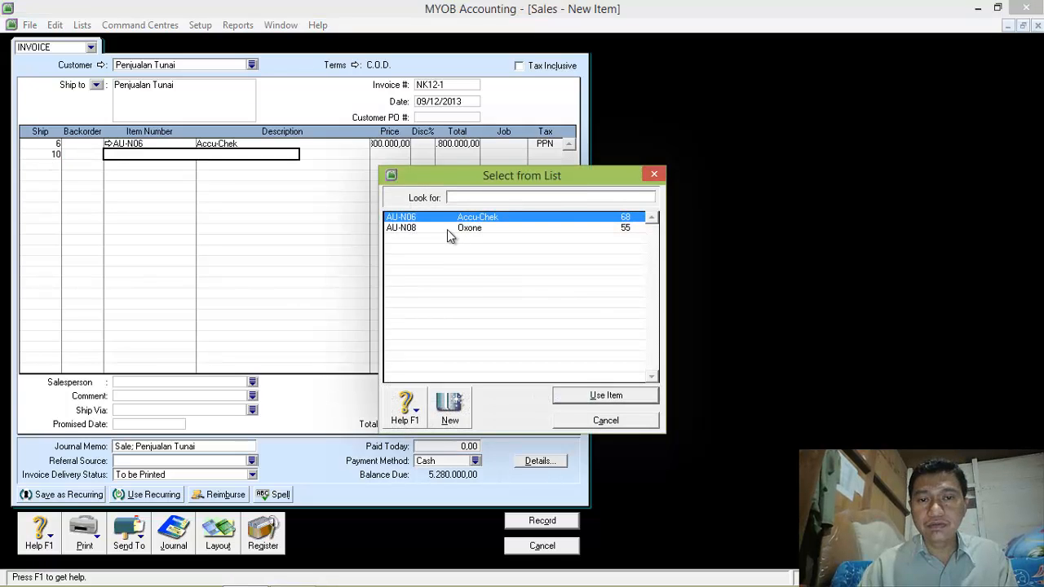
double_click(458, 230)
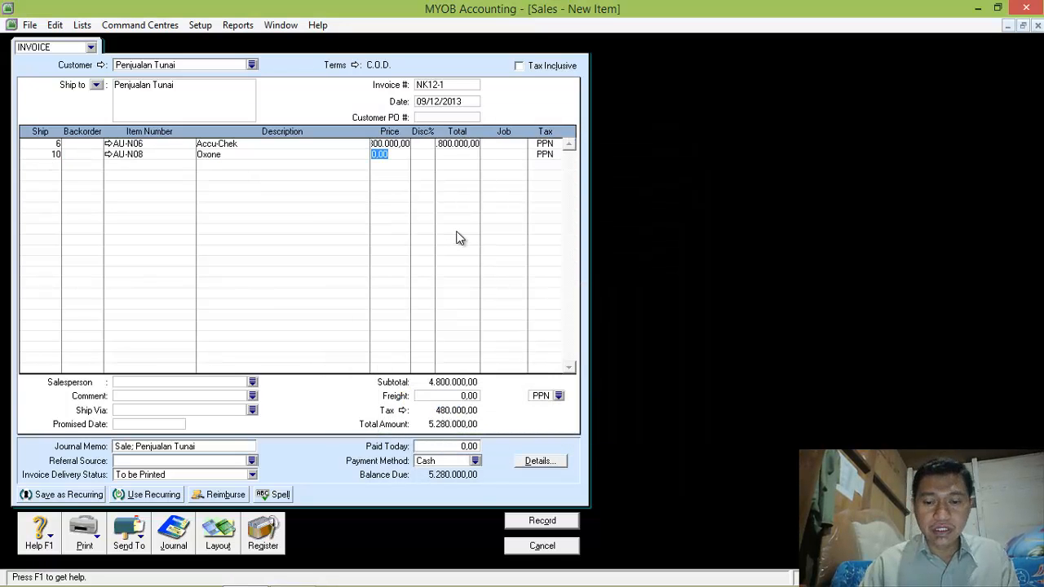
type("900000")
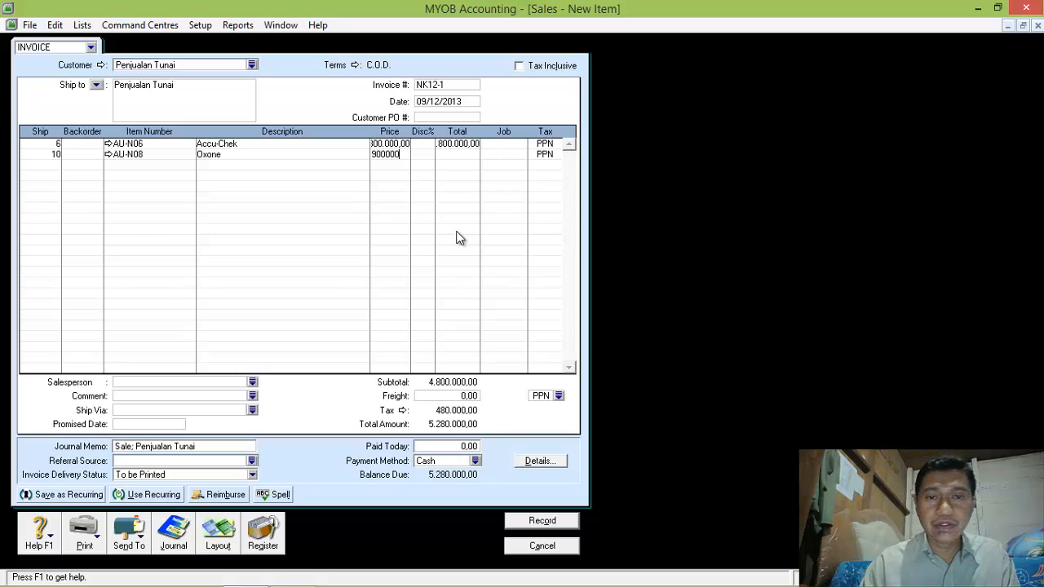
- Commit the Oxone line price and set the invoice's freight to 135000 with the non-taxable tax code N-T
key("Tab")
left_click(446, 394)
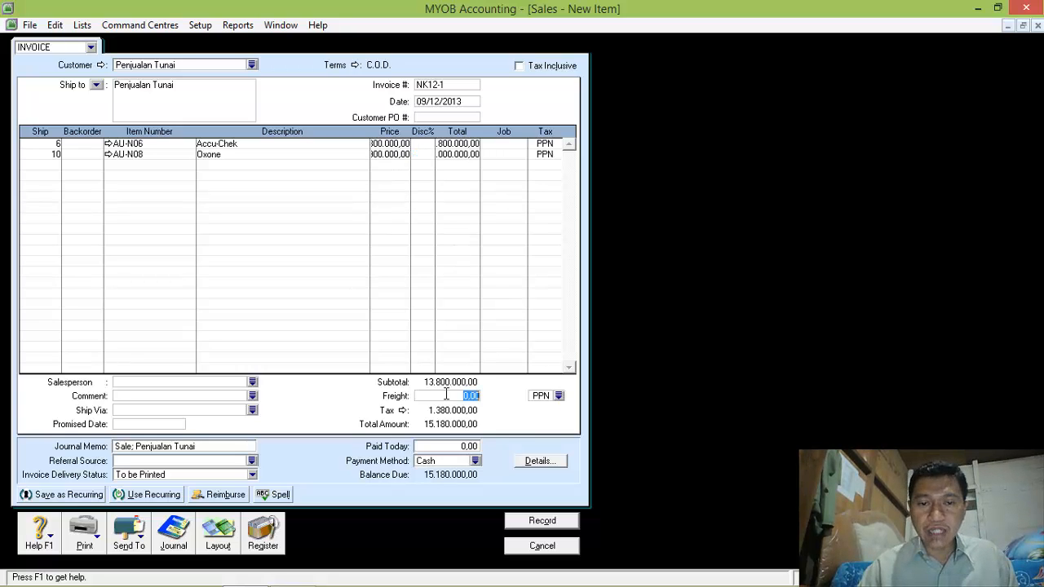
type("135000")
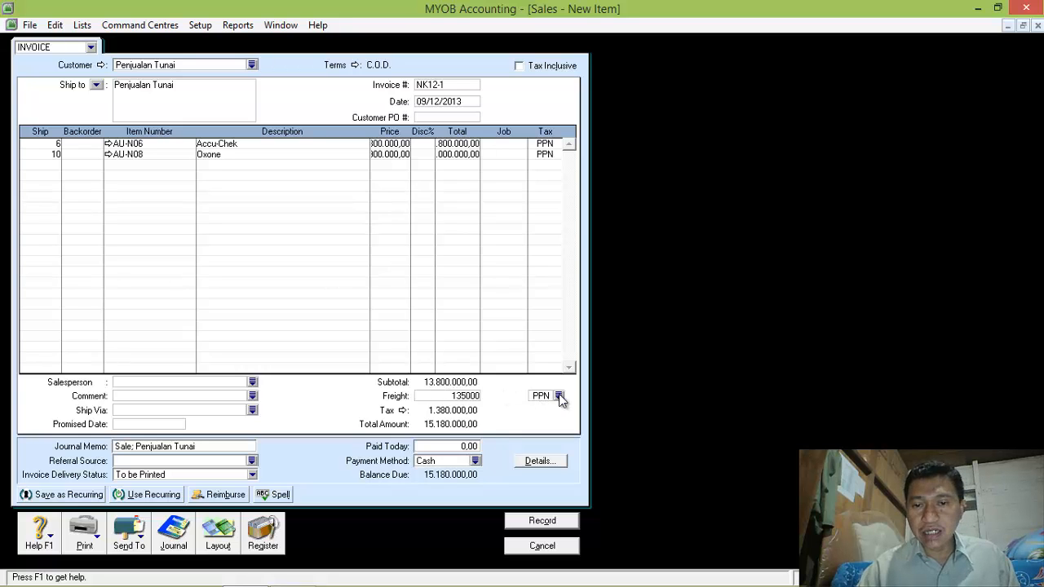
left_click(559, 395)
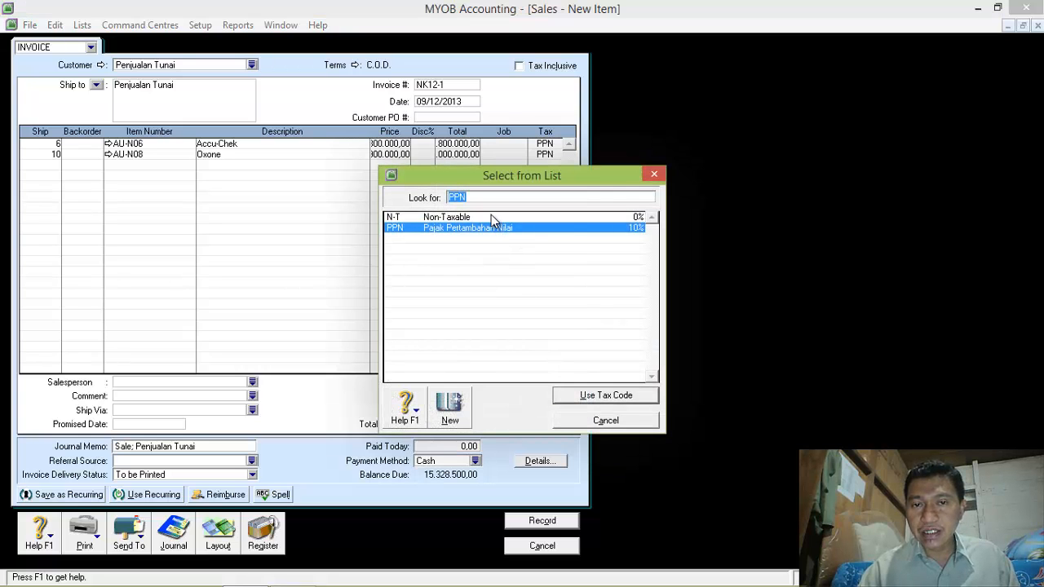
double_click(491, 216)
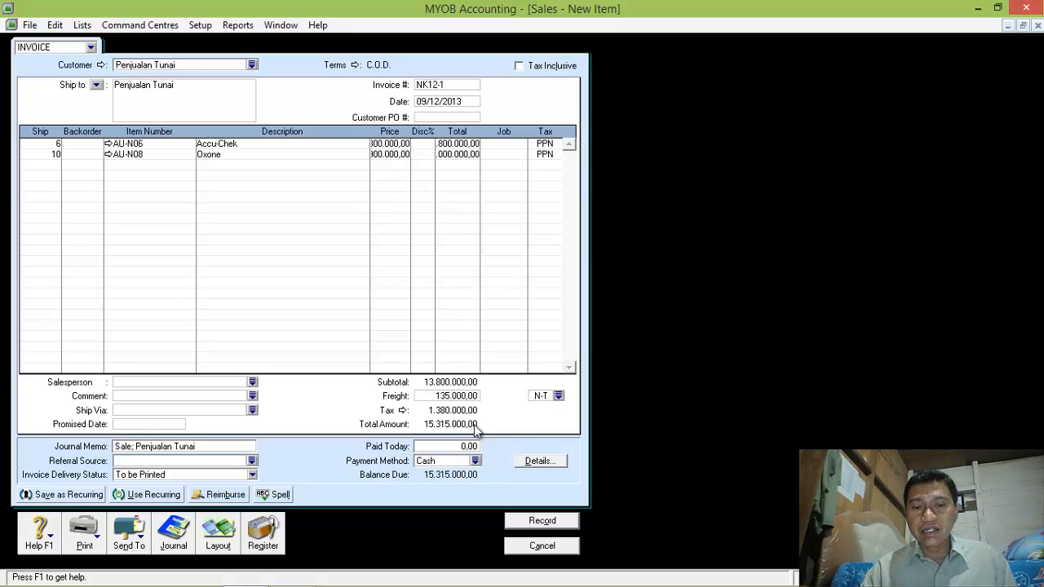
- Enter 15315000 as the amount paid today, record the cash sale invoice and close the sales entry window
left_click(443, 446)
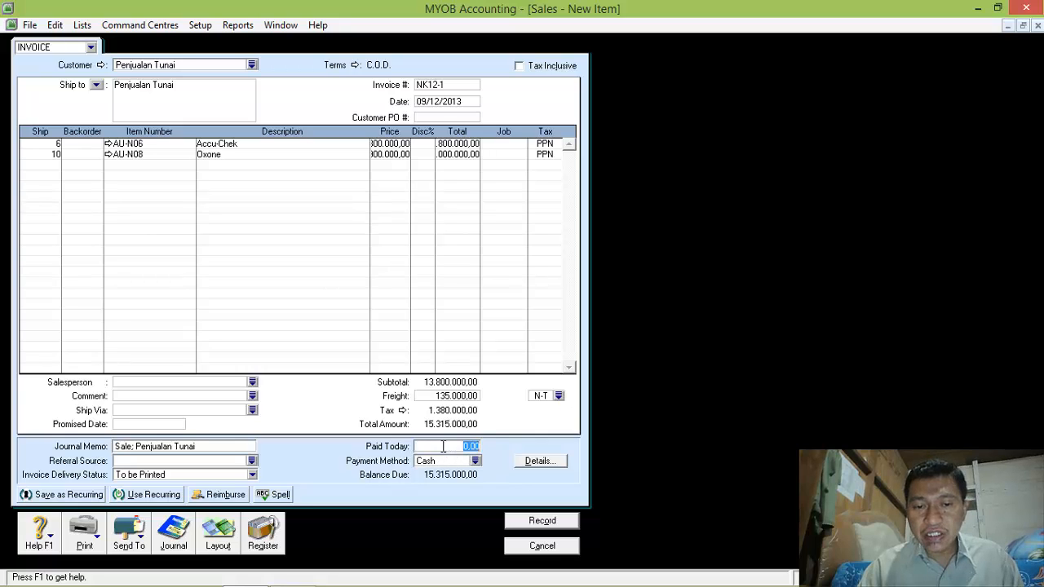
type("1")
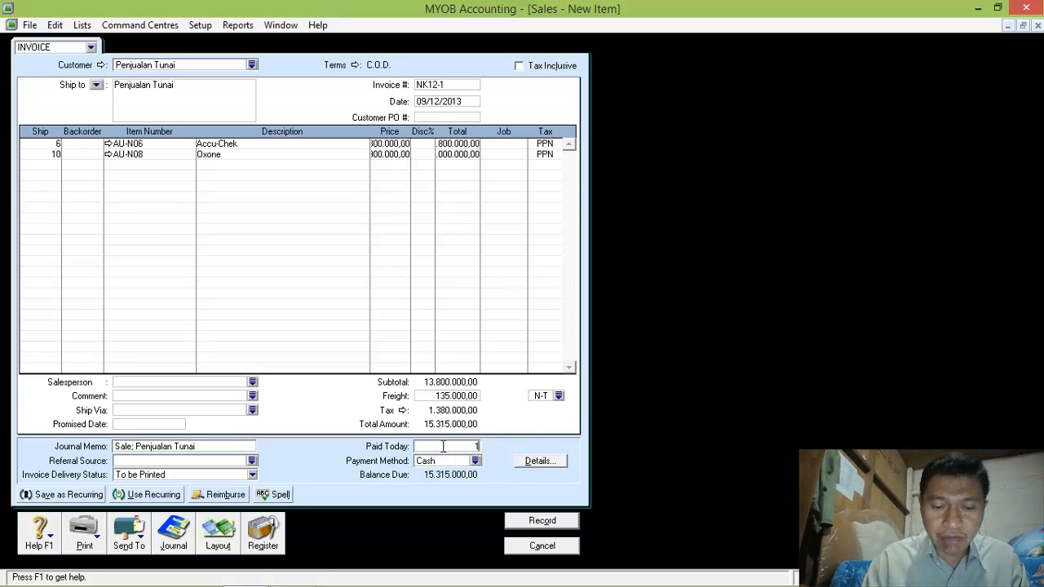
type("531")
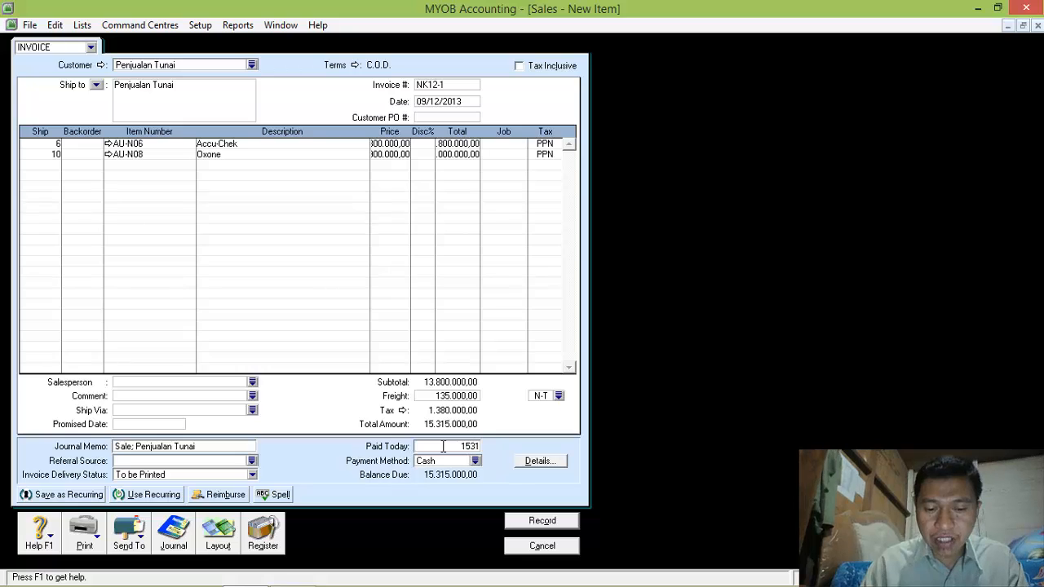
type("5000")
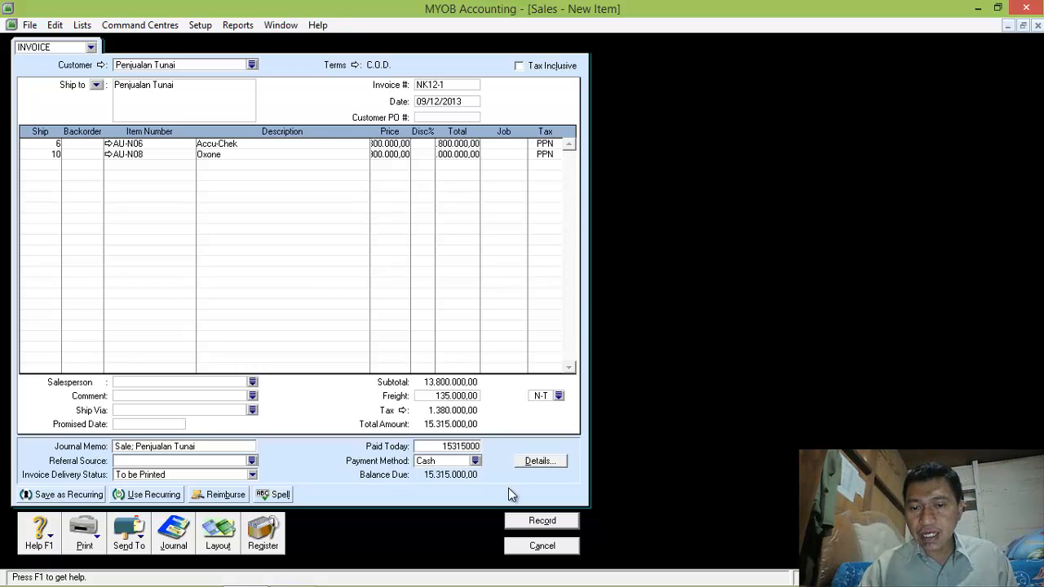
key("Tab")
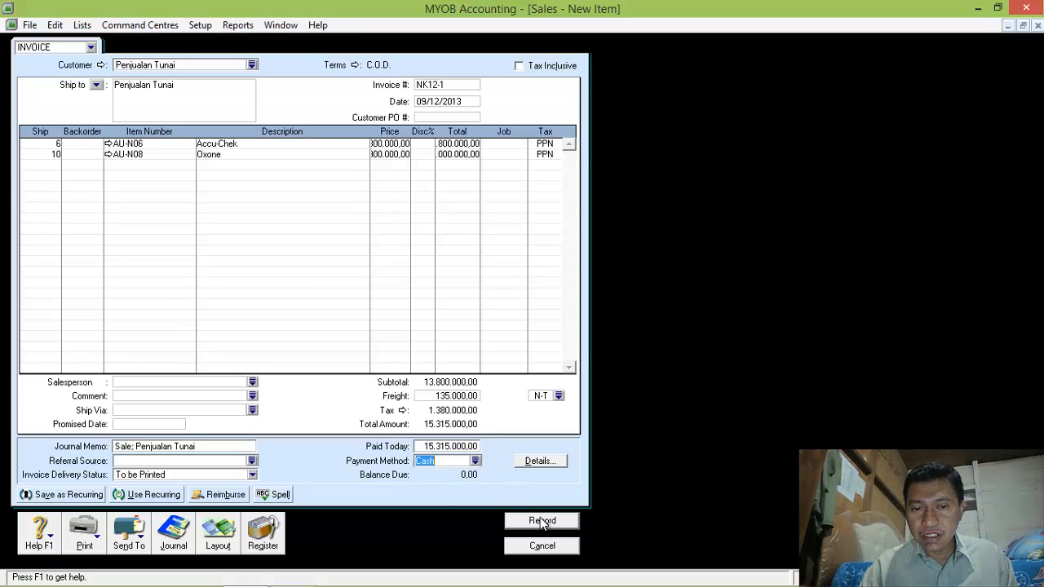
left_click(538, 520)
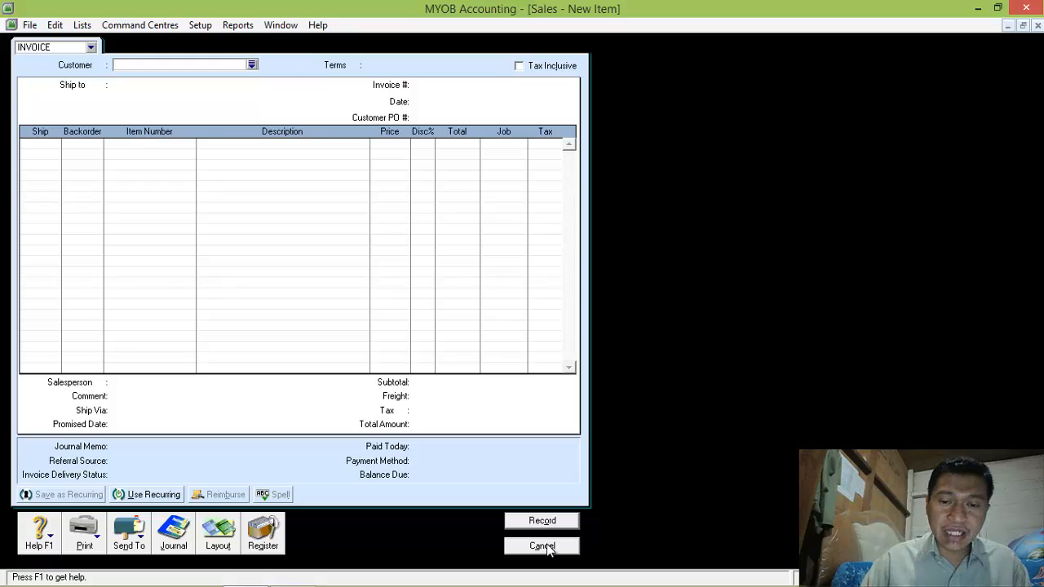
left_click(542, 546)
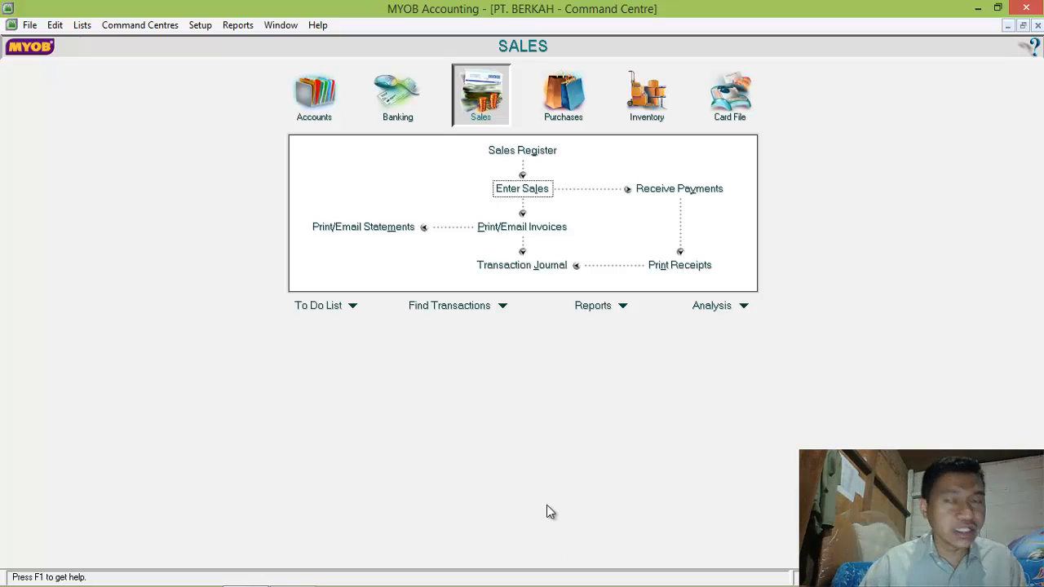
- Start a Pay Bills entry in Purchases for the supplier PT. Cipta Pesona
left_click(573, 108)
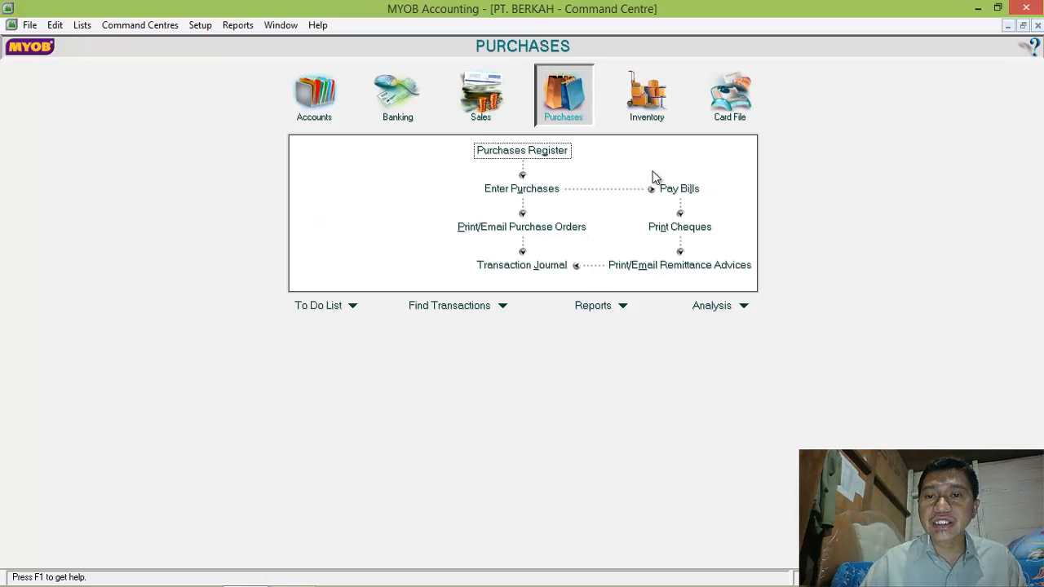
left_click(683, 192)
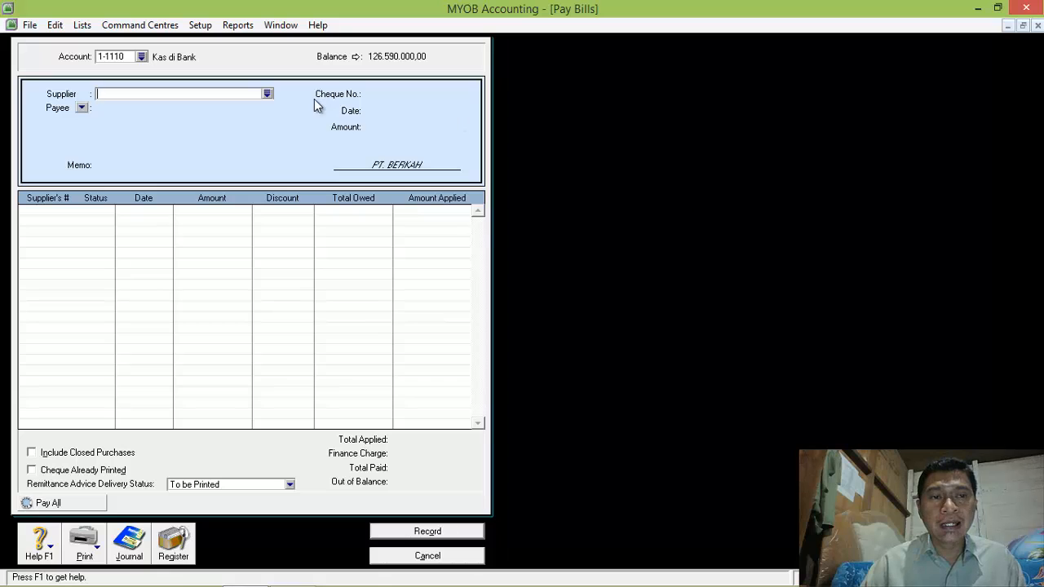
left_click(266, 94)
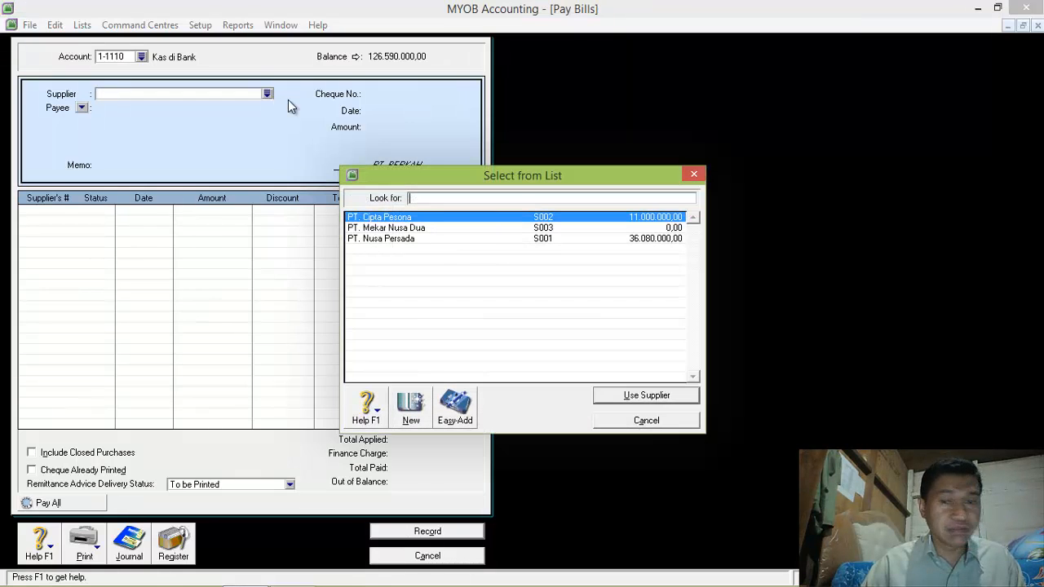
double_click(388, 216)
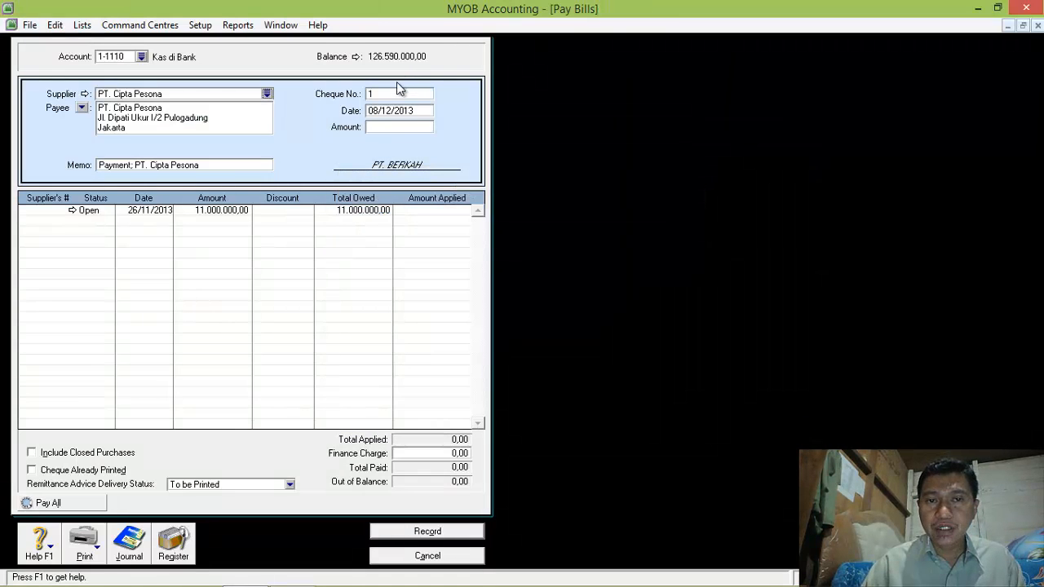
- Set the bill payment's cheque number to BKK12-2 and its date to 10/12/2013
type("B")
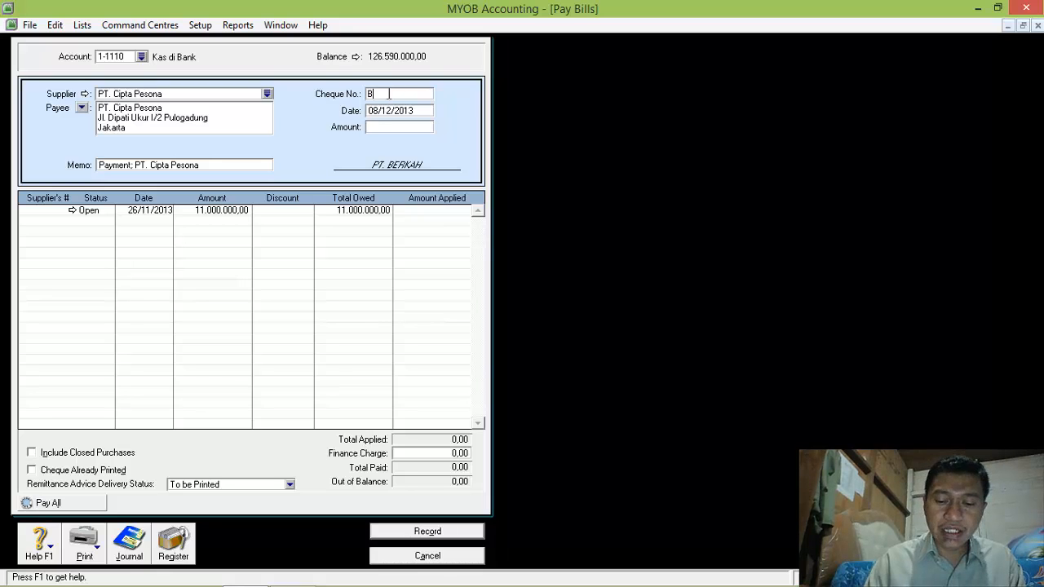
type("KK12-2")
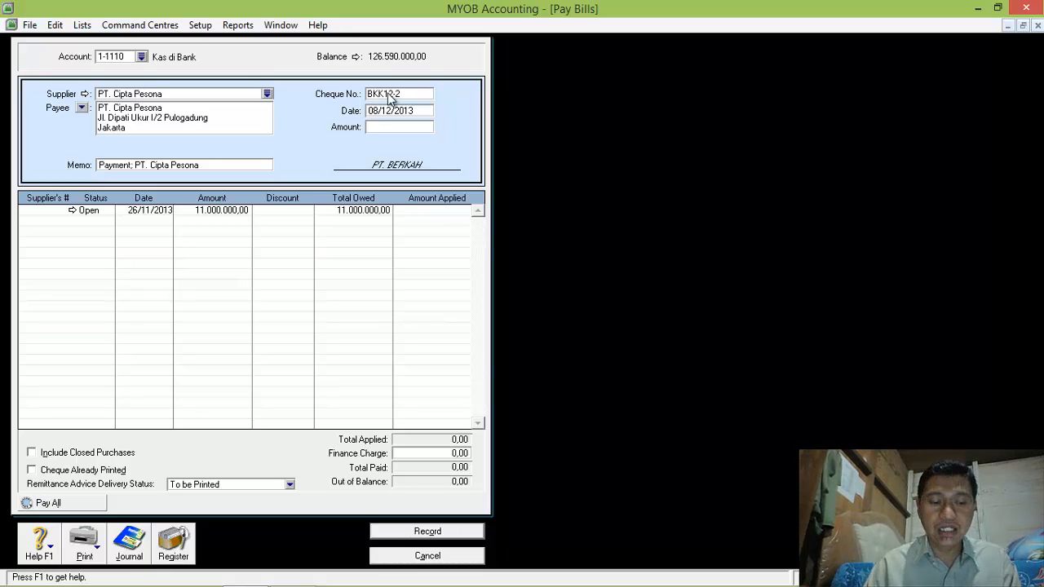
key("Tab")
type("10")
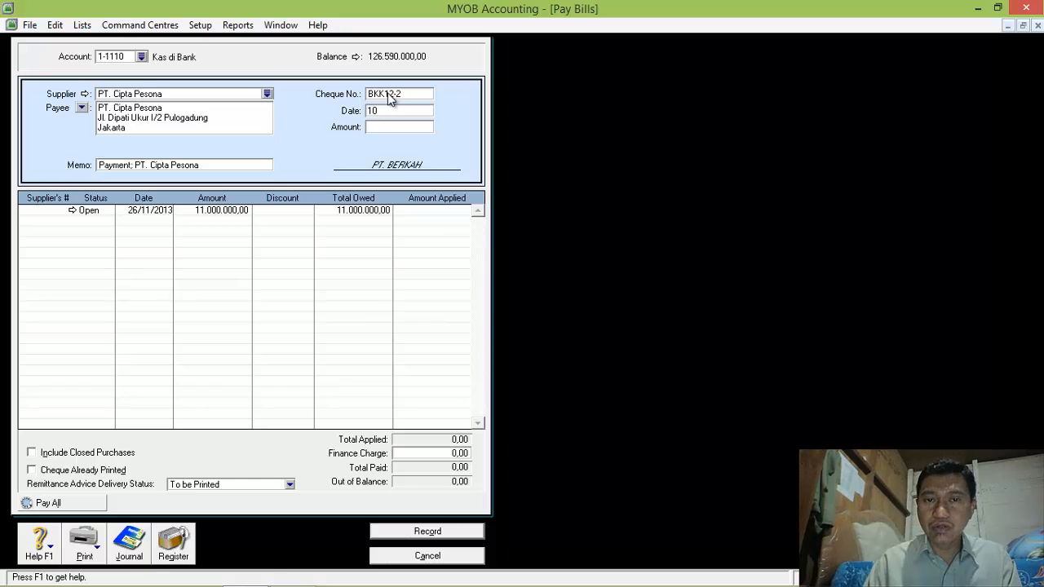
type("/12/20")
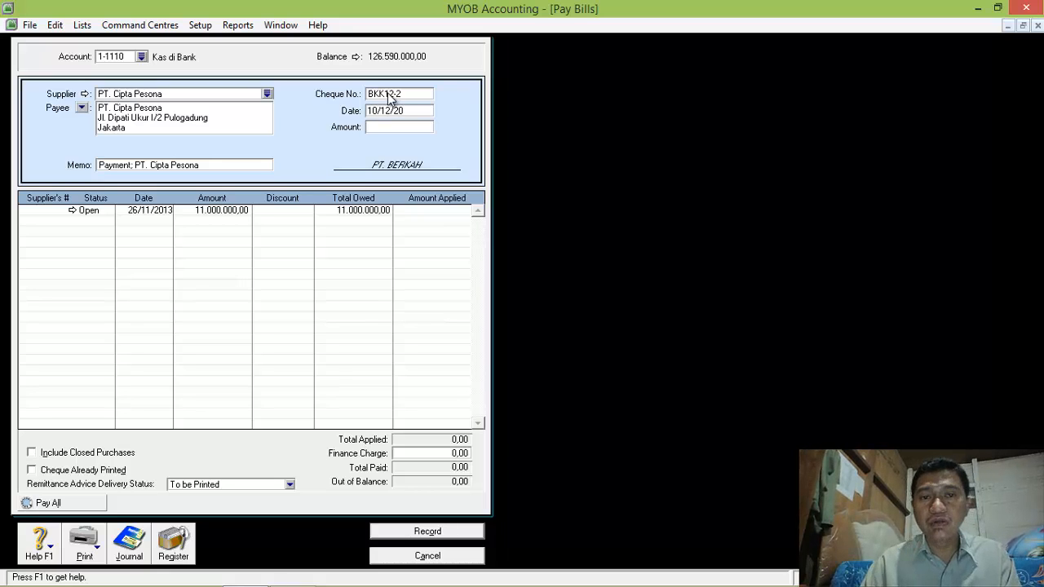
type("13")
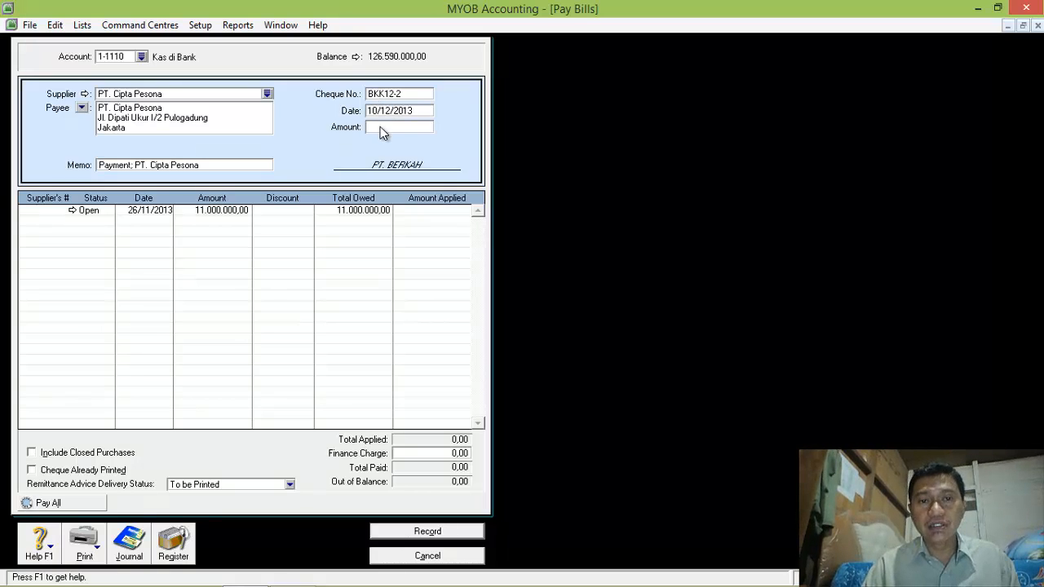
- Pay 11000000 and apply it to the open 26/11/2013 bill, then record the payment and close the Pay Bills window
left_click(380, 128)
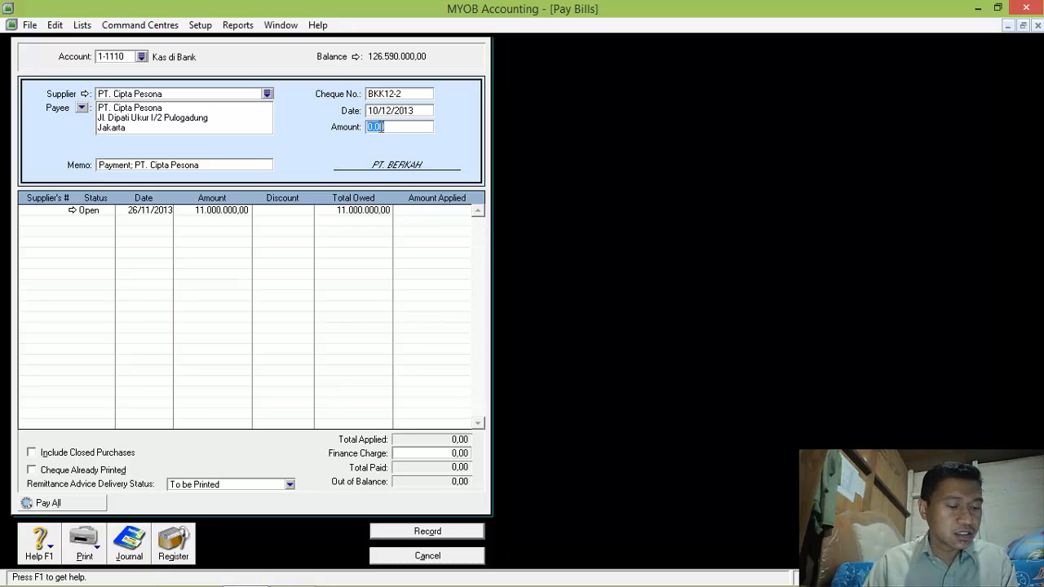
type("11000000")
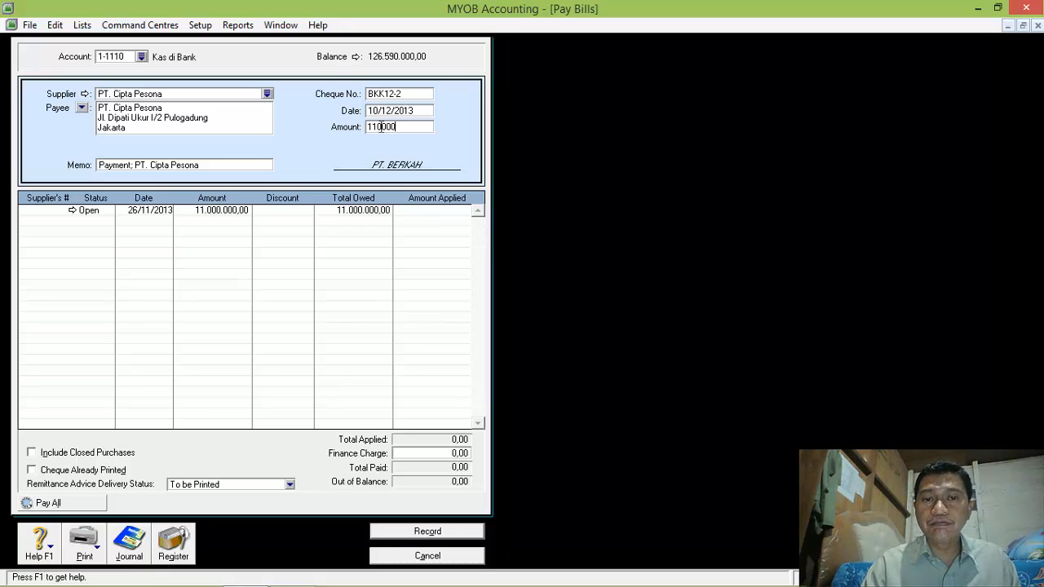
left_click(421, 211)
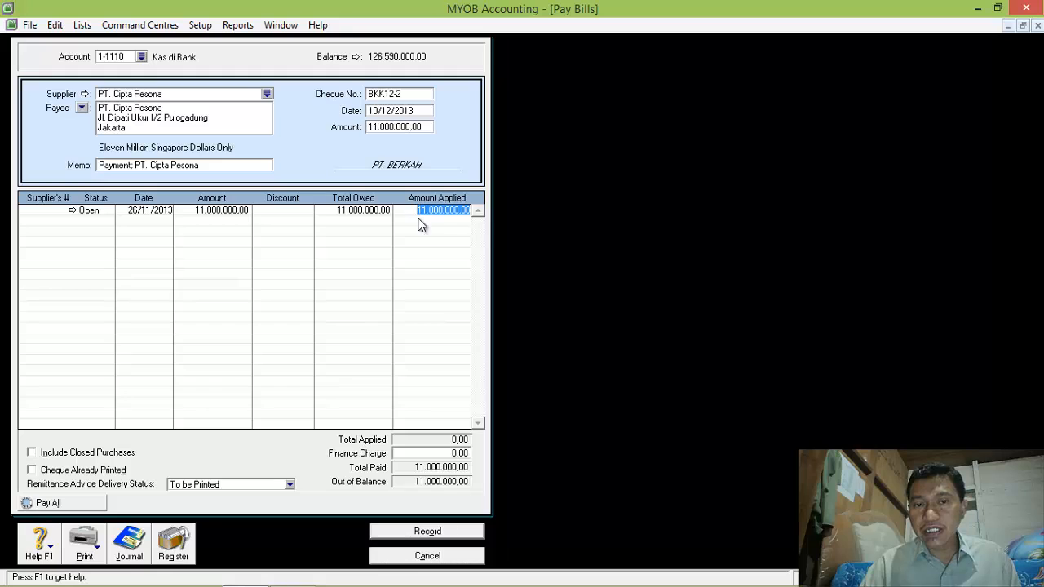
left_click(430, 532)
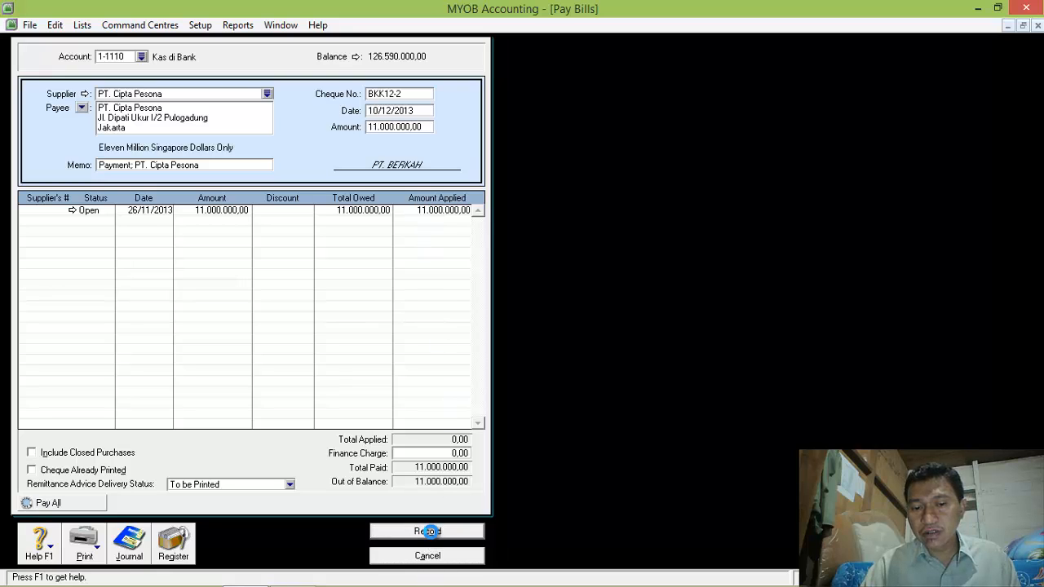
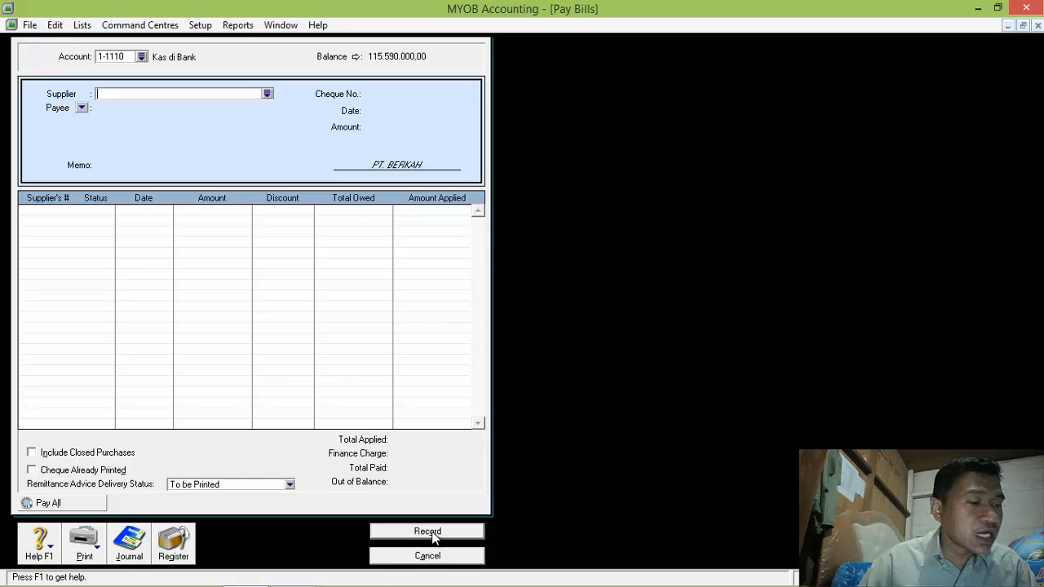
left_click(429, 558)
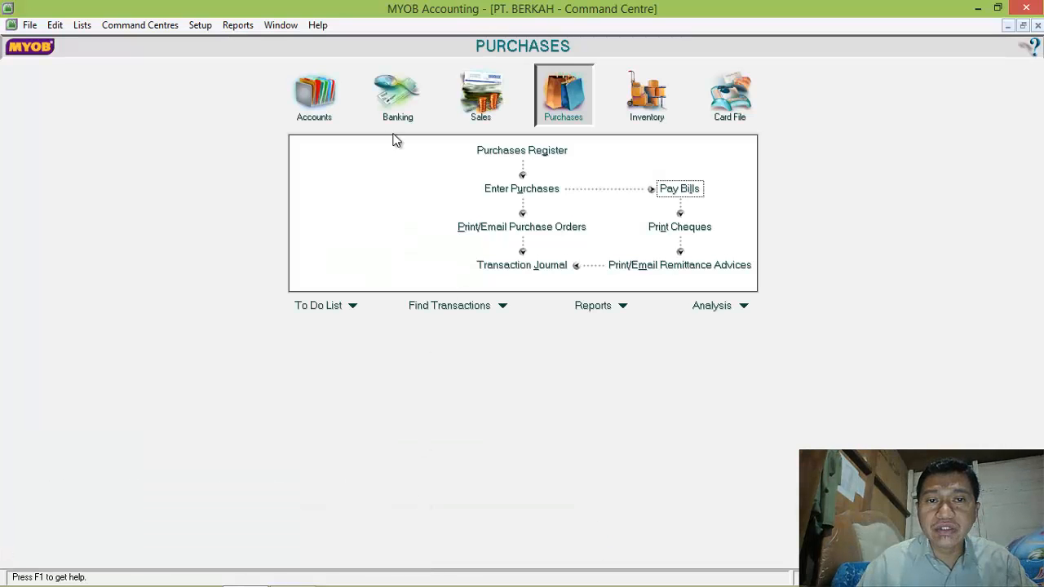
- Start a Receive Money entry in Banking and turn off Tax Inclusive
left_click(400, 95)
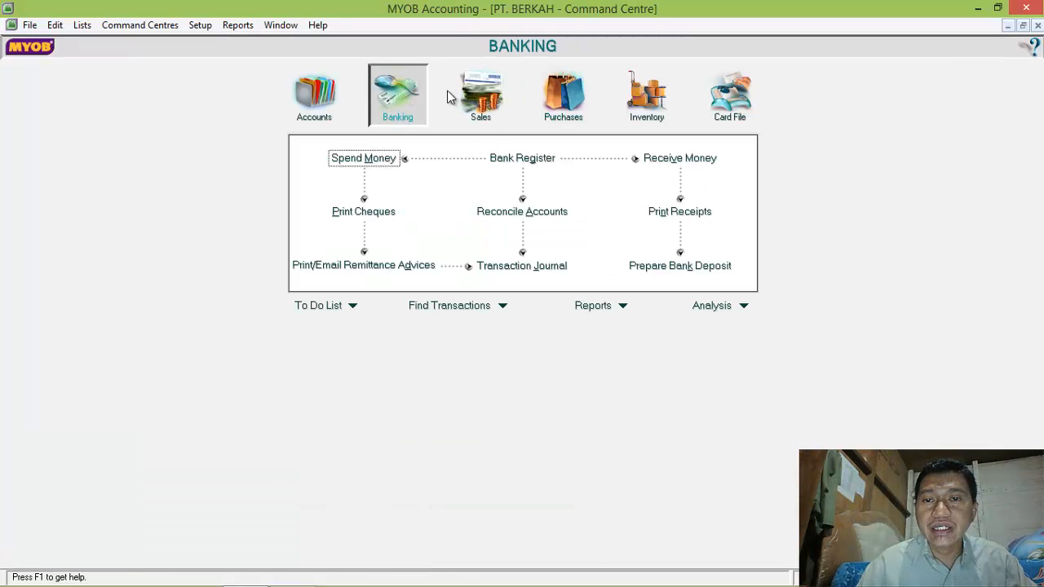
left_click(685, 161)
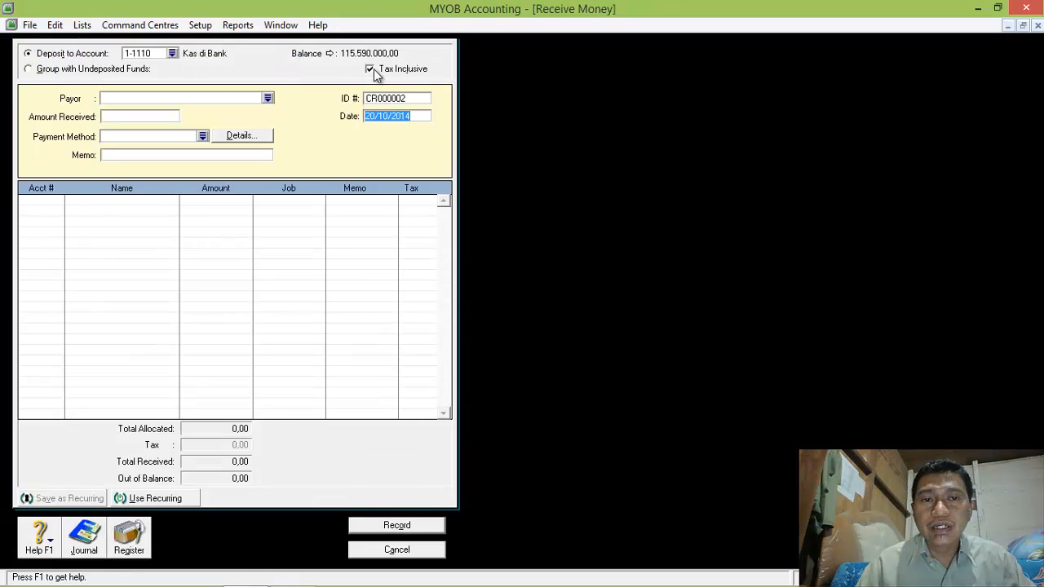
left_click(369, 70)
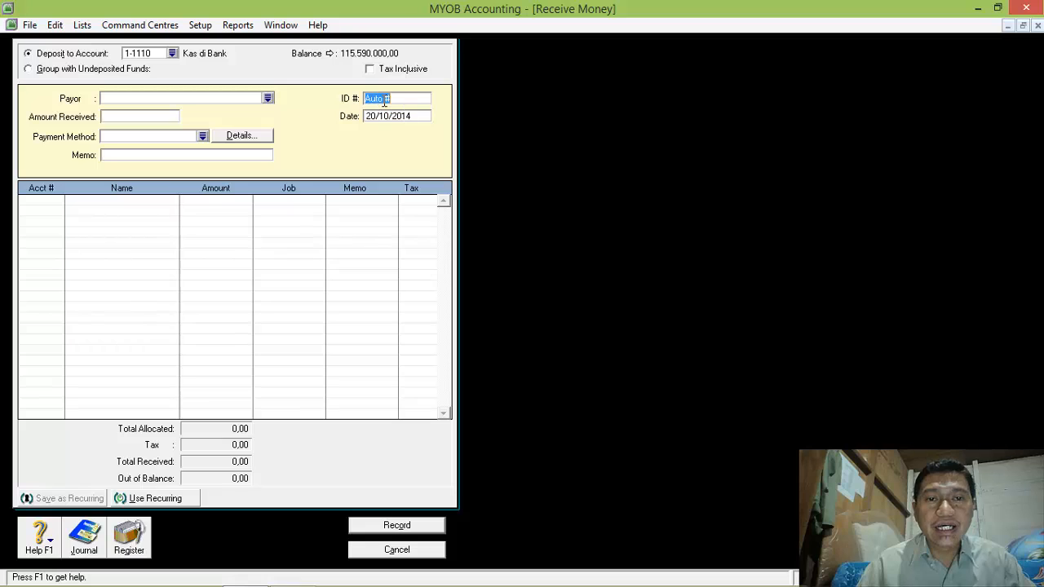
- Set the receipt's ID to BKM12-2 and its date to 11/12/2013
type("B")
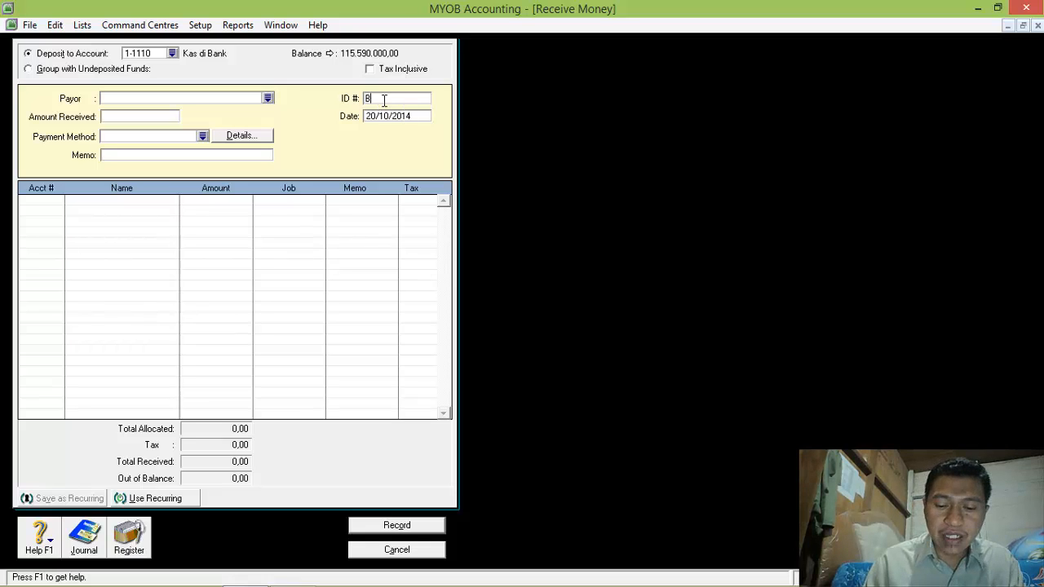
type("KM02-2")
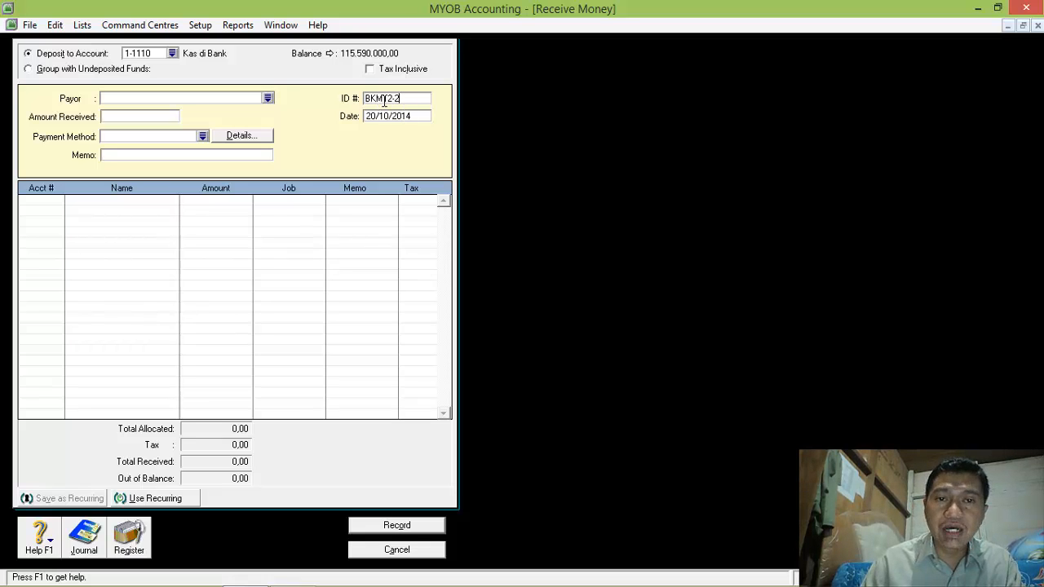
key("Tab")
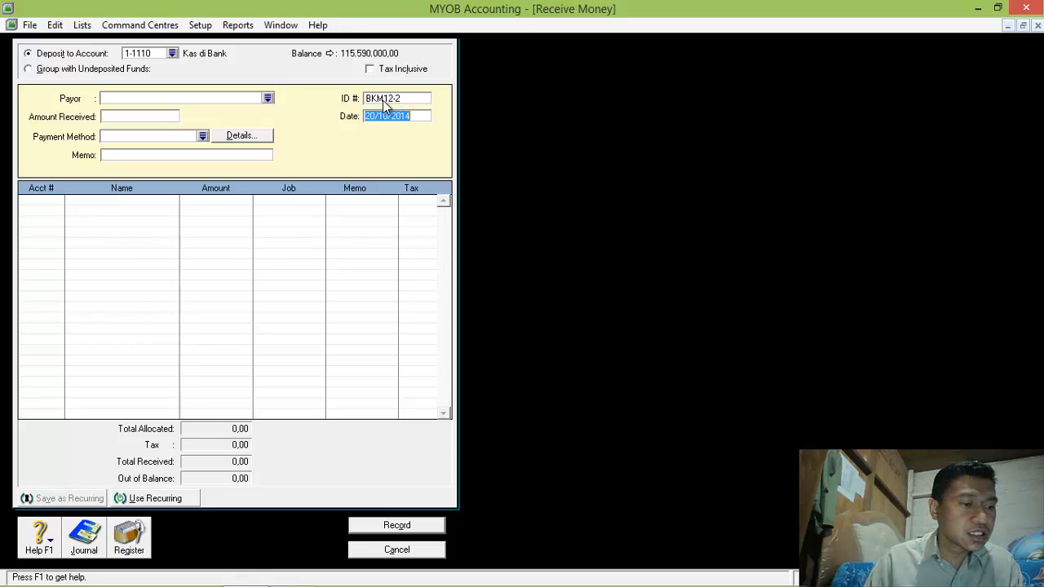
type("11")
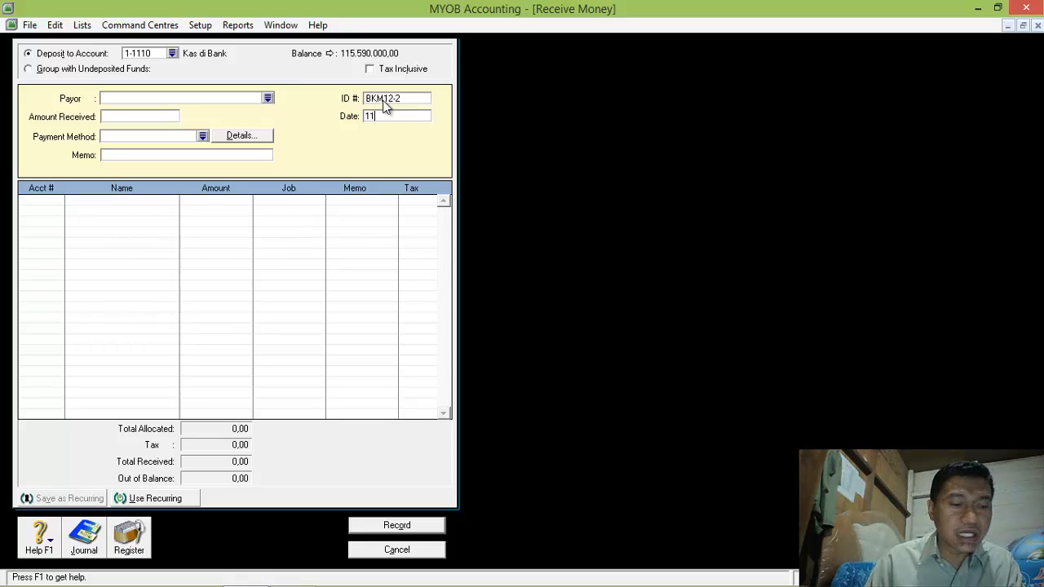
type("/12/2013")
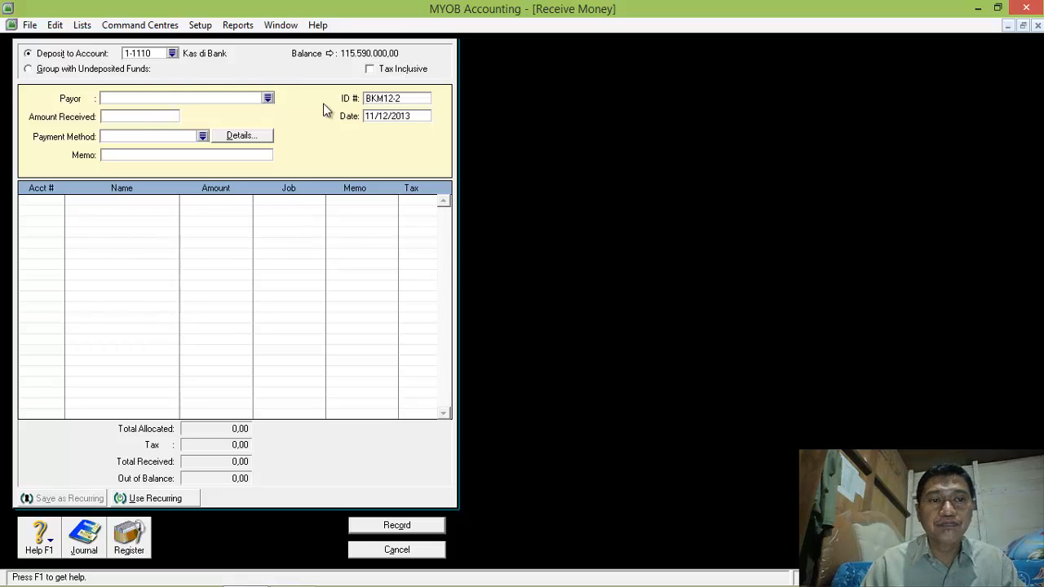
- Enter 63000000 as the amount received and allocate -12000000 to account 9-4000, the fixed-asset sale gain/loss account
left_click(128, 115)
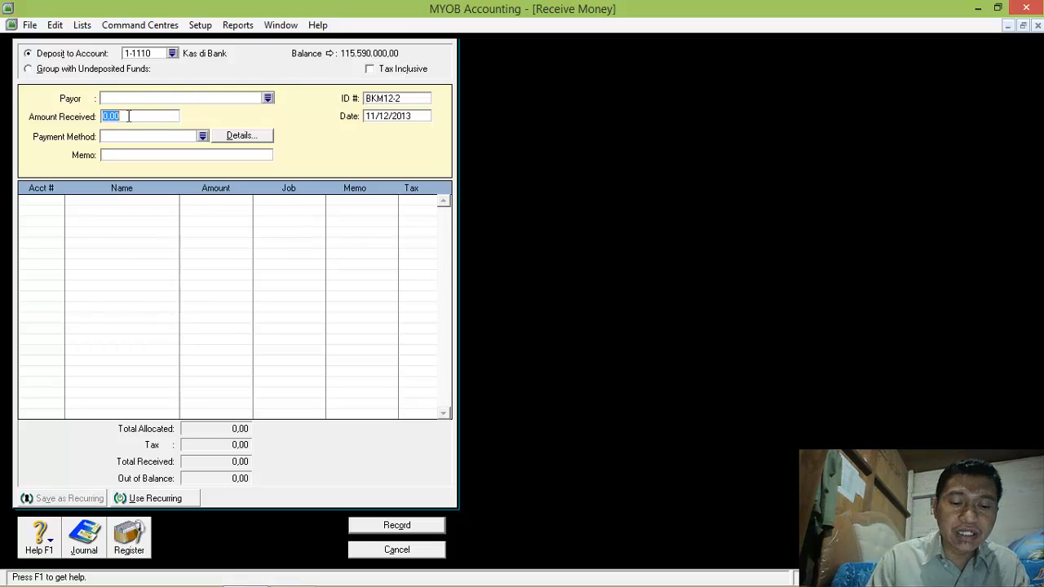
type("63000000")
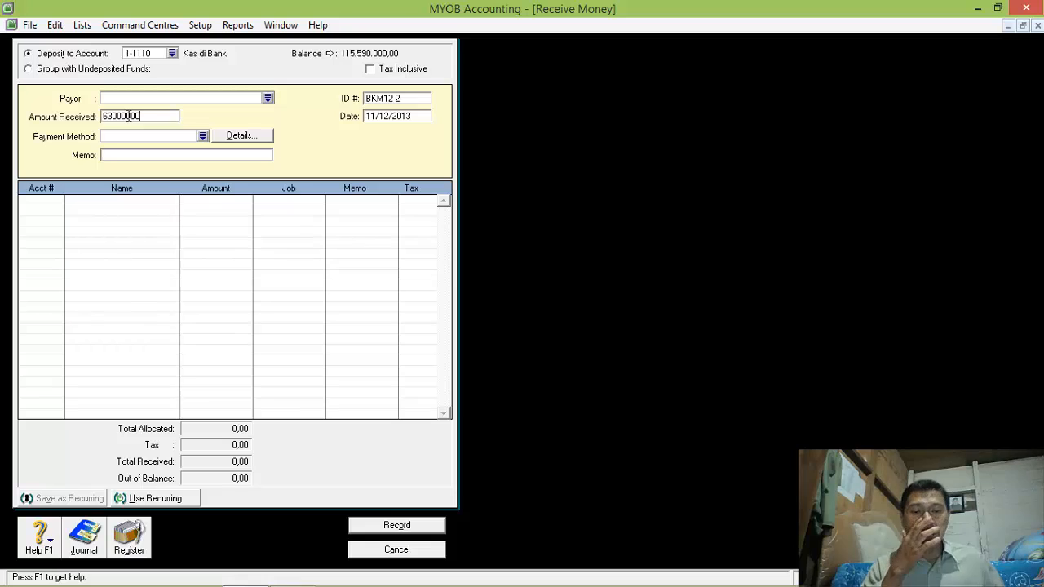
left_click(40, 199)
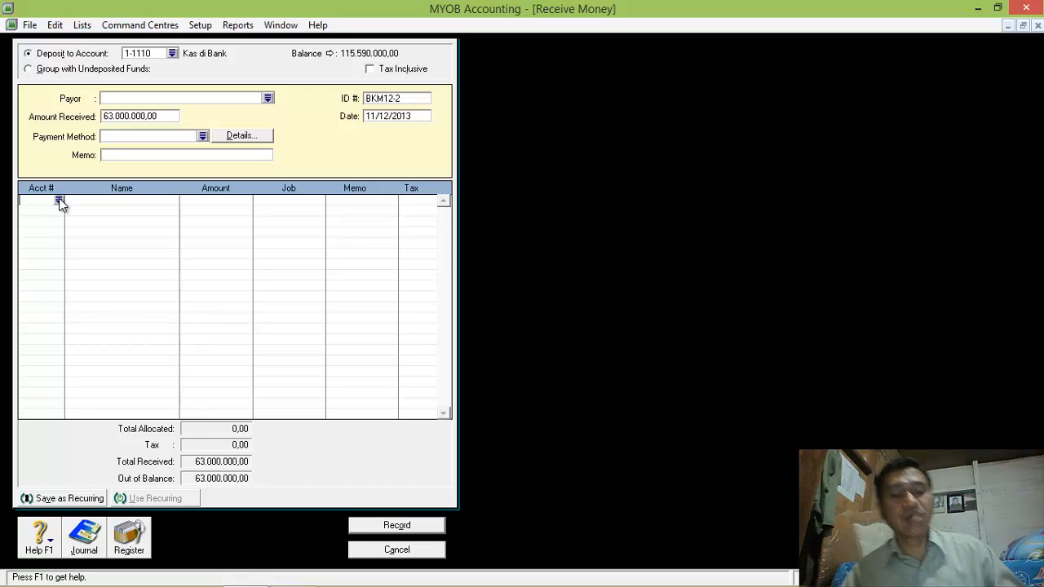
type("4")
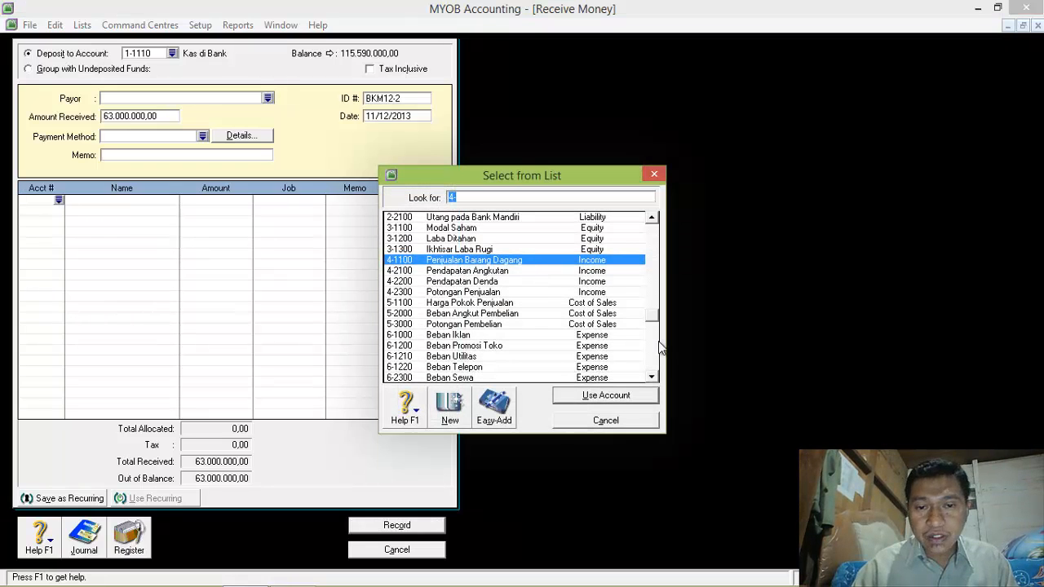
left_click(653, 367)
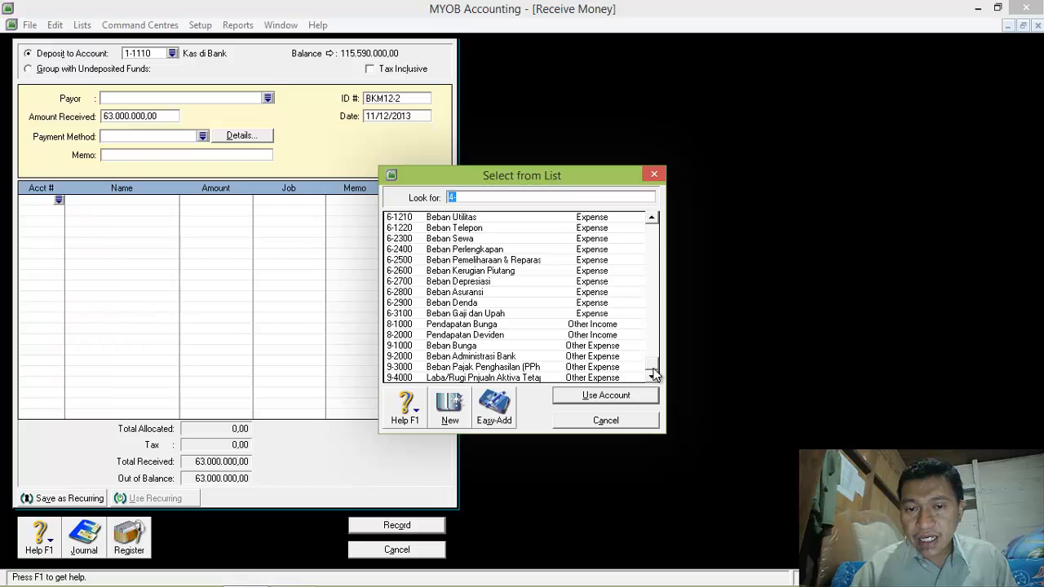
left_click(546, 377)
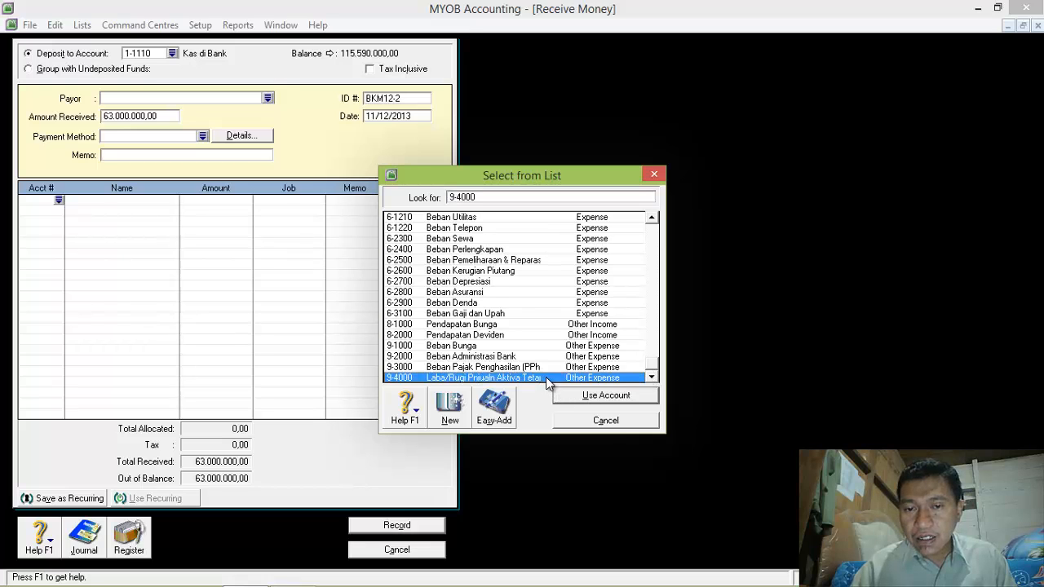
left_click(606, 397)
type("-12")
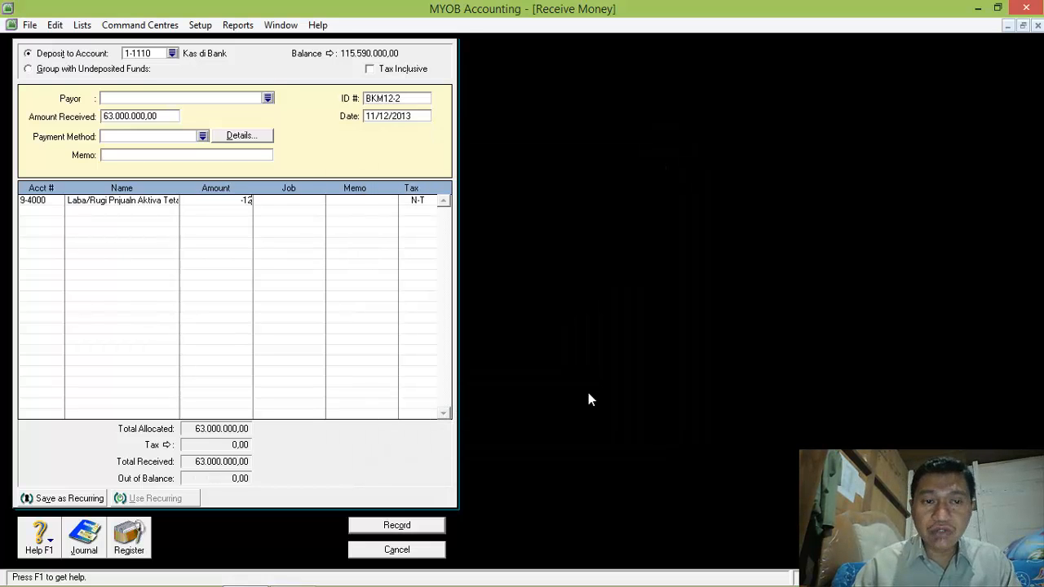
type("000000")
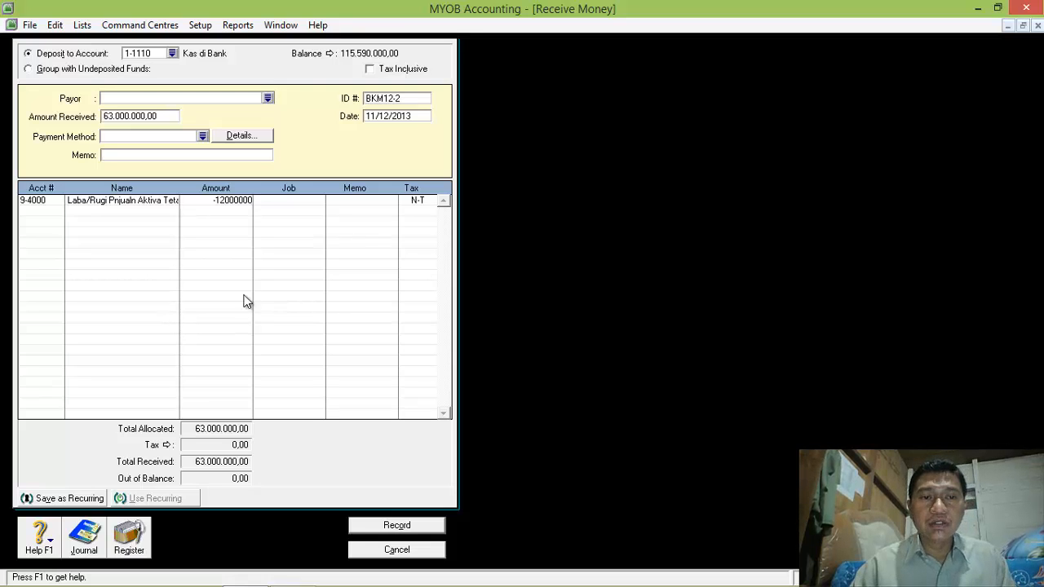
- Add a second allocation line for account 1-3302, the vehicle accumulated depreciation account, with an amount of 5000000
left_click(50, 208)
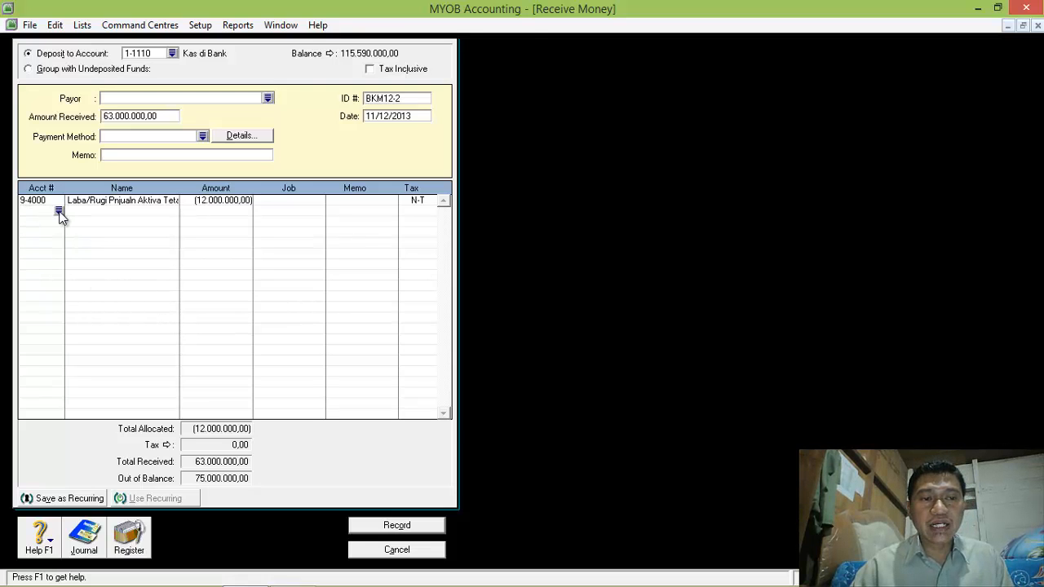
left_click(59, 211)
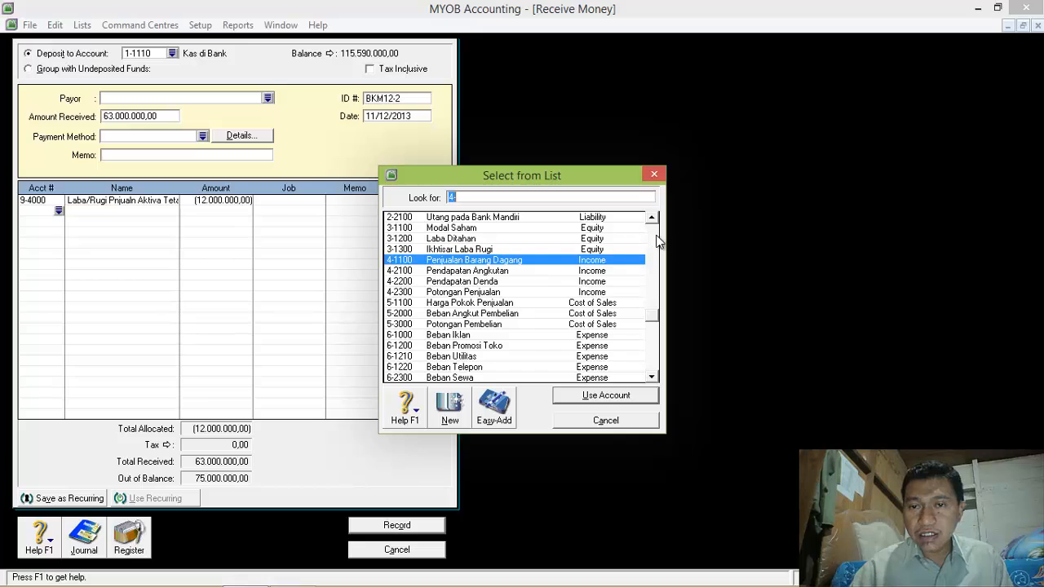
left_click(652, 238)
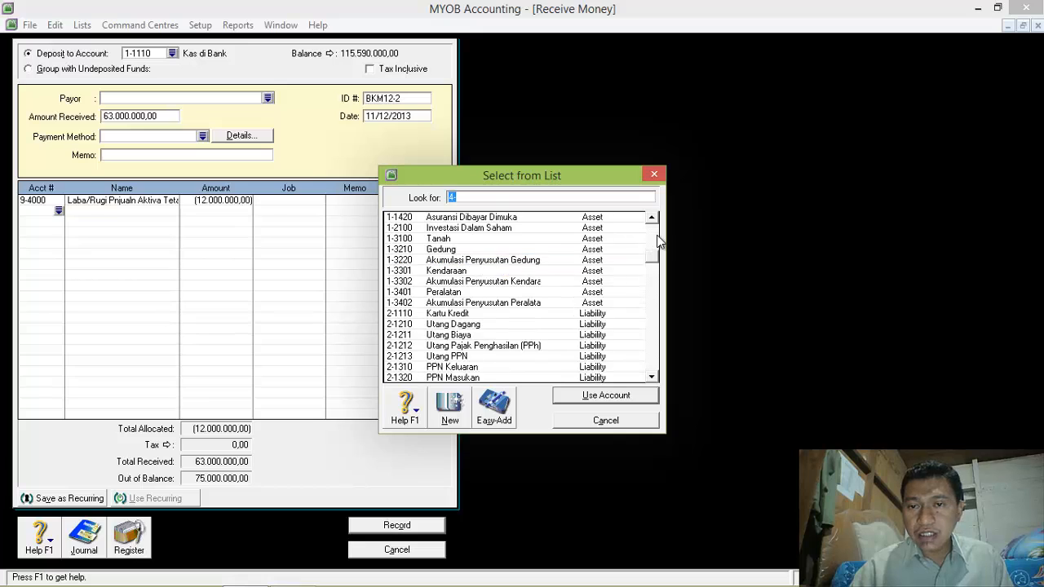
left_click(494, 283)
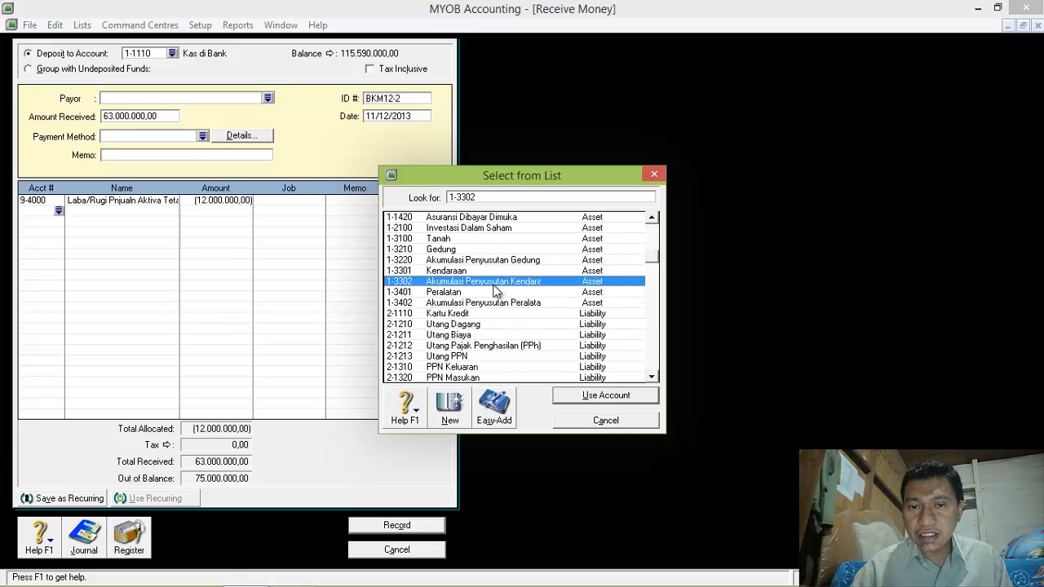
left_click(605, 396)
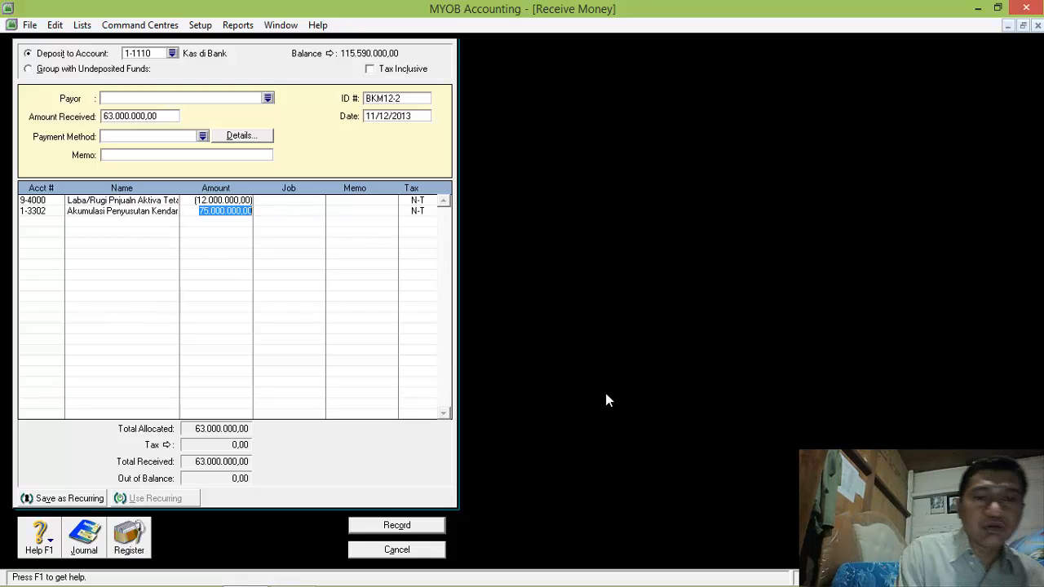
type("-500000")
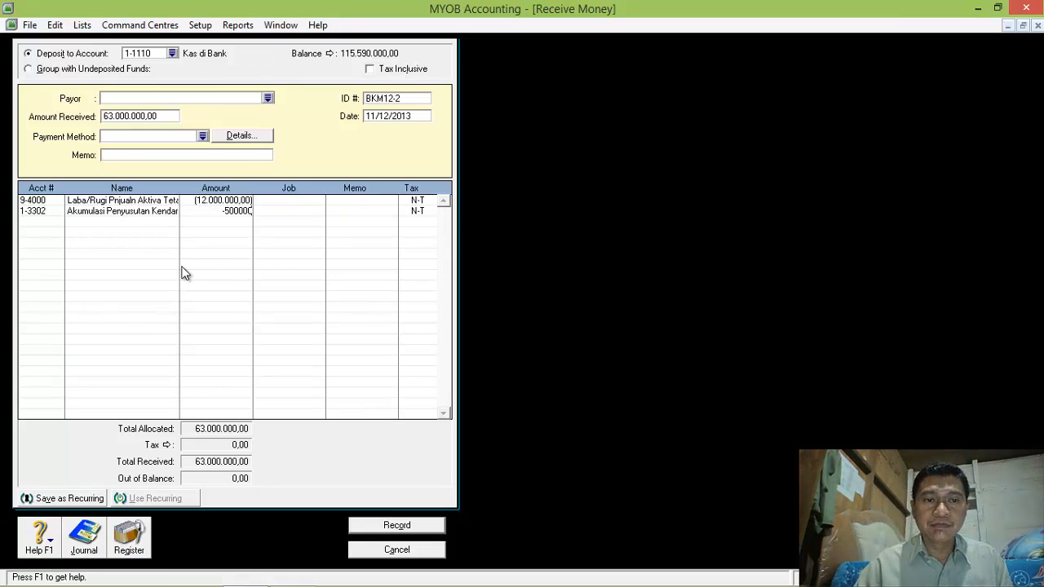
left_click(36, 221)
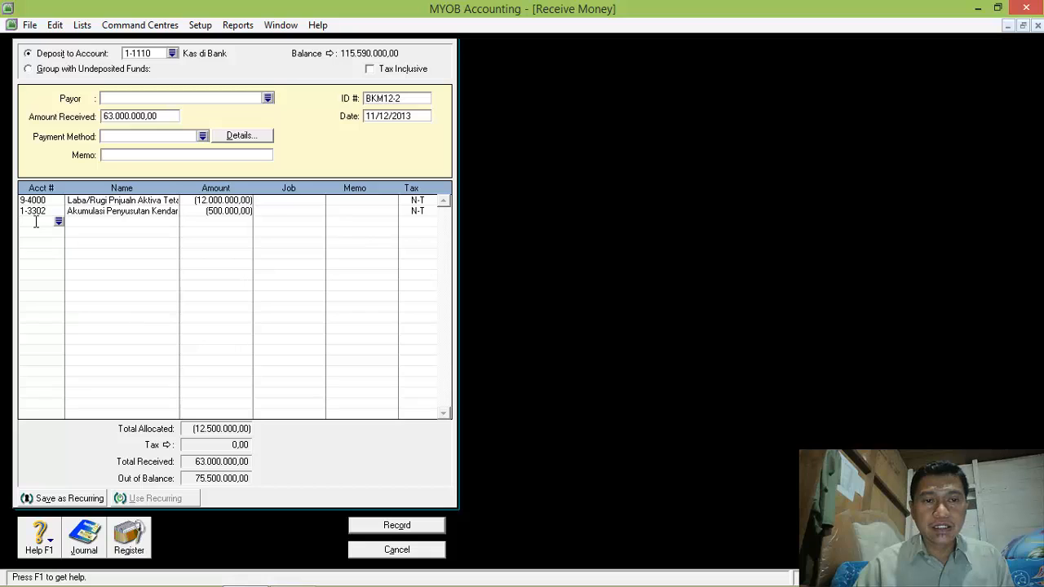
left_click(214, 212)
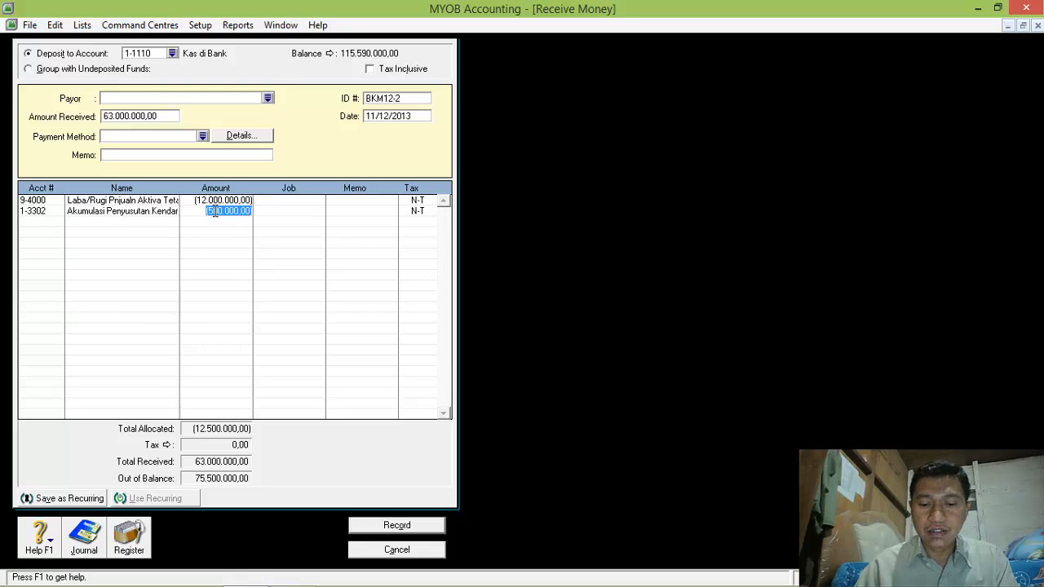
type("5000000")
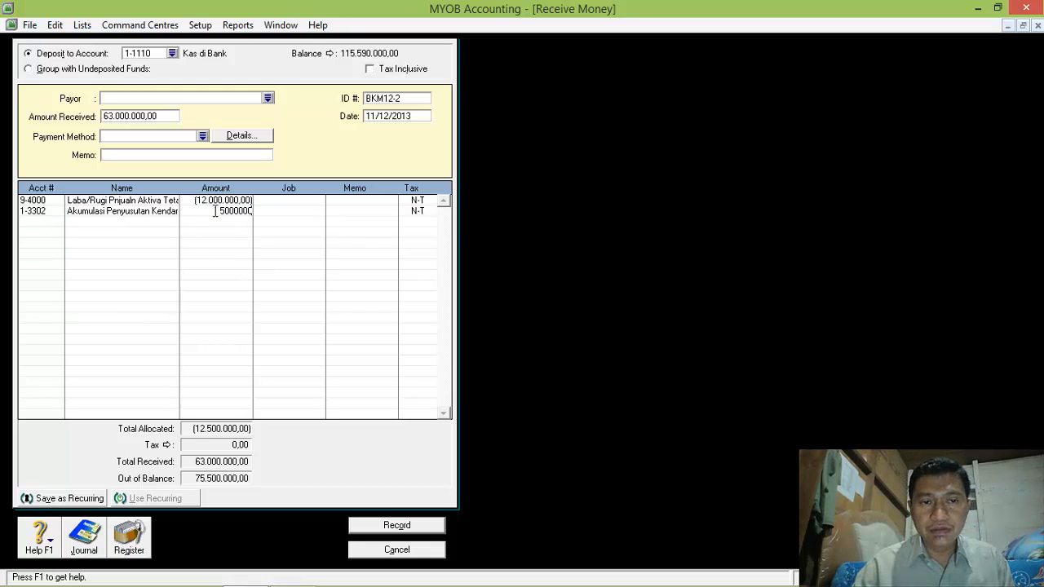
- Add a third allocation line for account 1-3301 Kendaraan and accept its proposed amount
left_click(53, 221)
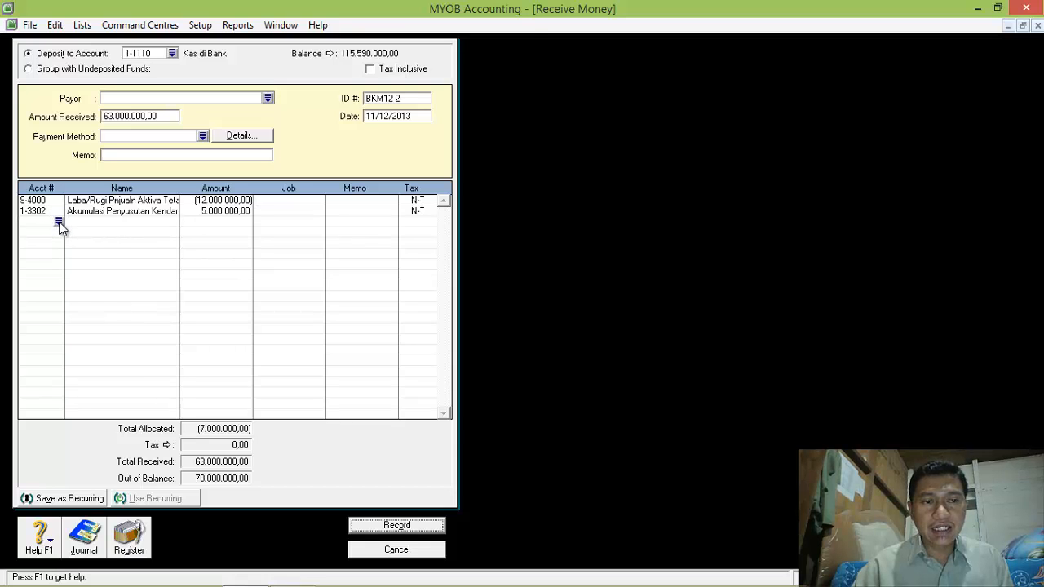
type("4")
left_click(654, 234)
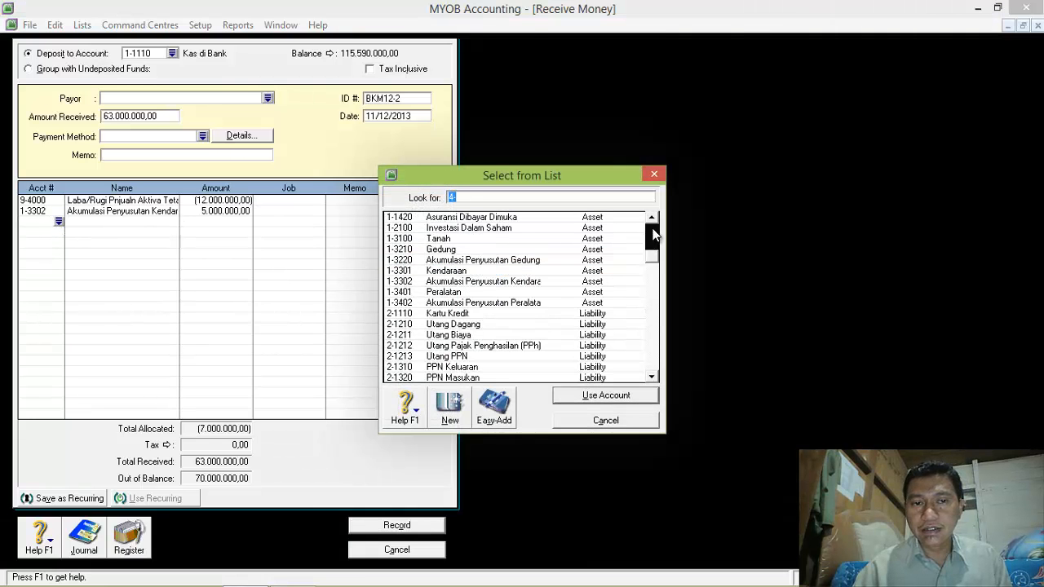
left_click(462, 271)
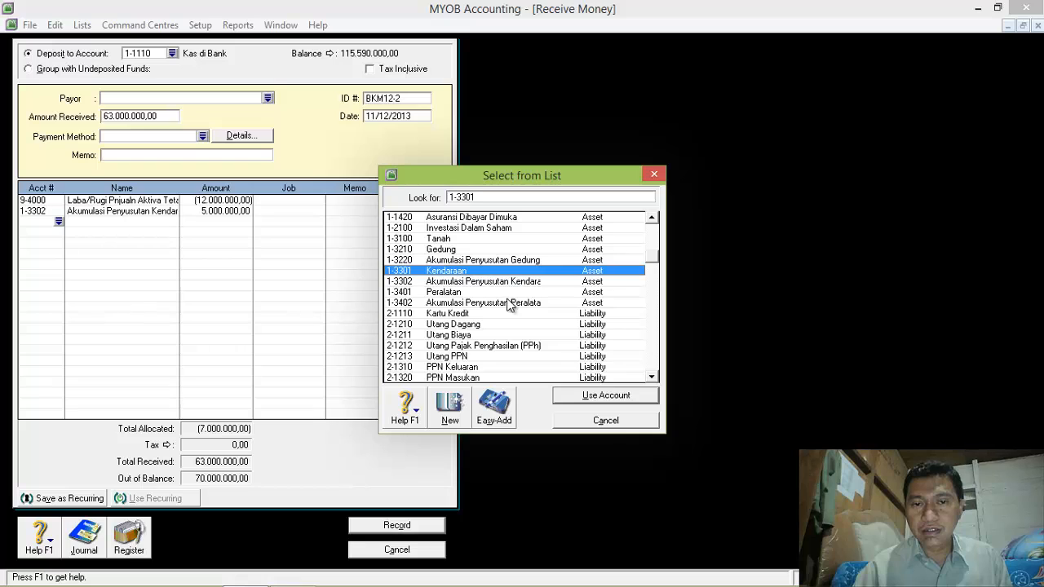
left_click(595, 395)
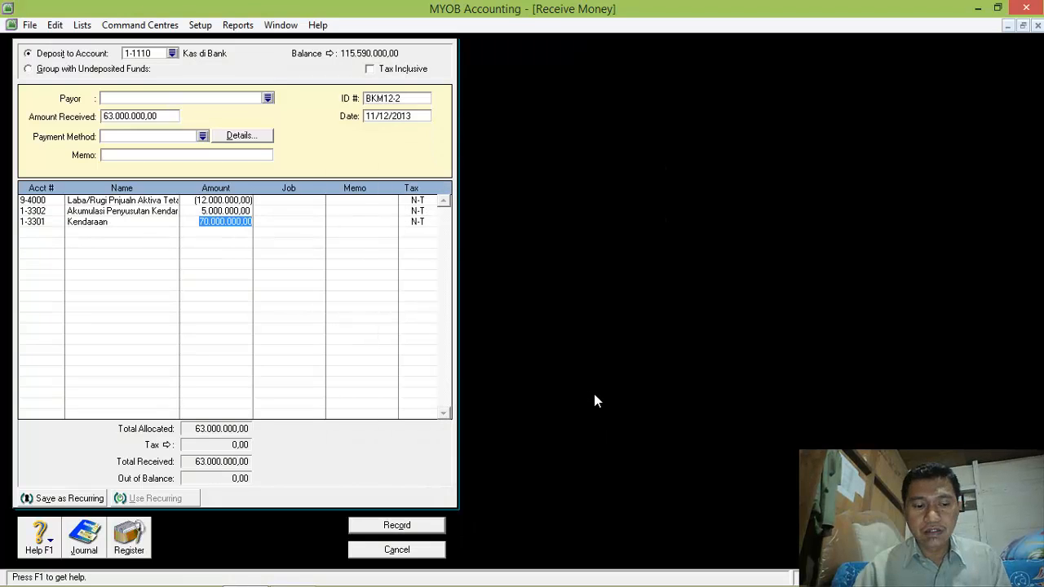
key("Tab")
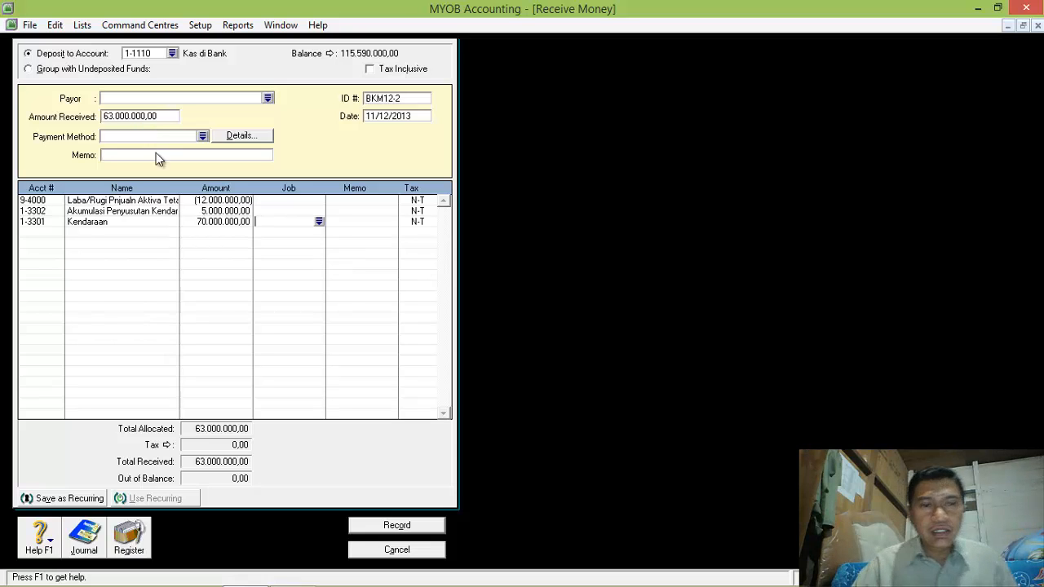
- Make the amount on the 1-3302 accumulated depreciation line negative, -5000000
left_click(204, 211)
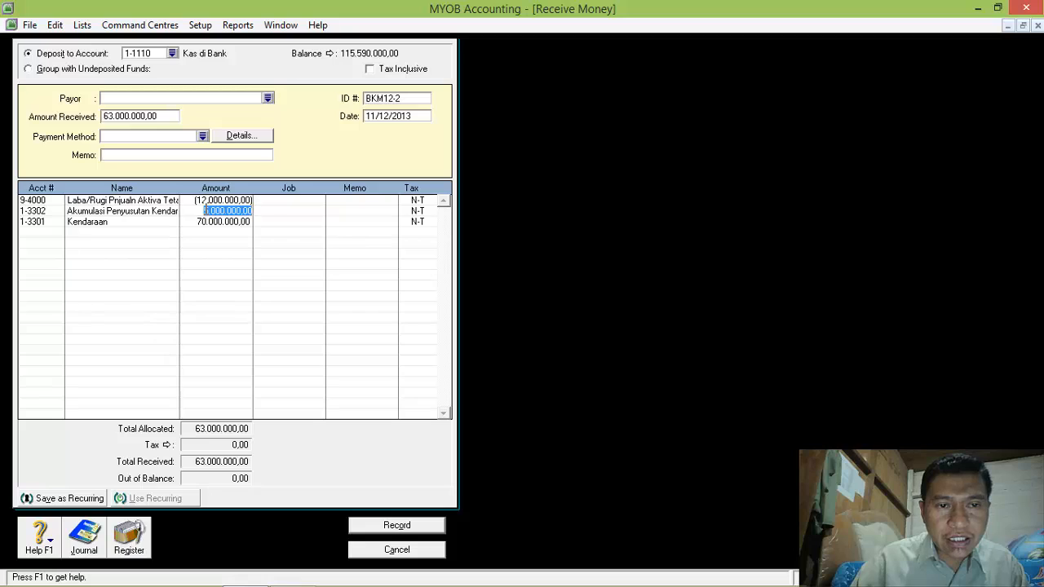
left_click(205, 210)
type("-")
key("Tab")
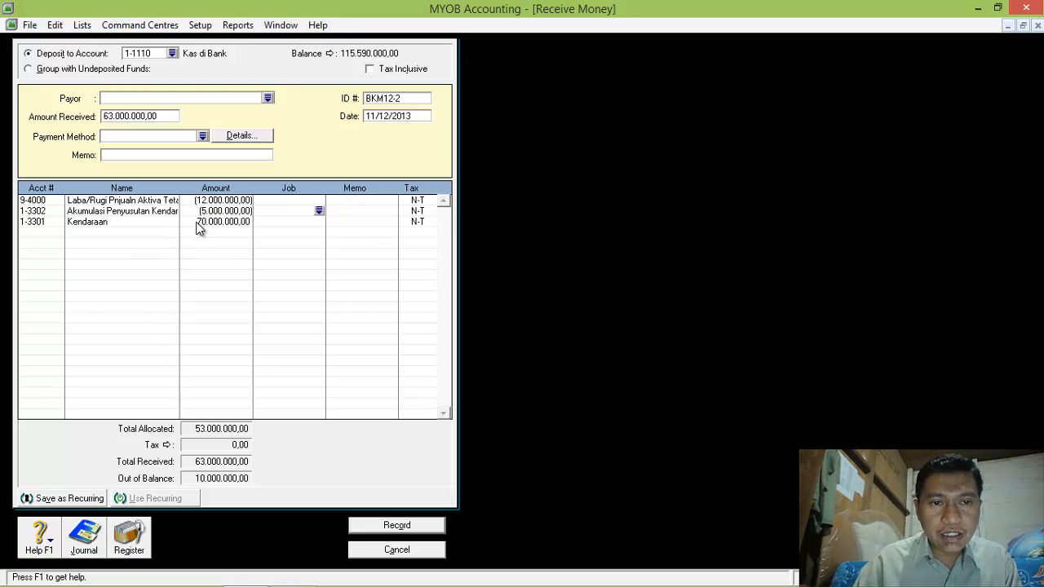
- Reselect account 1-3301 Kendaraan on the third allocation line, keeping its amount
key("Tab")
key("Tab")
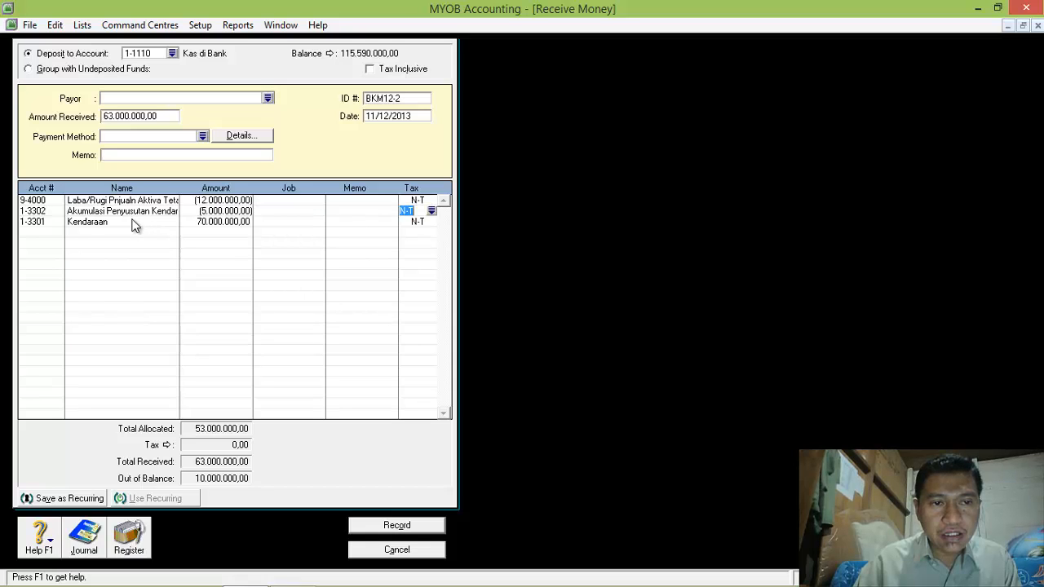
key("Tab")
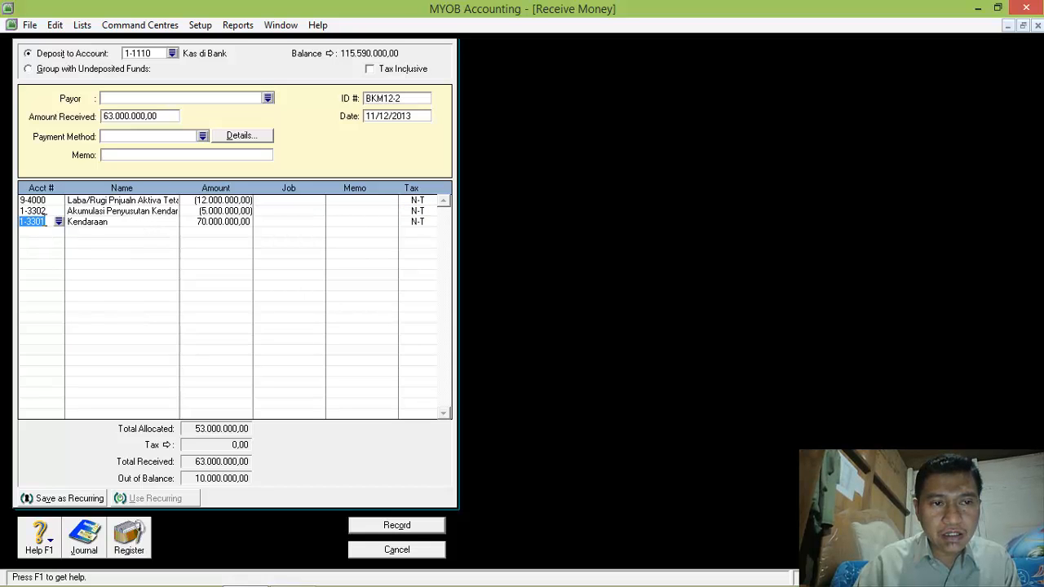
left_click(58, 221)
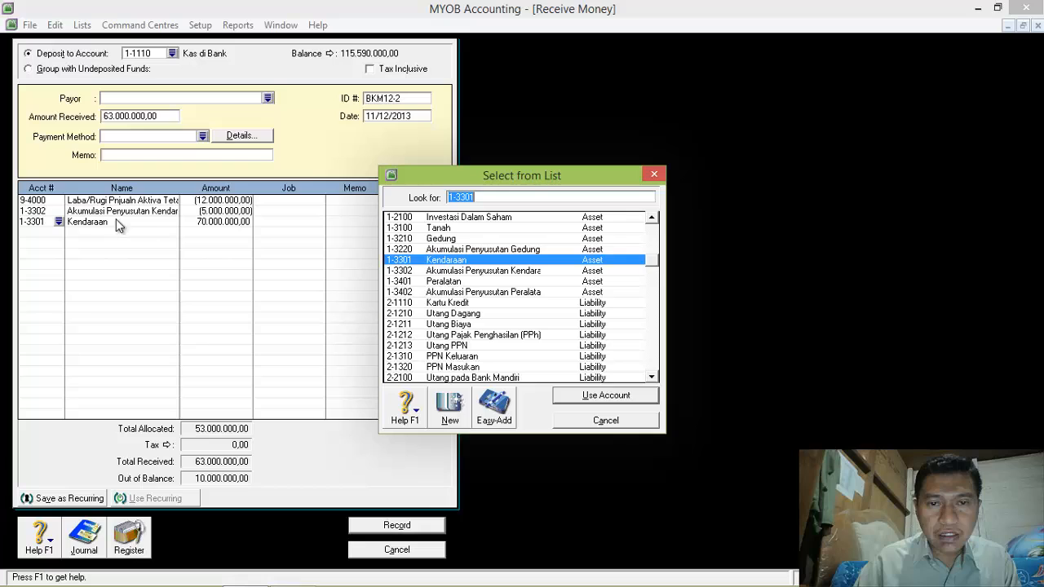
double_click(467, 262)
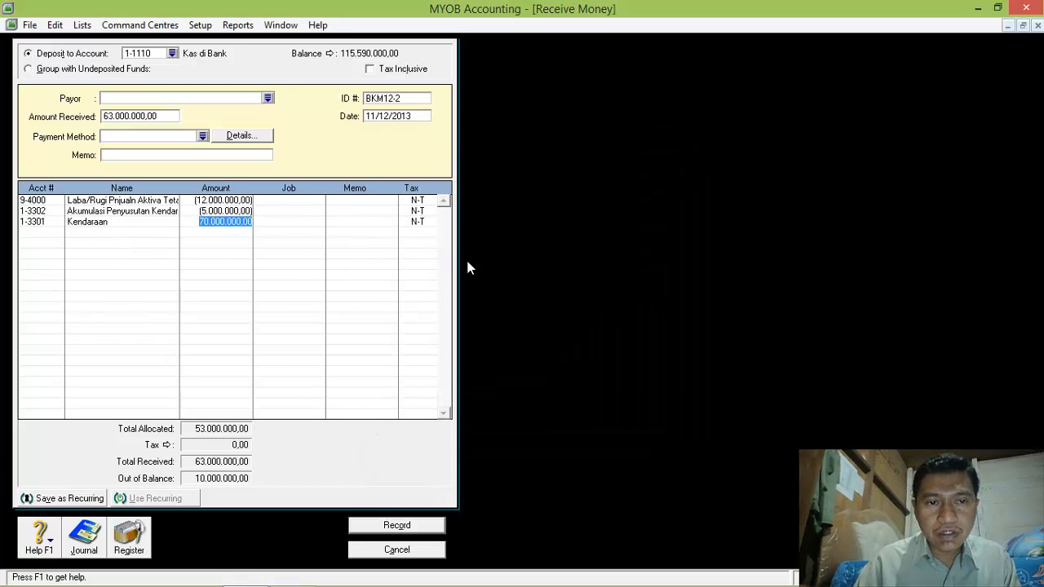
key("Tab")
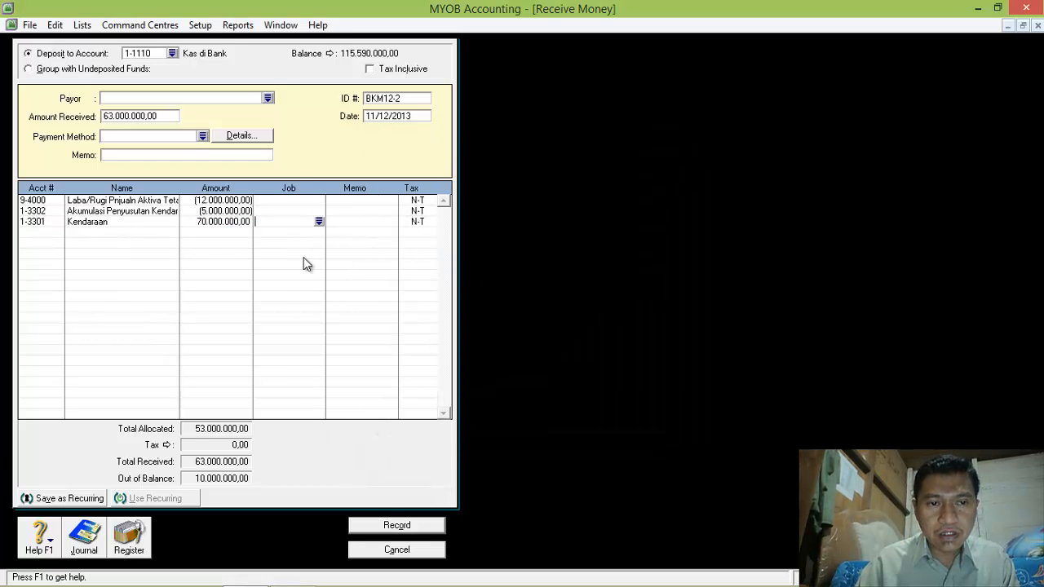
- Set the amount on the 1-3301 Kendaraan line to 80000000
left_click(201, 220)
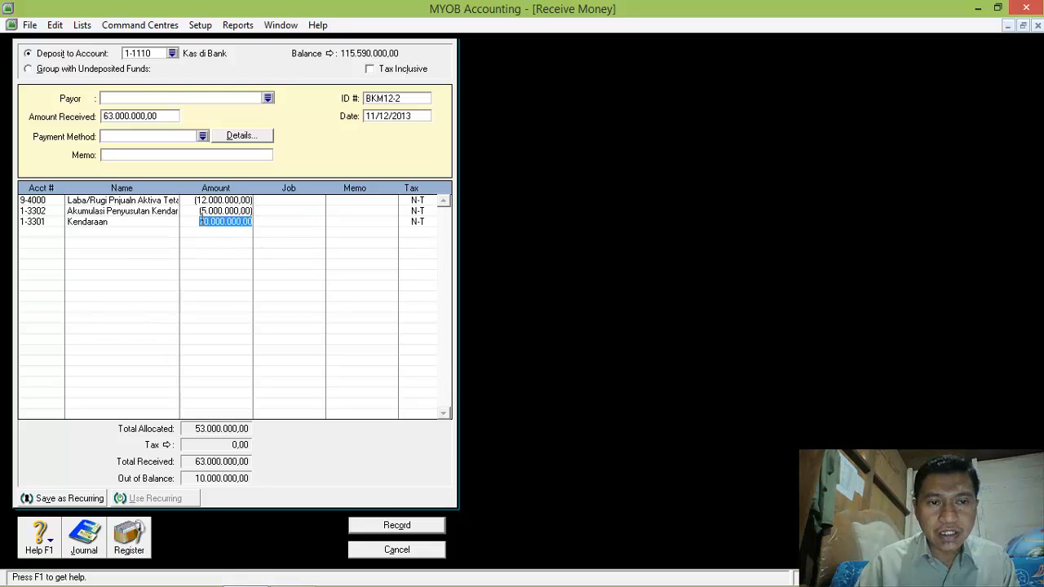
type("80000000")
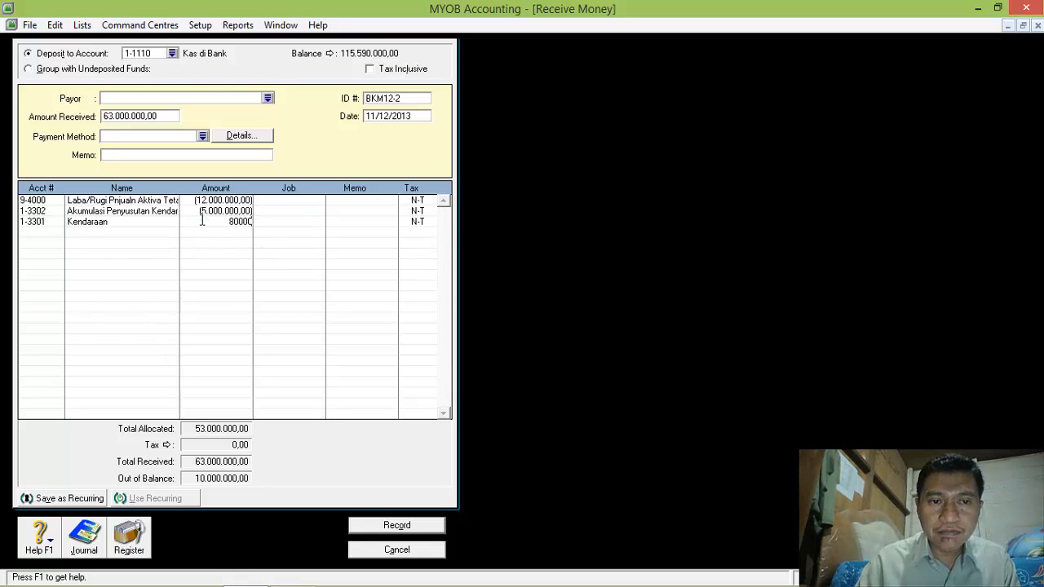
key("Tab")
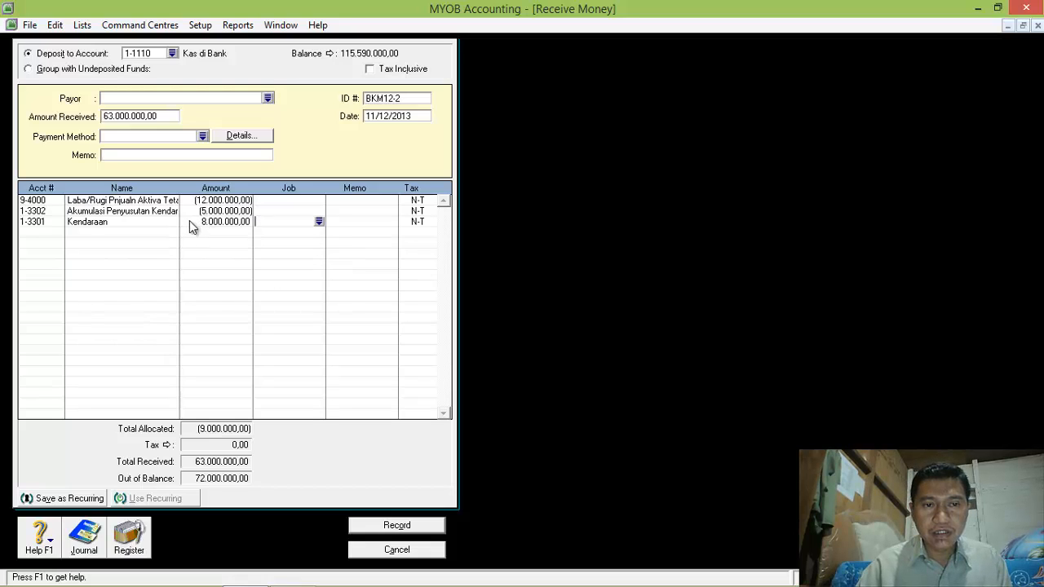
left_click(211, 224)
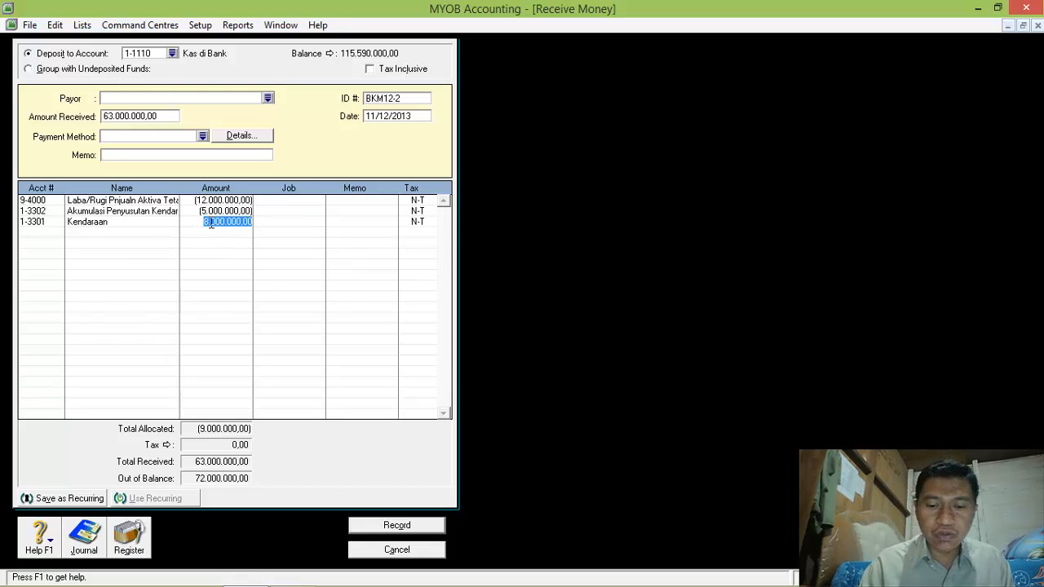
type("80.000.00")
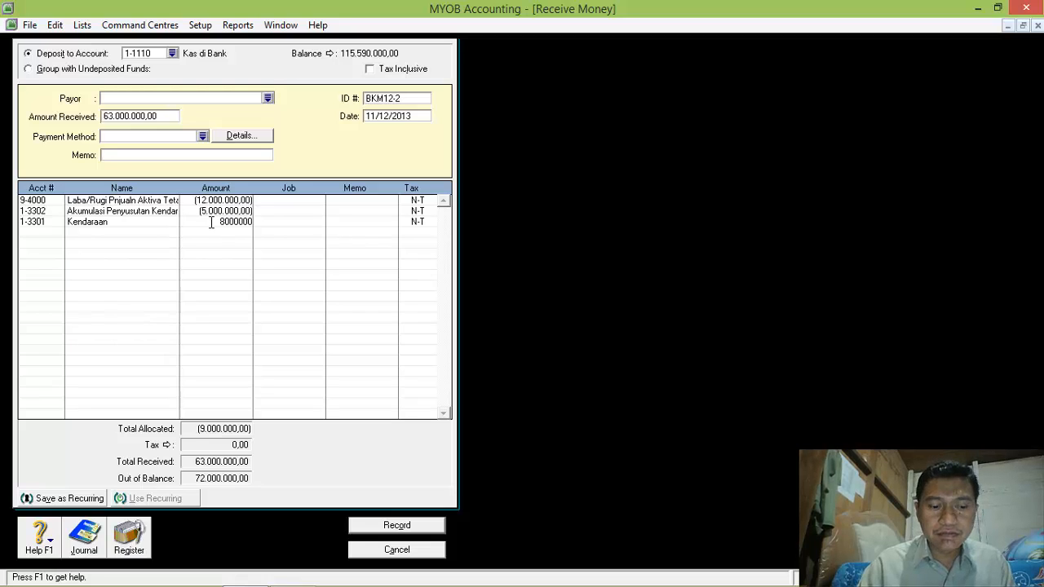
type("0")
key("Tab")
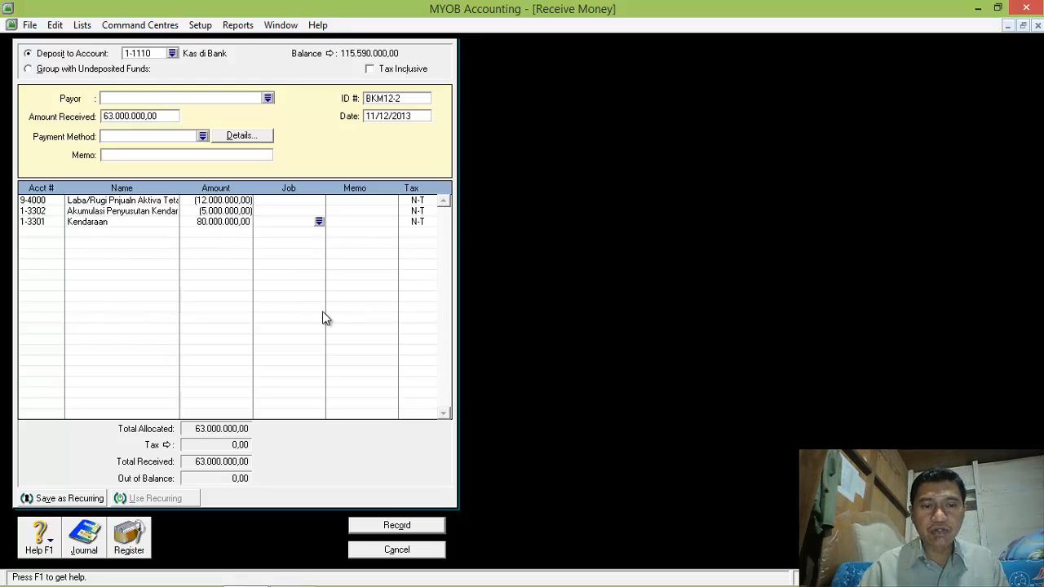
- Record the vehicle sale receipt, review its entry in the receipts journal and close the receipt form
left_click(396, 525)
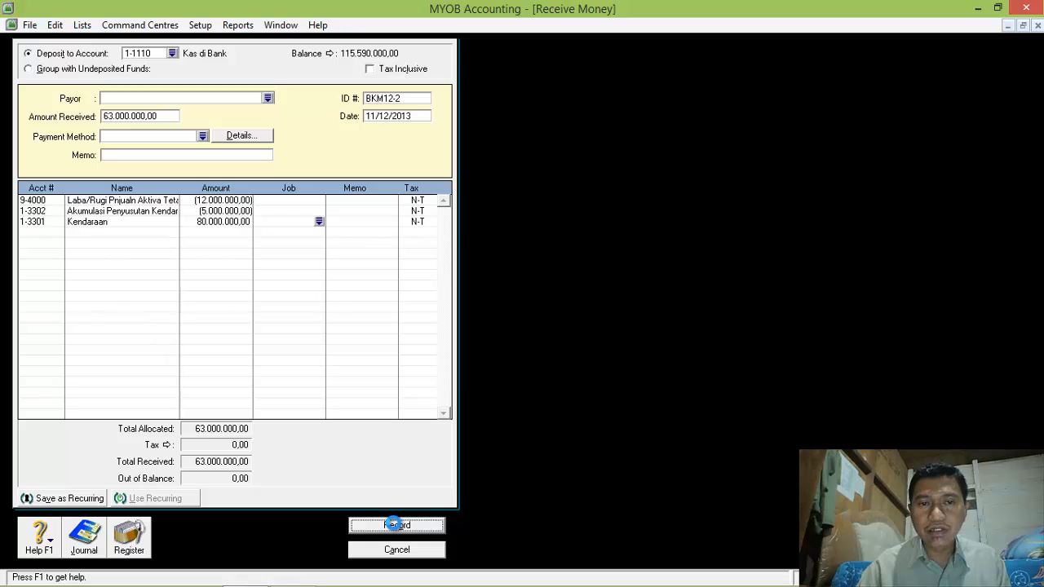
left_click(84, 536)
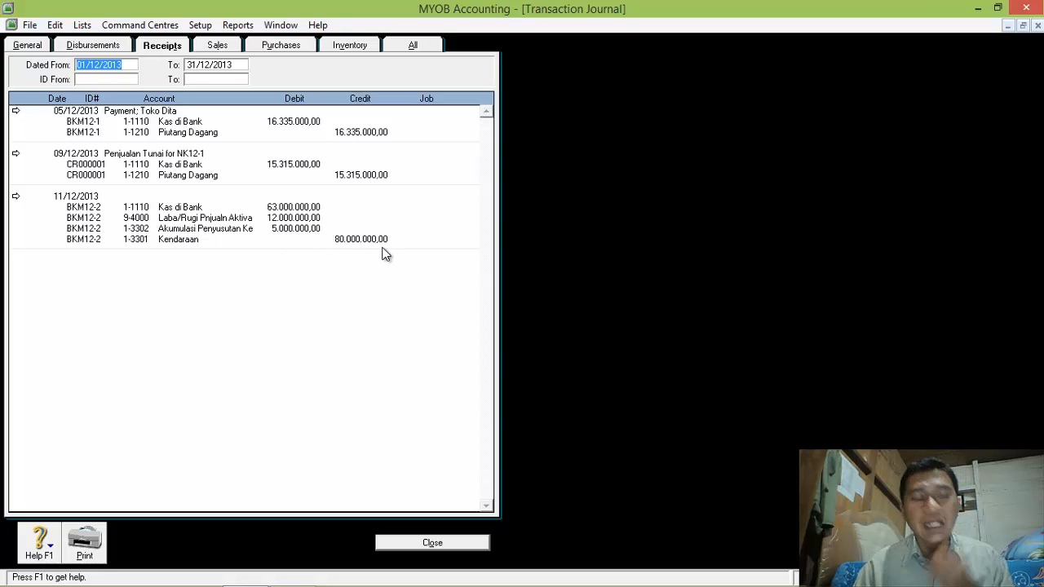
left_click(451, 544)
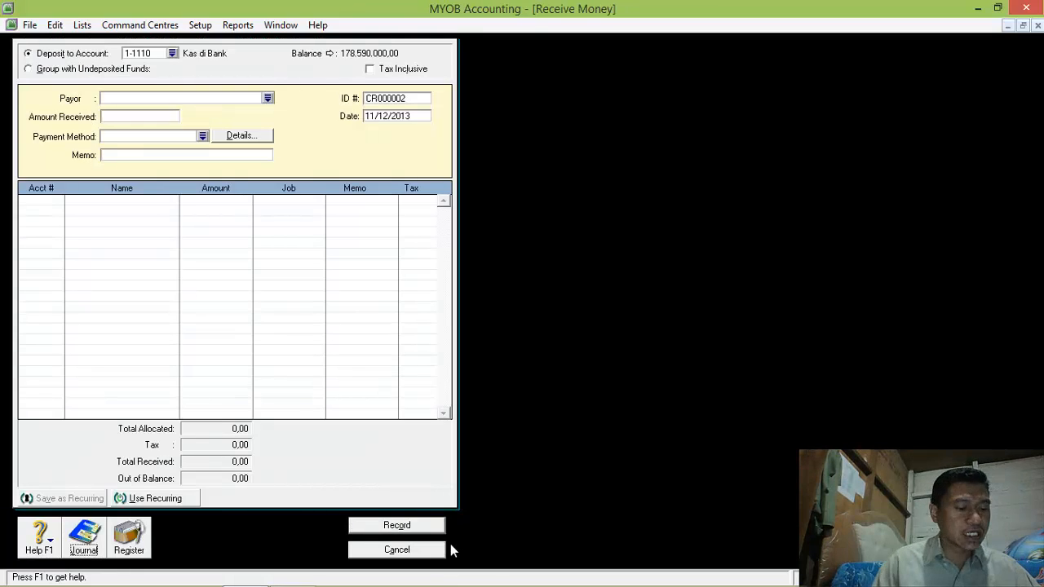
left_click(423, 551)
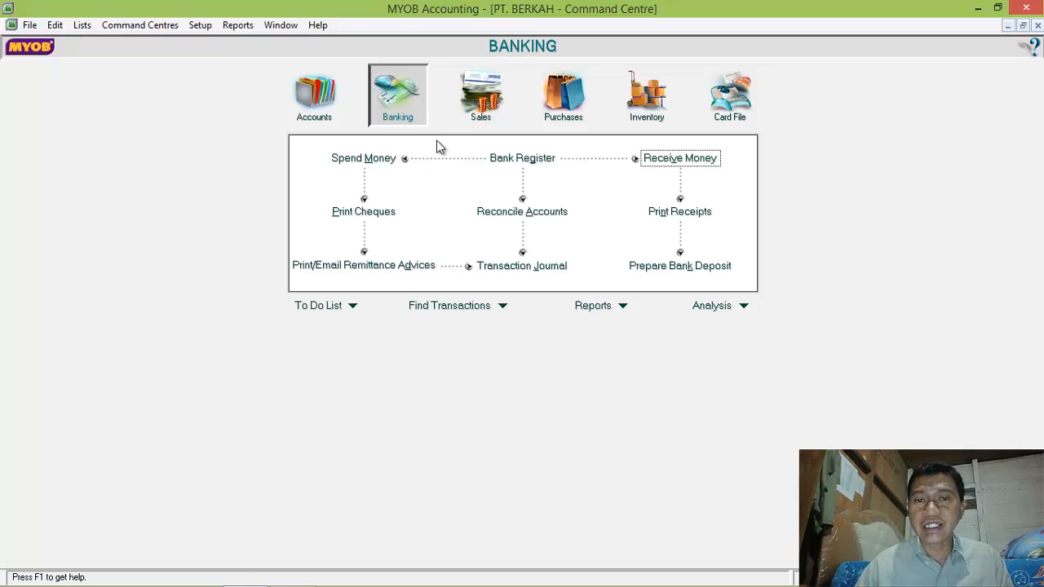
- Start a customer payment receipt from the Sales command centre and select Toko Baru as the customer
left_click(487, 105)
left_click(704, 194)
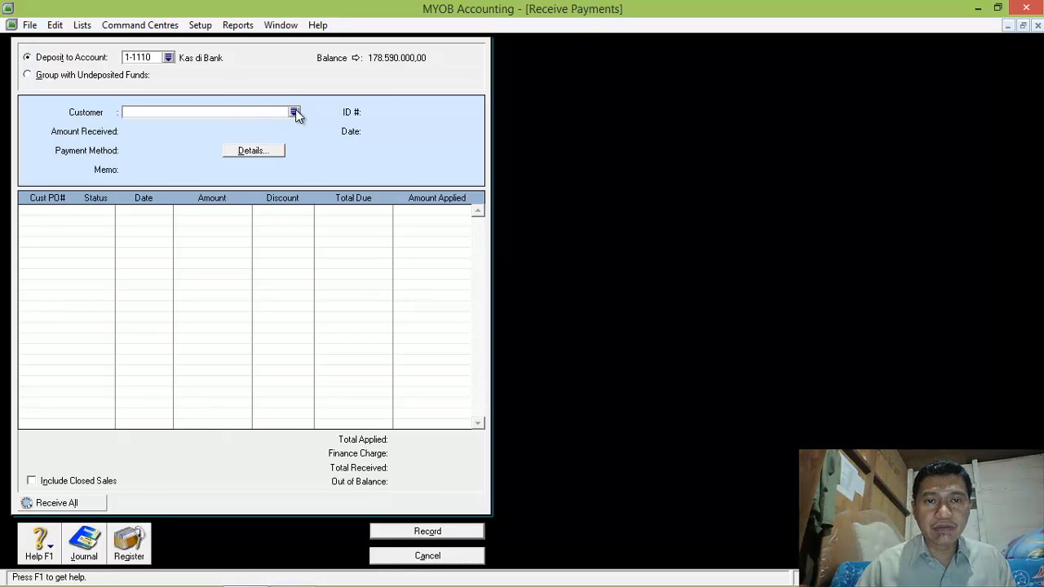
left_click(294, 111)
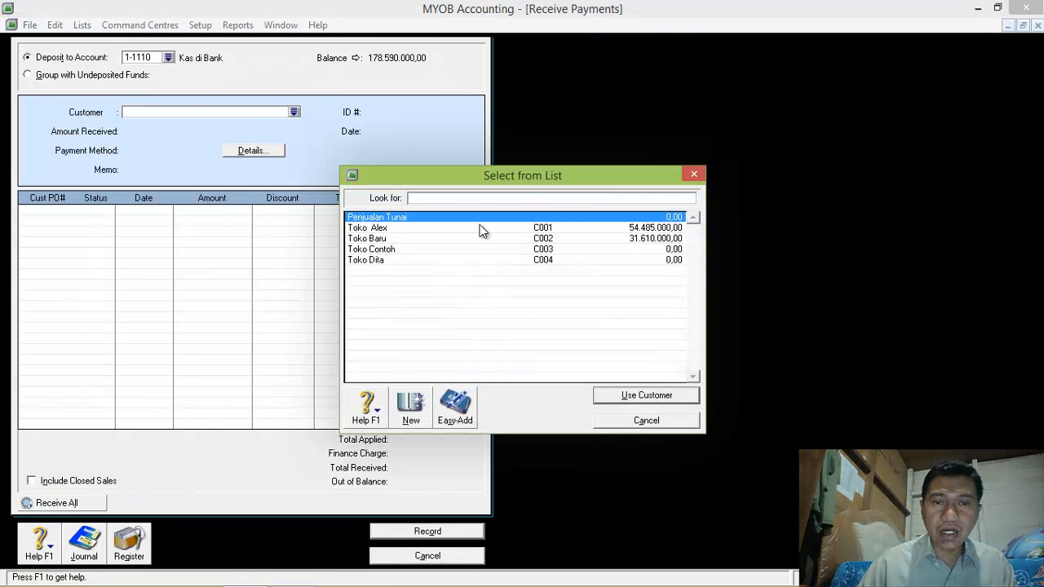
left_click(395, 238)
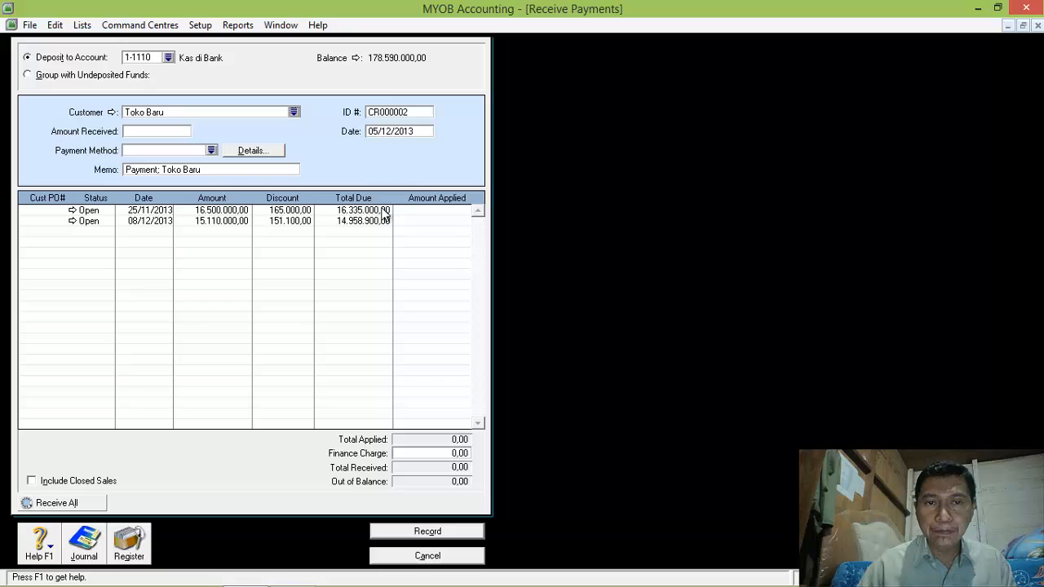
- Set the Toko Baru payment's ID to BKM12-3 and its date to 12/12/2013
left_click(393, 114)
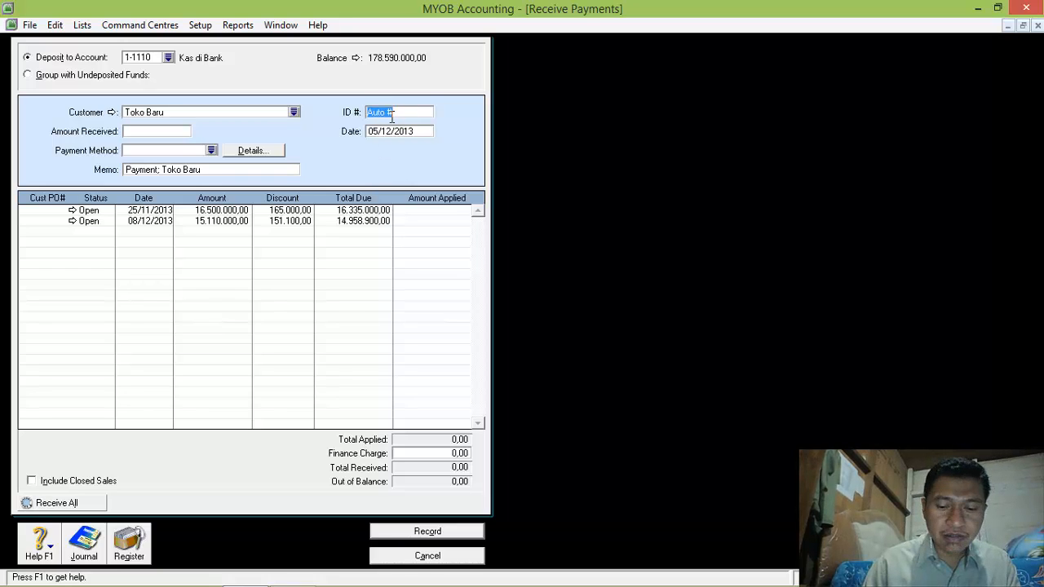
type("BKM12")
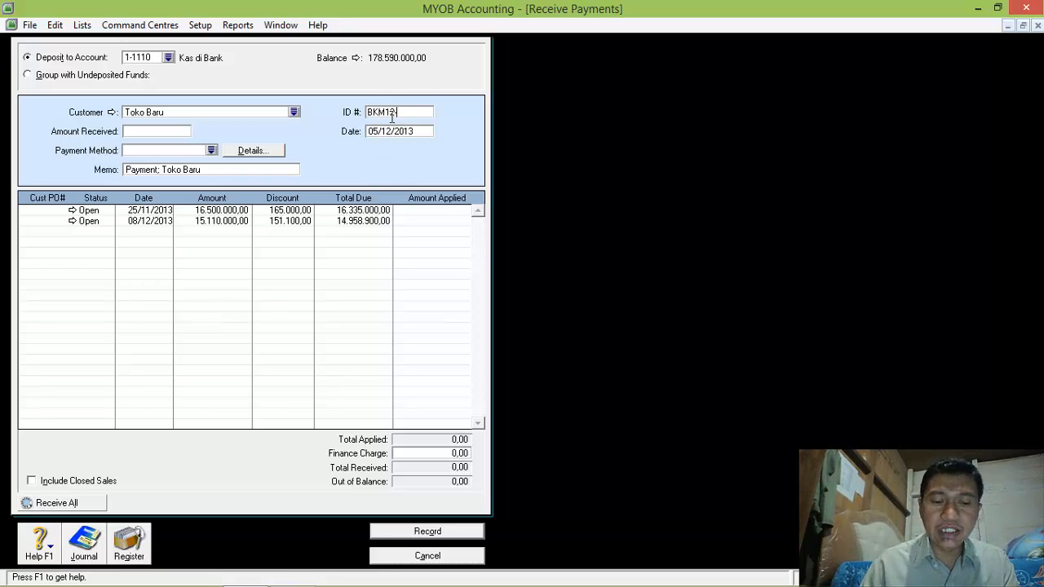
type("-3")
key("Tab")
type("12")
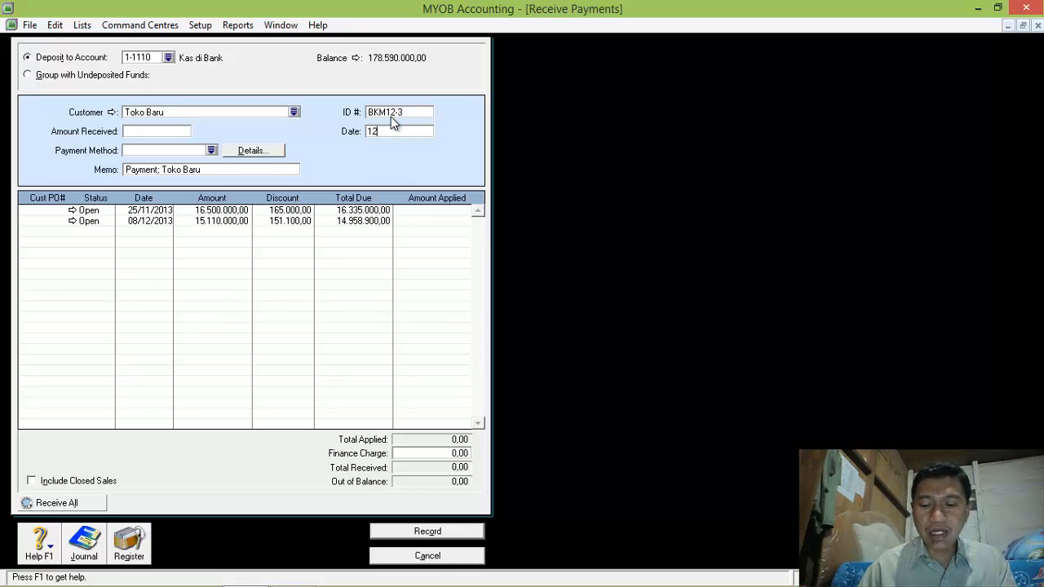
type("/12/2013")
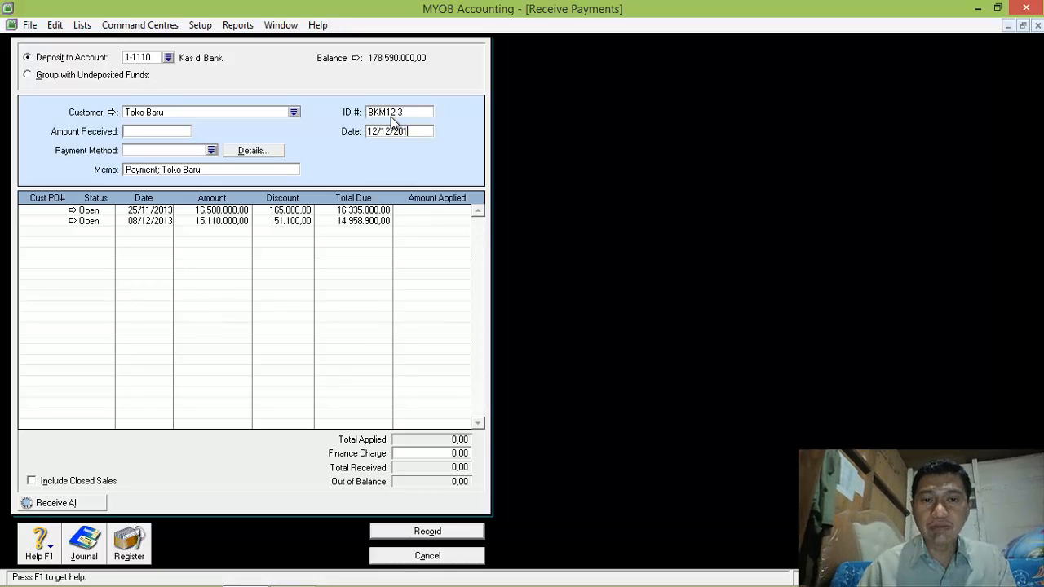
- Enter 16500000 as the amount received, apply it to the 25/11/2013 invoice, and record the payment
left_click(184, 131)
type("16500000")
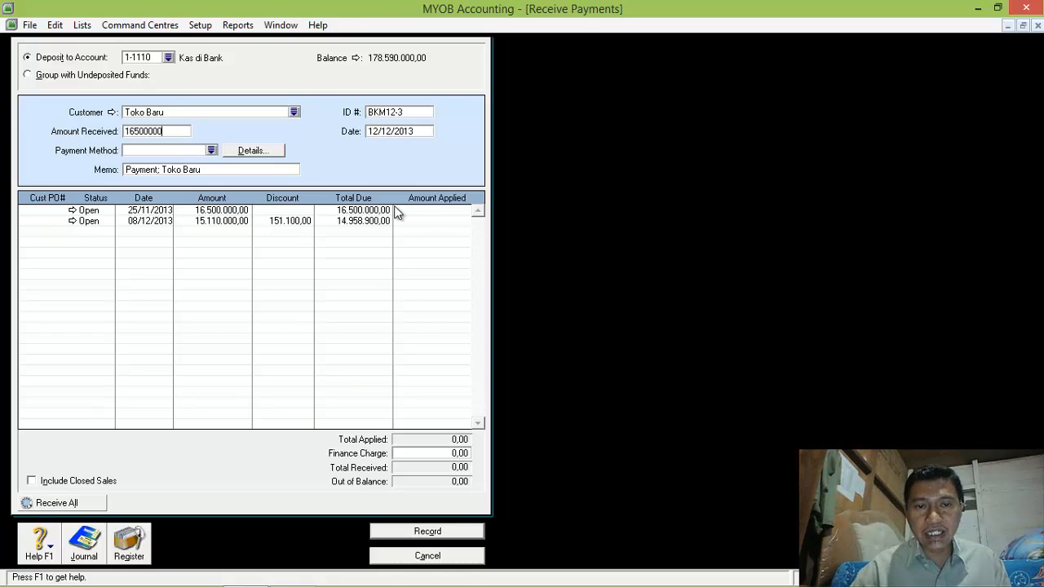
left_click(422, 210)
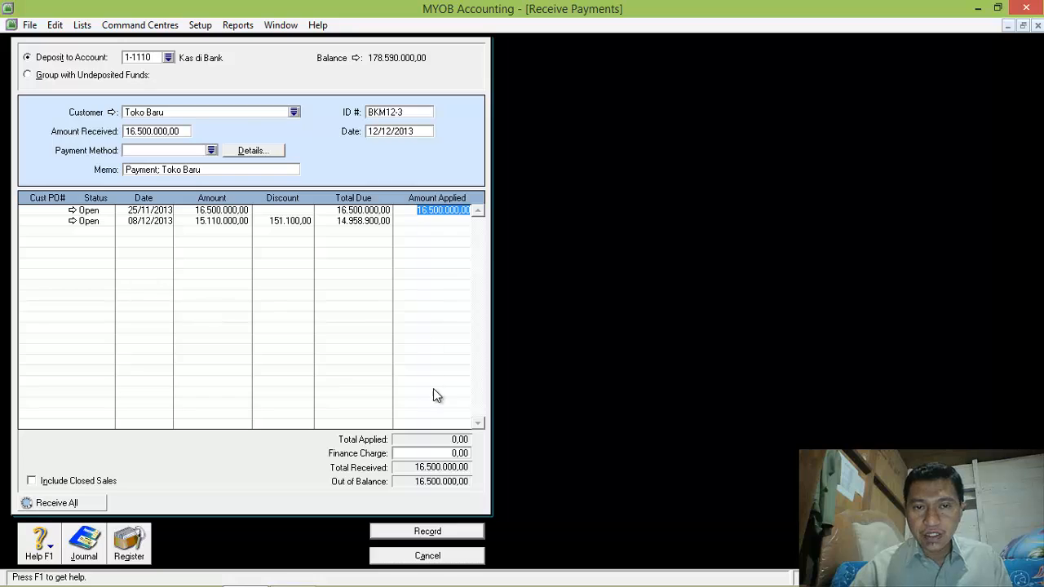
left_click(429, 531)
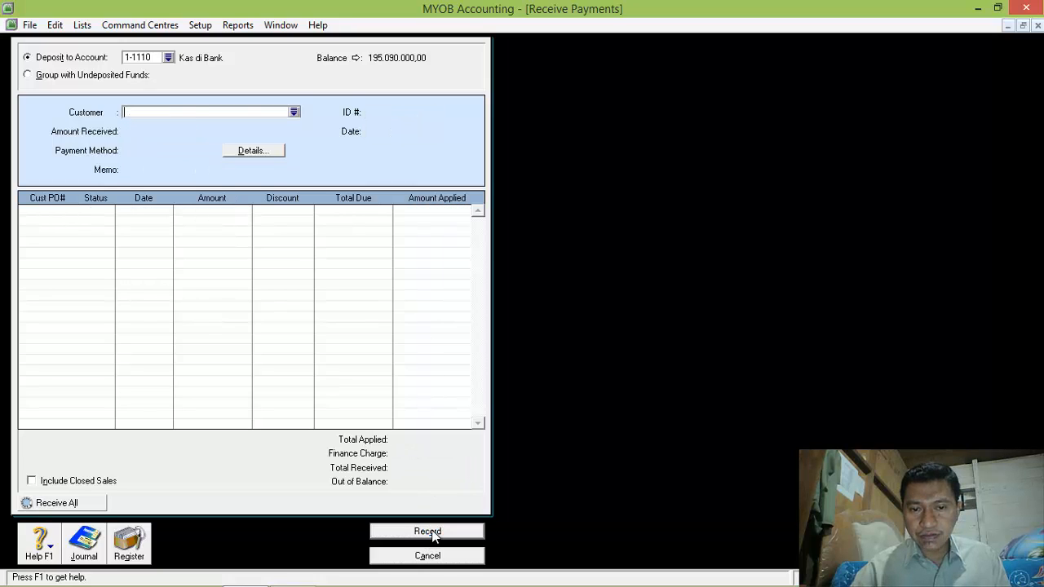
left_click(432, 531)
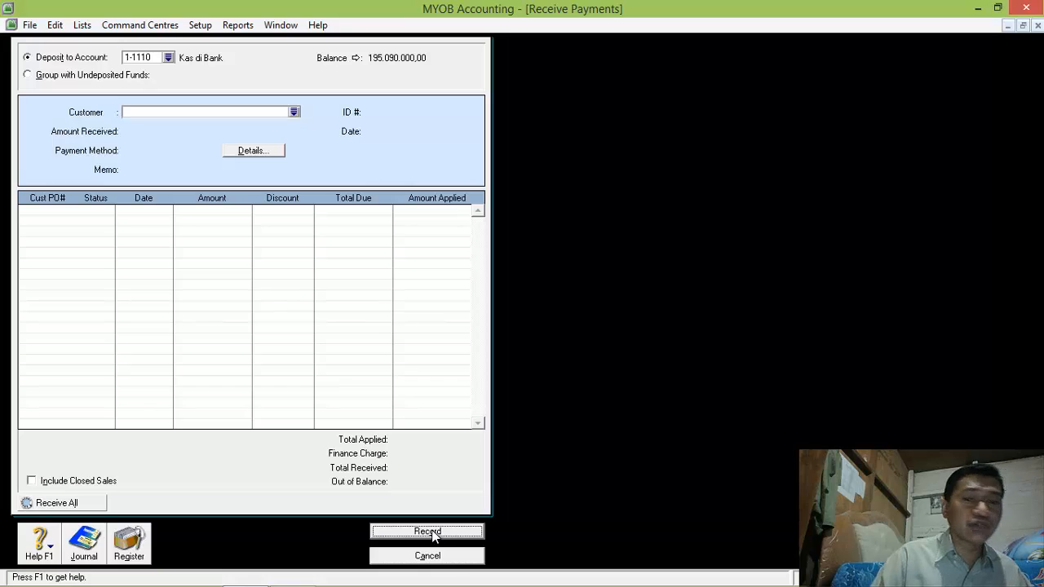
left_click(431, 555)
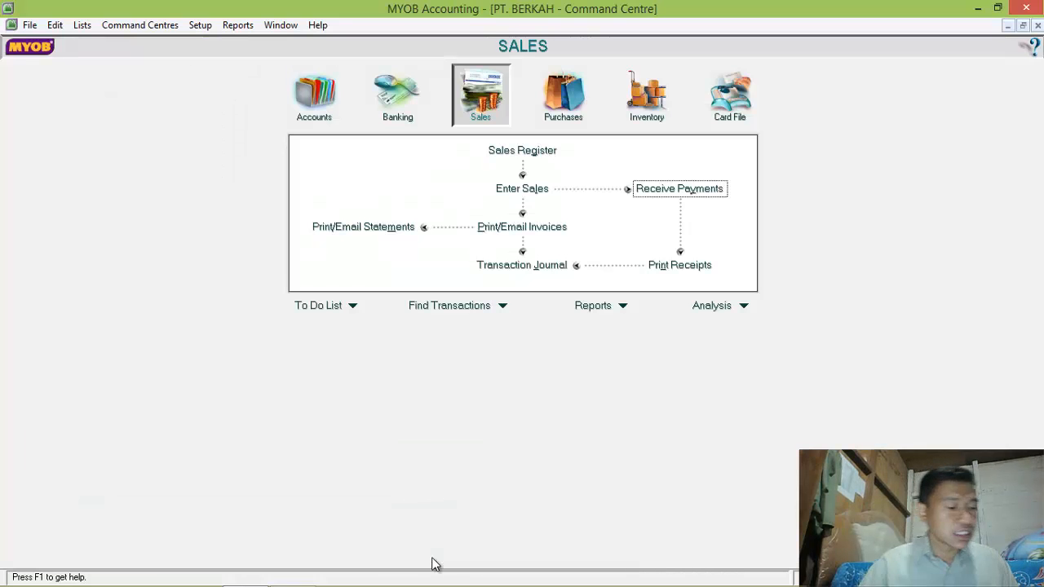
- Start a new purchase bill and select PT. Cipta Pesona as the supplier
left_click(569, 100)
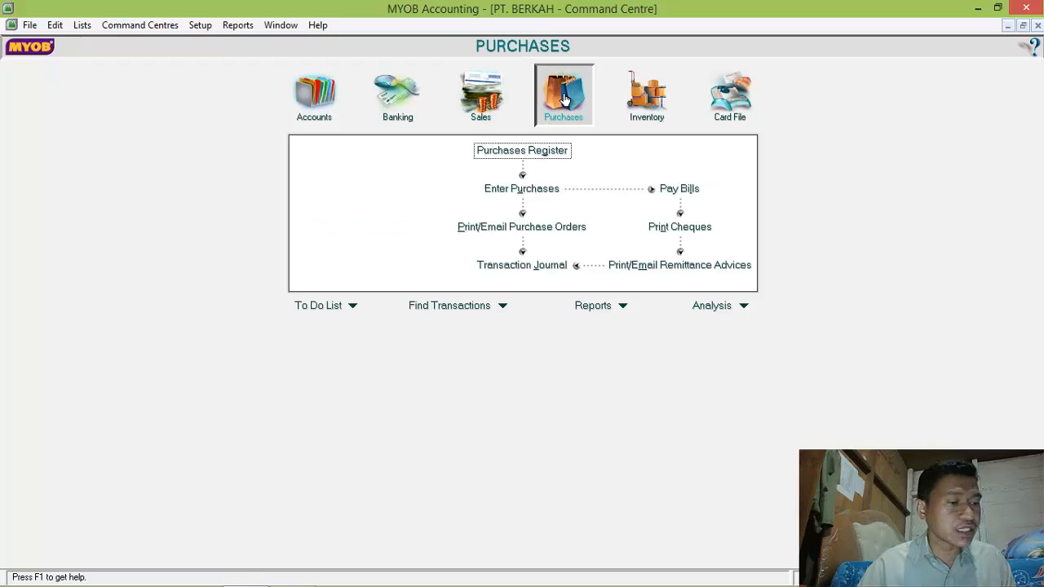
left_click(544, 190)
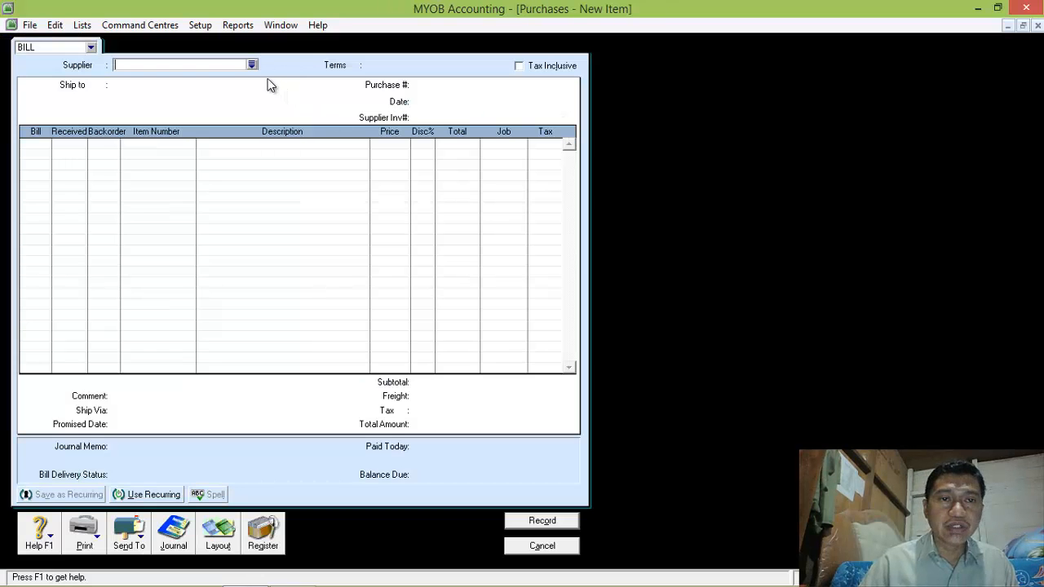
left_click(252, 64)
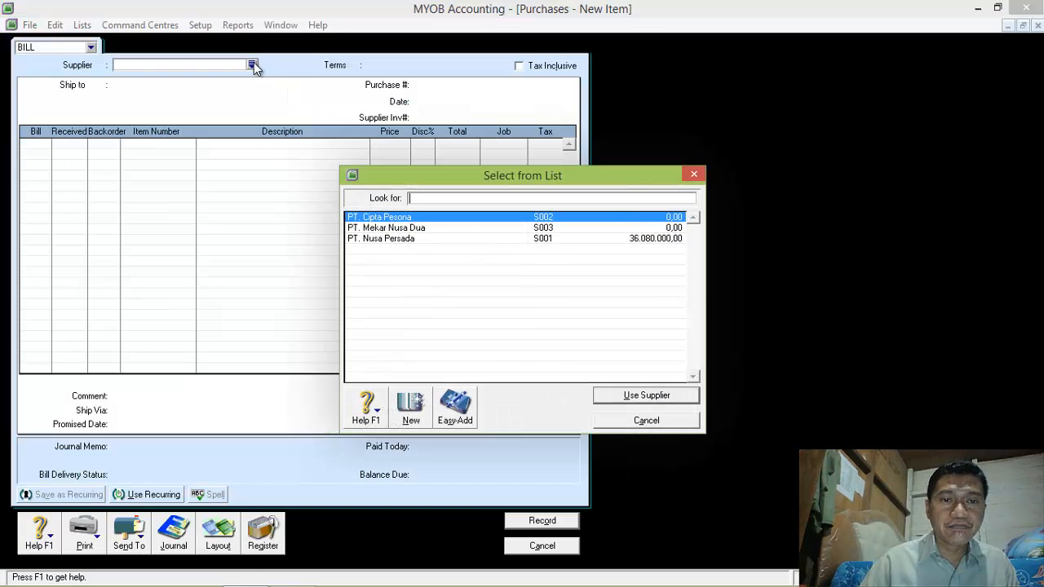
left_click(392, 219)
- Set the bill's purchase number to LI4-12 and its date to 13/12/2013
left_click(436, 85)
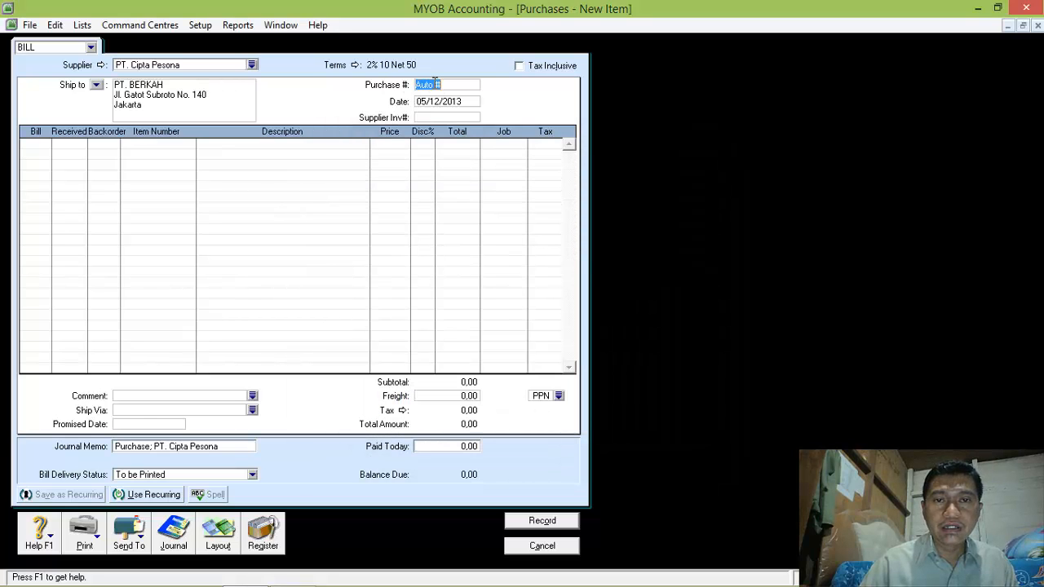
type("L")
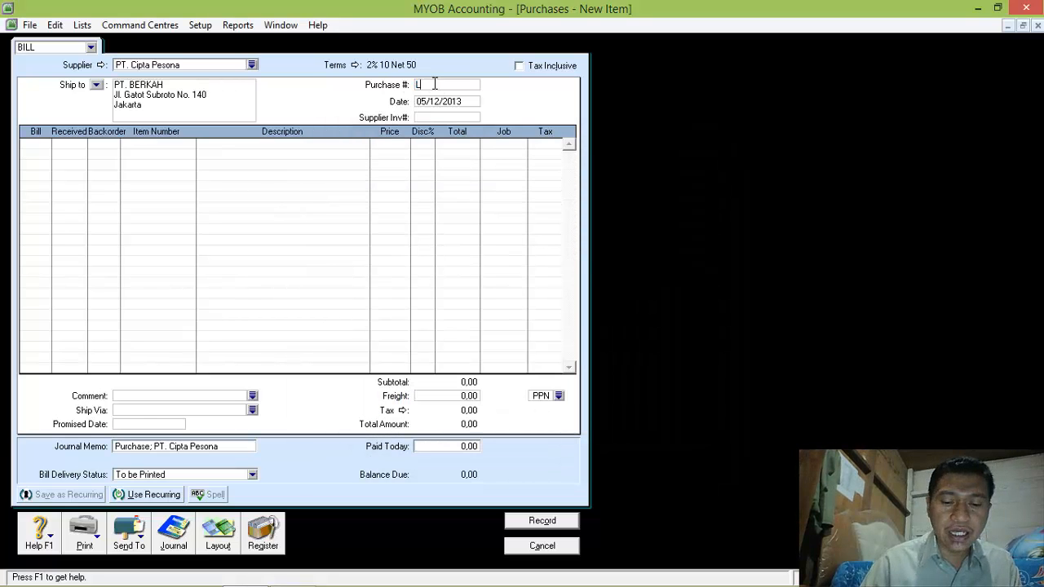
type("I4-12")
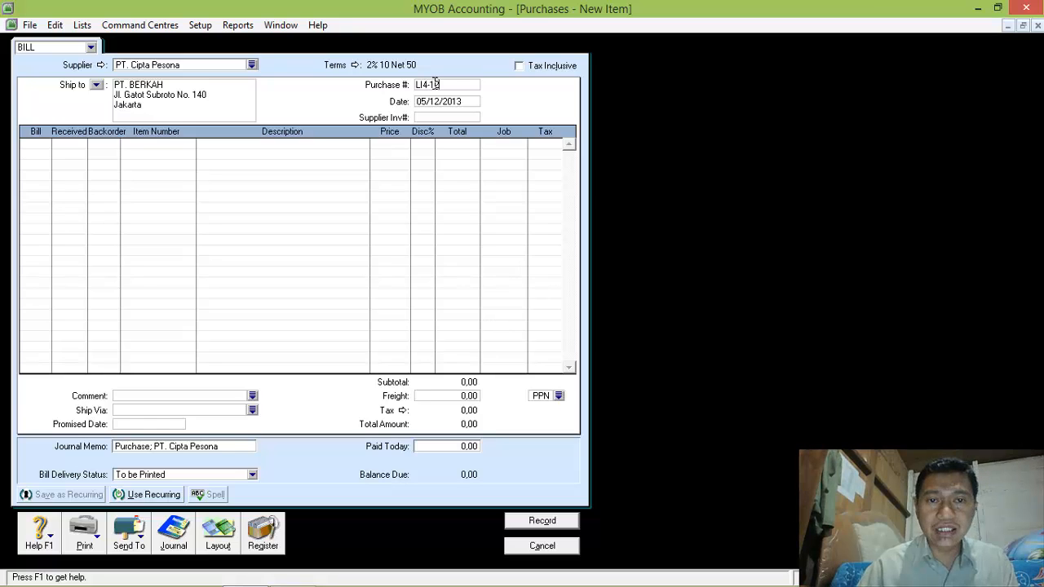
key("Tab")
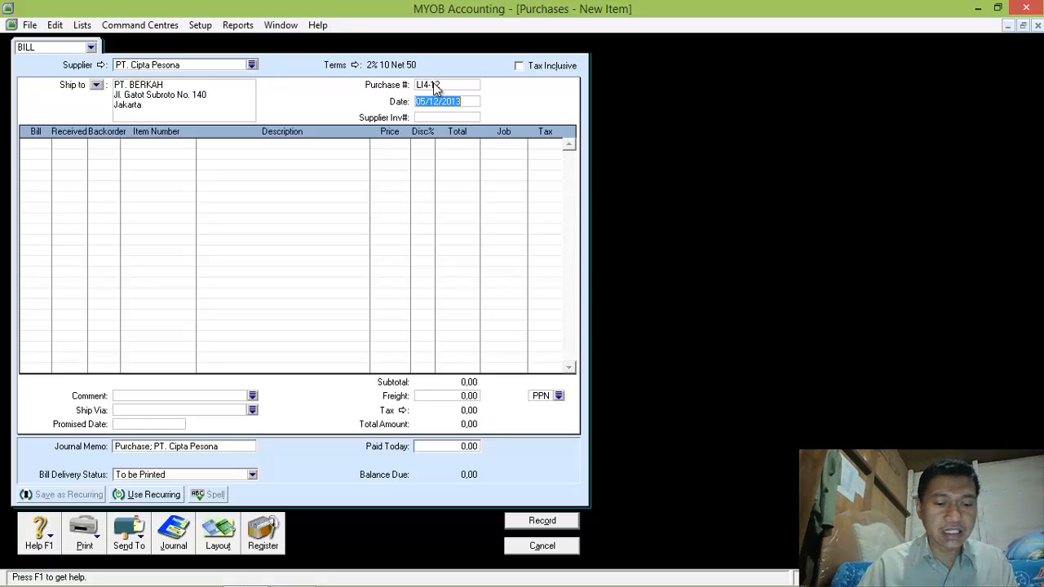
type("13/12/")
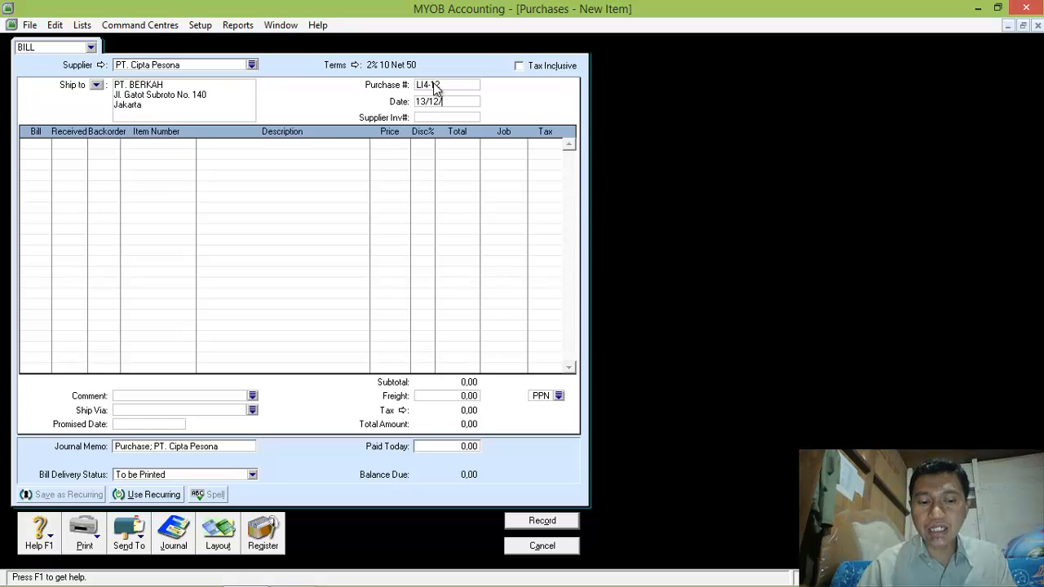
type("2013")
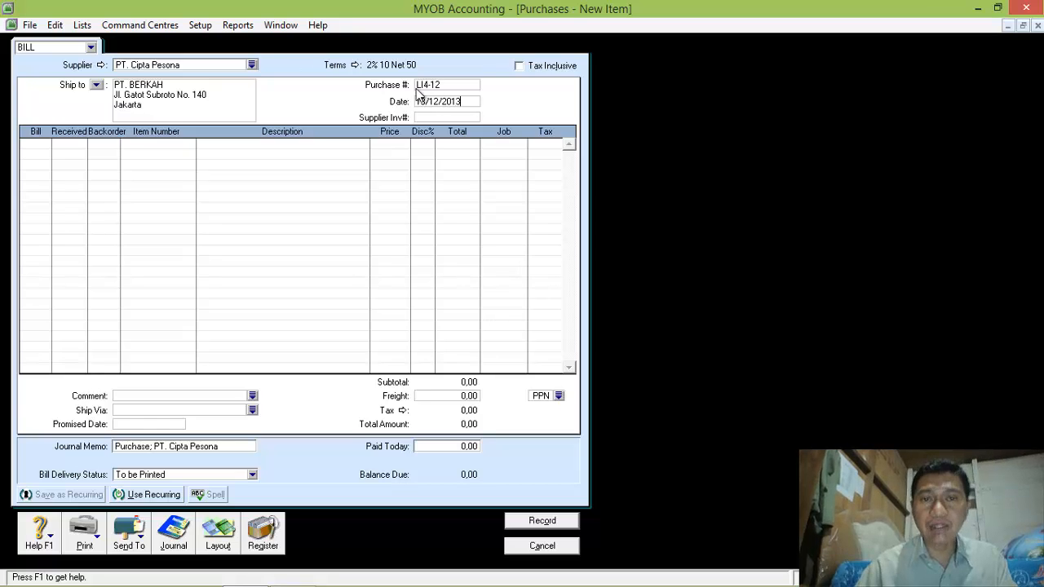
- Add a first bill line for 22 units of item AU-N06 Accu-Chek at its proposed price
left_click(40, 144)
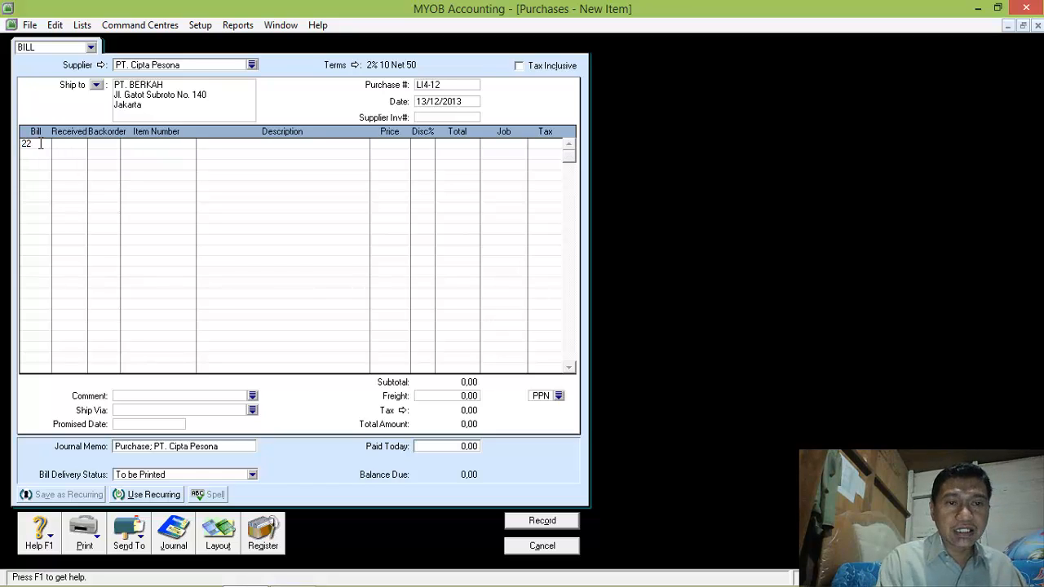
key("Tab")
key("Return")
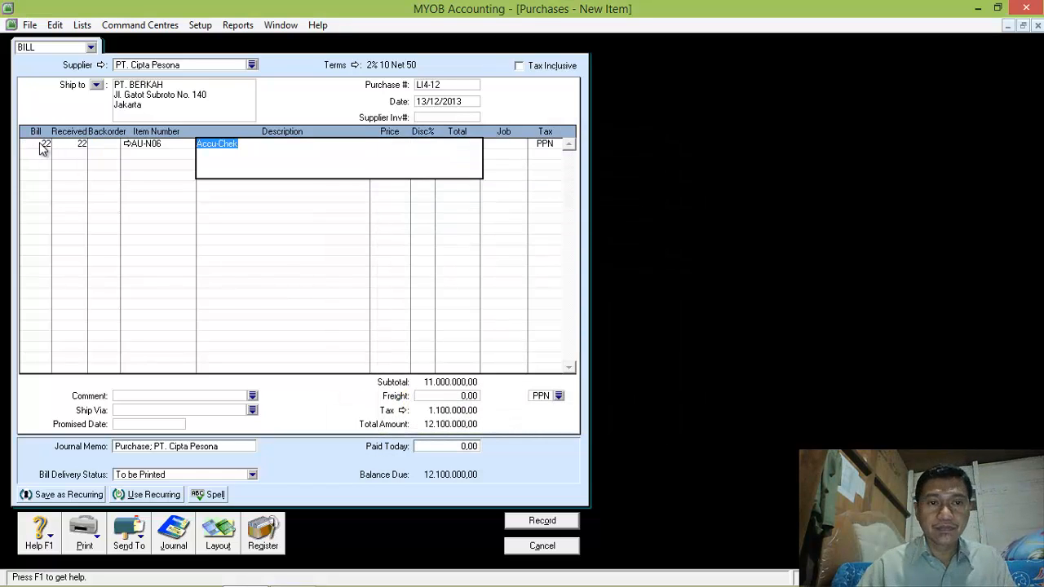
key("Tab")
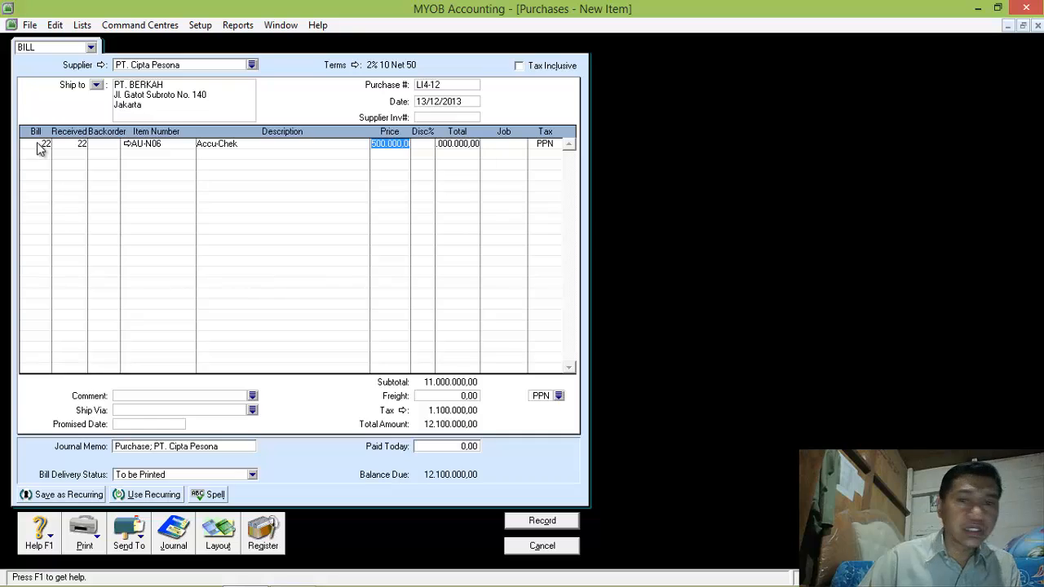
- Add a second line for 20 units of AU-N08 Oxone, record the bill and close the purchase form
left_click(41, 154)
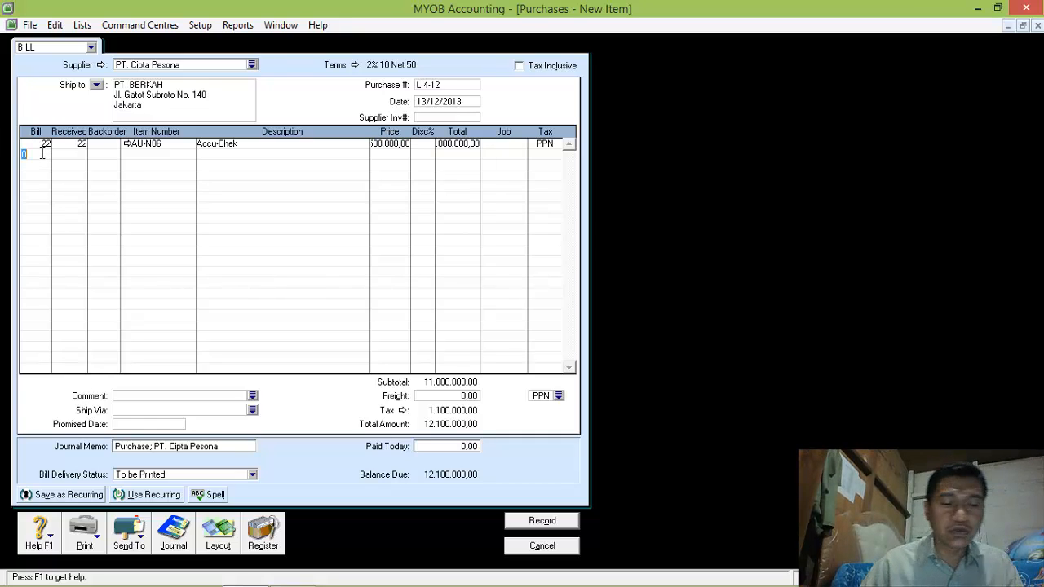
type("20")
key("Tab")
key("Tab")
key("Tab")
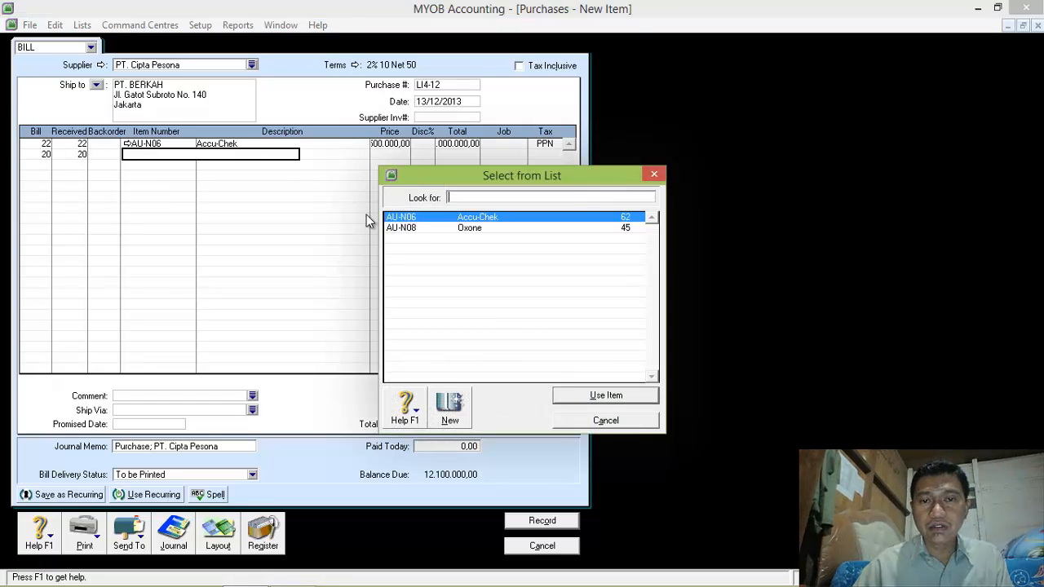
double_click(426, 229)
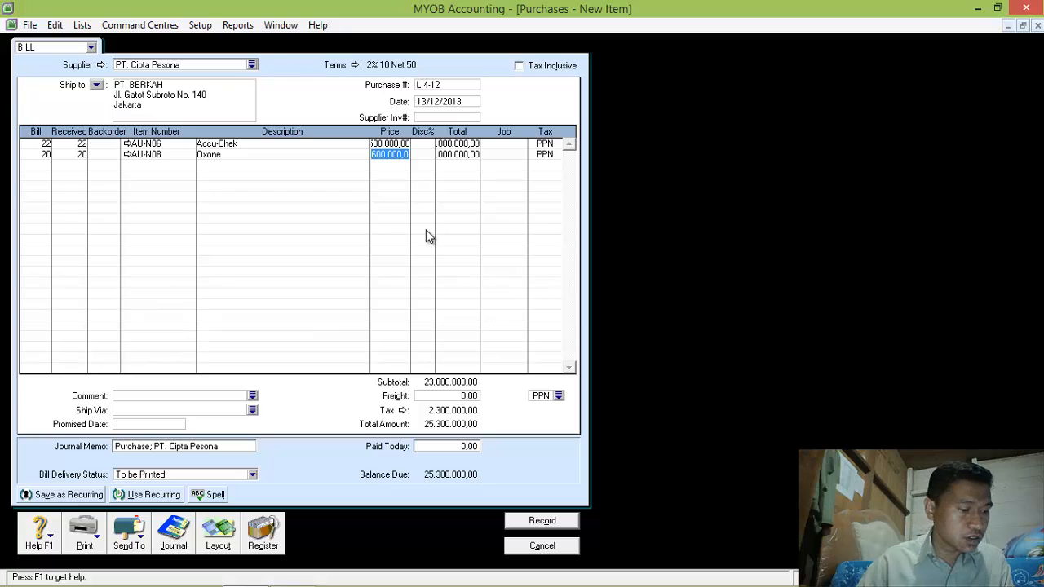
key("Tab")
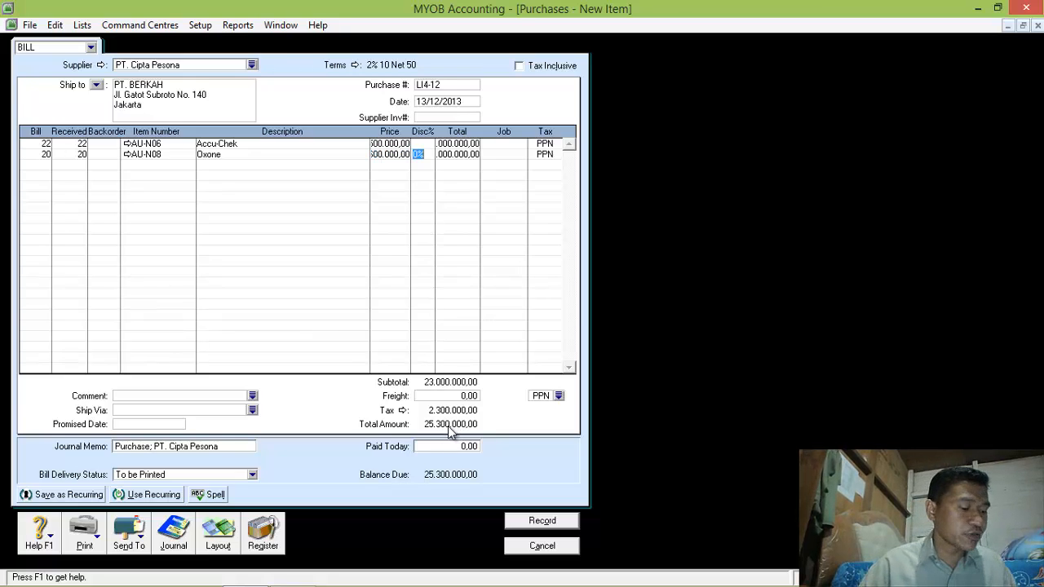
left_click(538, 522)
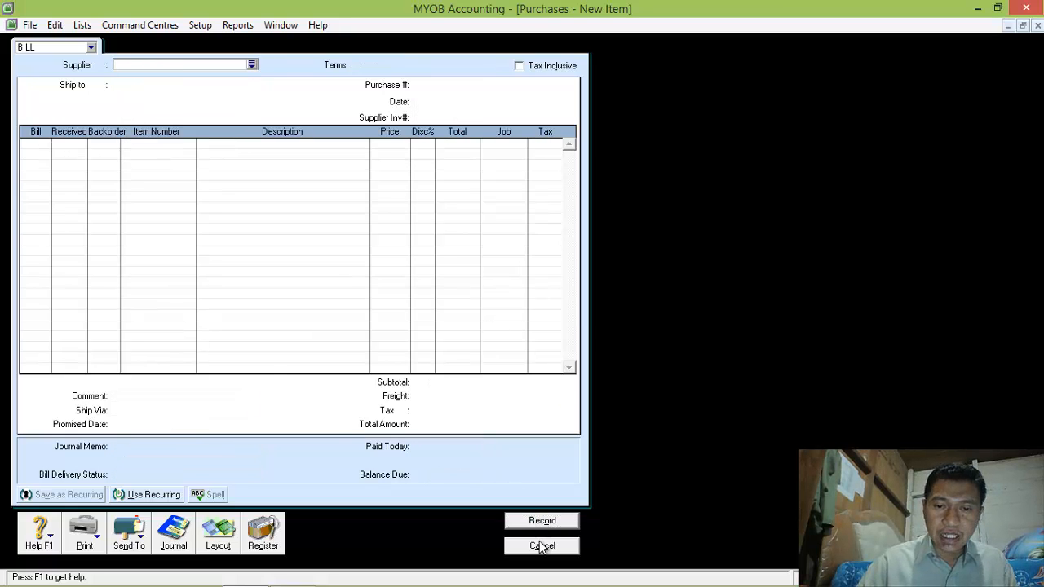
left_click(541, 547)
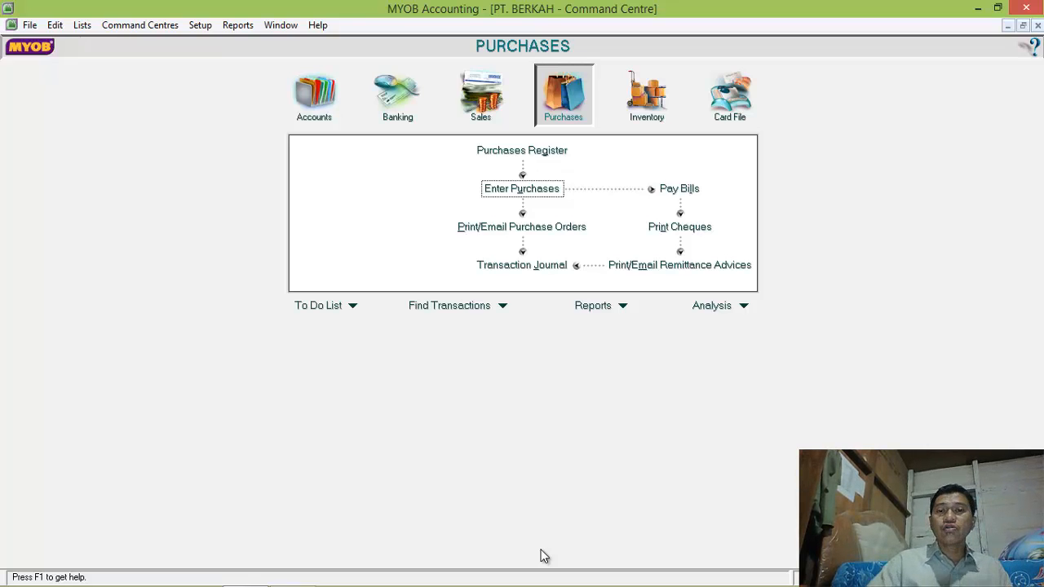
- Start a new sales invoice and select Toko Contoh as the customer
left_click(484, 102)
left_click(532, 192)
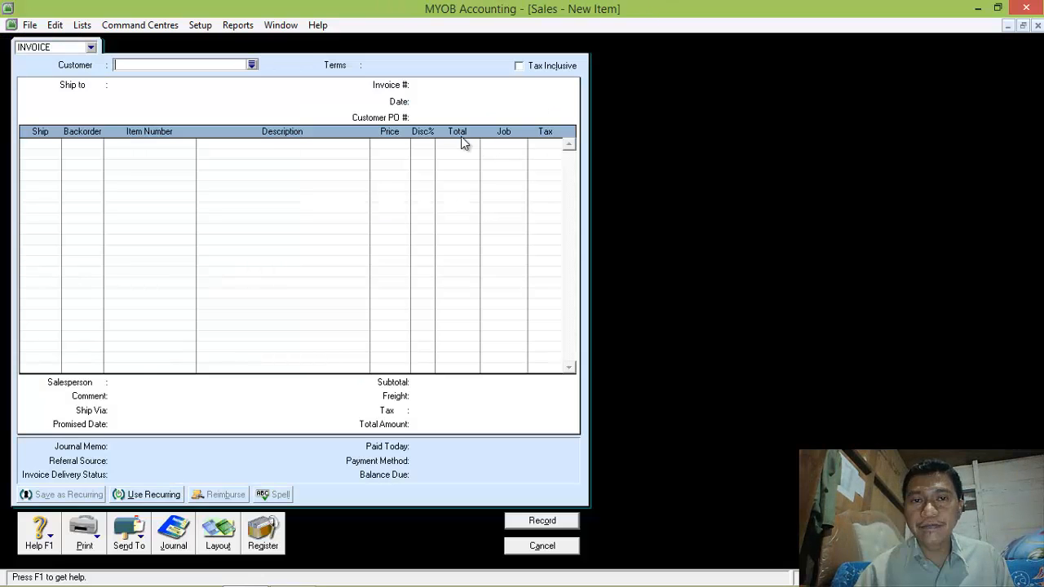
left_click(251, 64)
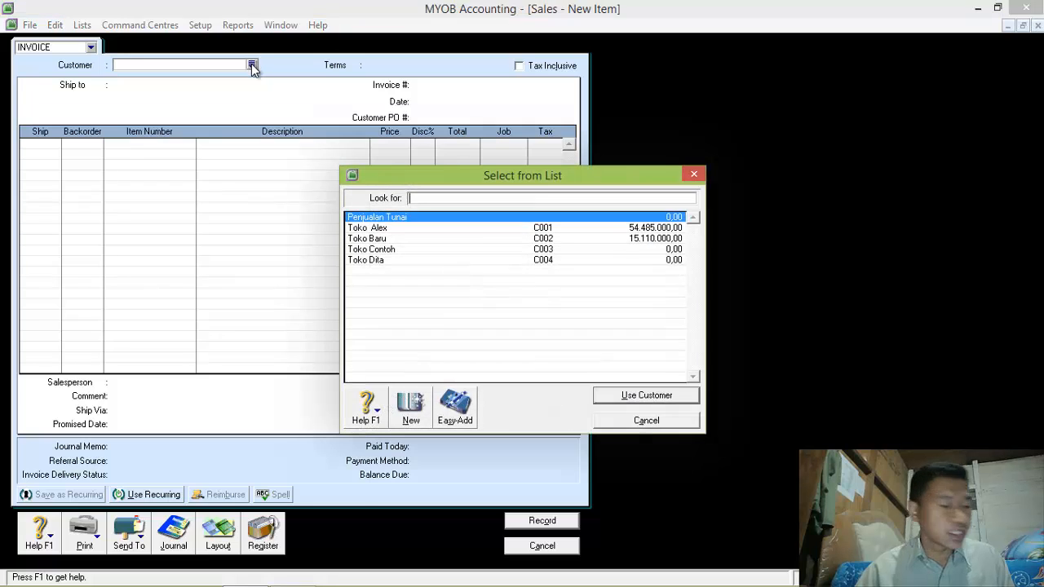
double_click(383, 249)
- Set the invoice number to FPJ12-3 and the invoice date to 14/12/2013
left_click(428, 85)
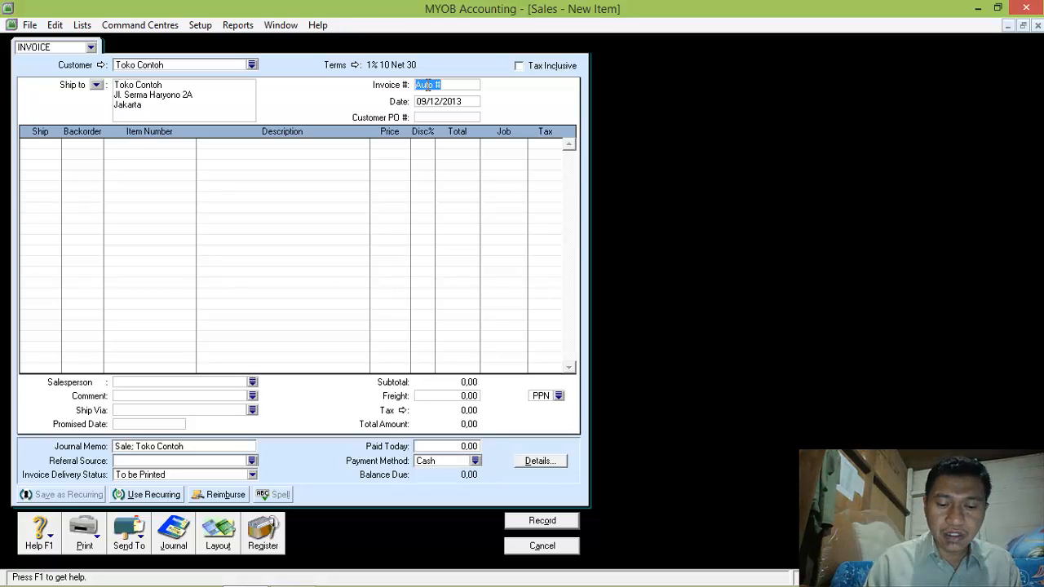
type("FP.12-3")
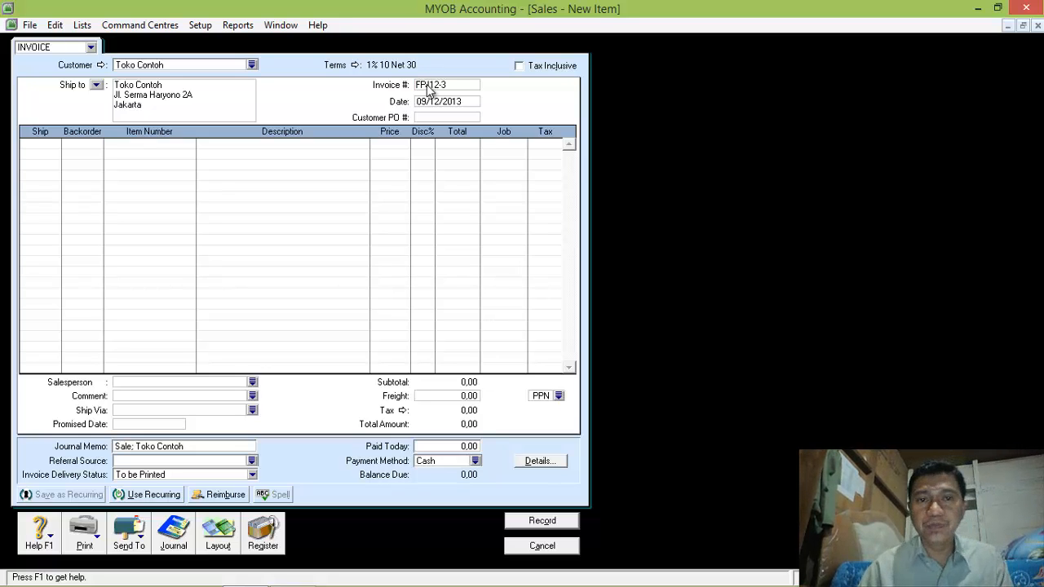
key("Tab")
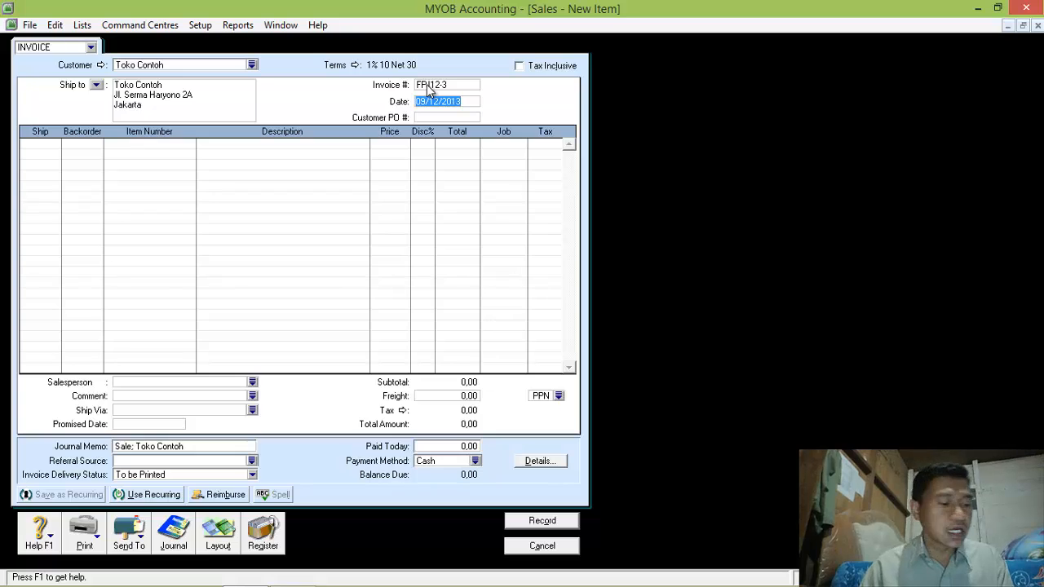
type("14/12")
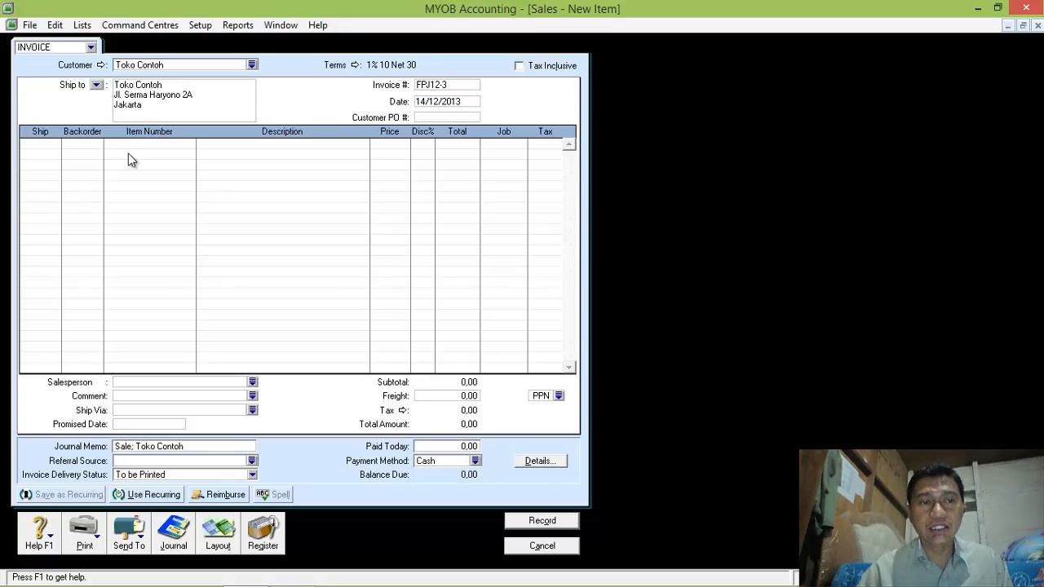
- Add a first invoice line for 10 units of item AU-N06 Accu-Chek at a price of 800000
left_click(46, 145)
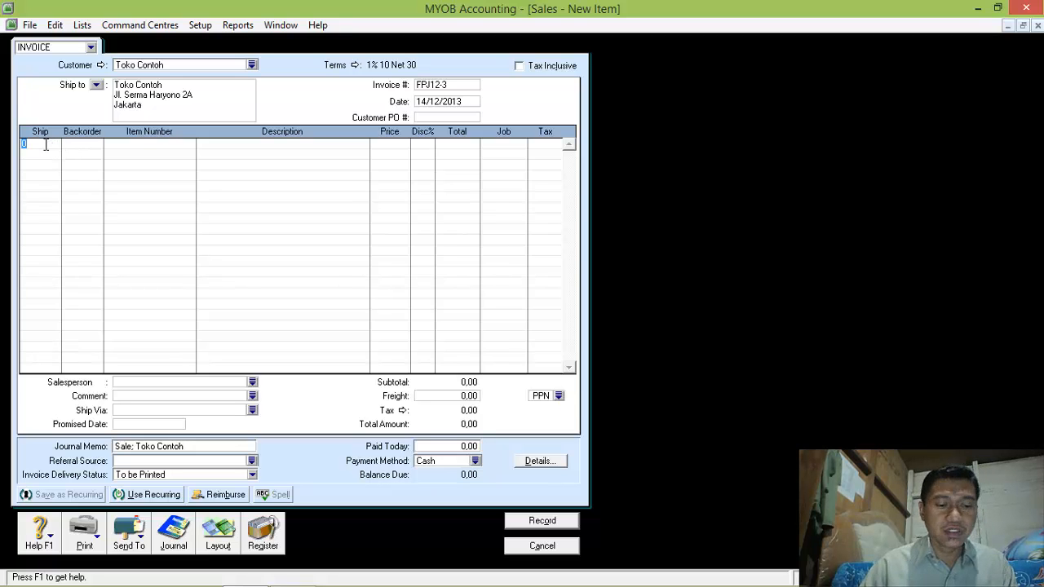
type("10")
key("Tab")
key("Tab")
key("Tab")
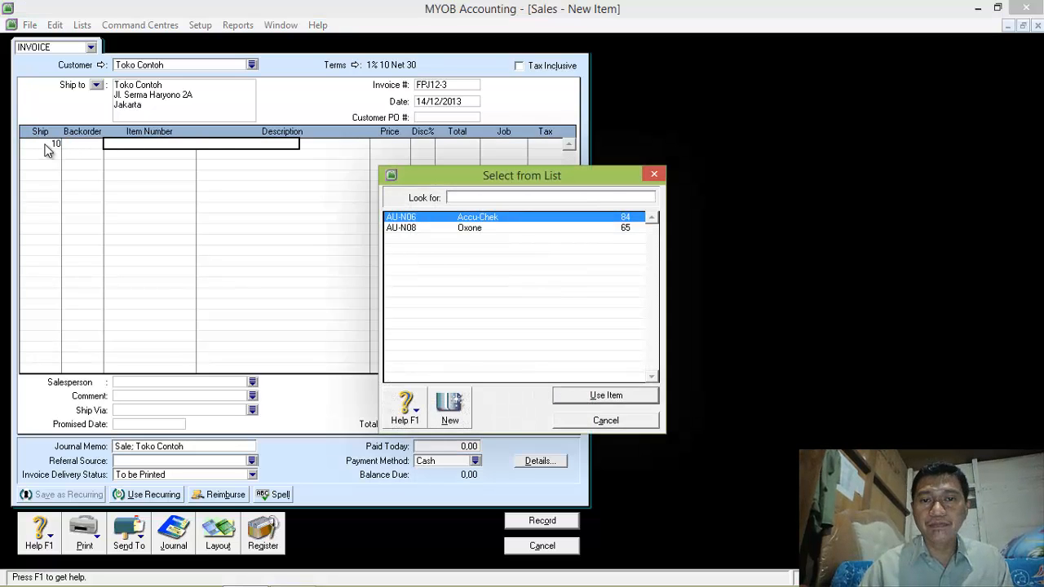
key("Escape")
key("Tab")
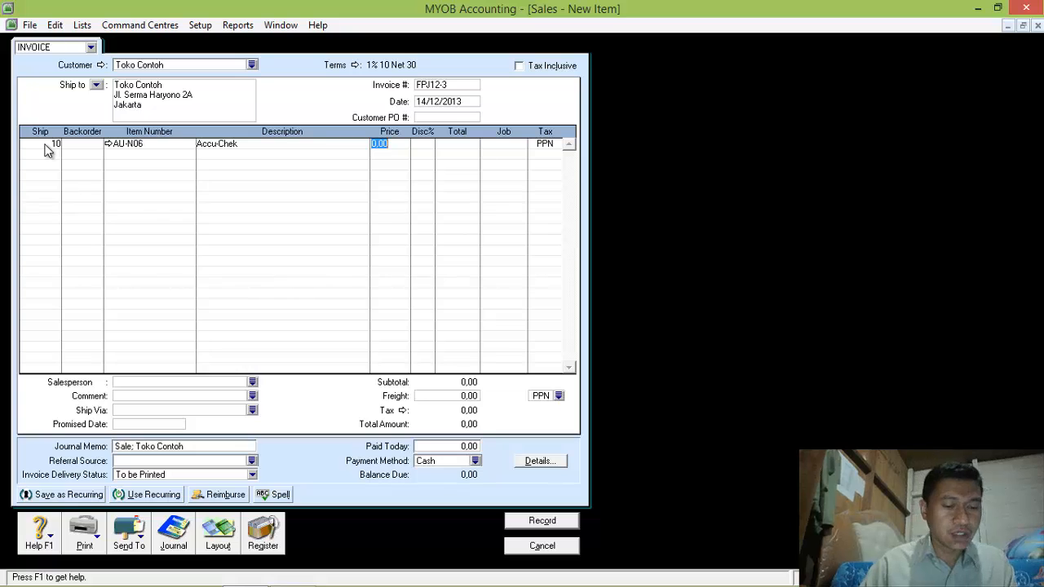
type("800.000")
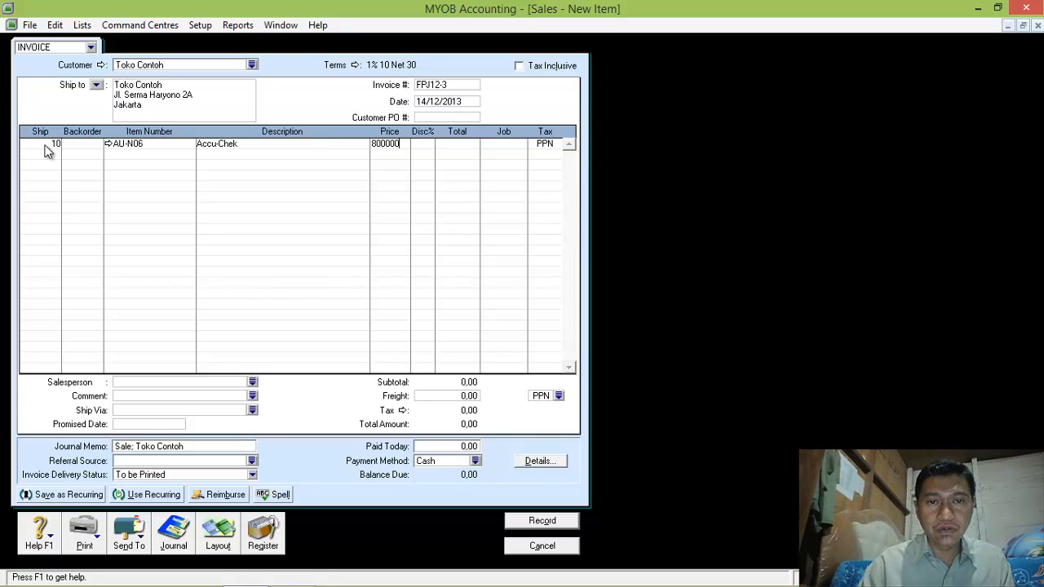
- Add a second invoice line for 10 units of item AU-N08 Oxone at a price of 900000
left_click(46, 157)
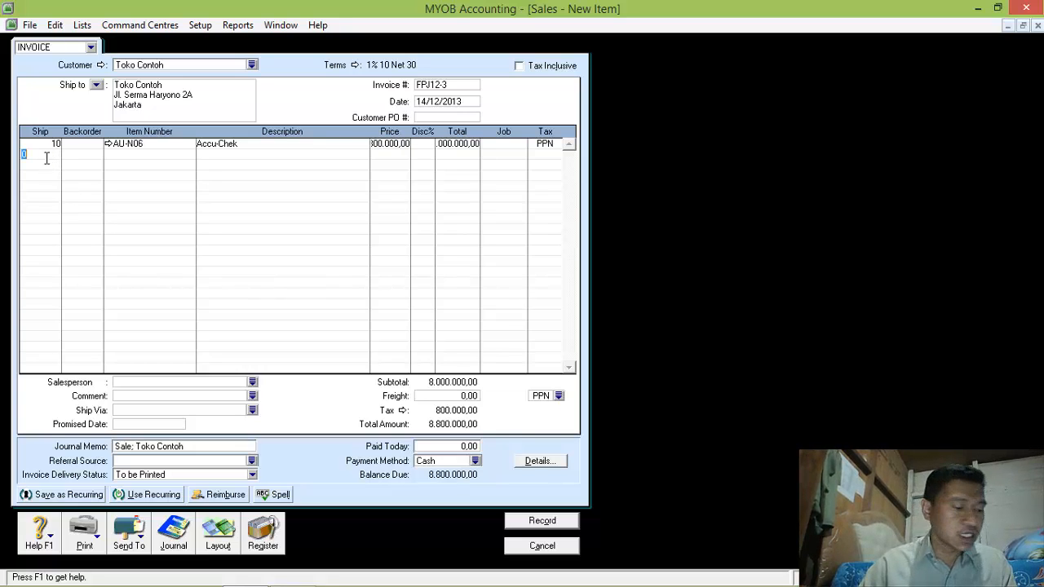
key("Tab")
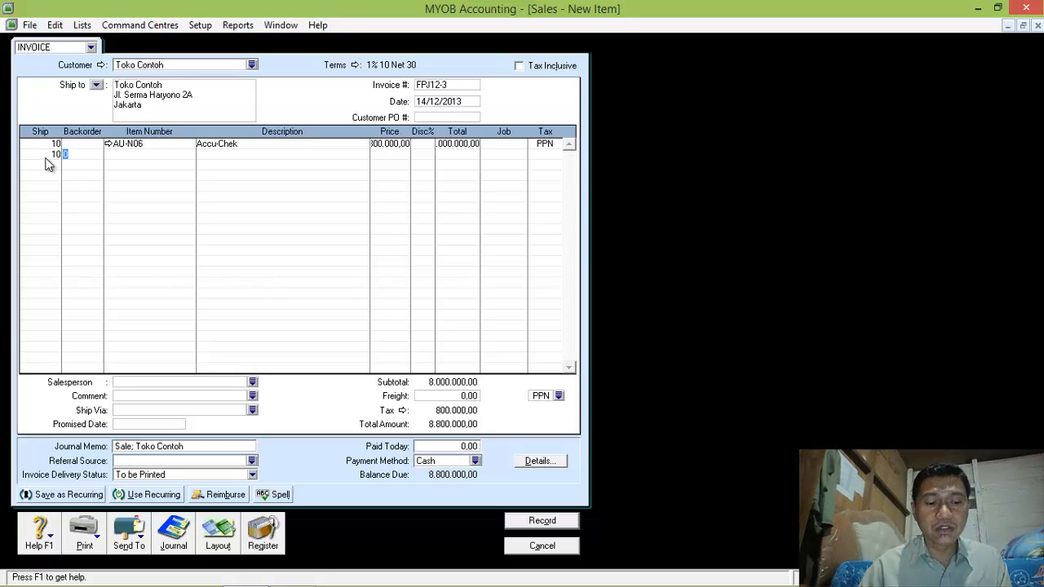
key("Tab")
key("Tab")
double_click(483, 227)
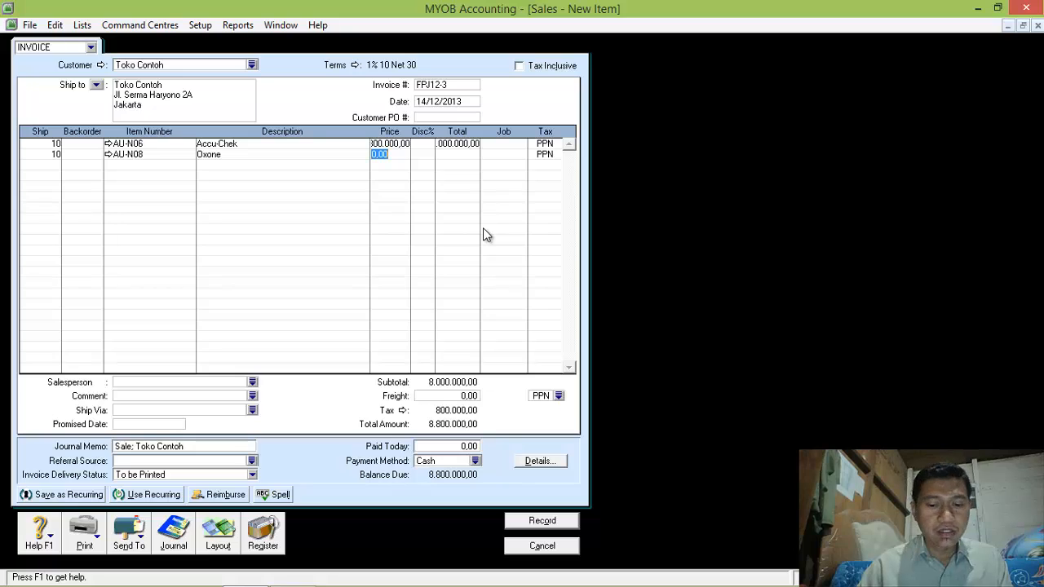
type("900.000")
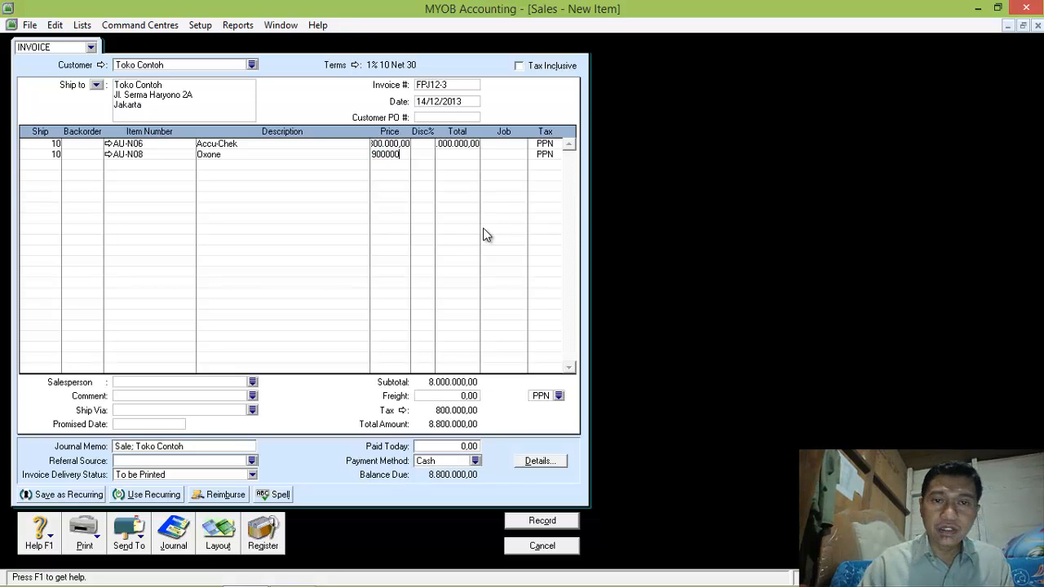
key("Tab")
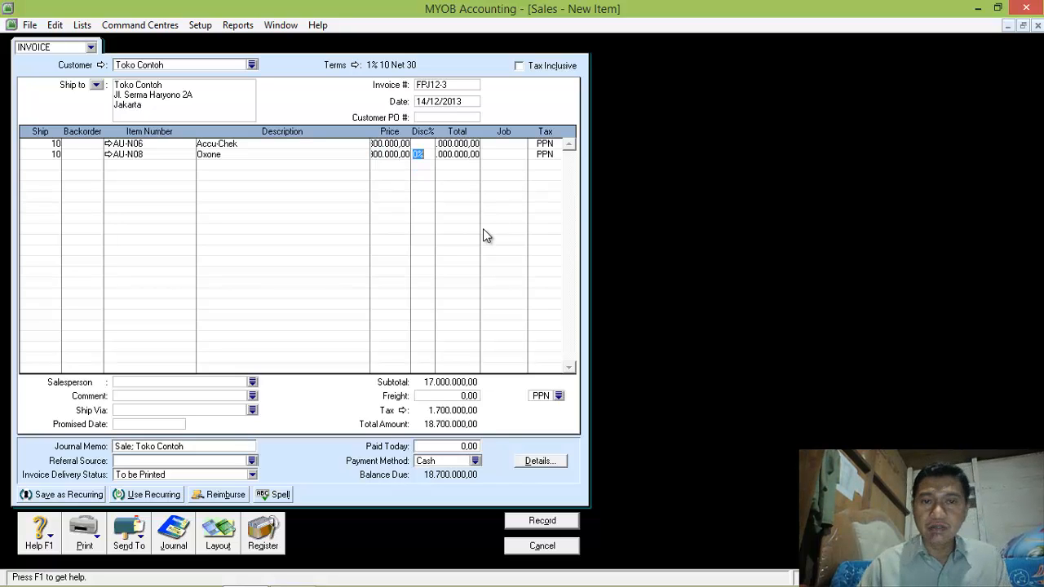
- Enter freight of 145000 with the non-taxable code N-T, record the invoice and close the sales form
left_click(454, 395)
type("145000")
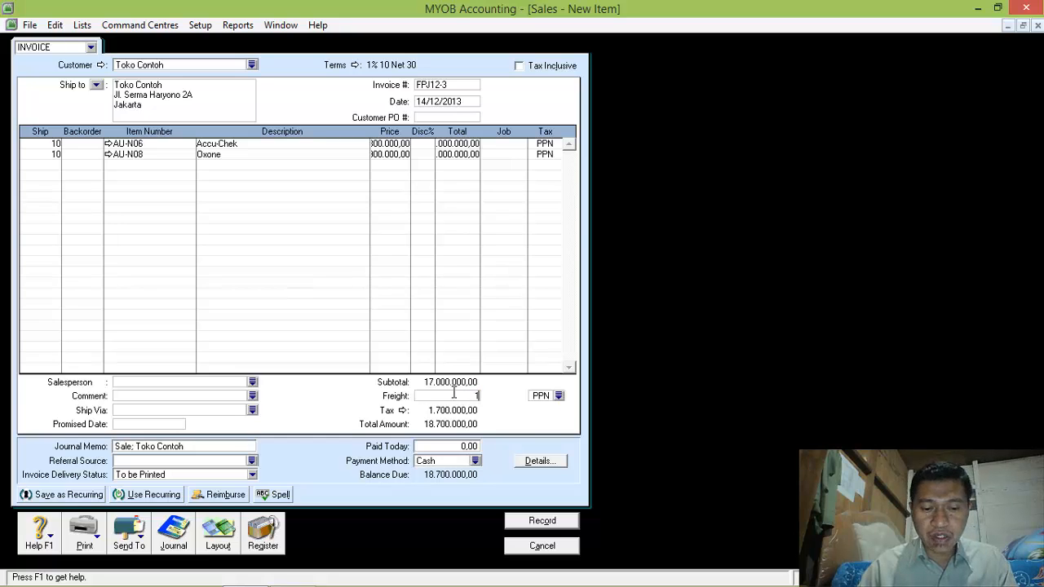
left_click(559, 395)
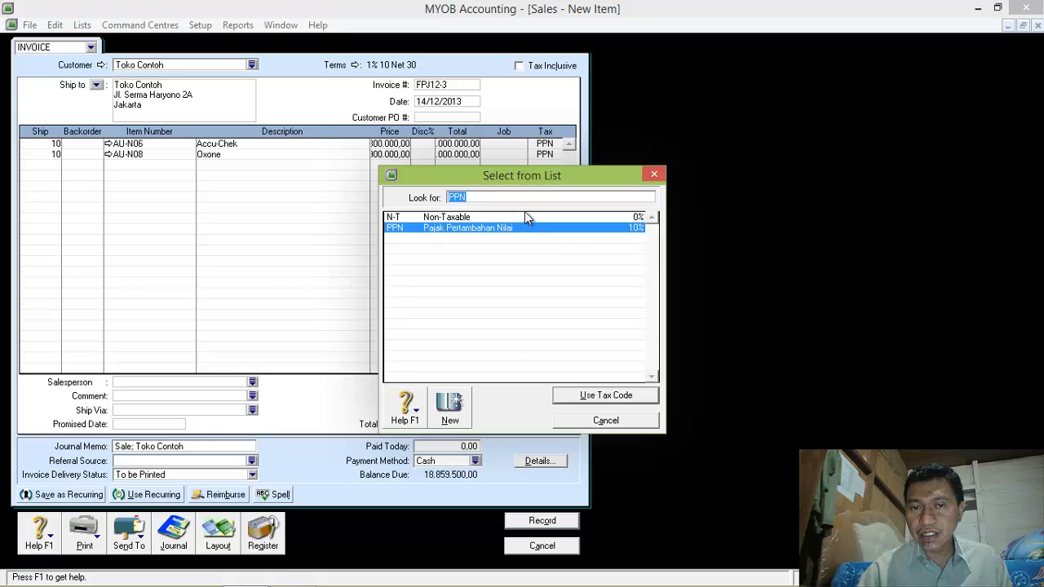
double_click(526, 216)
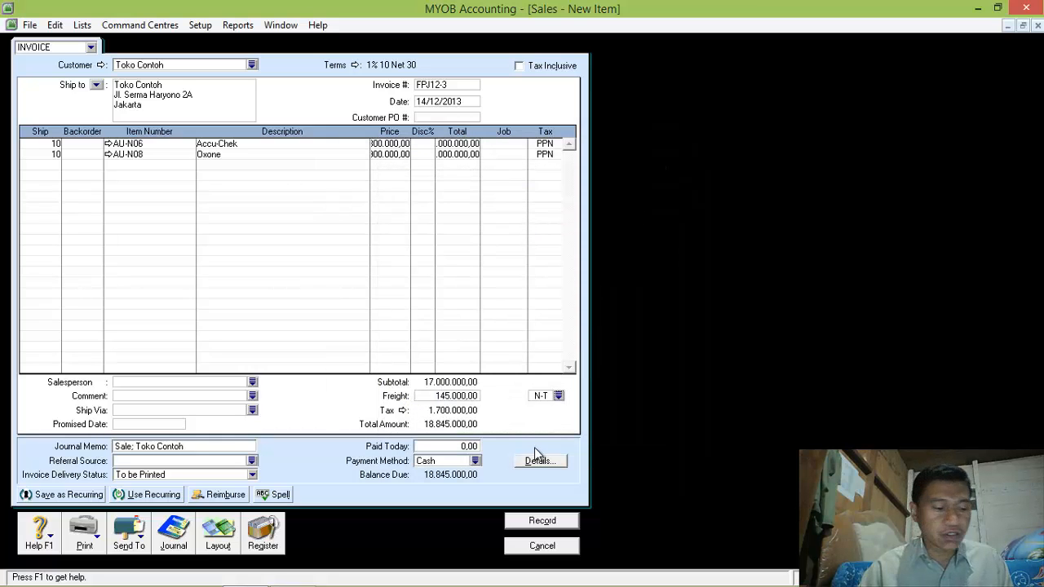
left_click(542, 520)
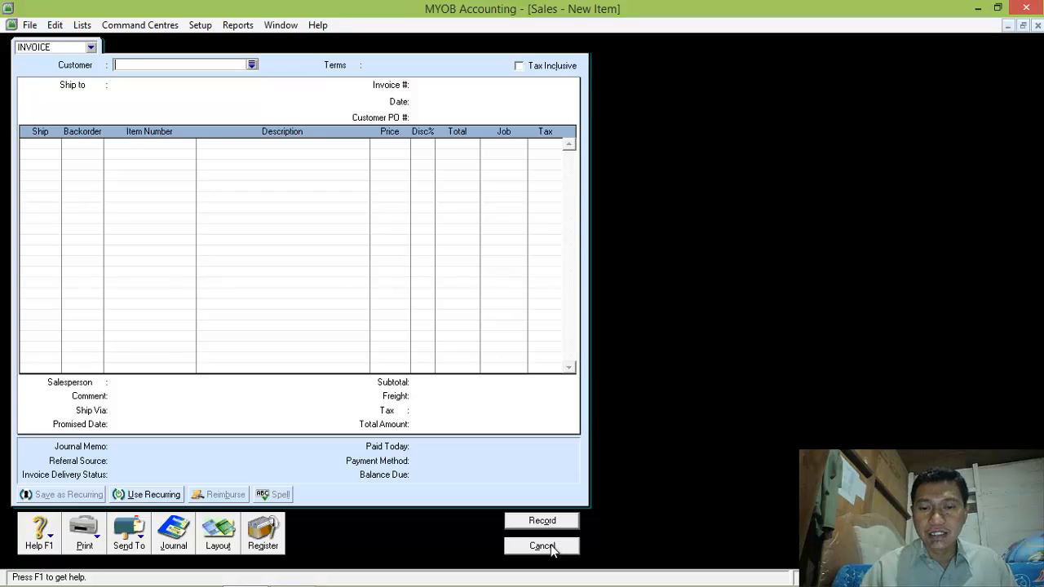
left_click(551, 545)
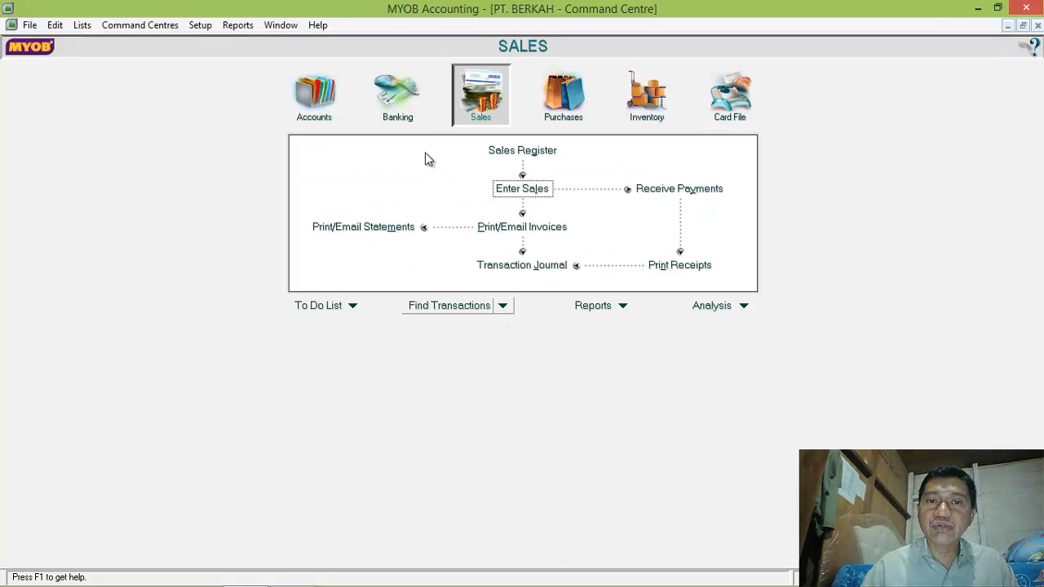
- Start a Spend Money transaction paid from account 1-1120 Kas Kecil
left_click(404, 110)
left_click(363, 157)
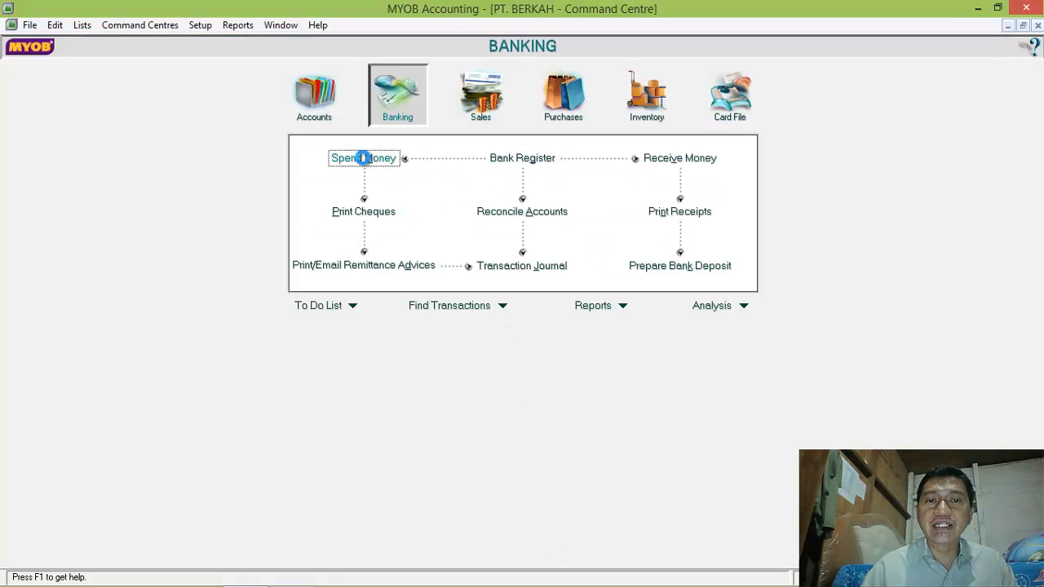
left_click(354, 89)
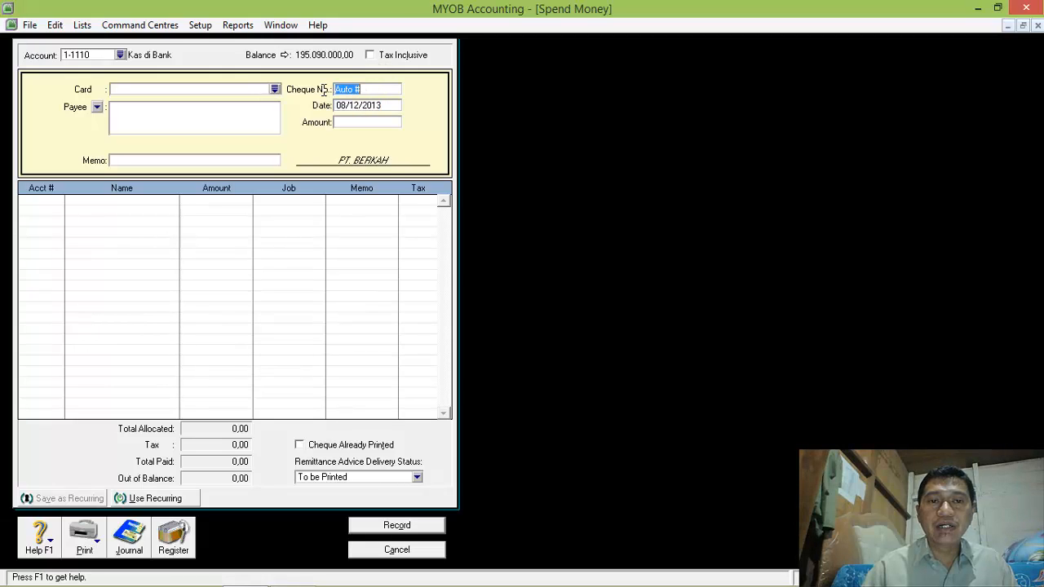
left_click(120, 54)
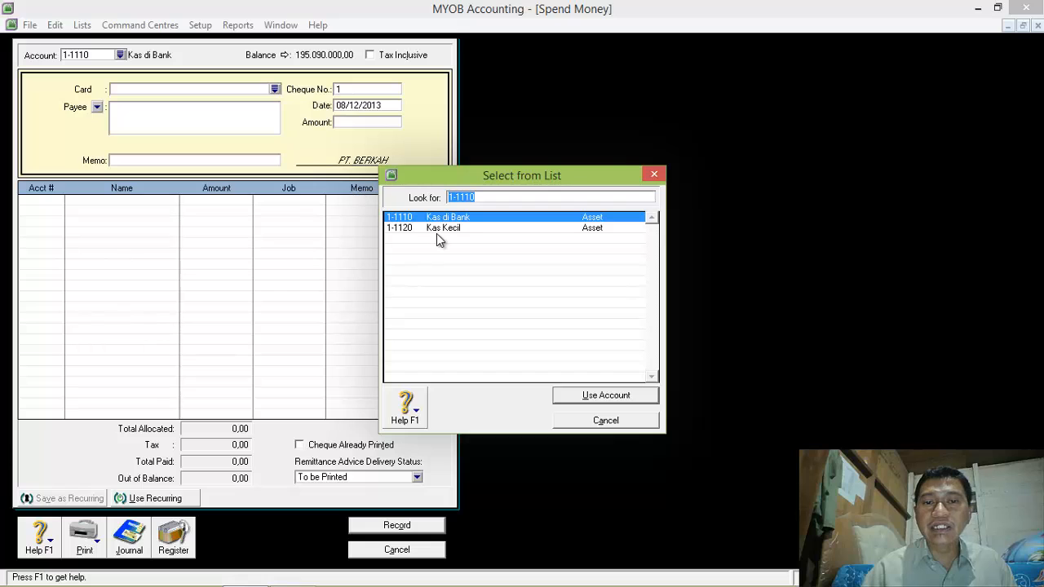
left_click(442, 229)
double_click(441, 229)
- Set the payment's cheque number to VKK12-6, its date to 16/12/2013 and its amount to 750000
left_click(372, 90)
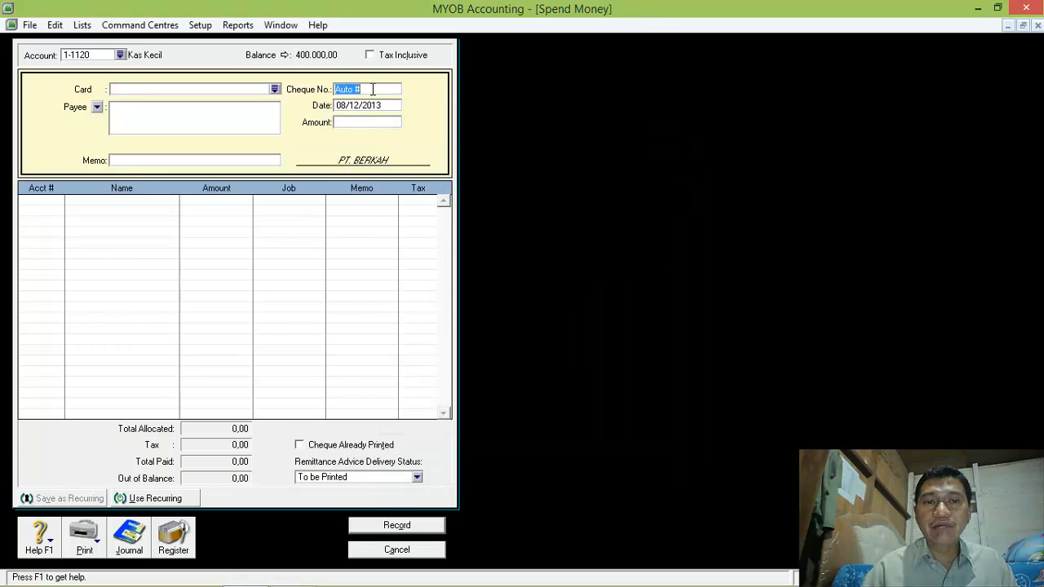
type("VKK")
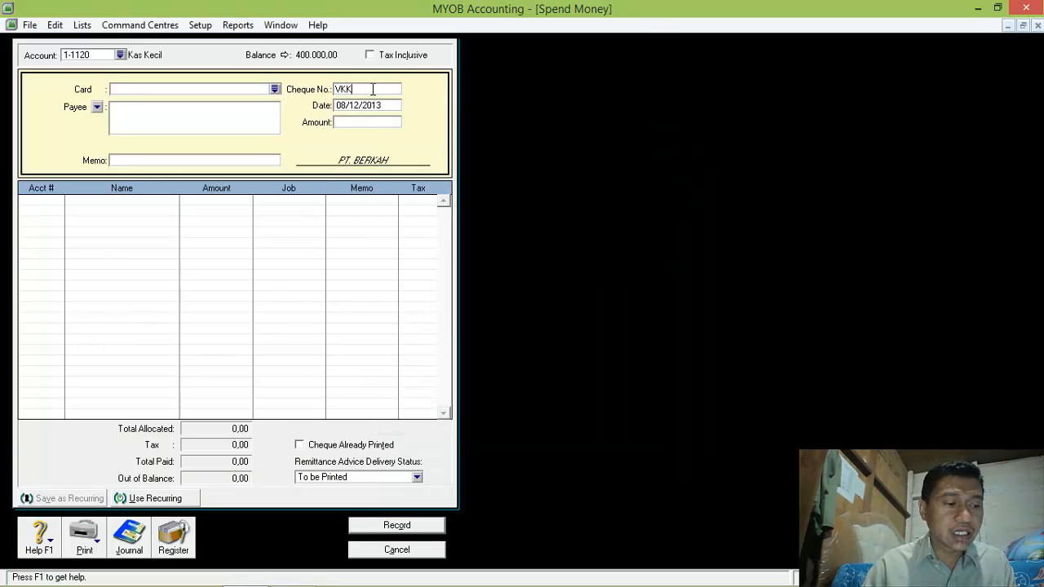
type("12-6")
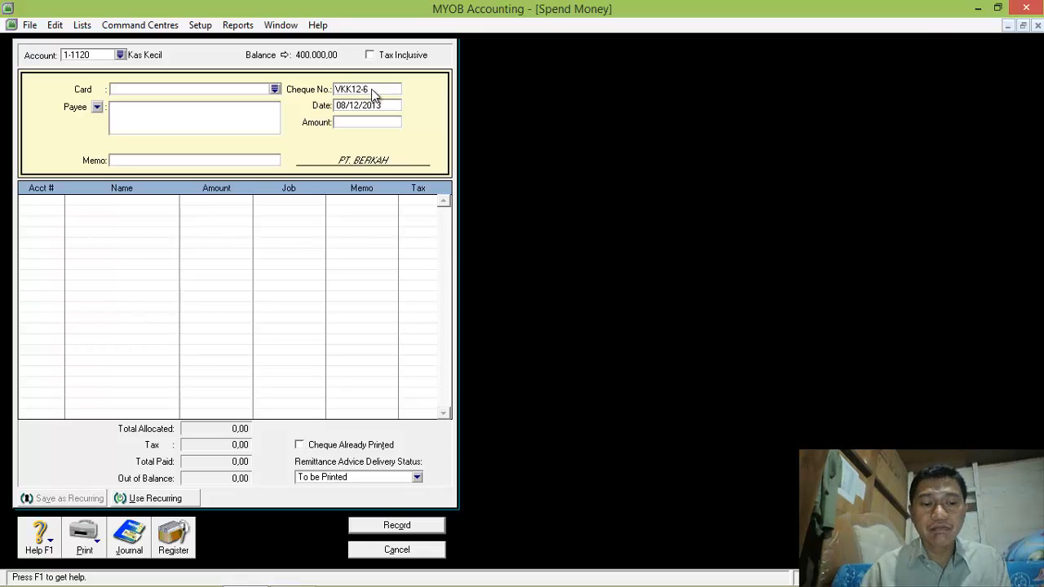
key("Tab")
type("16")
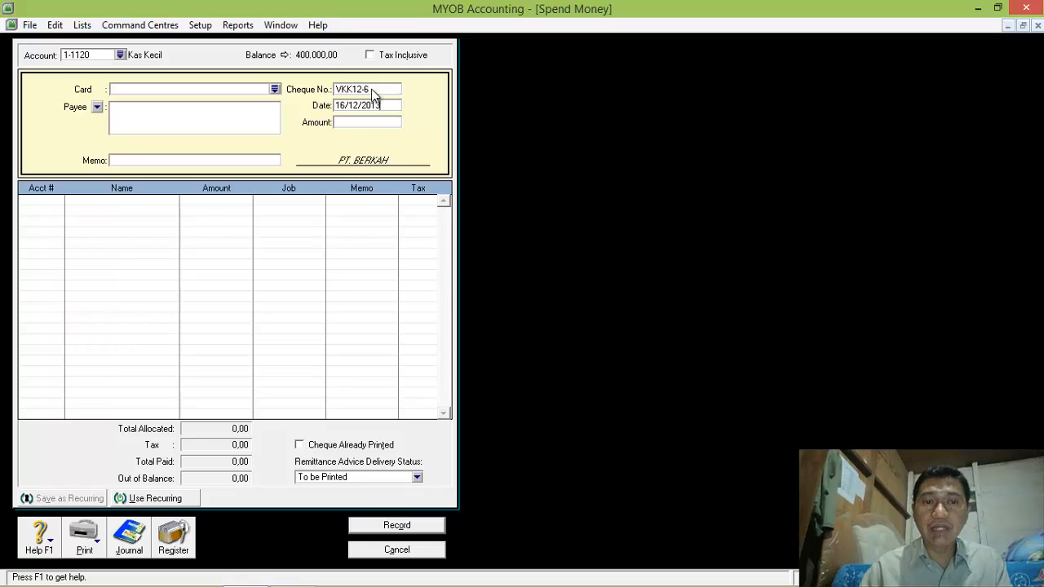
key("Tab")
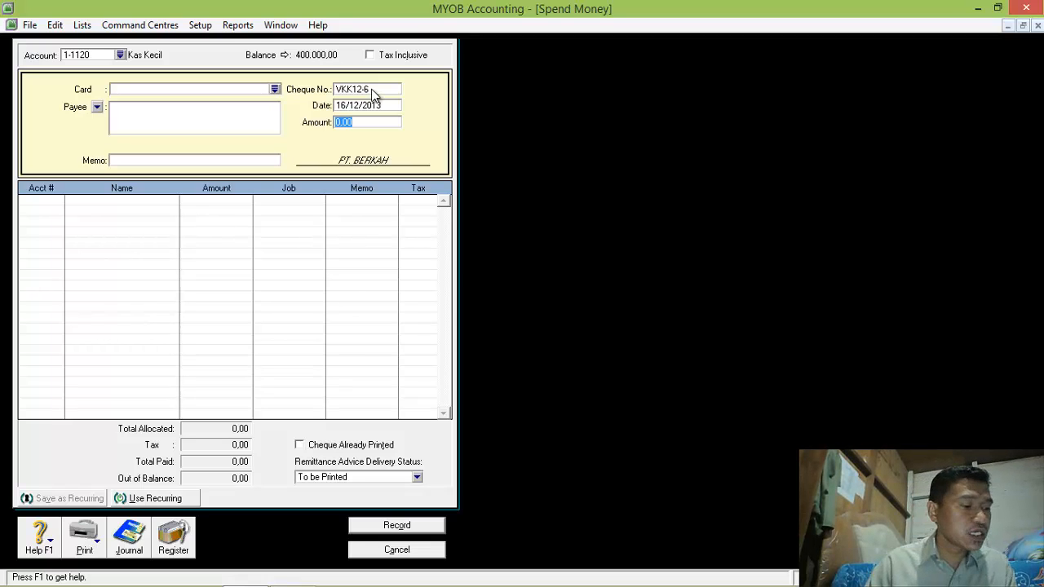
type("750000")
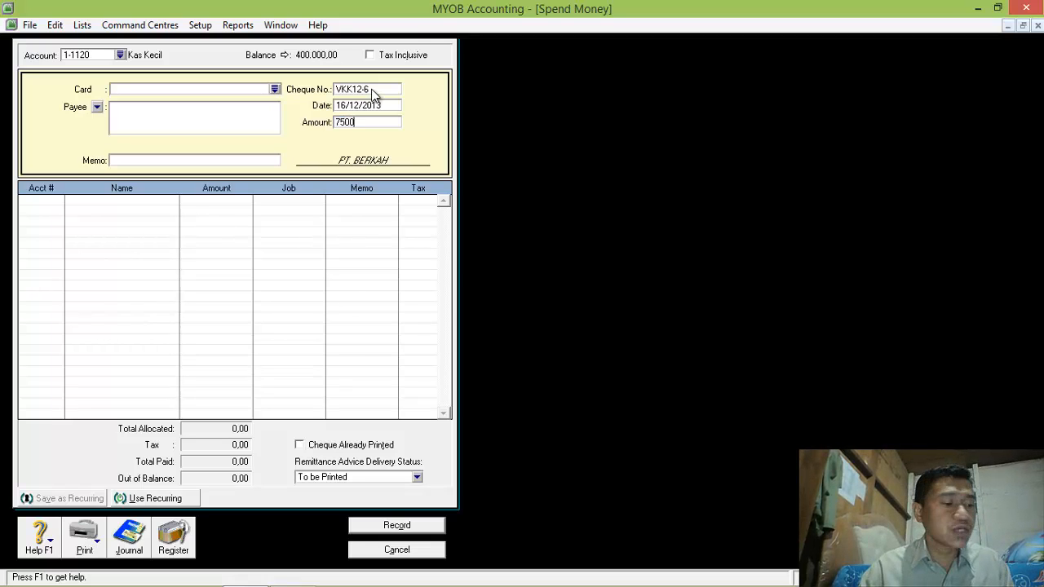
- Allocate the payment to expense account 6-2500 for maintenance and repairs, record it and close the Spend Money form
left_click(51, 204)
type("6")
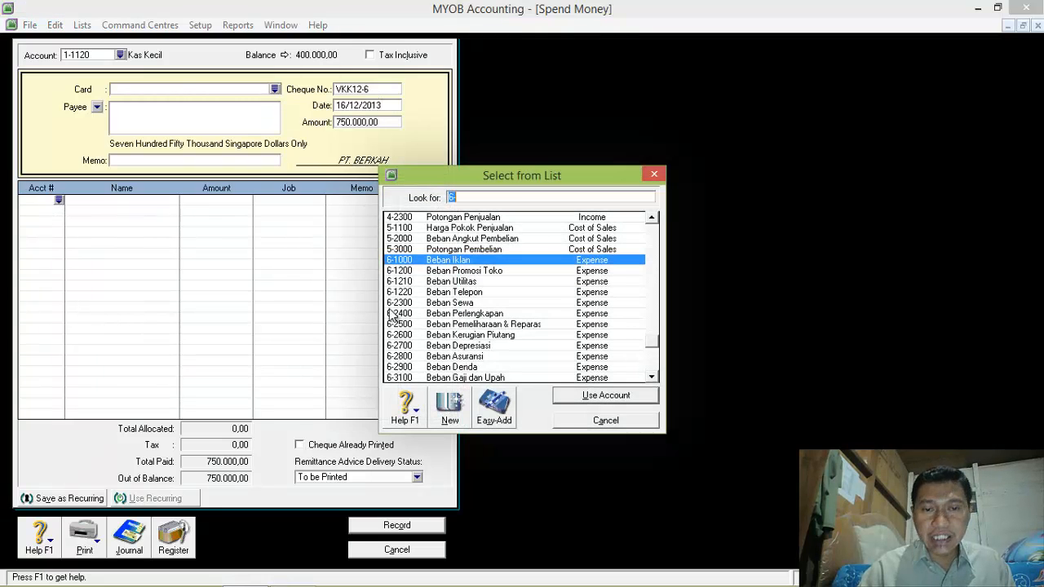
left_click(518, 326)
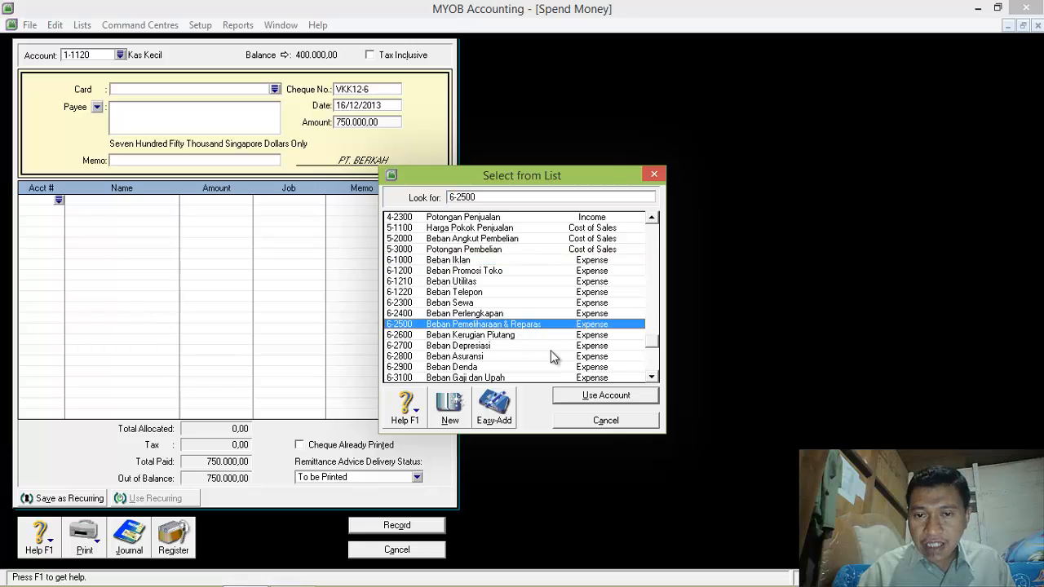
left_click(600, 395)
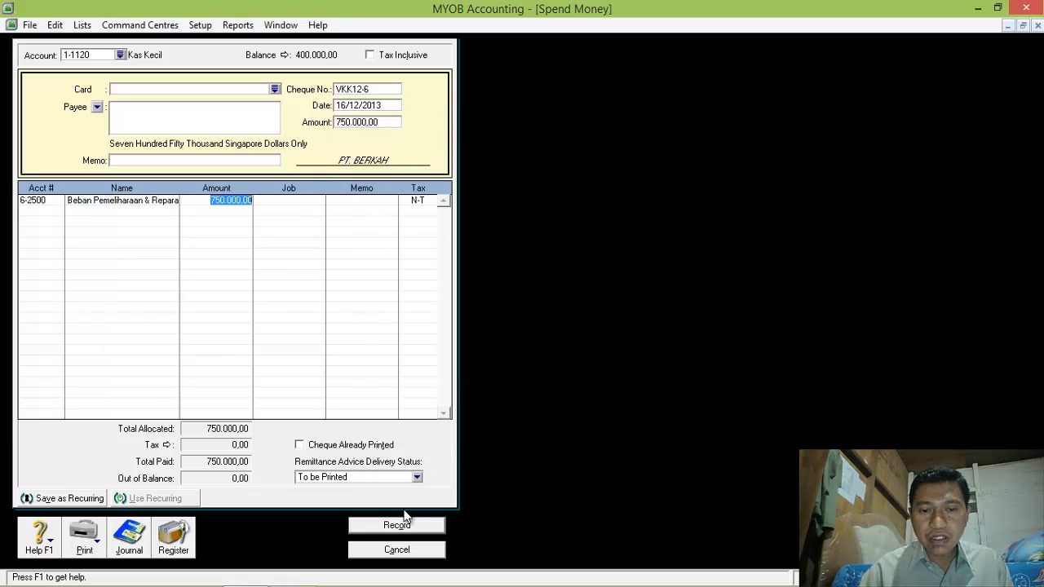
left_click(398, 525)
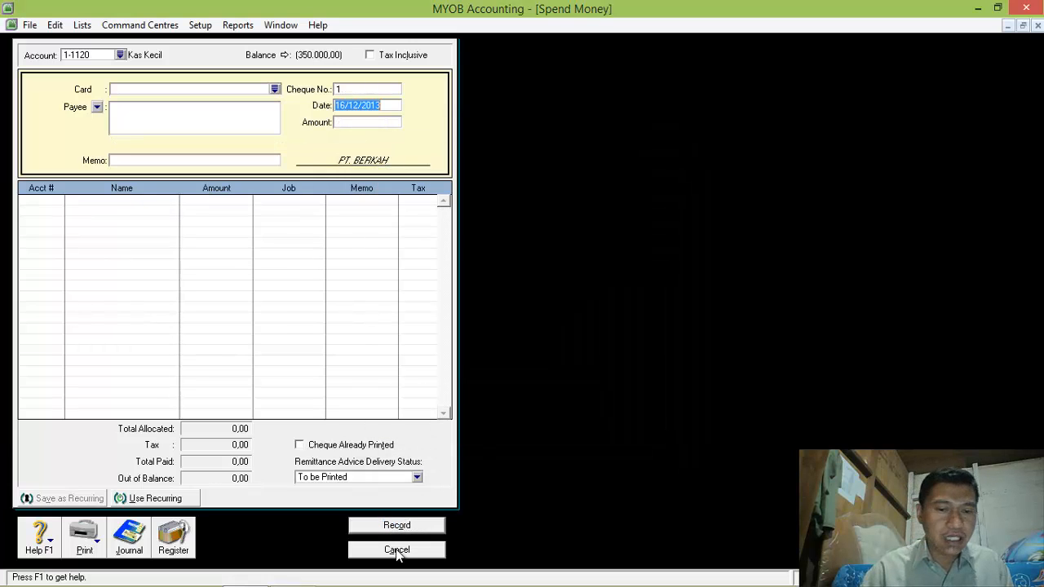
left_click(396, 550)
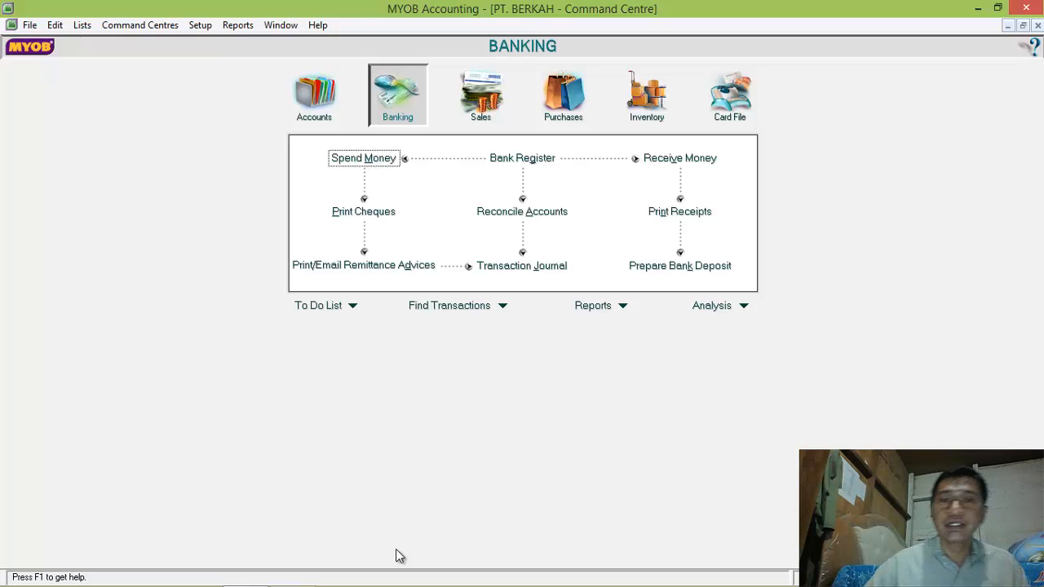
- Start a Pay Bills transaction for supplier PT. Nusa Persada
left_click(576, 88)
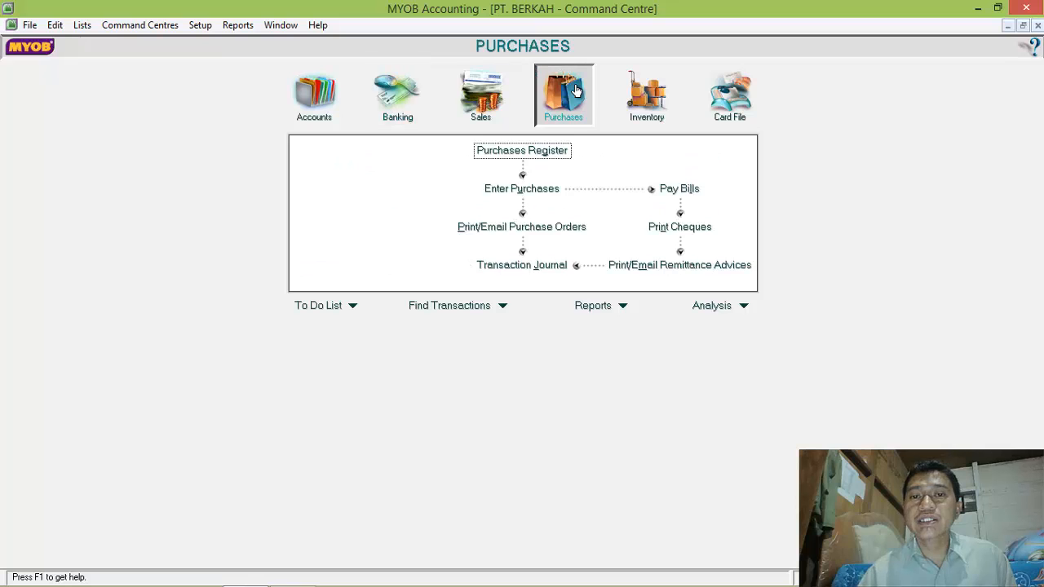
left_click(690, 190)
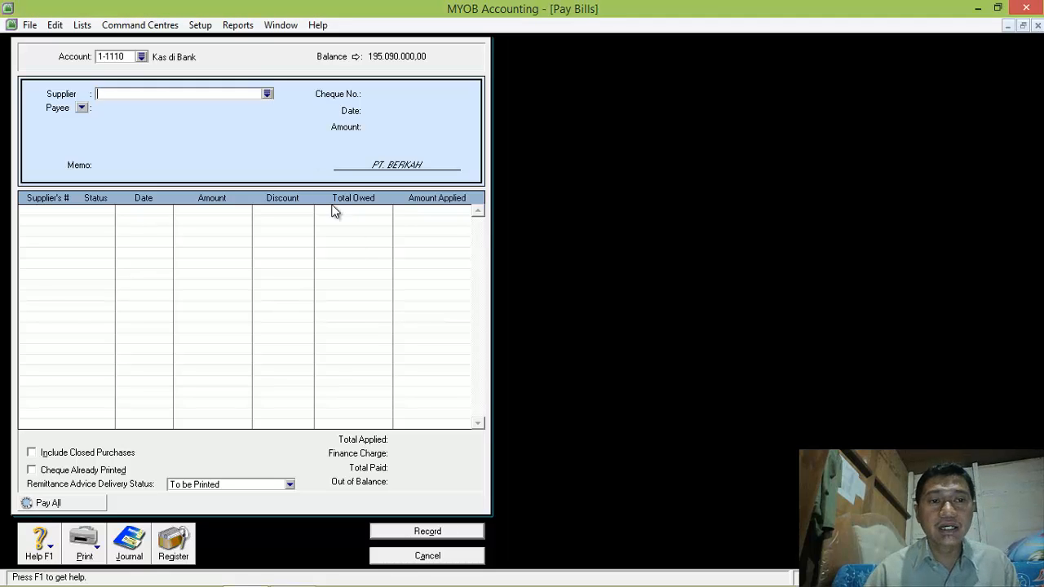
left_click(267, 95)
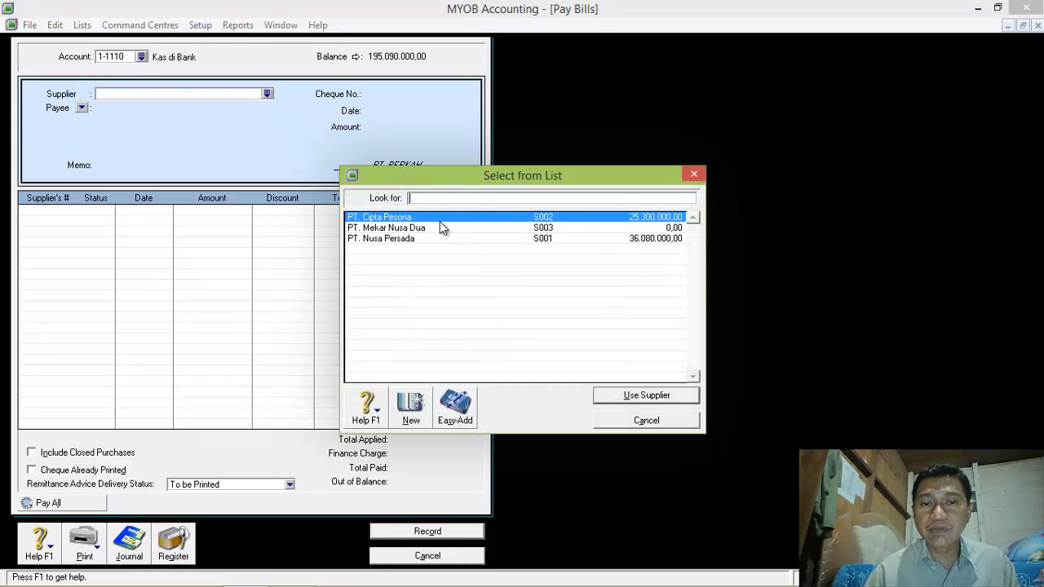
double_click(406, 238)
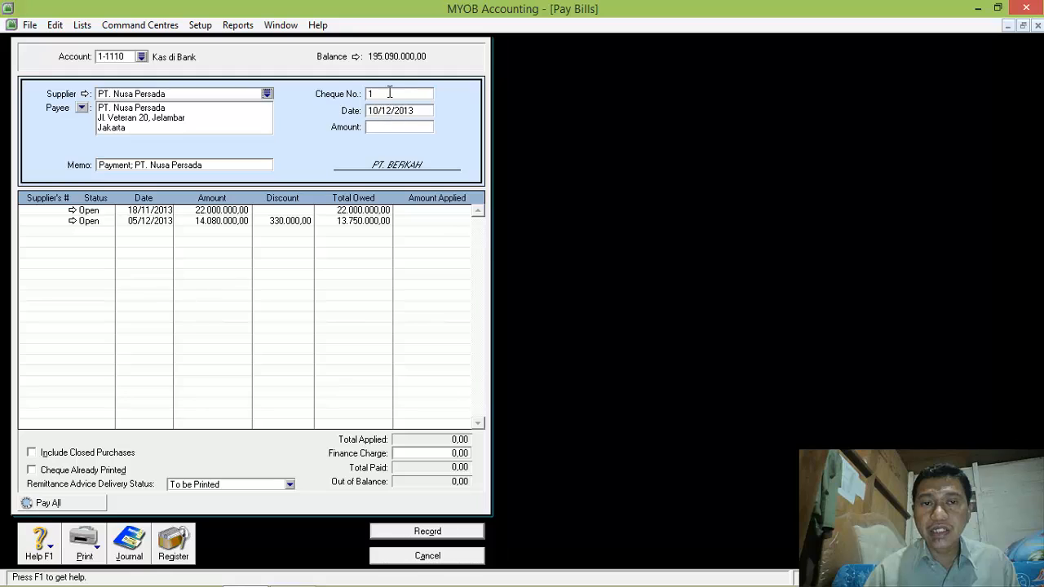
- Set the supplier payment's cheque number to BKK12-3, its date to 20/12/2013 and its amount to 22220000
left_click(390, 93)
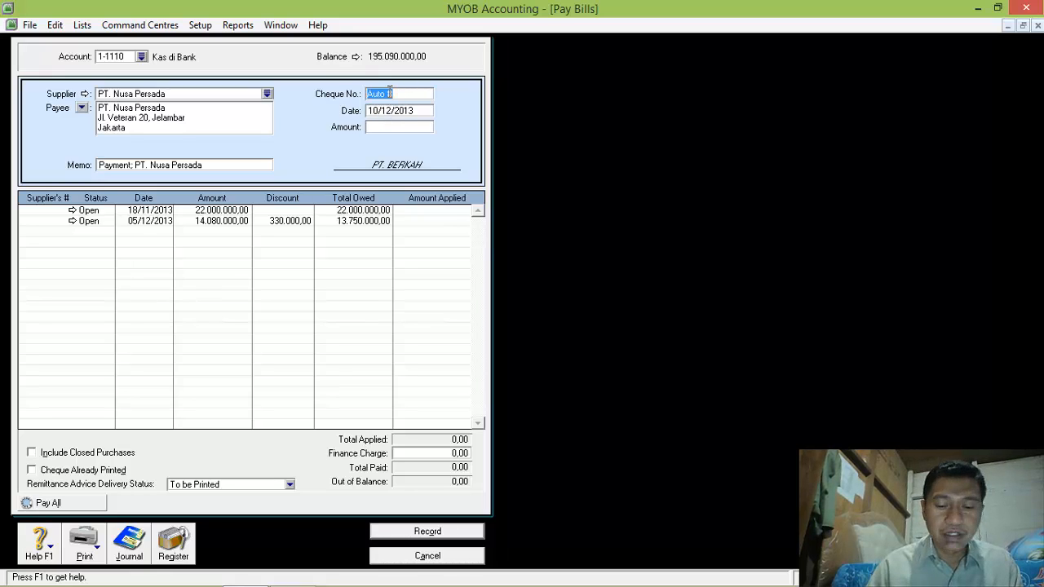
type("BKK103")
key("Tab")
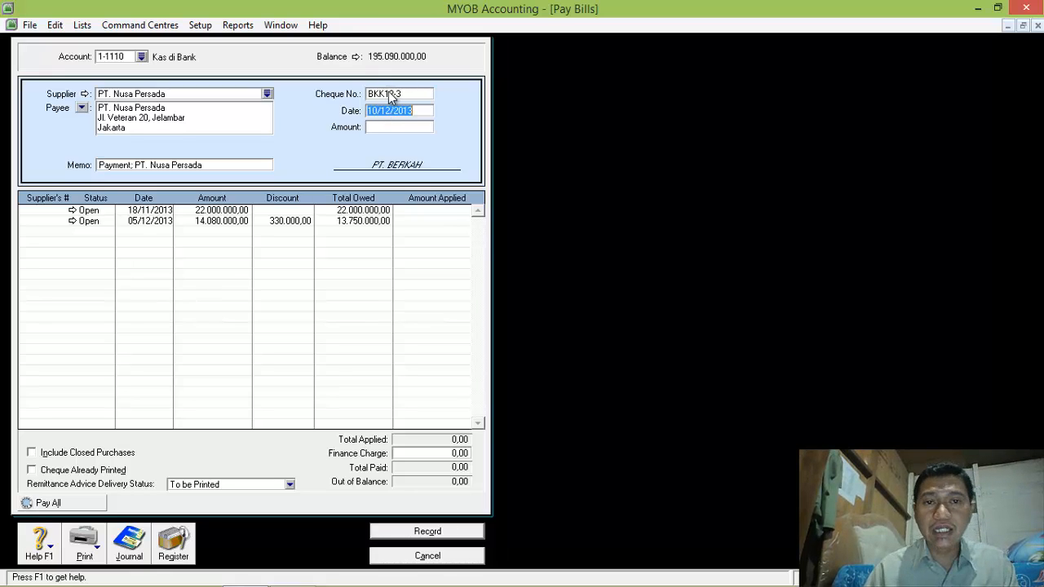
type("20")
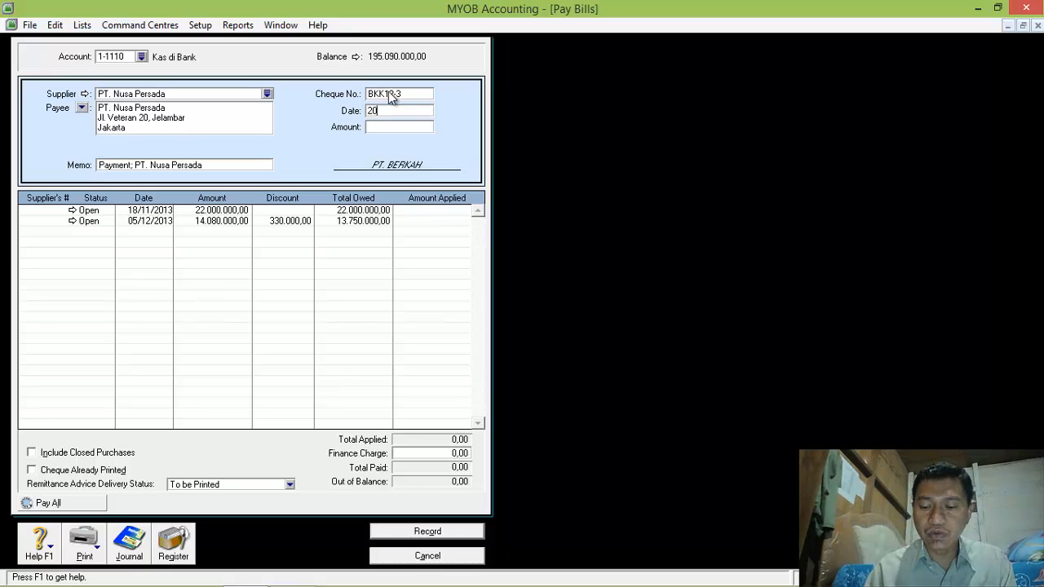
type("/12/2013")
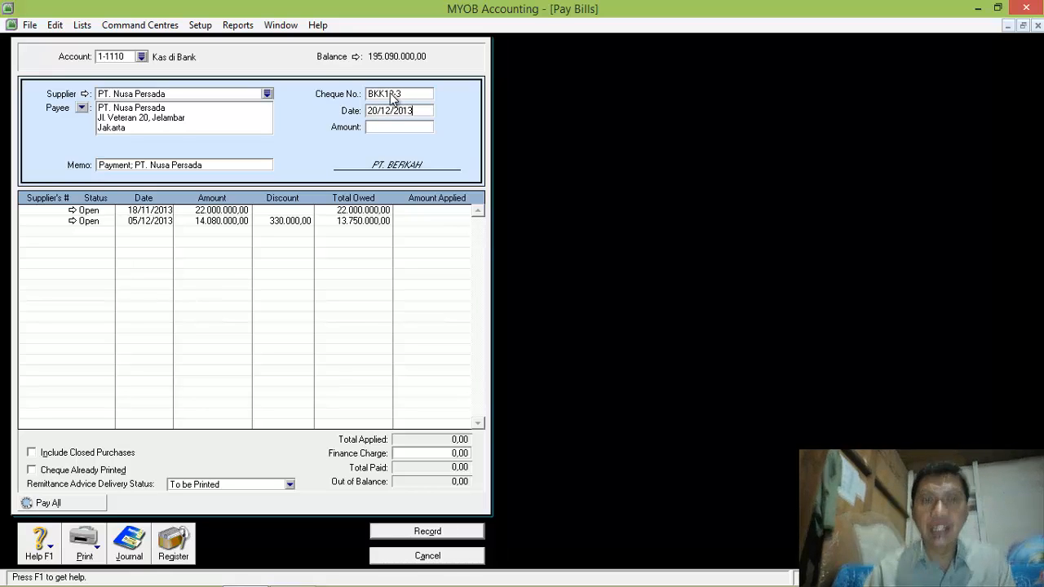
left_click(391, 126)
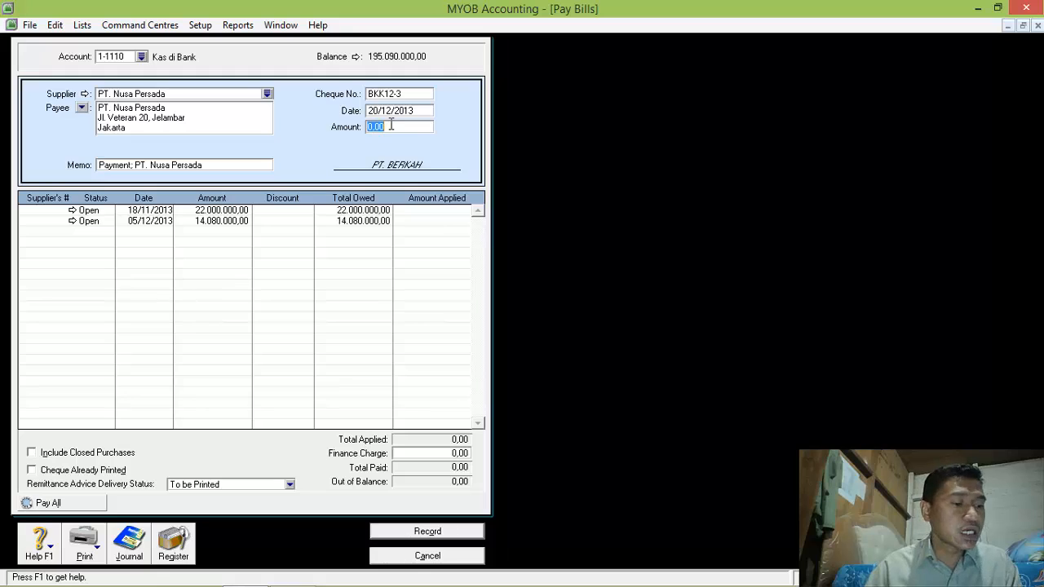
type("22220")
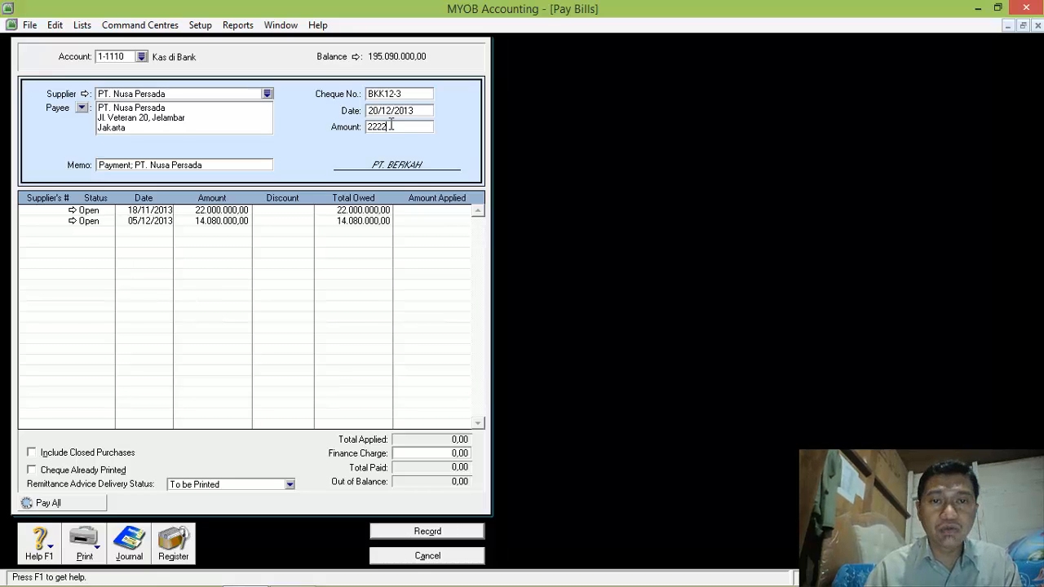
type("000")
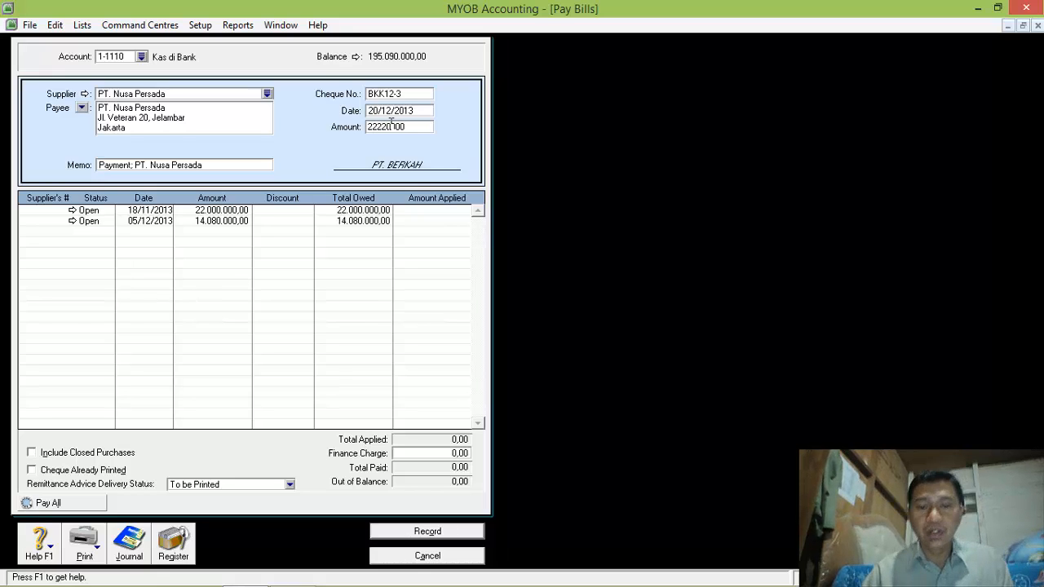
- Enter a finance charge of 220000, apply 22.000.000 to the 18/11/2013 bill and record the payment
left_click(439, 453)
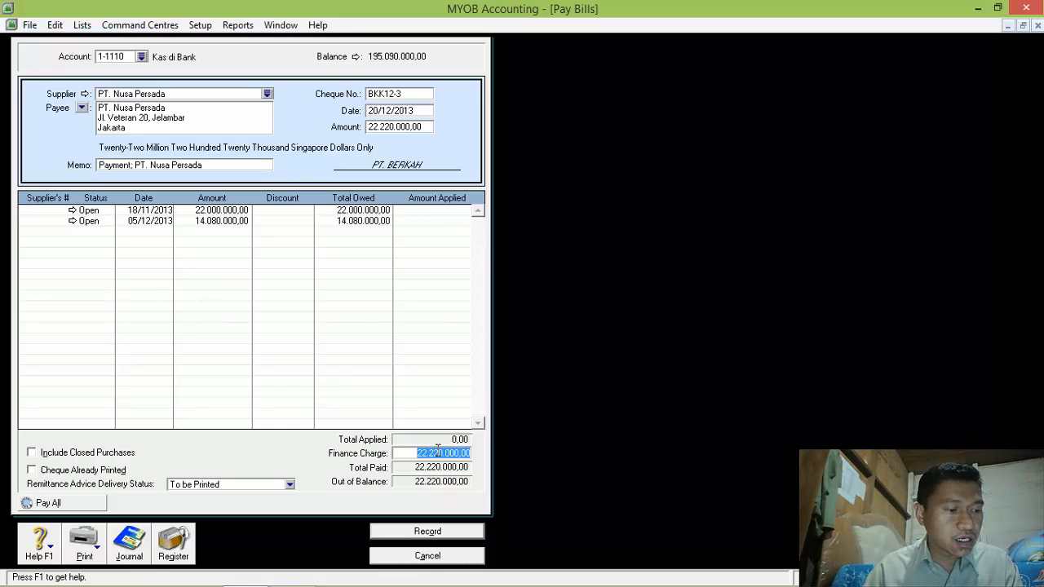
type("220")
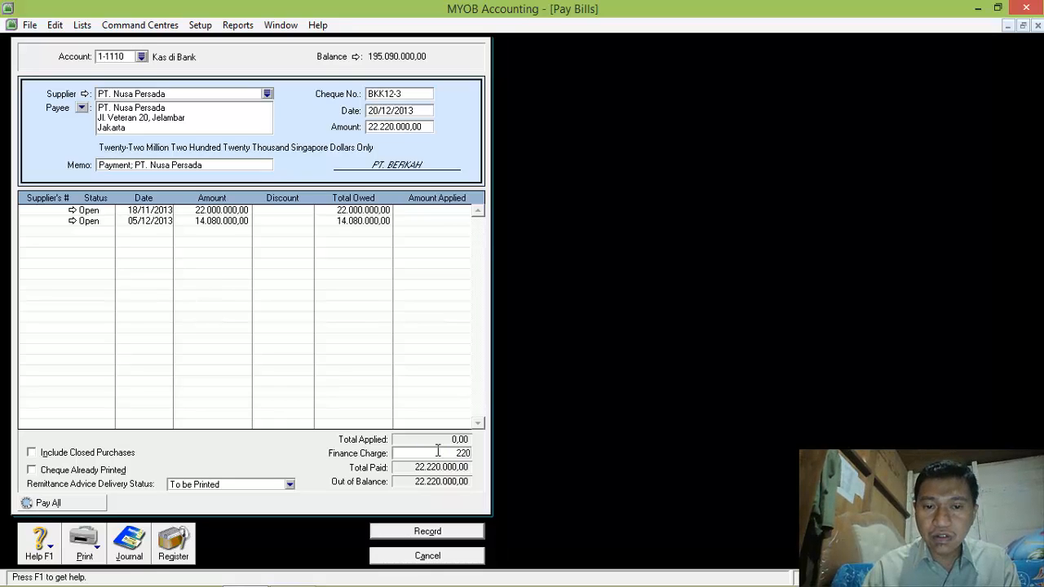
type("000")
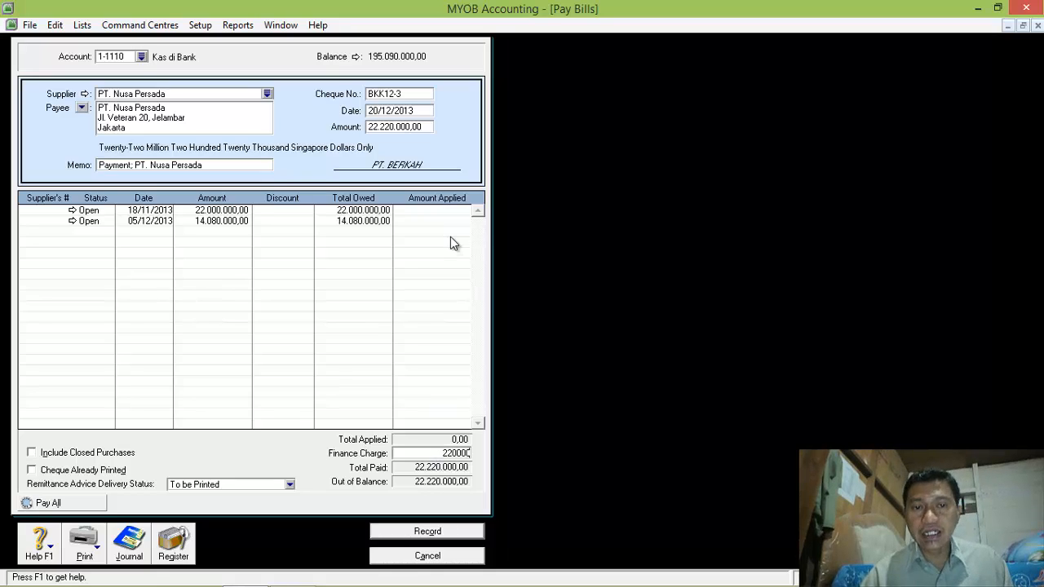
left_click(440, 210)
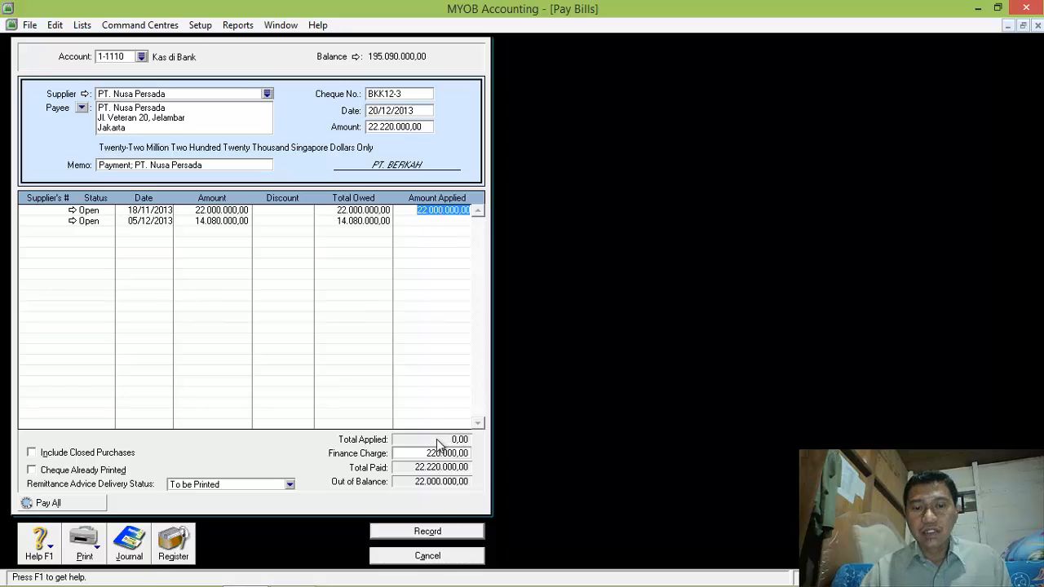
left_click(428, 532)
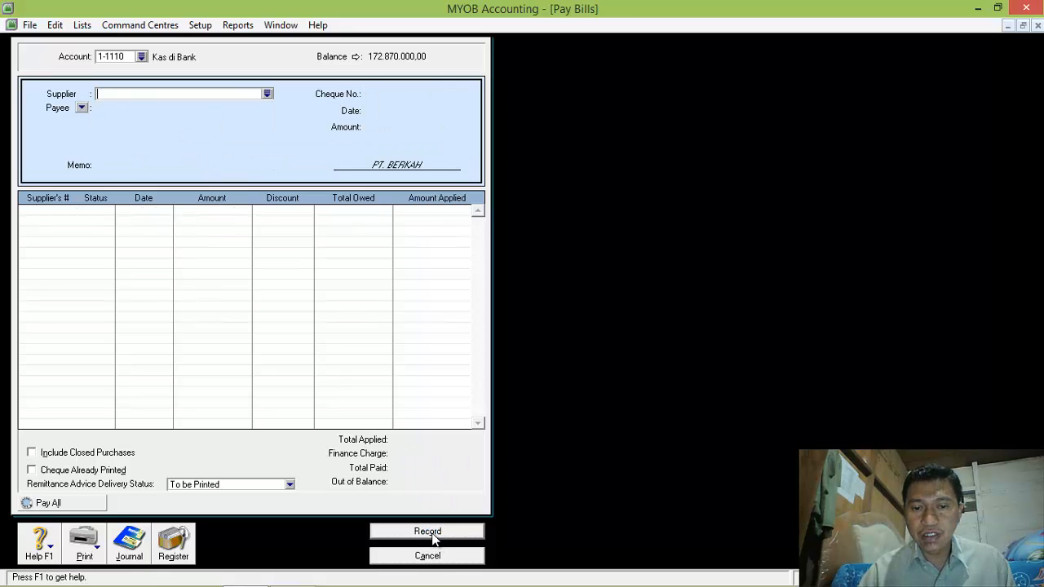
- Review the December disbursements in the transaction journal, and close the journal and the Pay Bills form
left_click(130, 545)
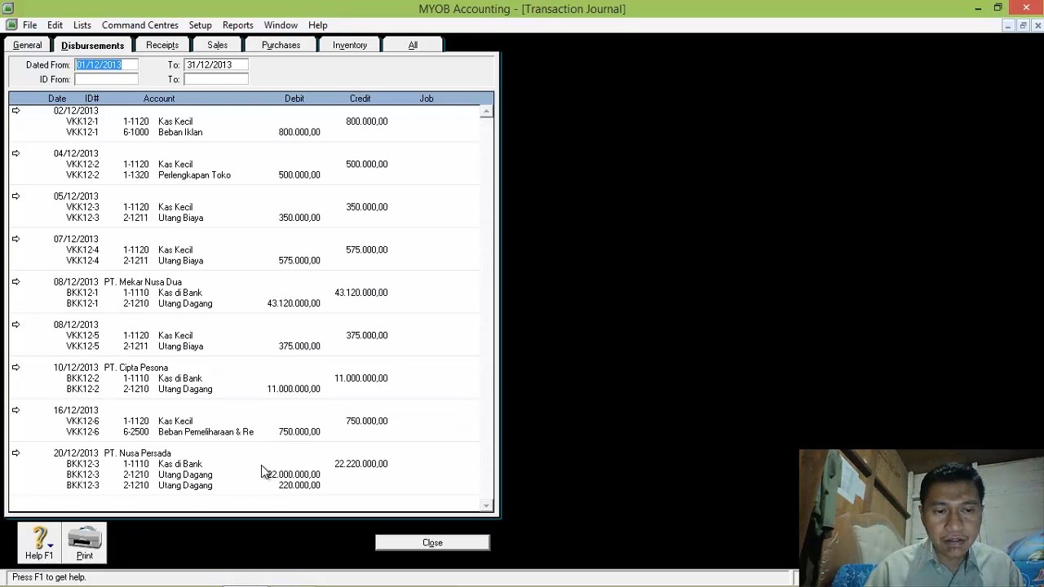
left_click(431, 545)
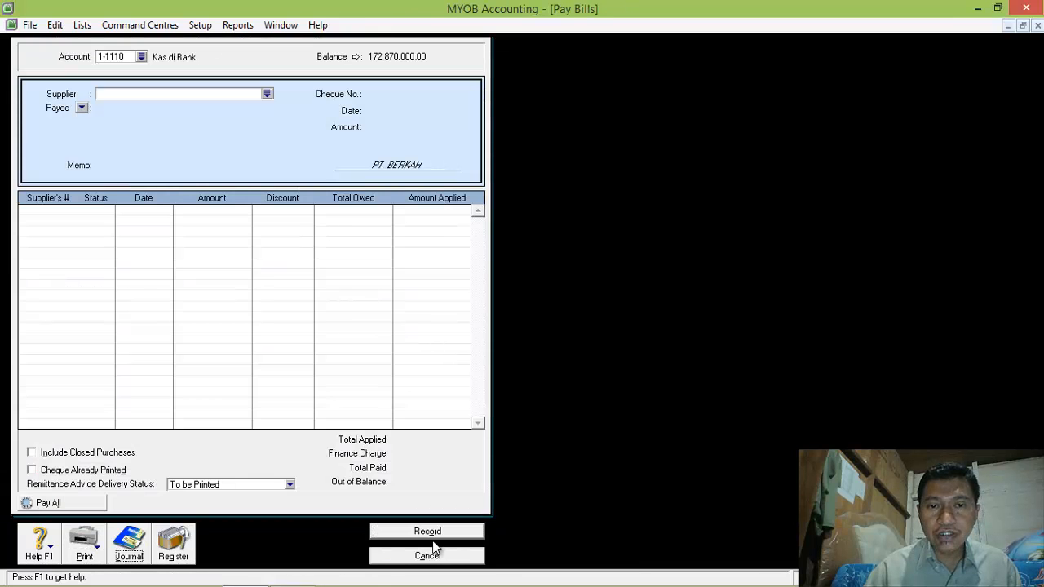
left_click(425, 554)
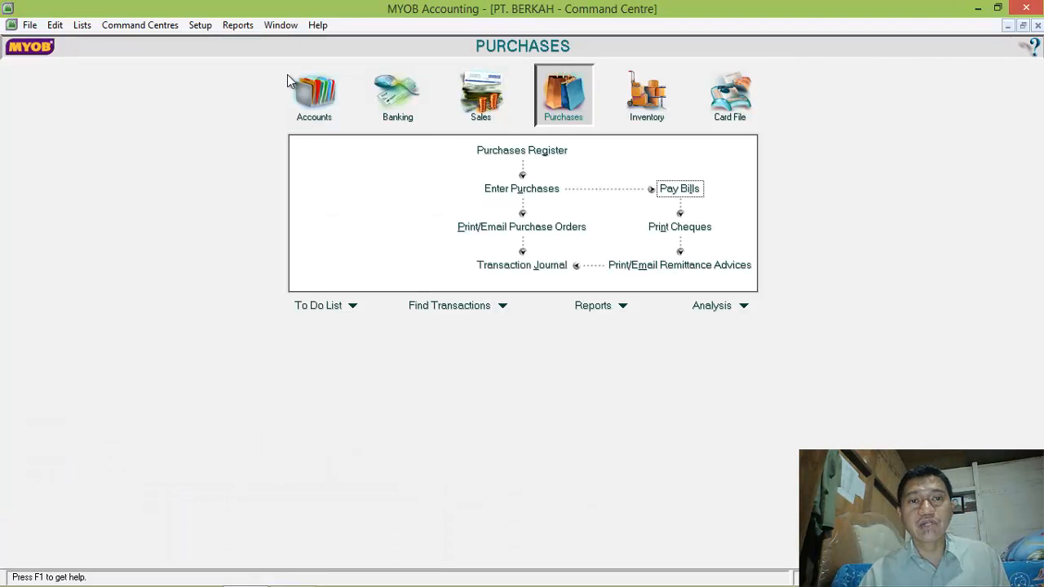
- Check the expense account for late charges in the Purchases linked accounts and close that setup window
left_click(202, 24)
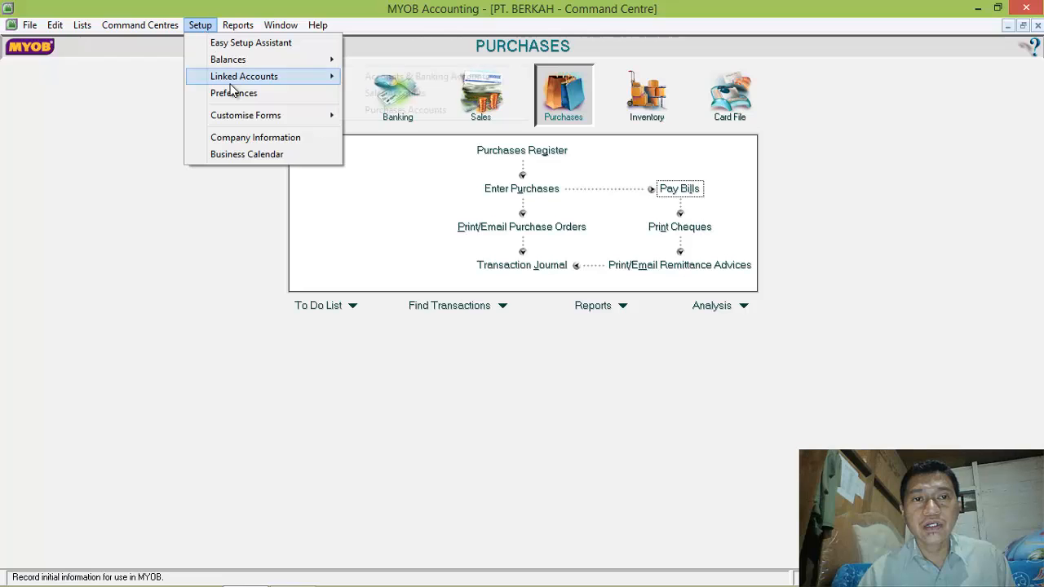
mouse_move(299, 79)
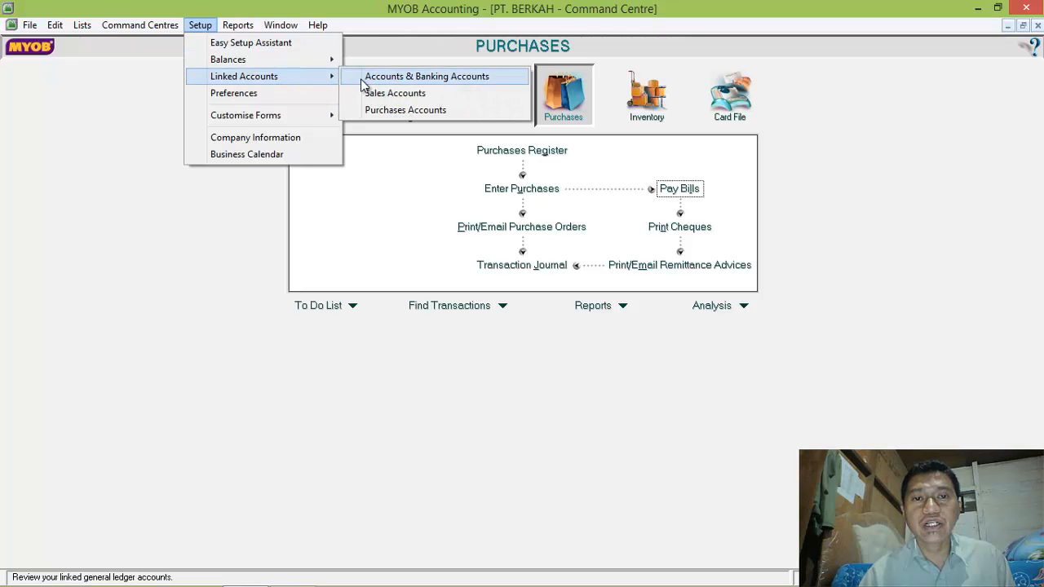
left_click(384, 110)
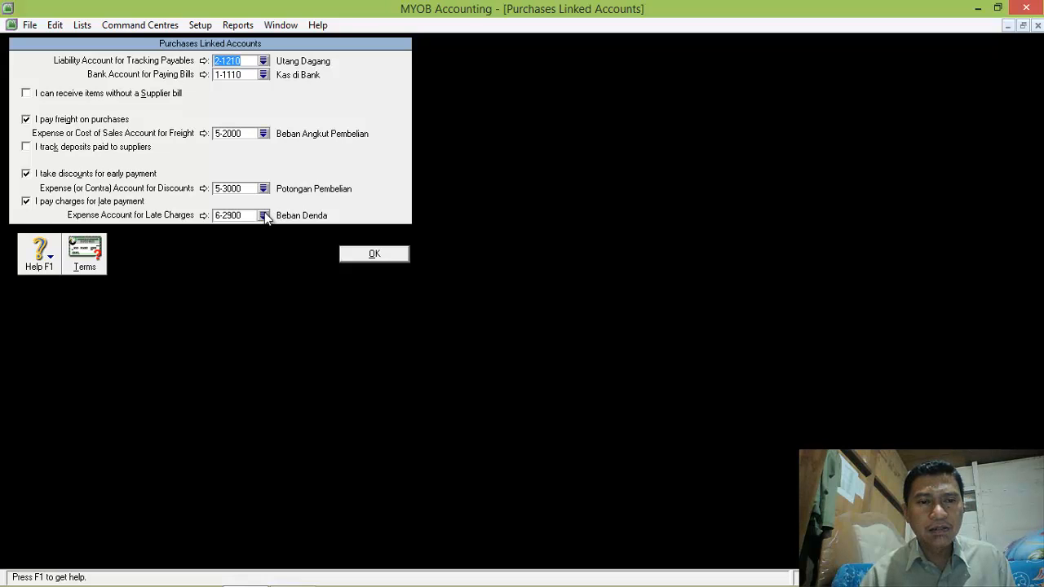
left_click(371, 254)
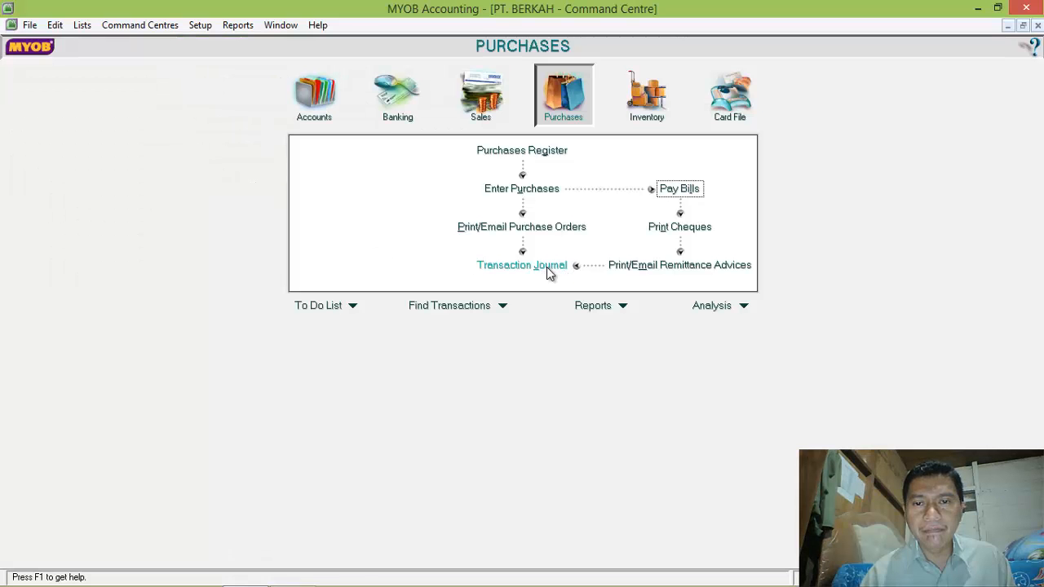
- Examine the December purchases and then all transactions down to the latest entries in the transaction journal, and close it
left_click(546, 266)
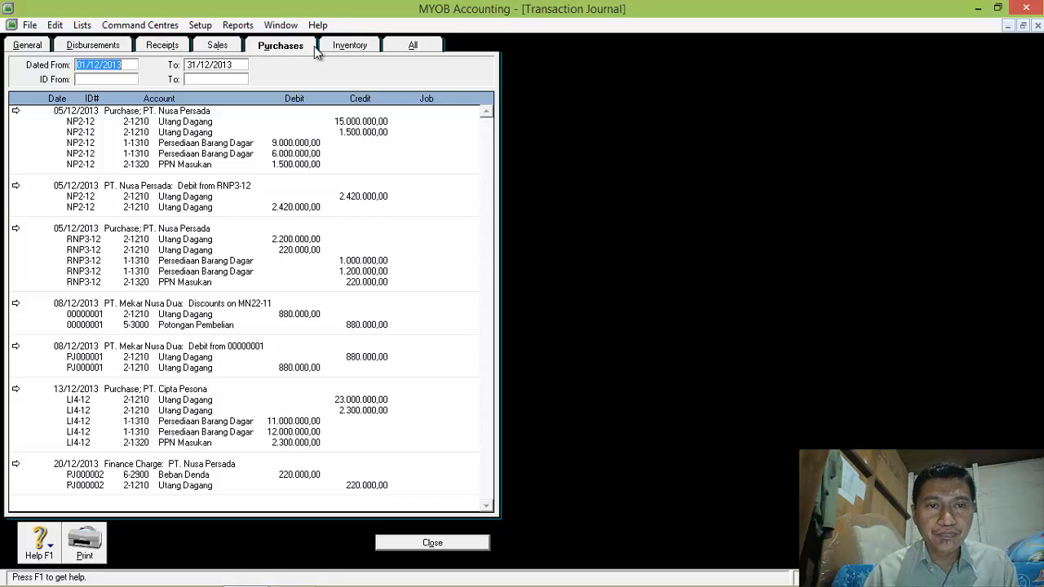
left_click(410, 46)
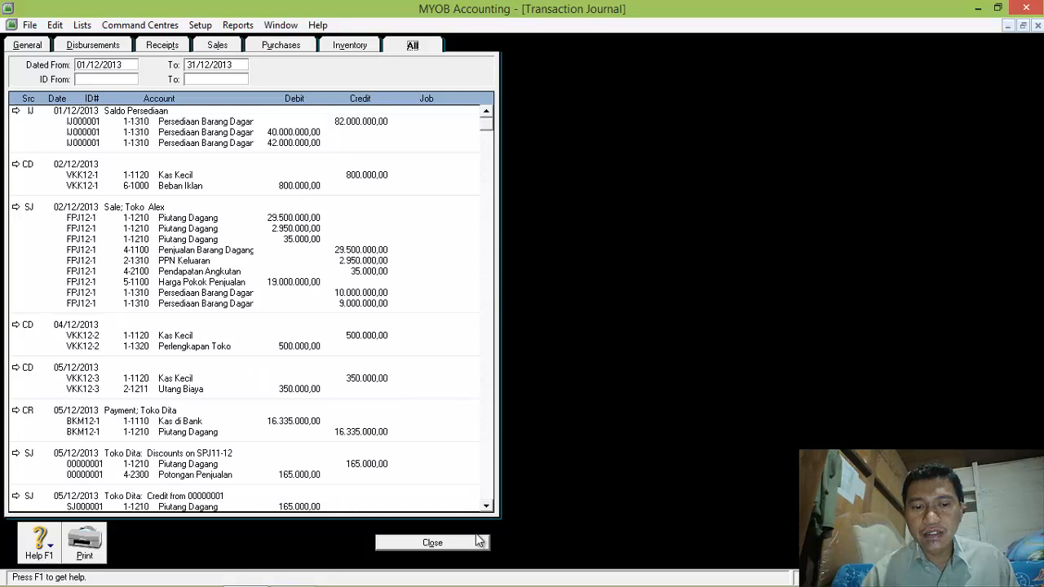
left_click(486, 506)
left_click(486, 507)
left_click(487, 482)
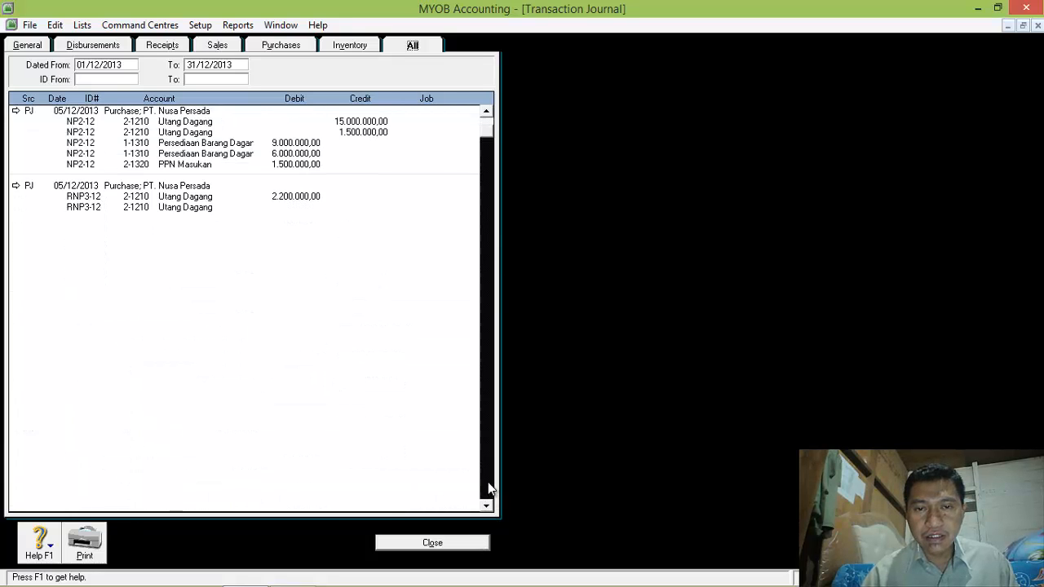
left_click(488, 482)
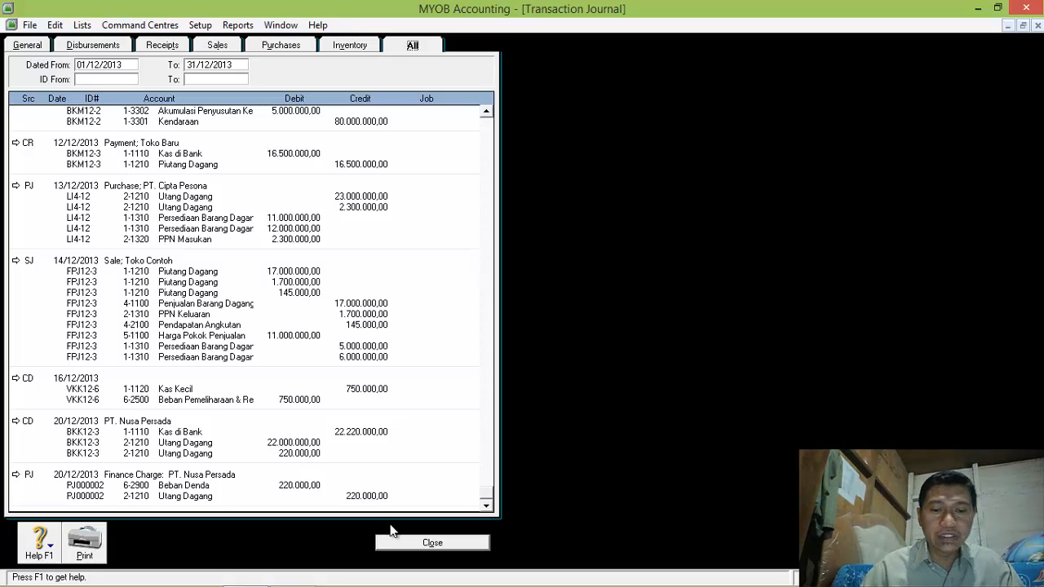
left_click(423, 538)
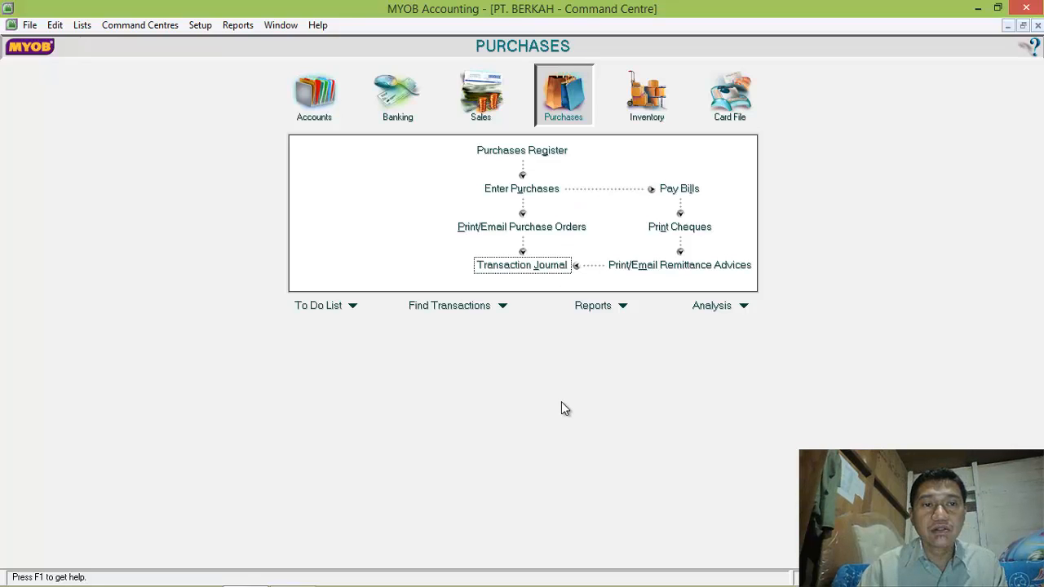
mouse_move(418, 581)
left_click(296, 573)
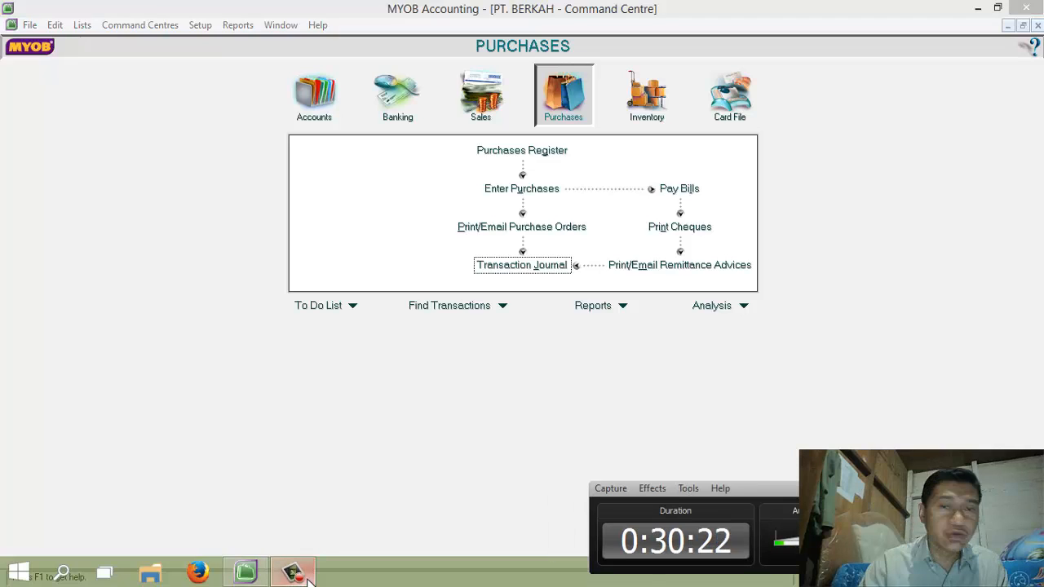
left_click(308, 577)
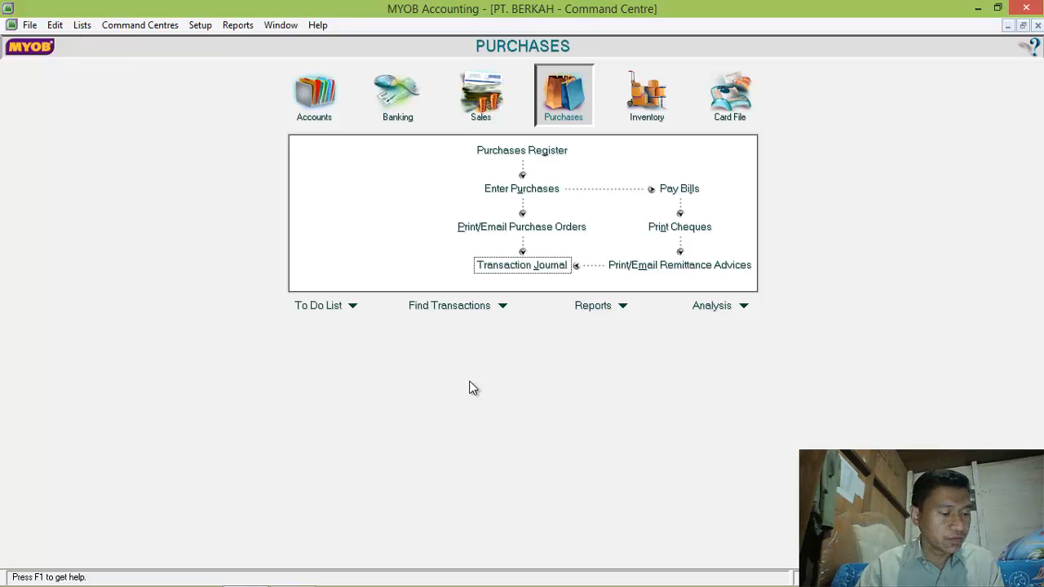
- Start a new item sales invoice for the customer Toko Dita
left_click(481, 104)
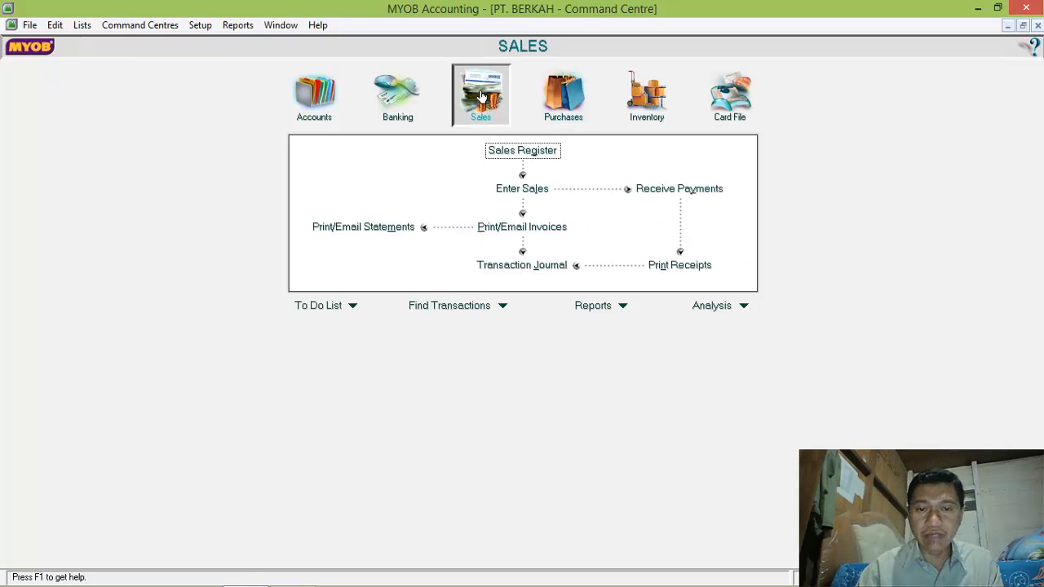
left_click(532, 193)
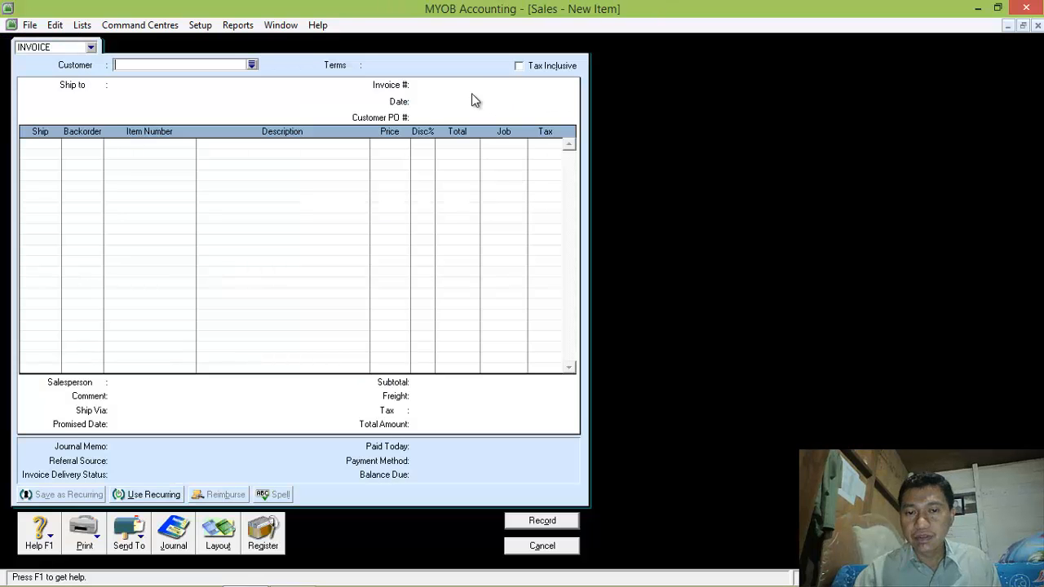
left_click(252, 65)
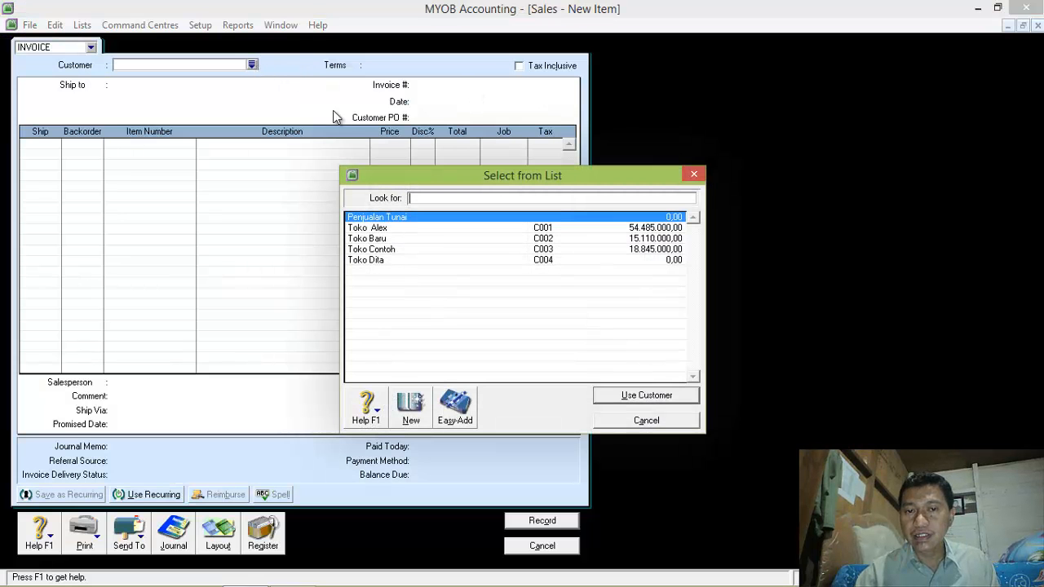
double_click(377, 259)
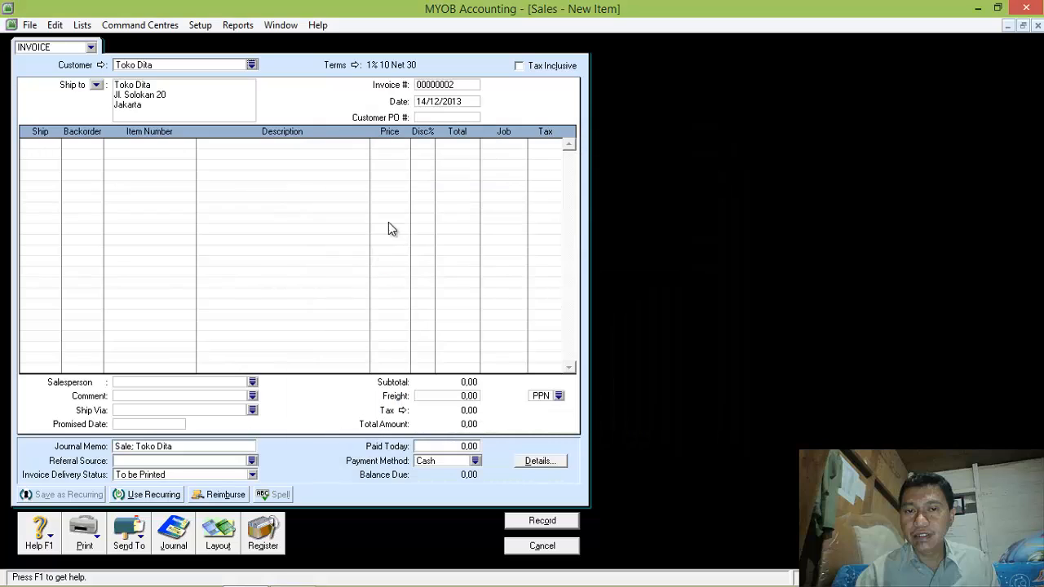
- Set the invoice number to FPJ12-4 and the invoice date to 20/12/2013
left_click(449, 85)
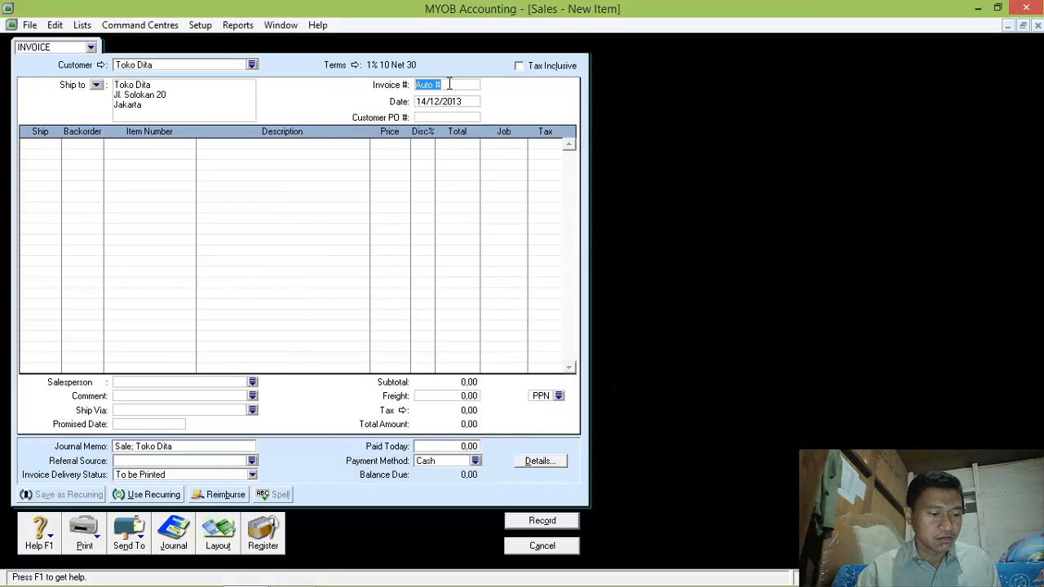
type("FPJ")
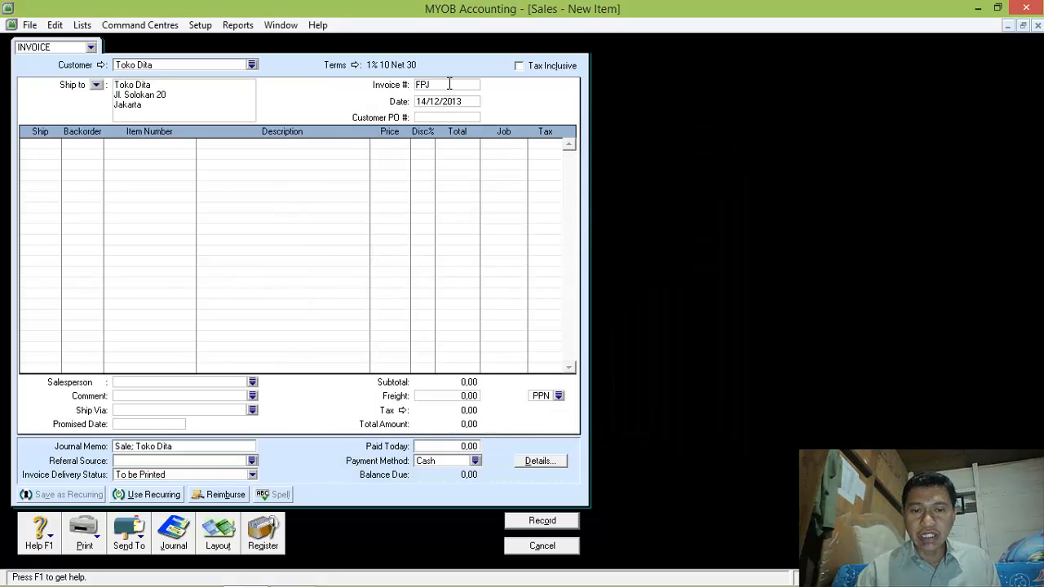
type("12/4")
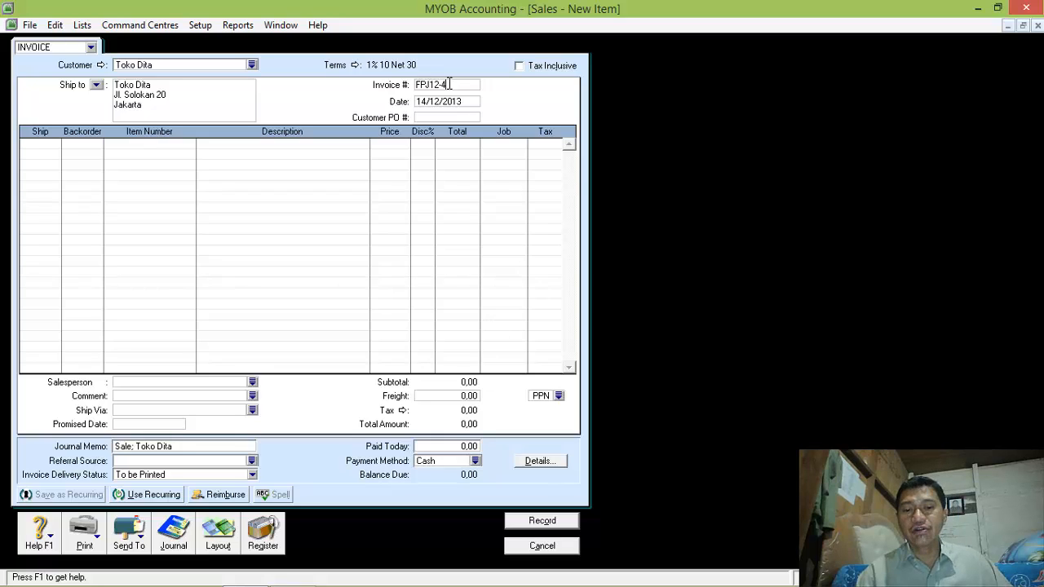
key("Tab")
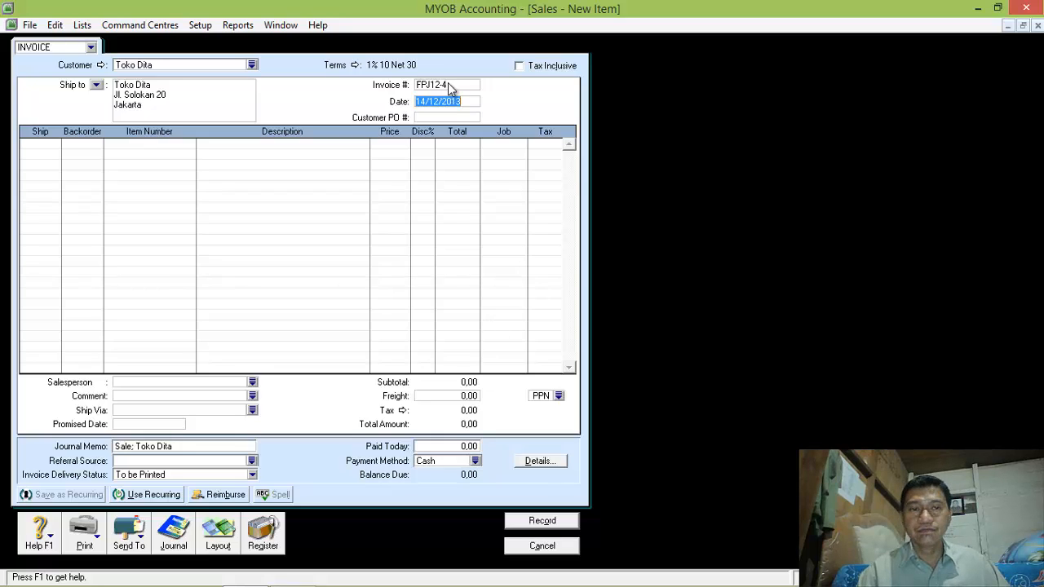
type("20/12")
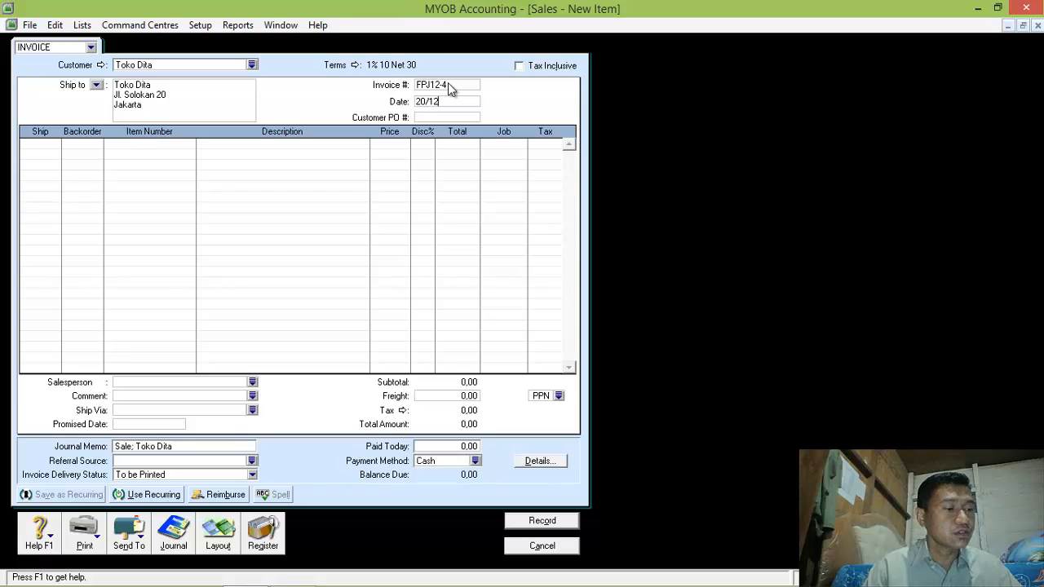
type("/2013")
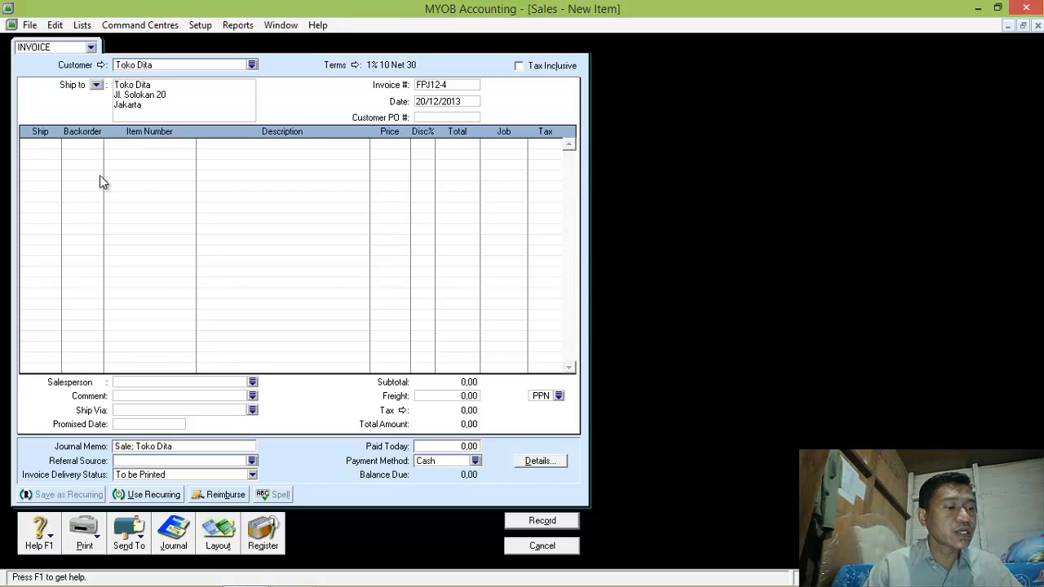
- Add an invoice line for 15 units of Accu-Chek (AU-N06) at a price of 800000
left_click(38, 144)
type("15")
key("Tab")
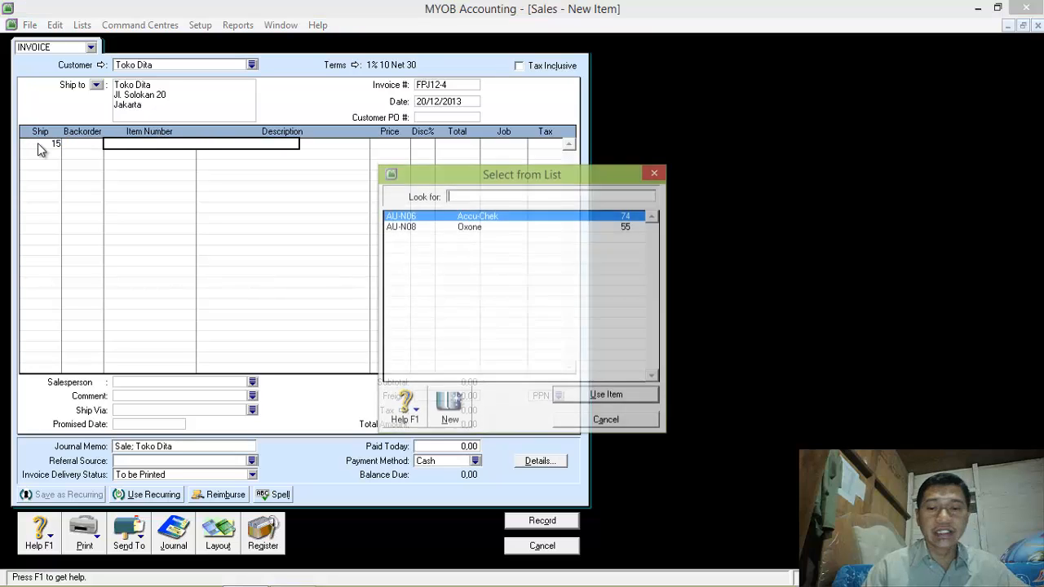
key("Return")
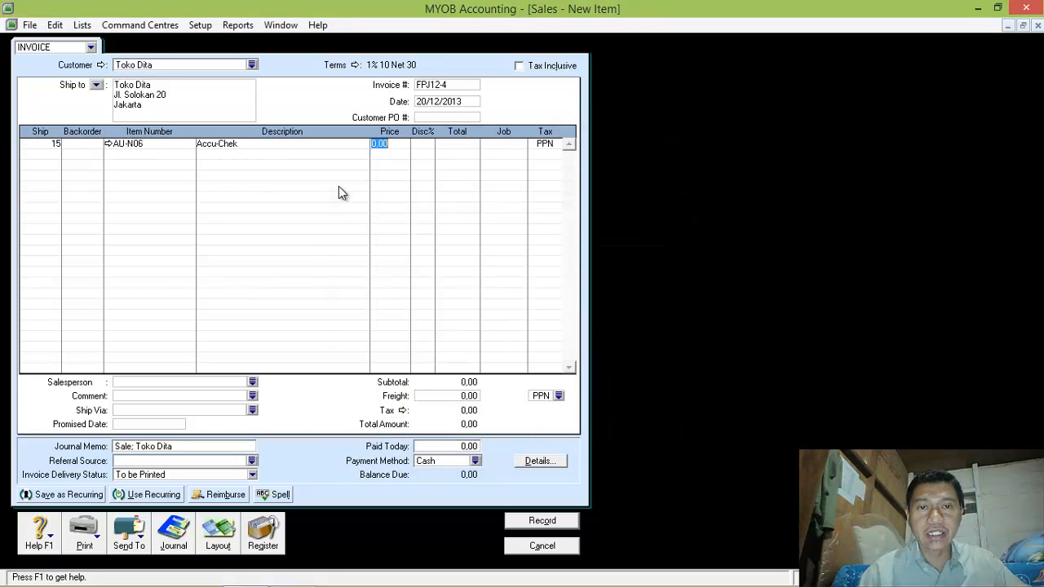
type("800000")
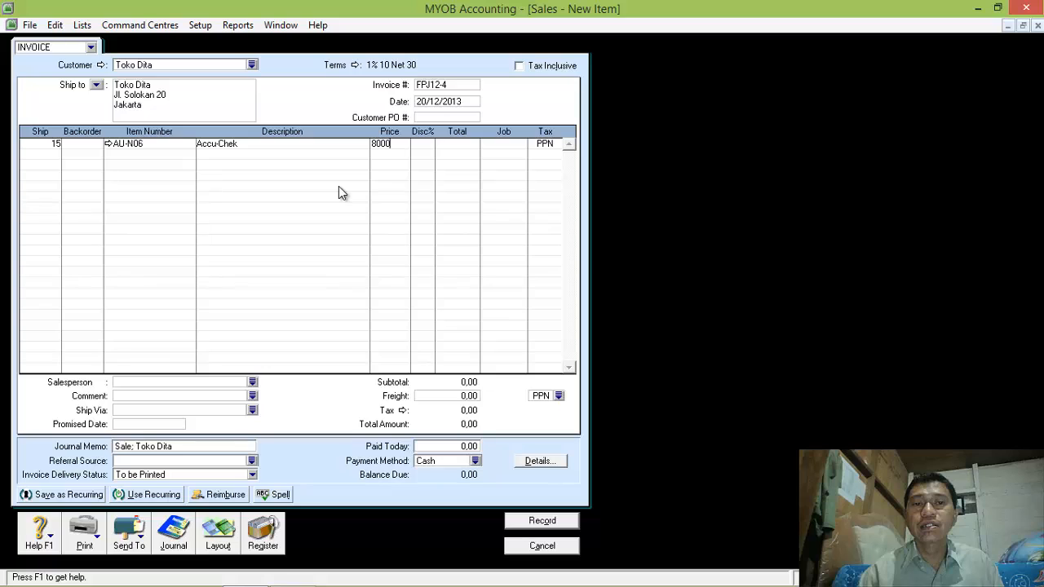
- Add a second invoice line for 10 units of Oxone (AU-N08) at a price of 900000
left_click(41, 154)
type("10")
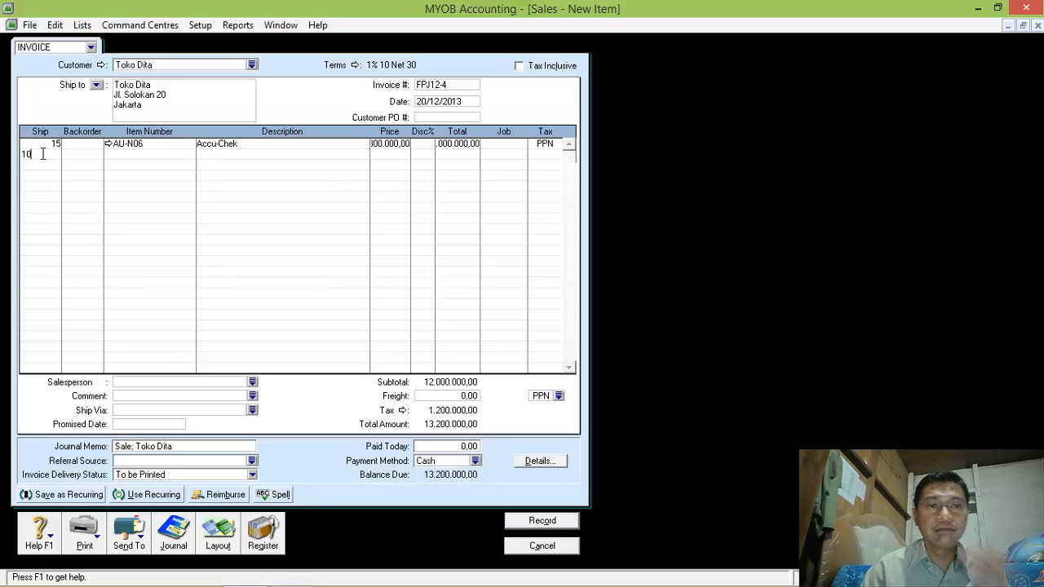
key("Tab")
key("Tab")
left_click(459, 227)
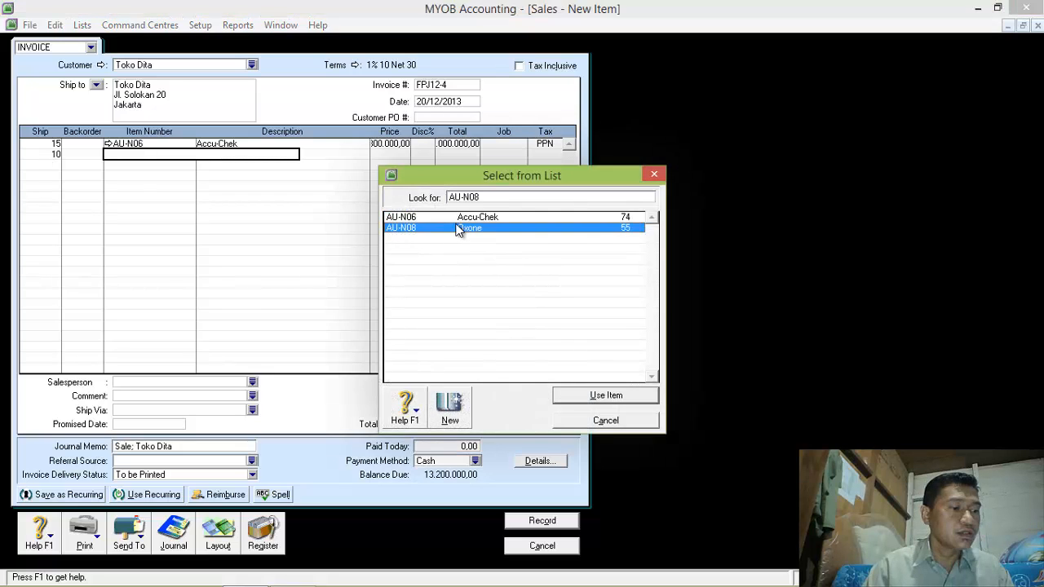
double_click(459, 228)
type("900000")
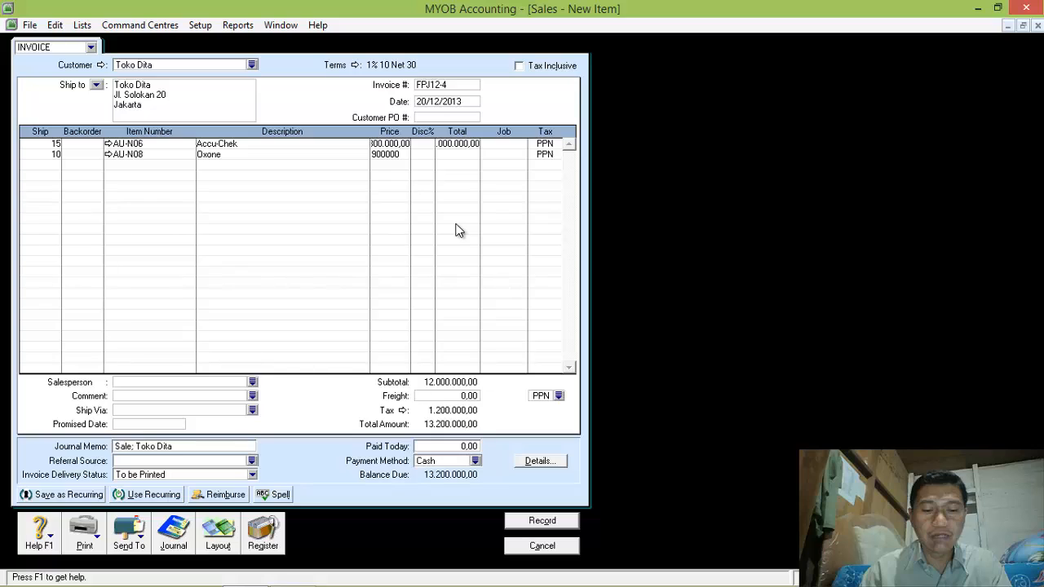
key("Tab")
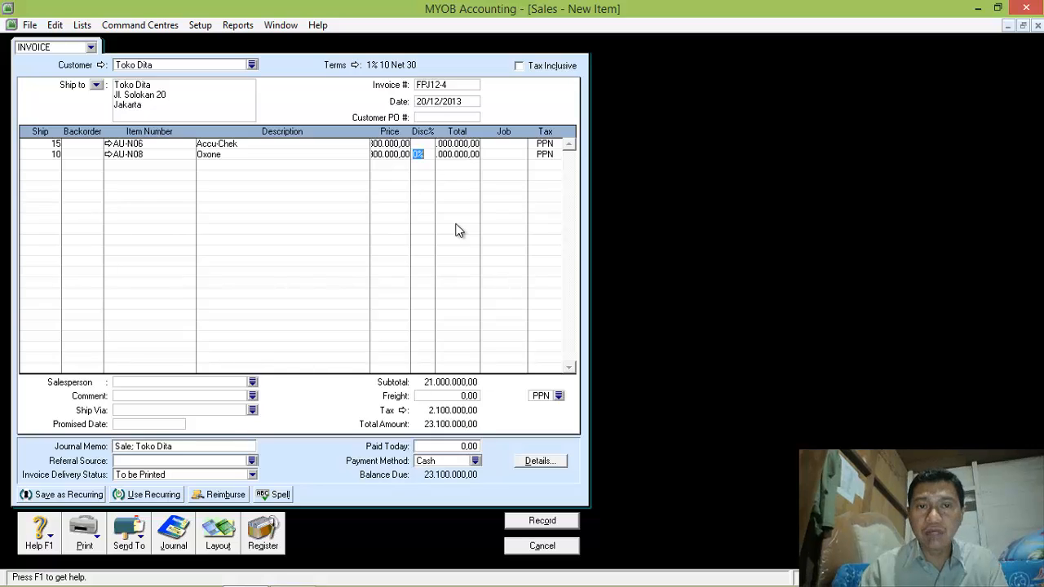
- Enter freight of 35000 with tax code N-T, record the invoice and close the sales form
left_click(451, 396)
type("35000")
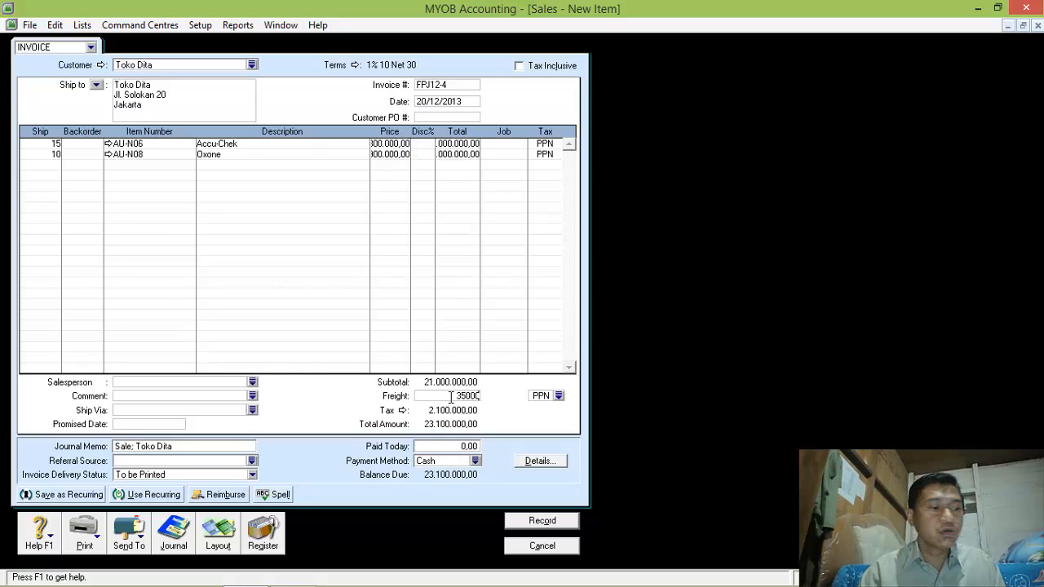
left_click(559, 395)
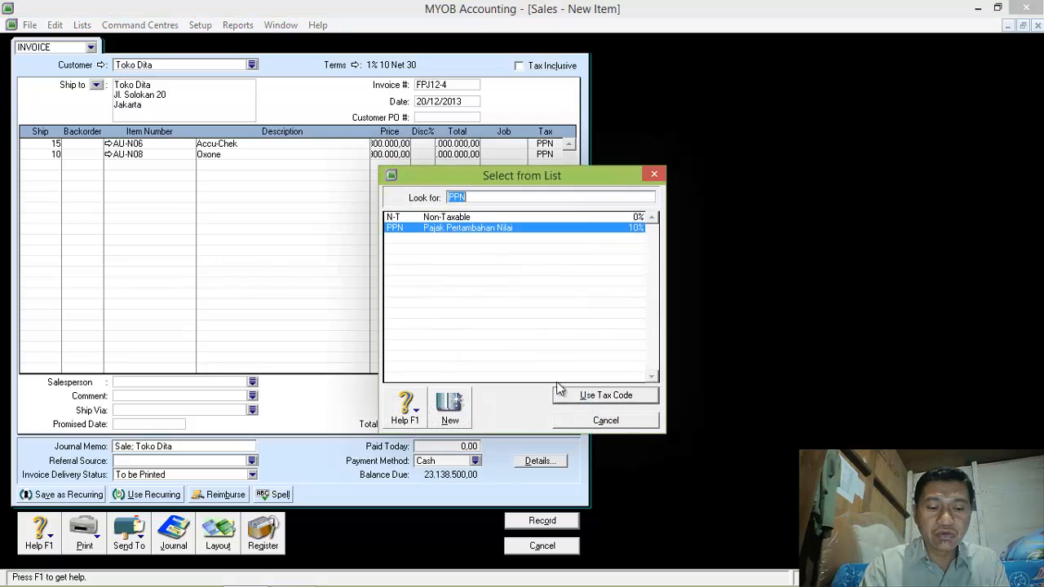
double_click(497, 216)
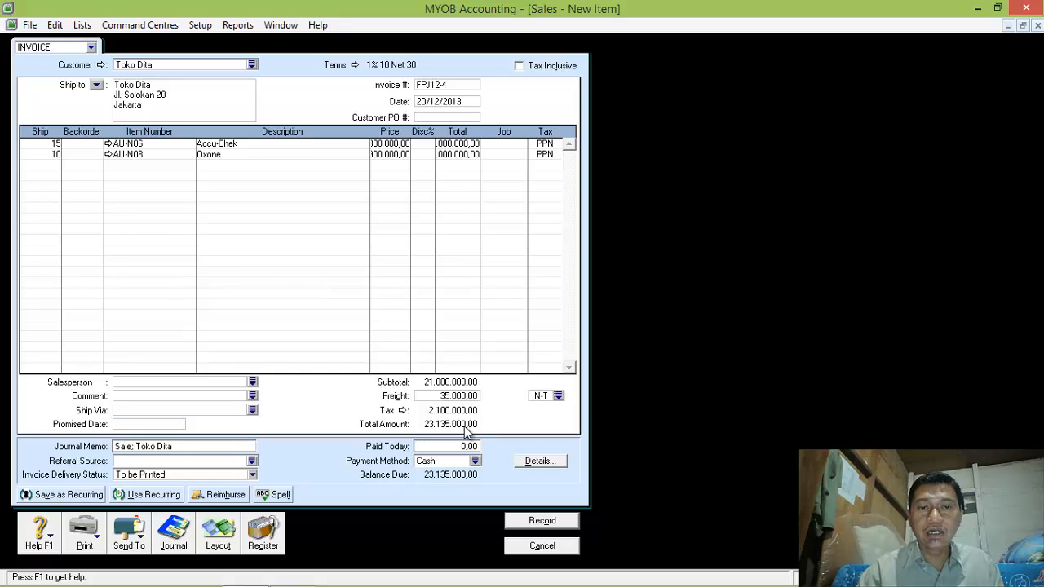
left_click(535, 529)
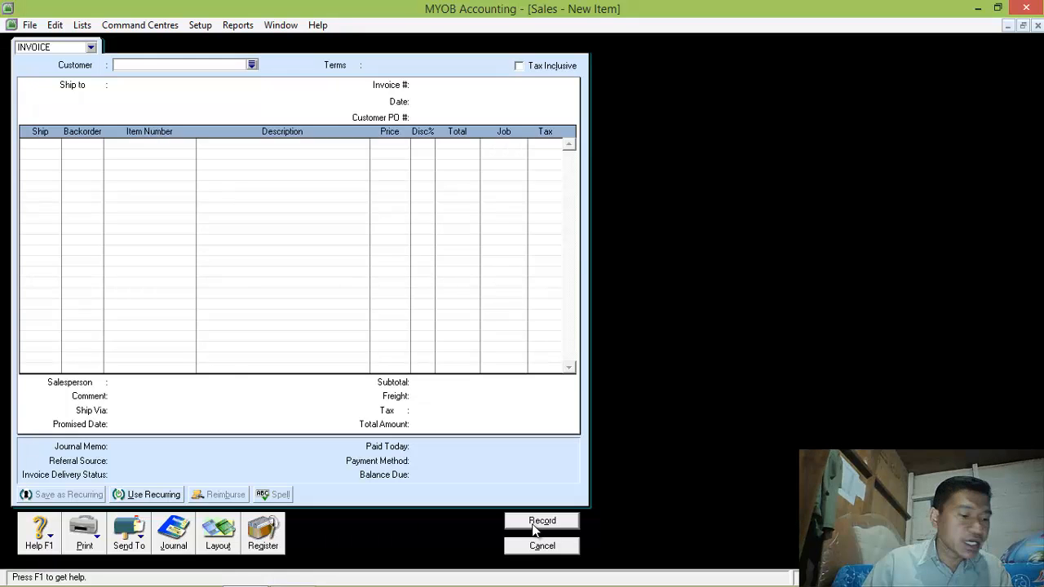
left_click(543, 551)
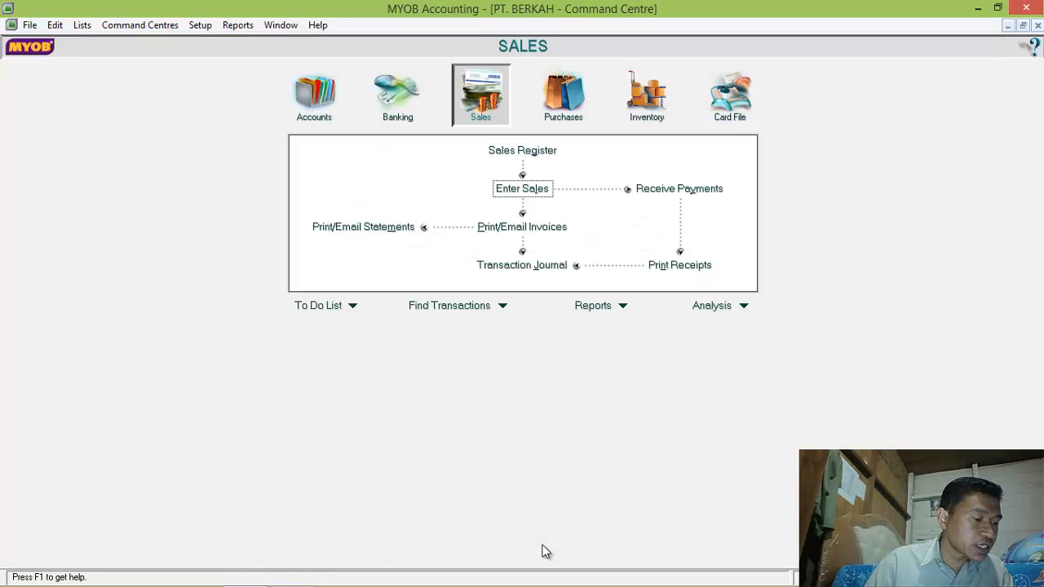
- Start a Spend Money entry from Kas di Bank with cheque number BKK12-4 and date 30/12/2013
left_click(382, 110)
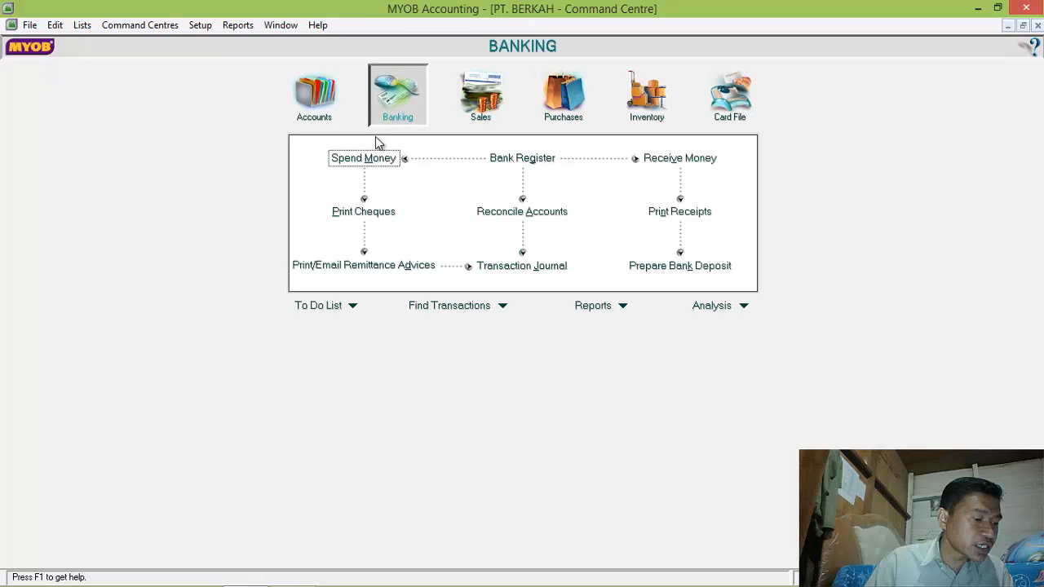
left_click(363, 159)
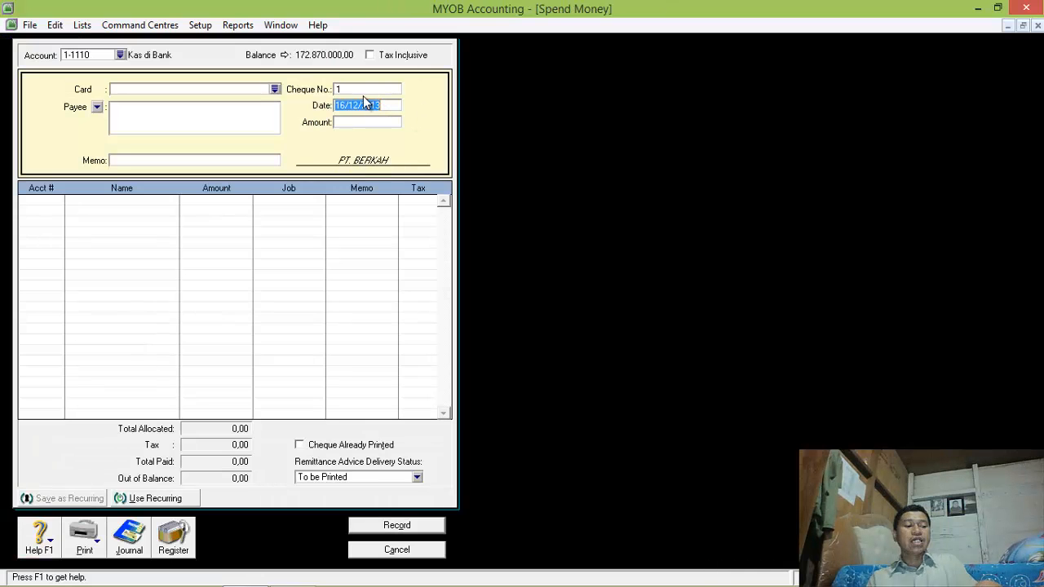
type("BKK")
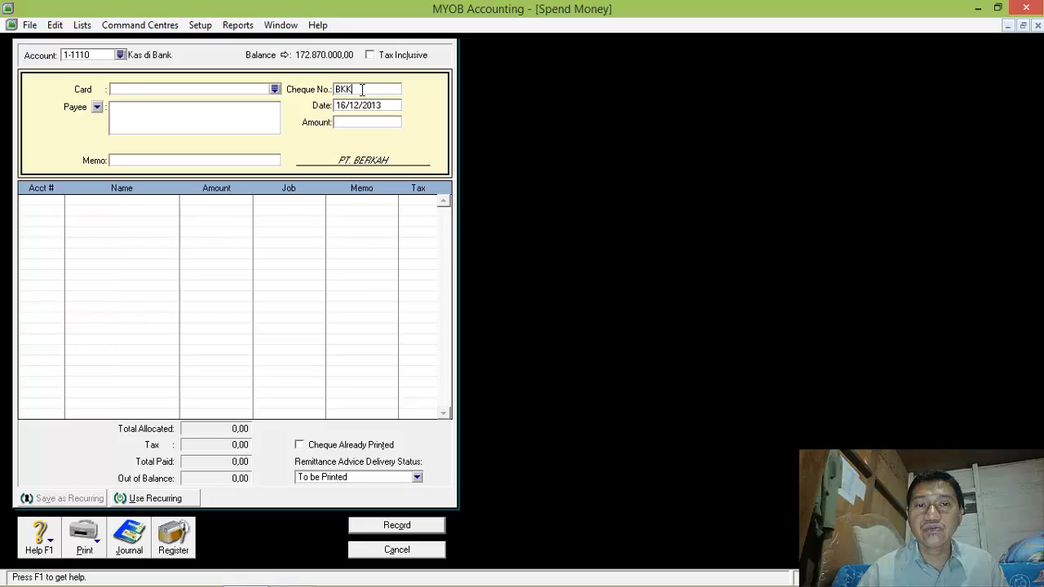
type("124")
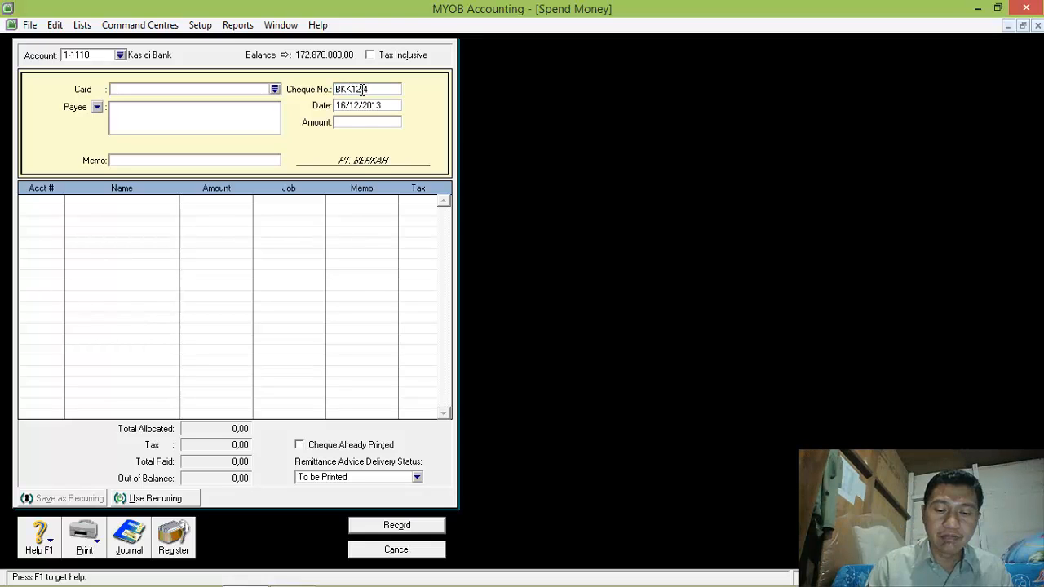
left_click(362, 89)
type("-")
left_click(363, 106)
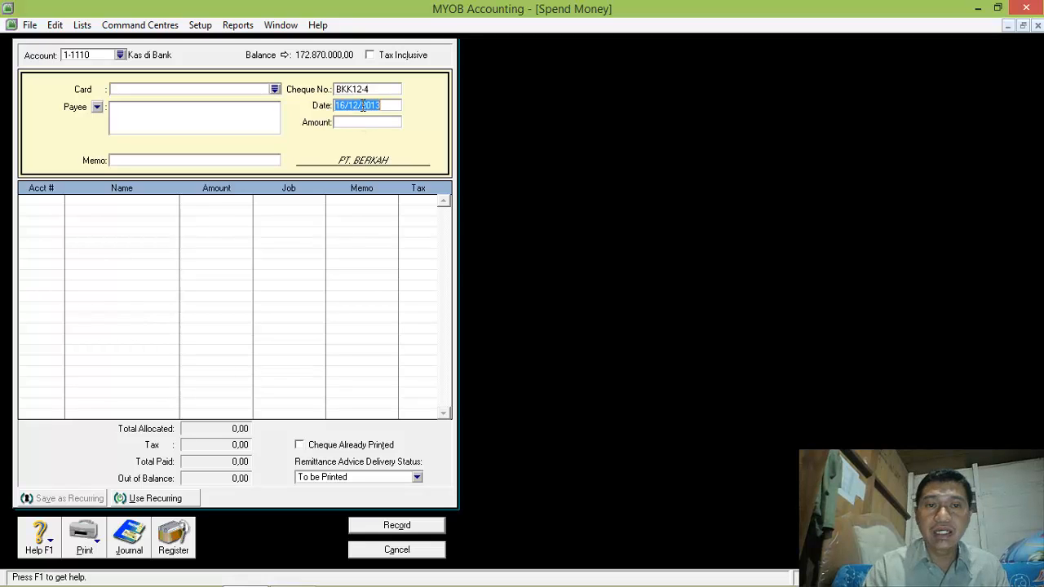
type("30/12")
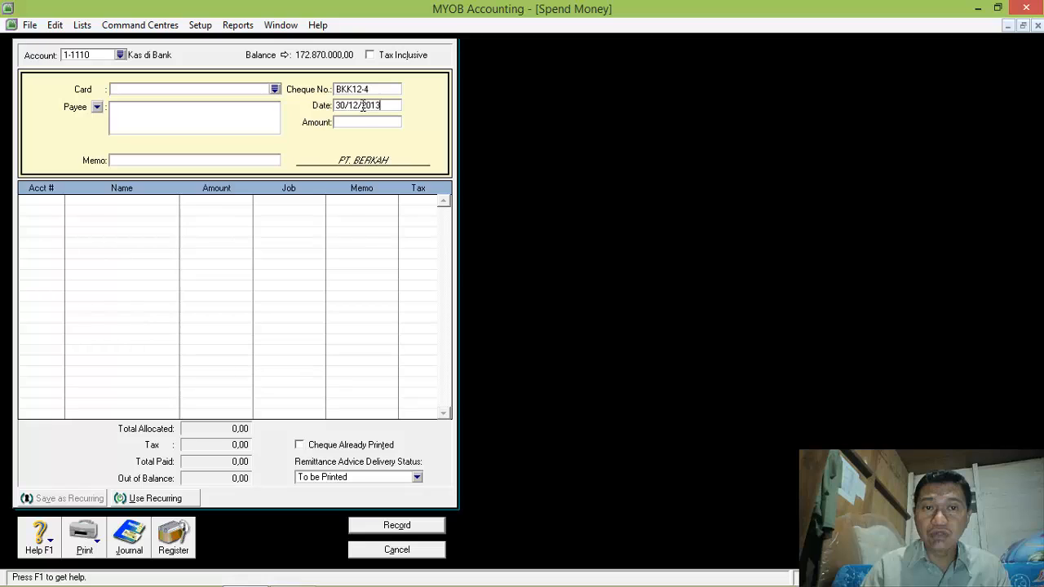
- Enter a payment amount of 4200000, allocate it to the Kartu Kredit account (2-1110), record the entry and close the form
left_click(370, 122)
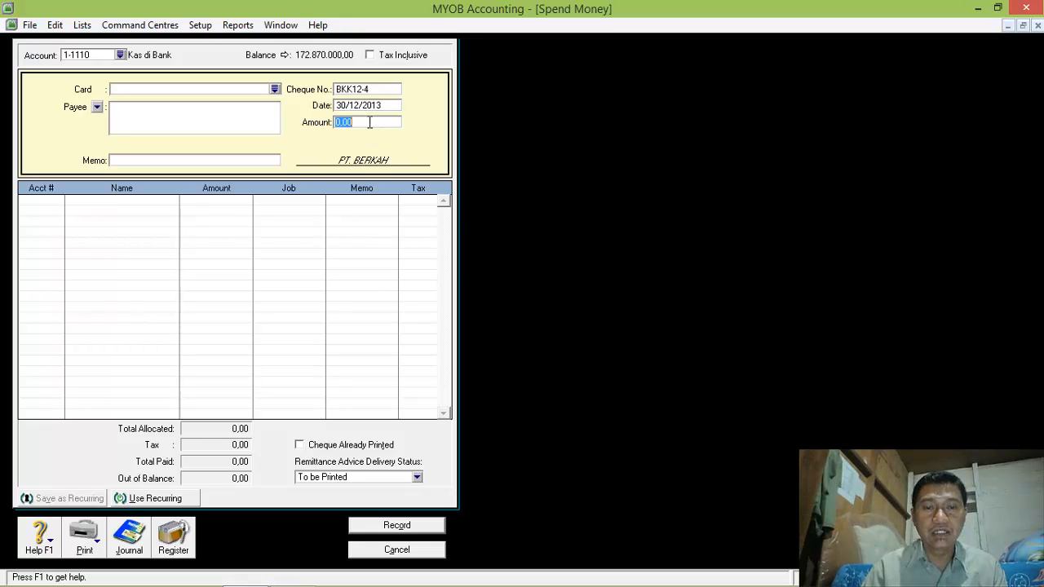
type("420")
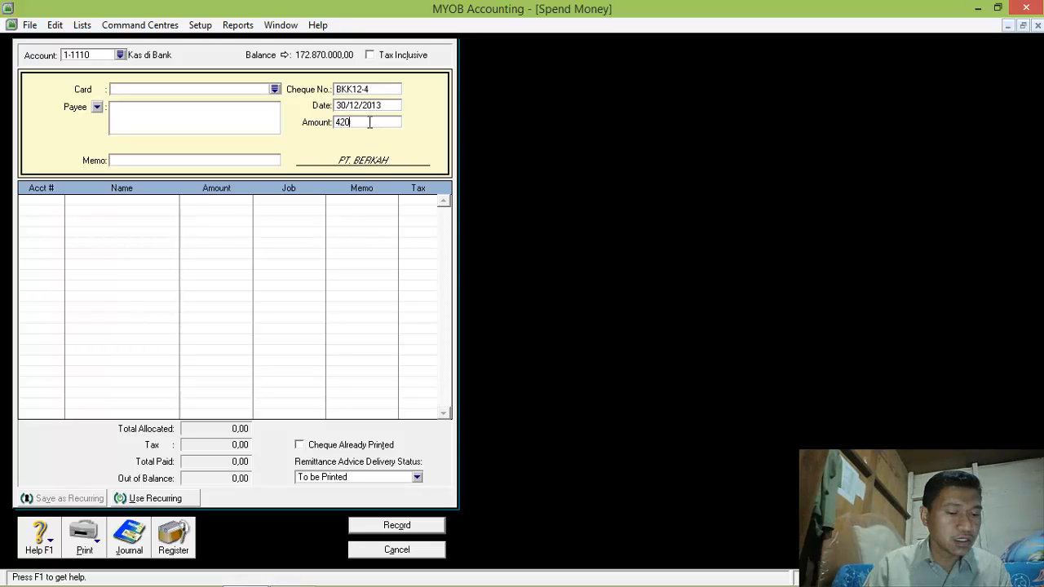
type("0000")
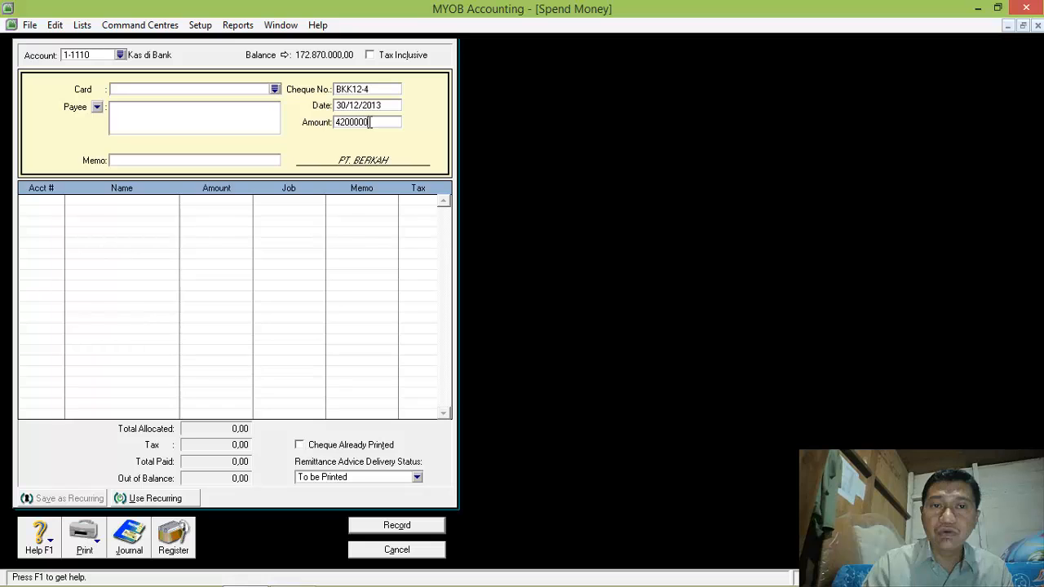
left_click(39, 201)
left_click(59, 201)
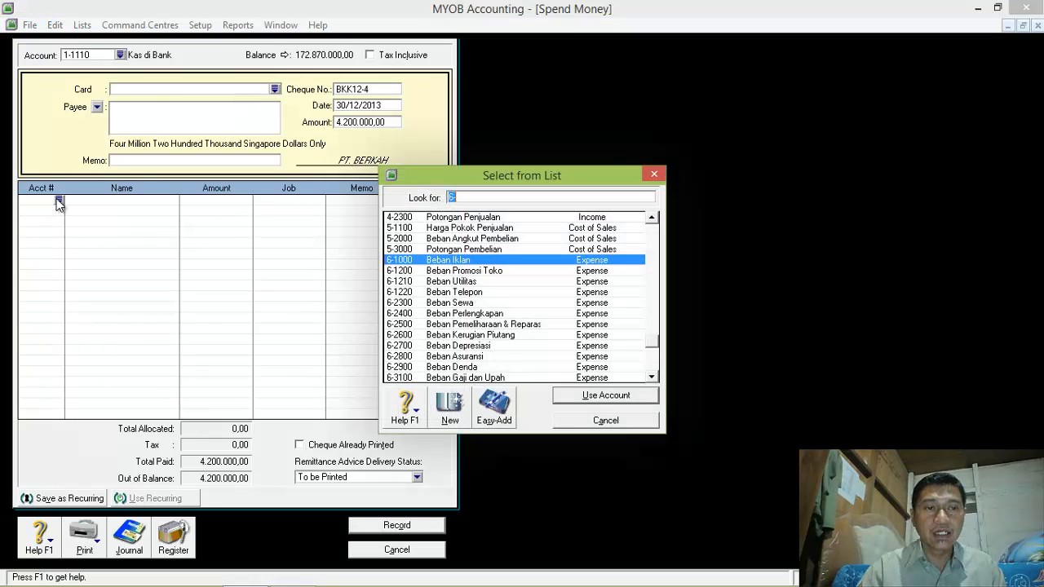
type("2")
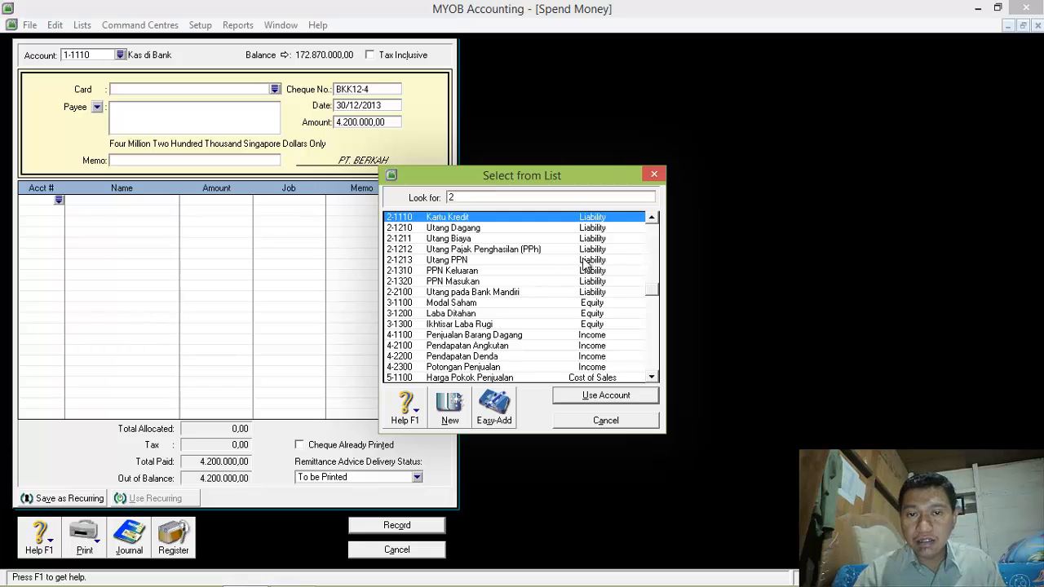
double_click(481, 218)
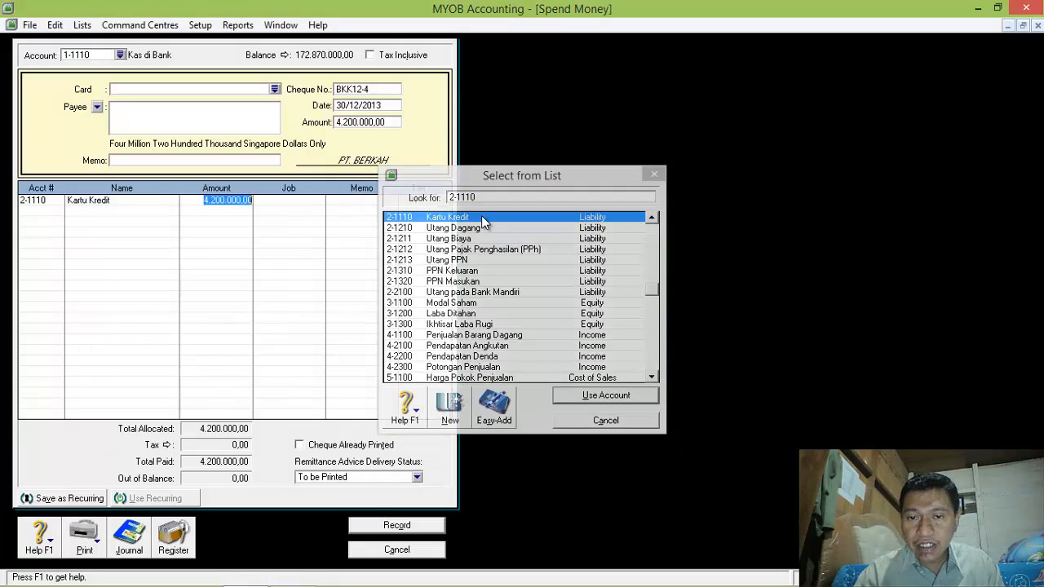
left_click(410, 526)
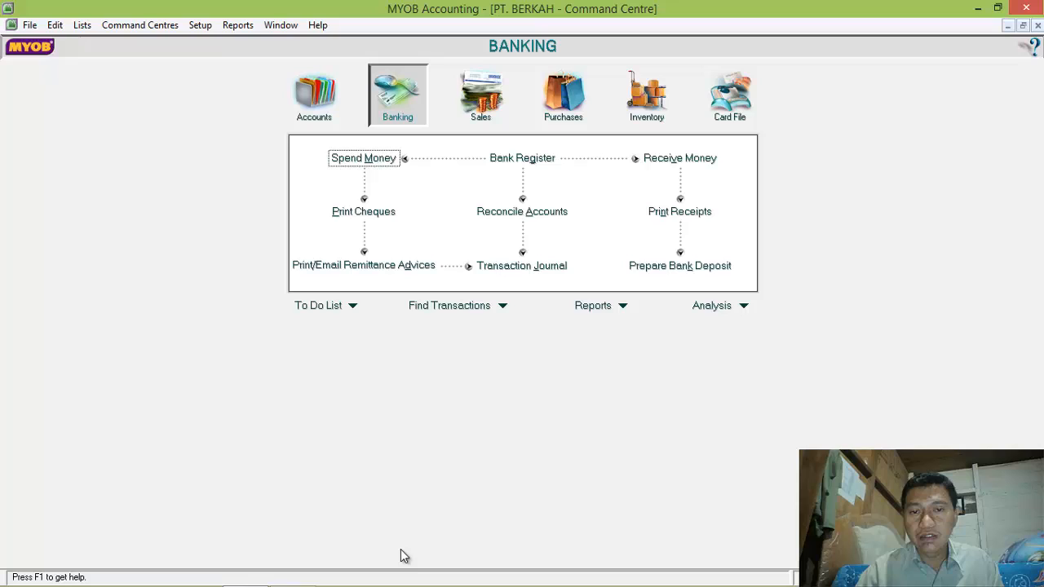
- Start a Spend Money entry from Kas di Bank with cheque number BKK12-5, date 31/12/2013 and amount 16500000
left_click(400, 551)
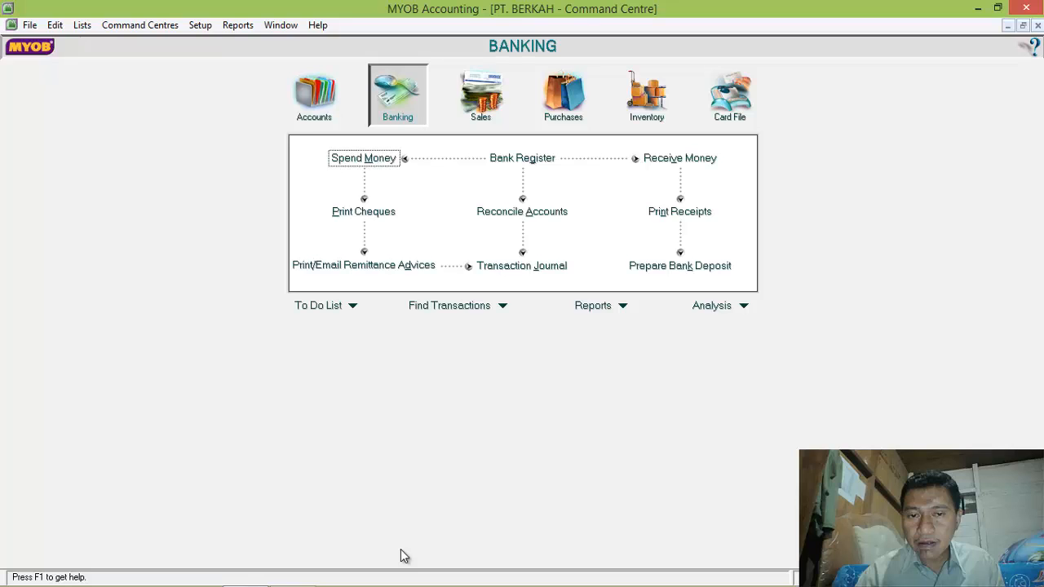
left_click(364, 158)
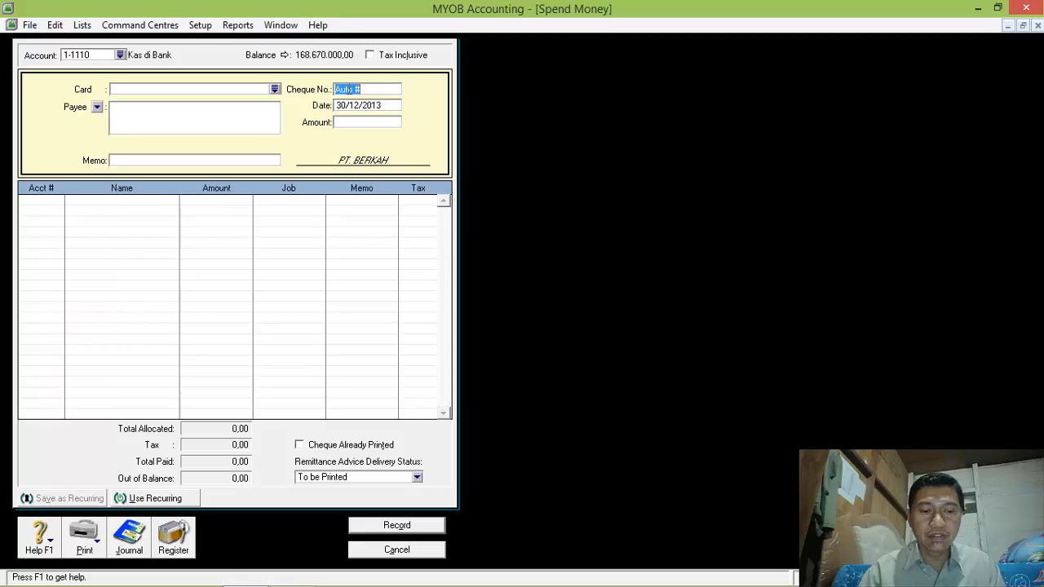
type("B")
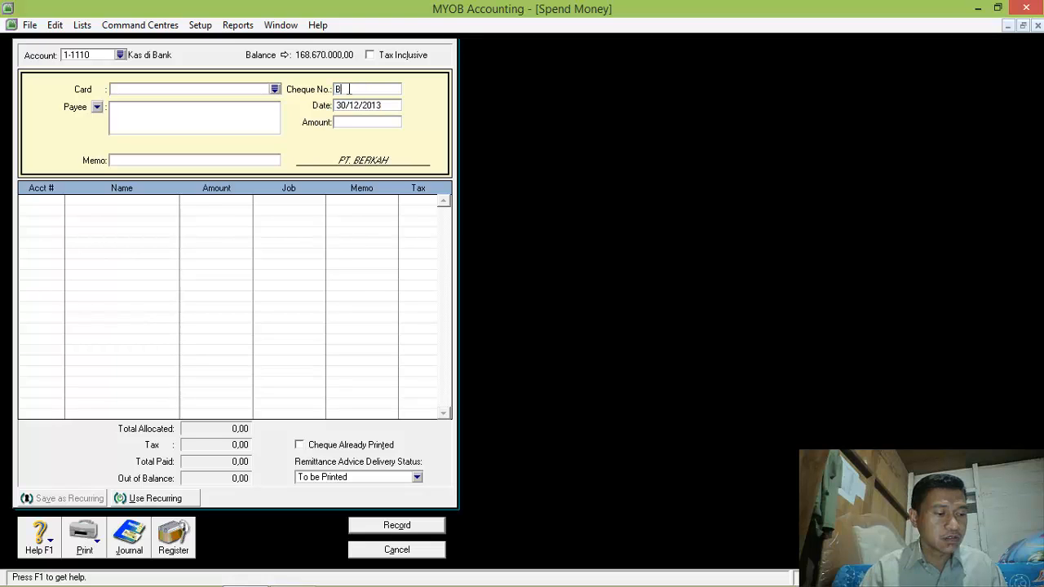
type("KK12-5")
key("Tab")
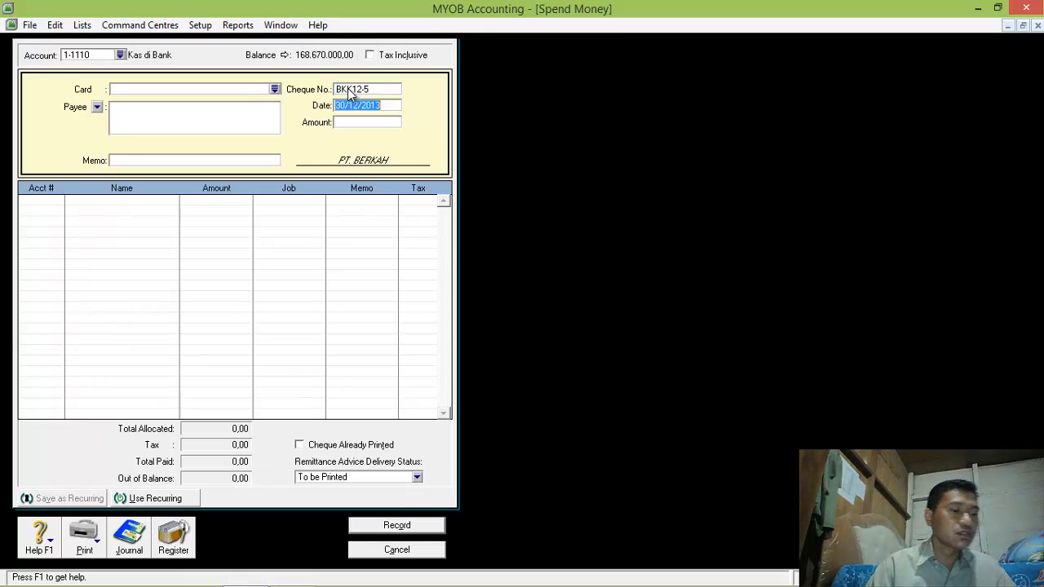
type("31")
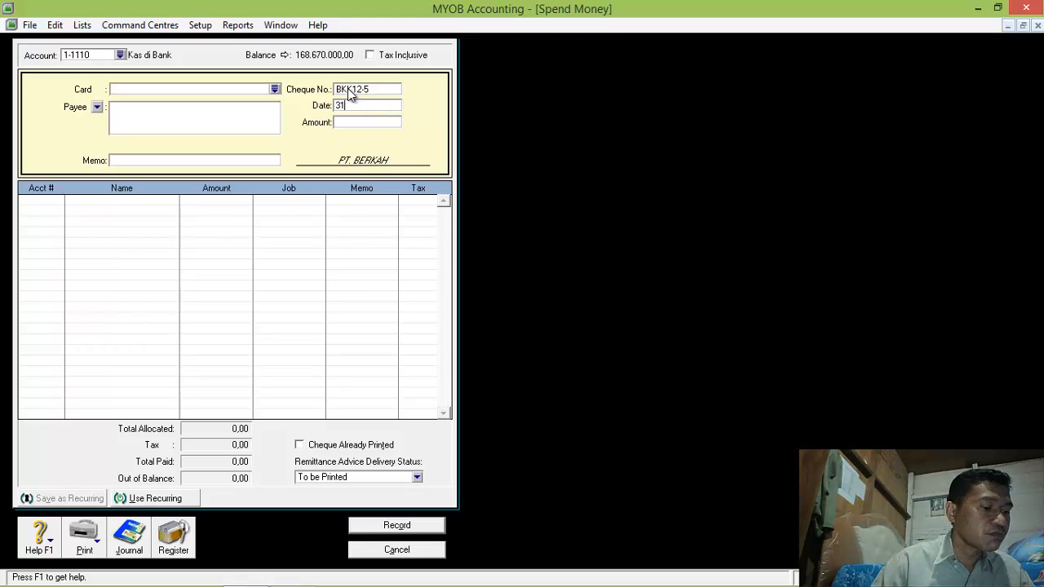
type("/12/2013")
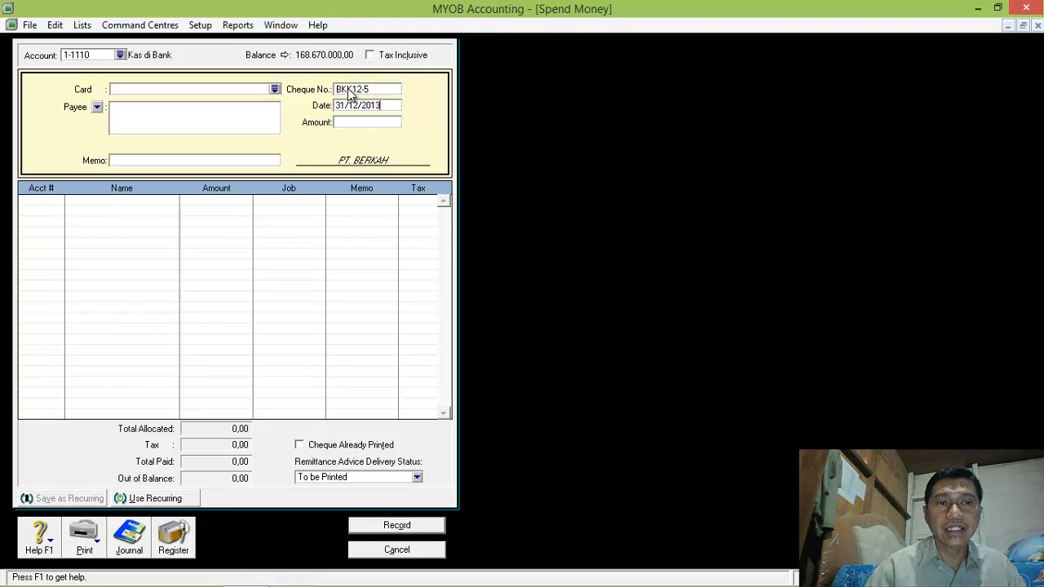
key("Tab")
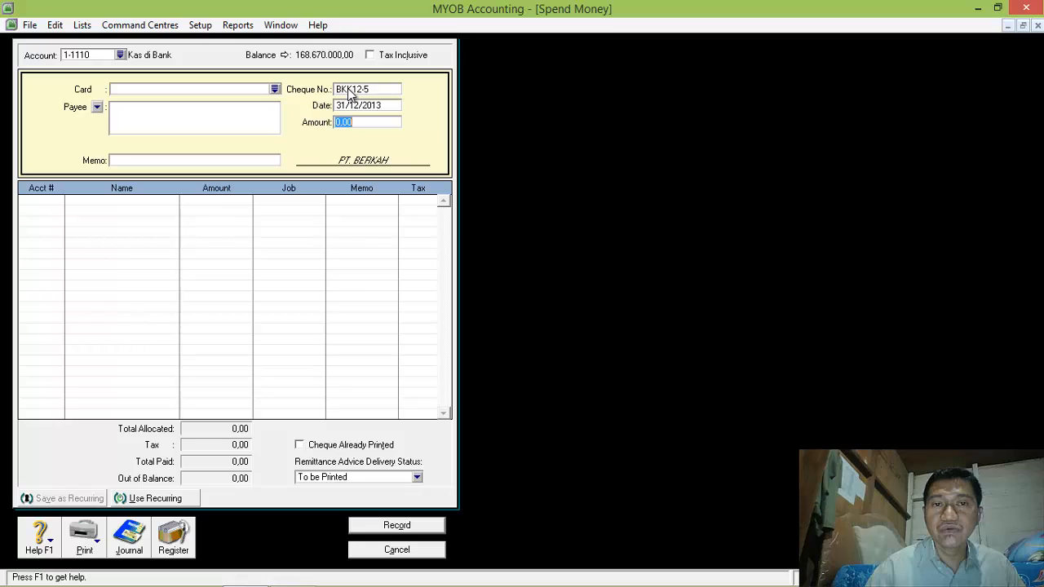
type("16500000")
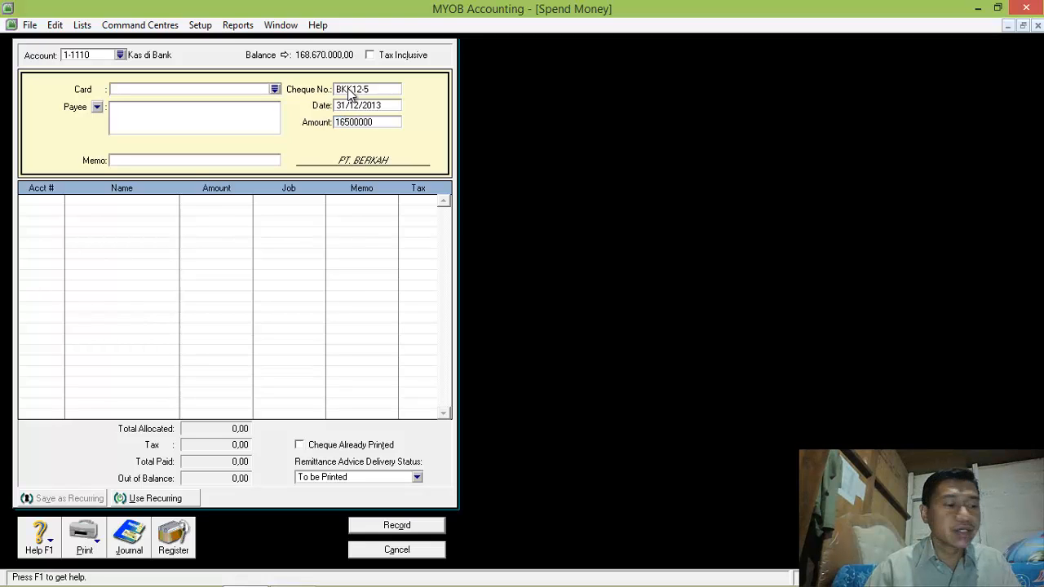
- Allocate 15000000 of the payment to the Utang pada Bank Mandiri account (2-2100)
left_click(40, 203)
left_click(59, 201)
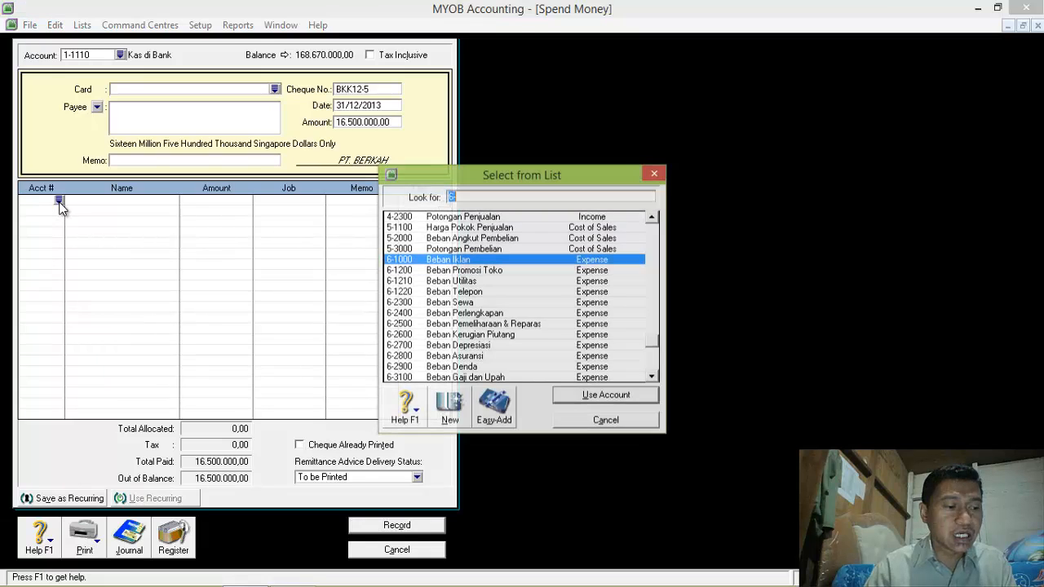
type("2")
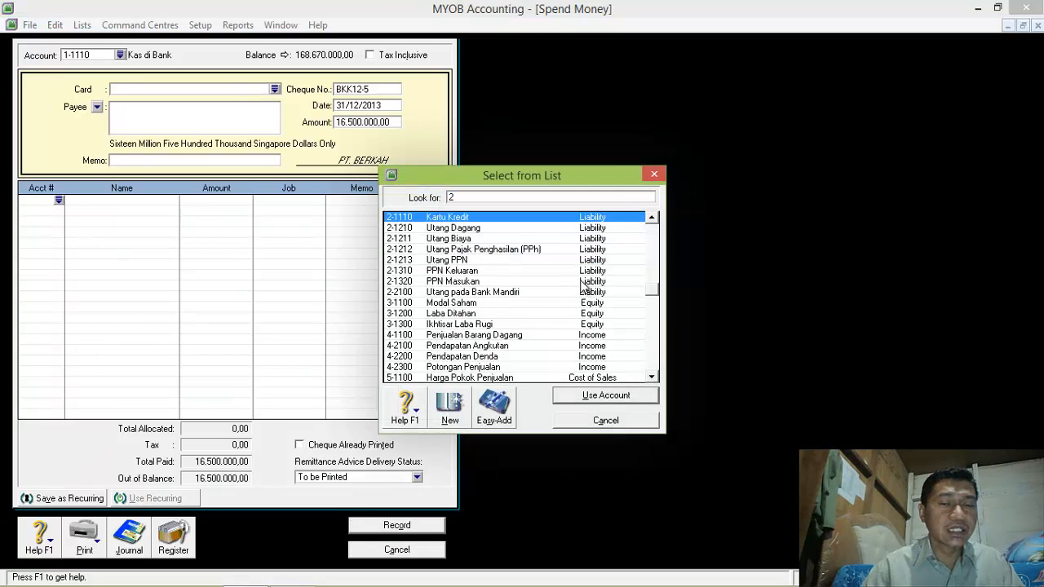
left_click(469, 293)
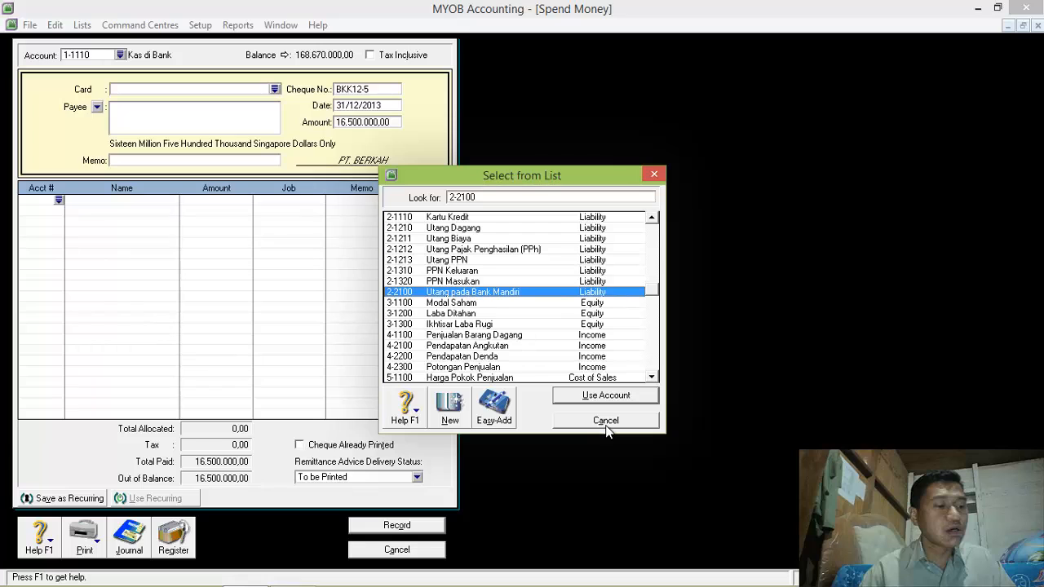
left_click(605, 397)
type("15")
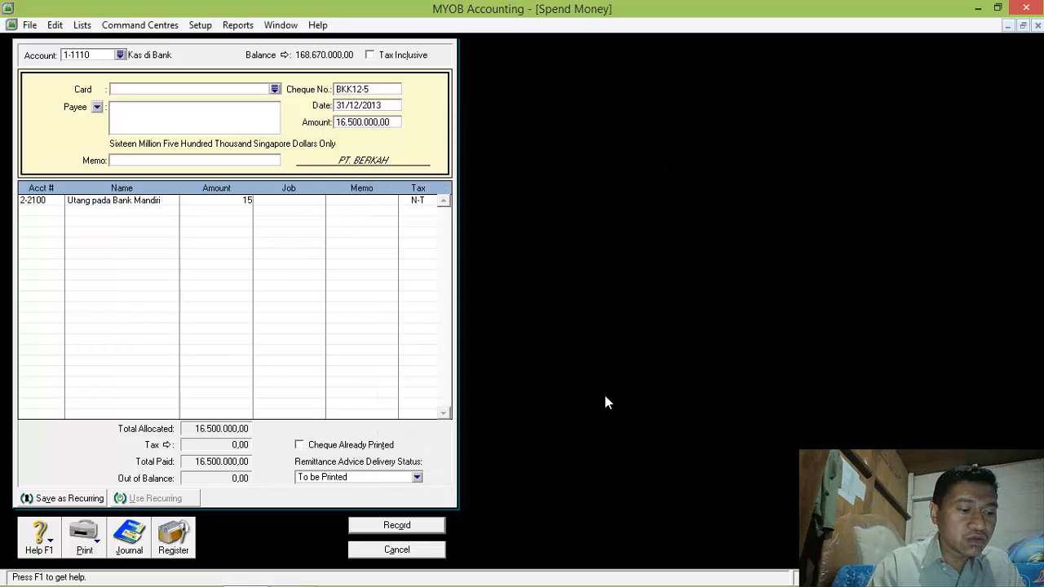
type("000000")
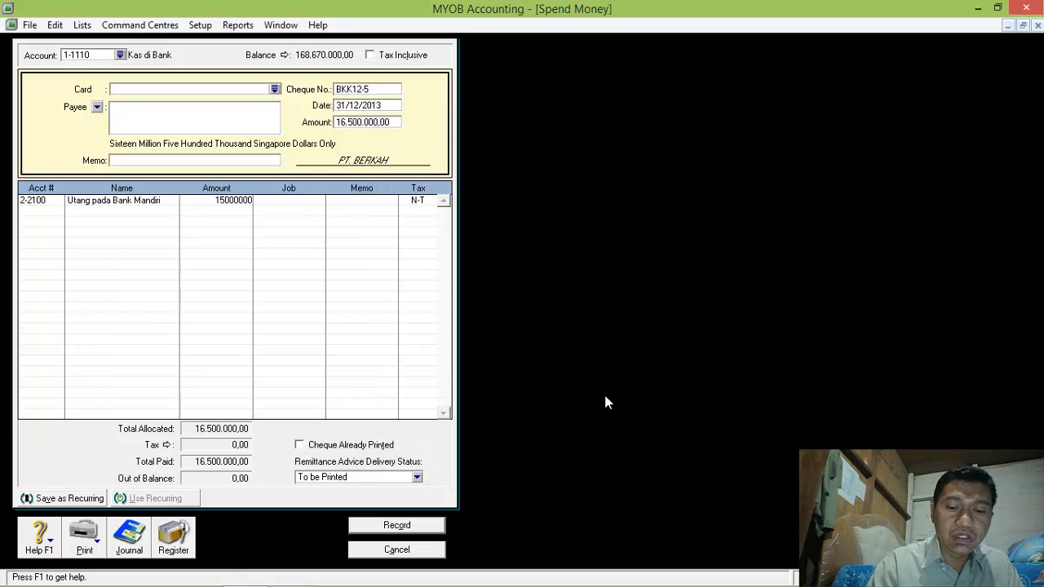
- Allocate the remaining 1500000 to the Beban Bunga account (9-1000), record the entry and close the form
left_click(57, 210)
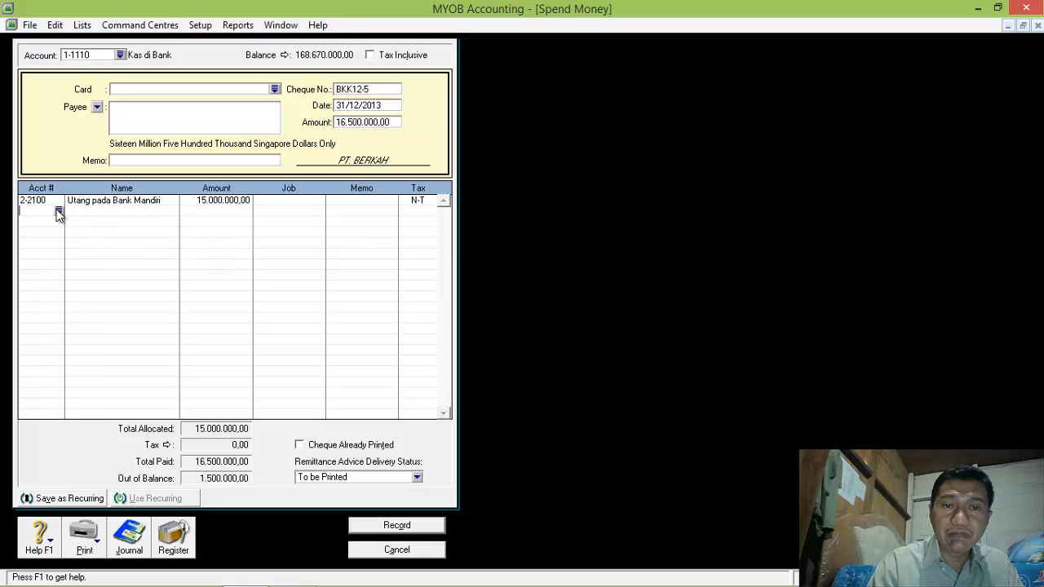
type("6")
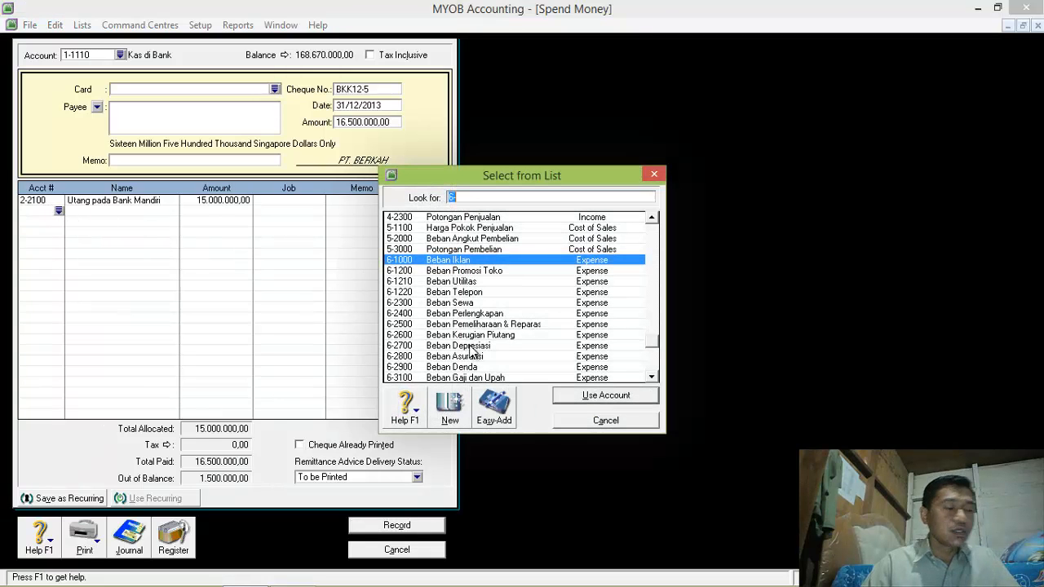
left_click(652, 377)
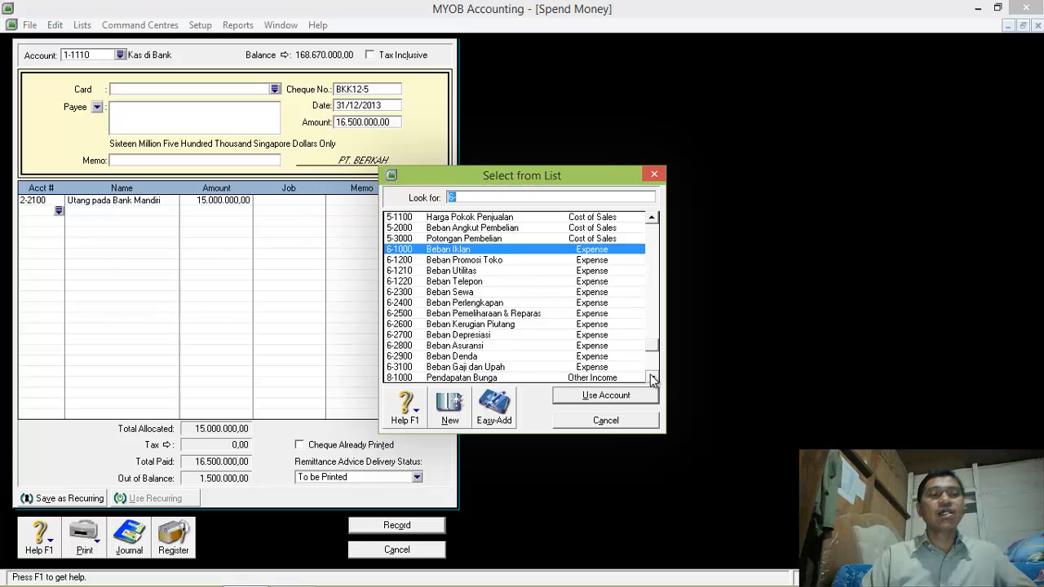
left_click(651, 377)
left_click(651, 378)
left_click(652, 377)
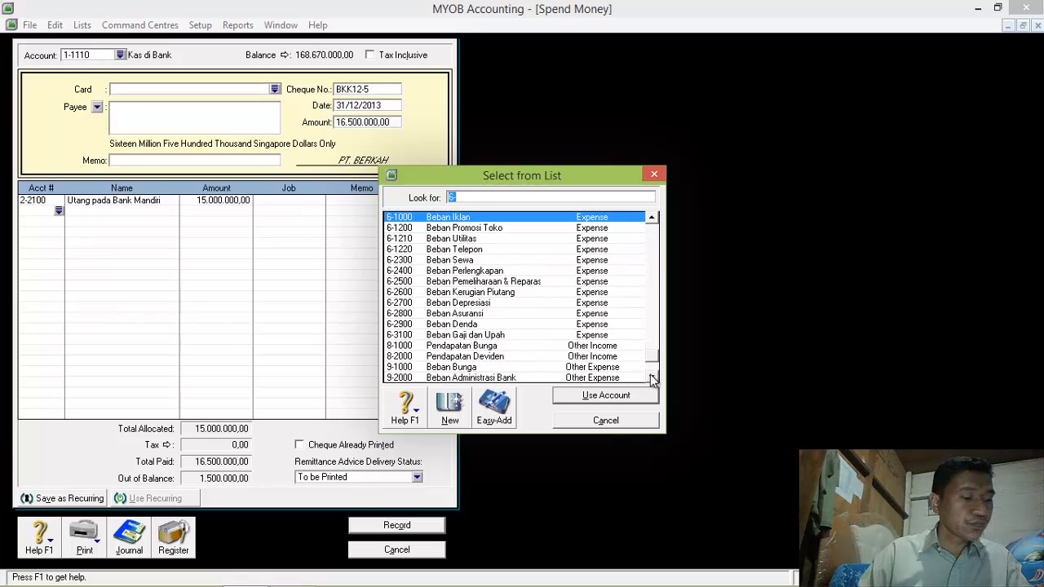
double_click(482, 367)
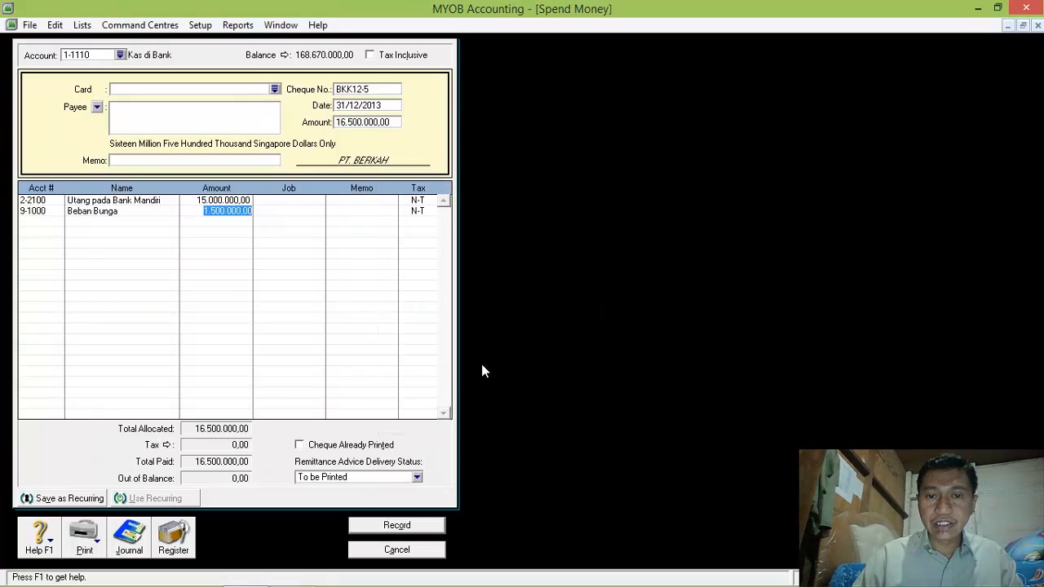
left_click(402, 528)
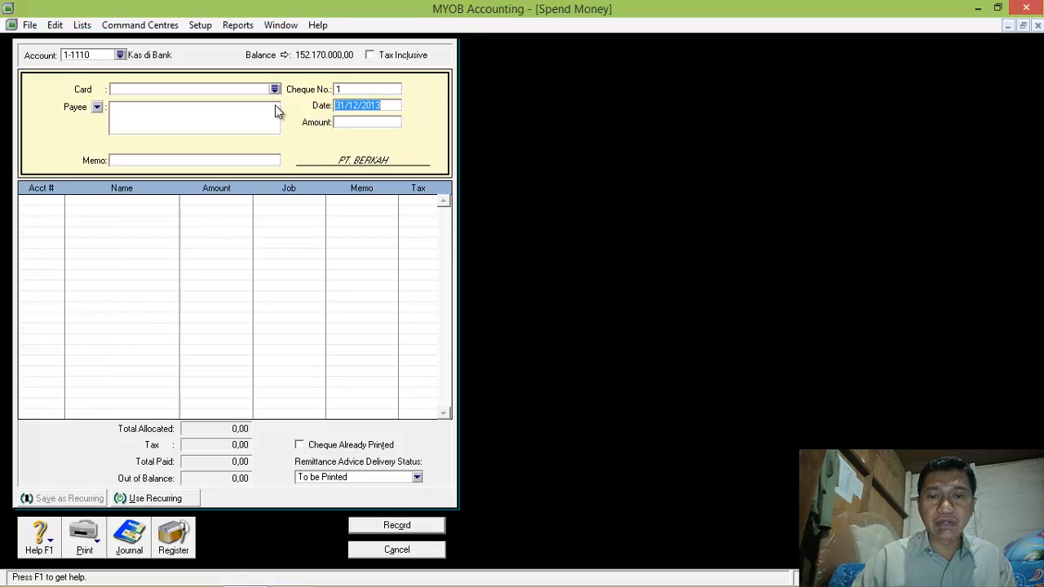
left_click(382, 550)
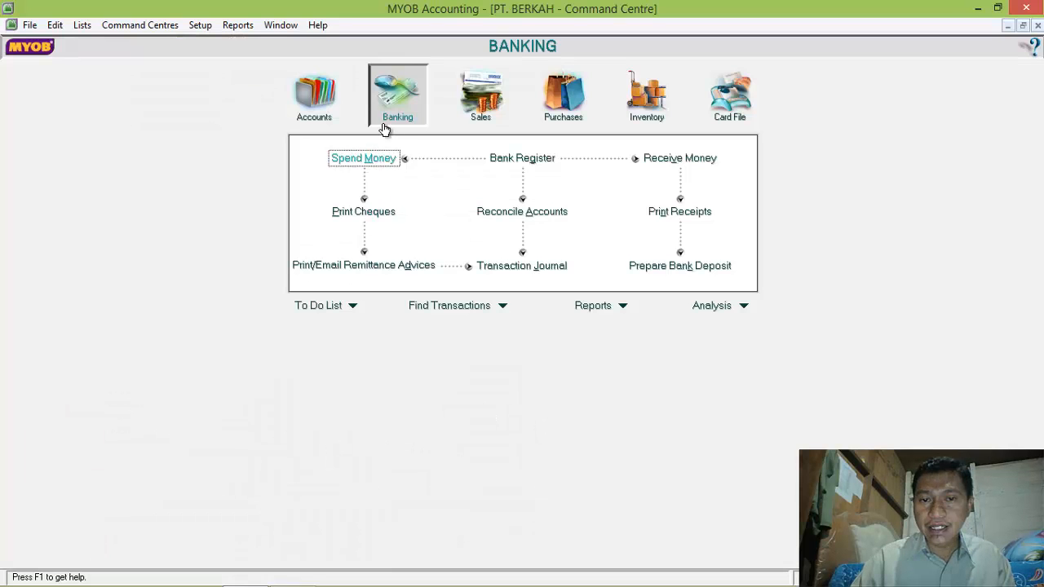
- Start another Spend Money entry with cheque number BKK12-6, keeping the date 31/12/2013, and enter an amount of 3562500
left_click(389, 159)
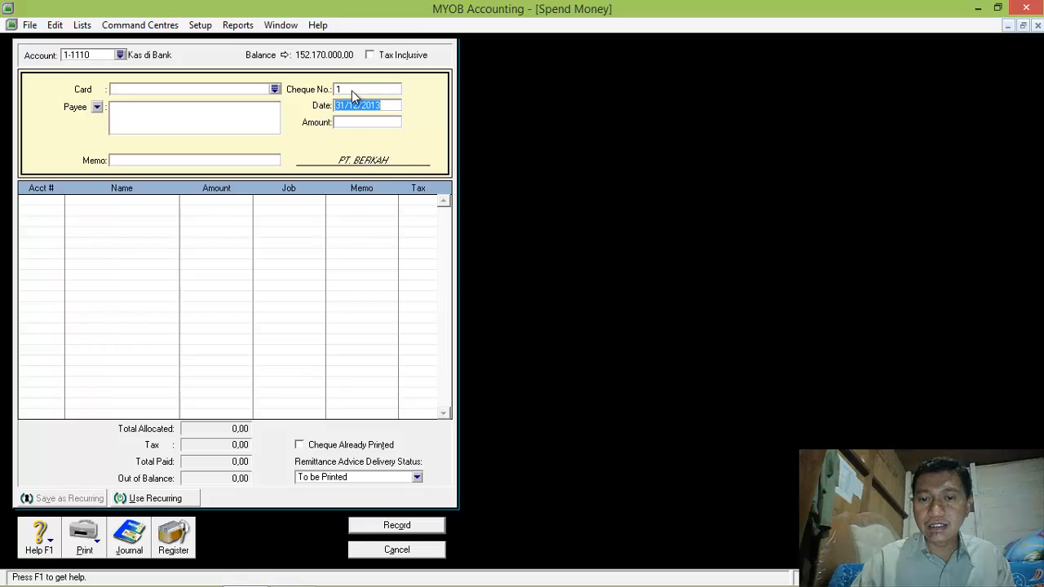
type("B")
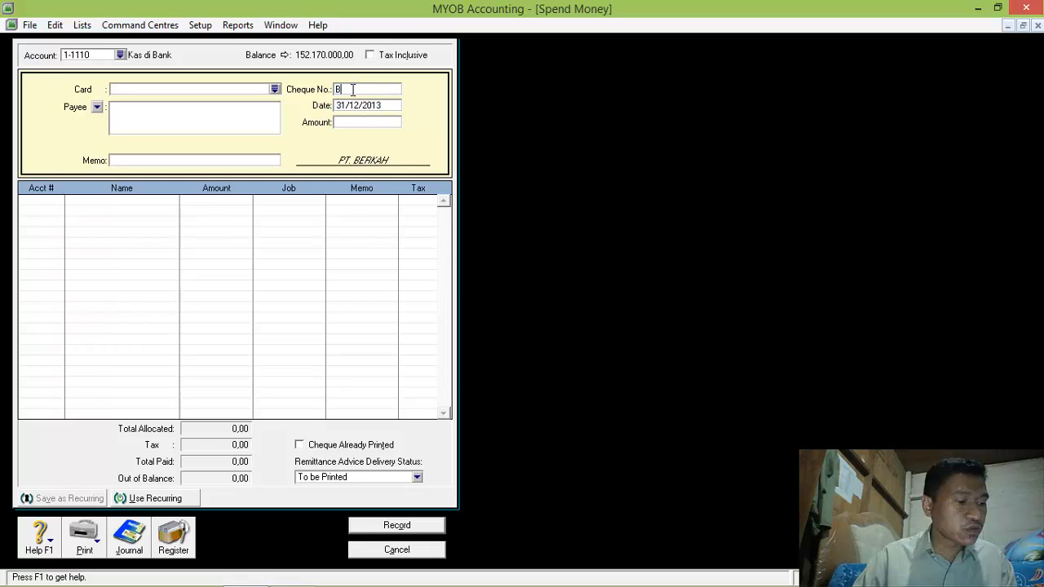
type("KK12")
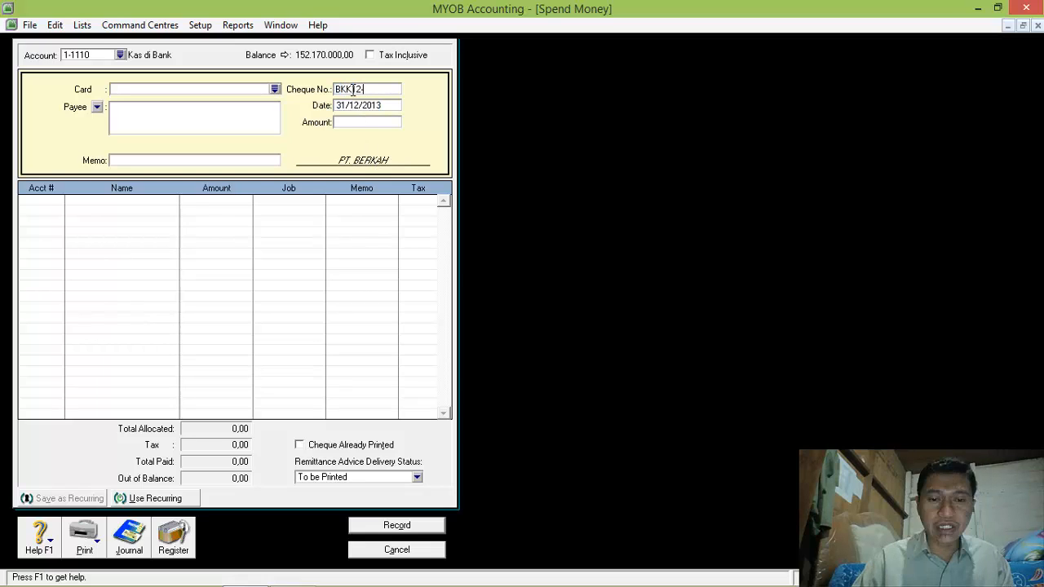
type("-6")
key("Tab")
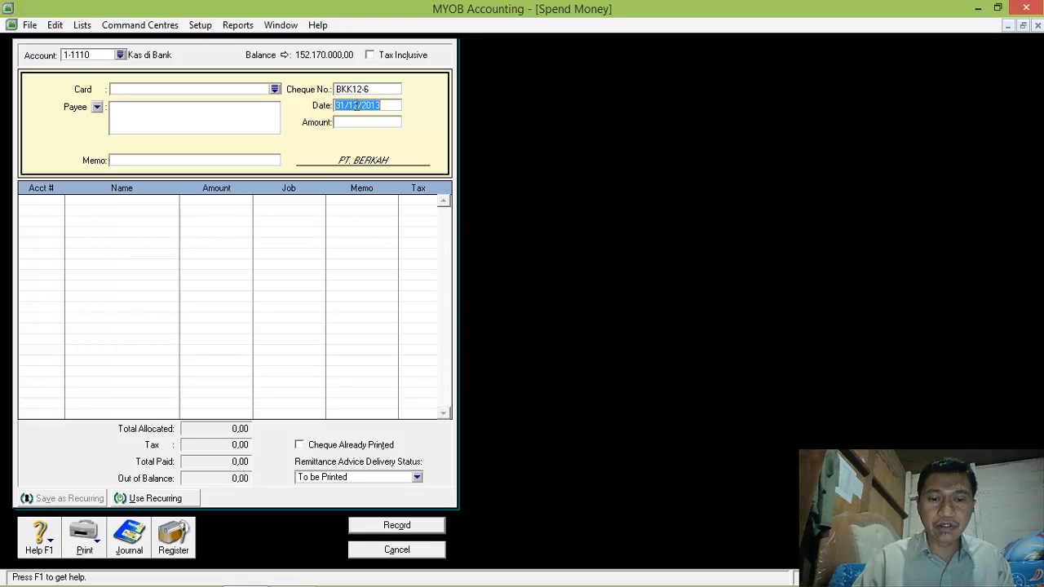
key("Tab")
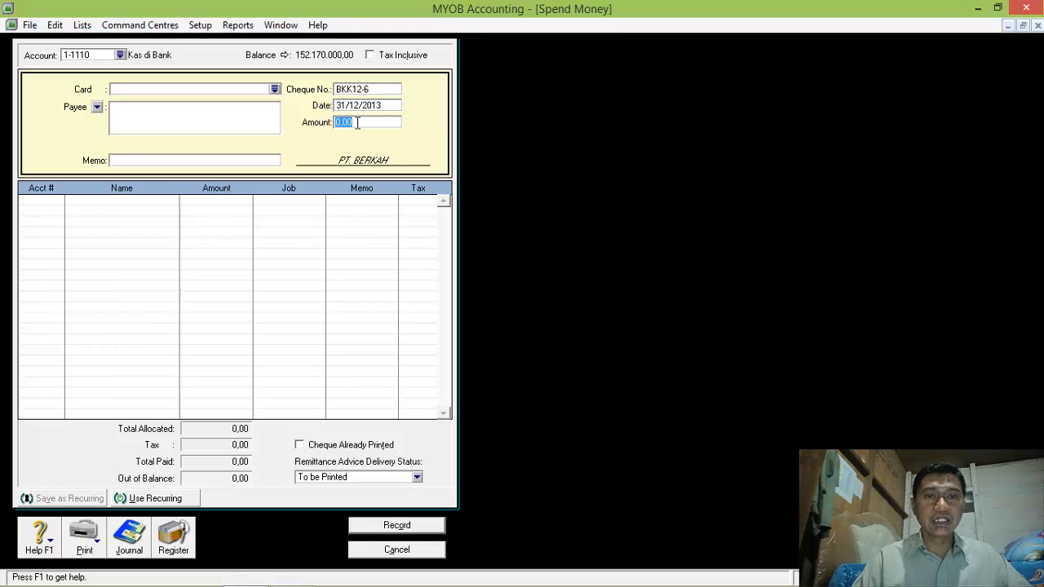
type("35")
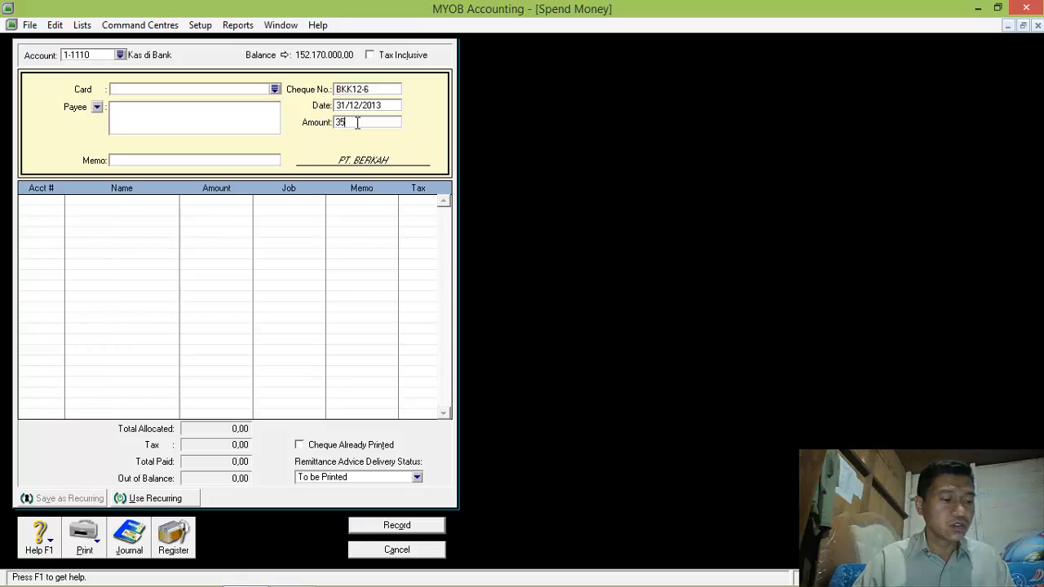
type("62")
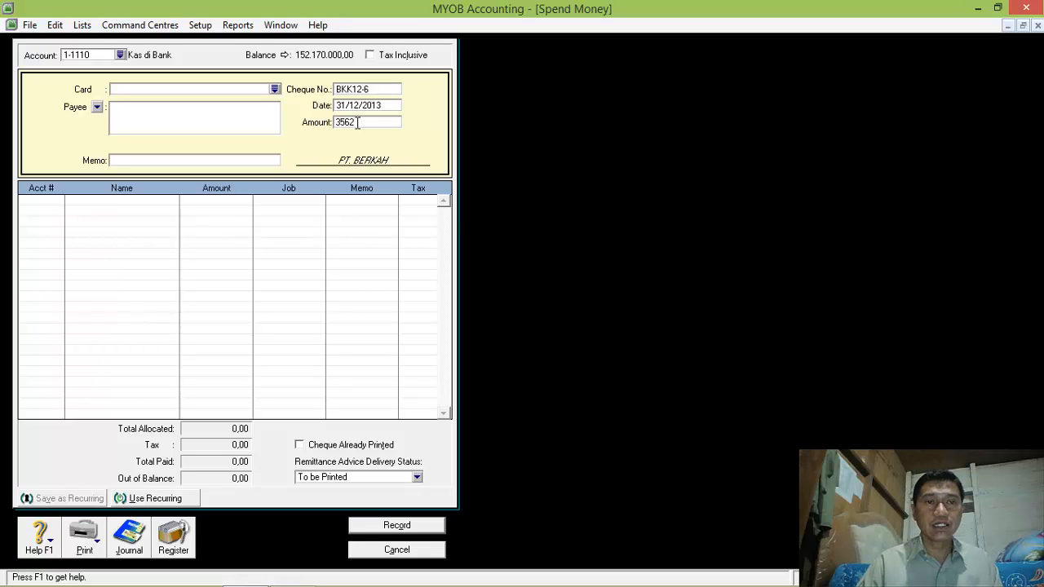
type("500")
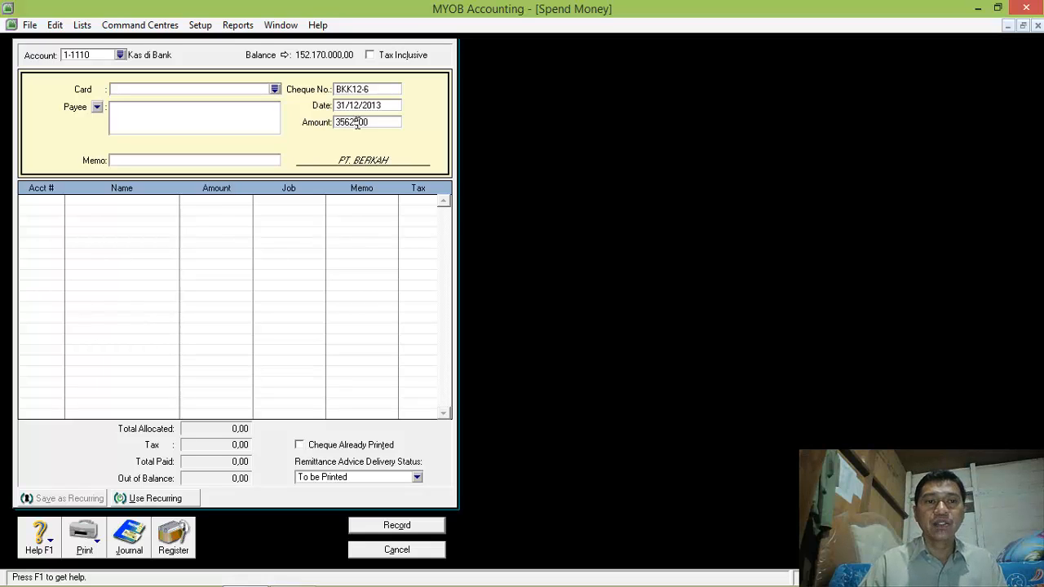
- Allocate 3750000 to the Beban Gaji dan Upah account (6-3100) on the first line
left_click(51, 200)
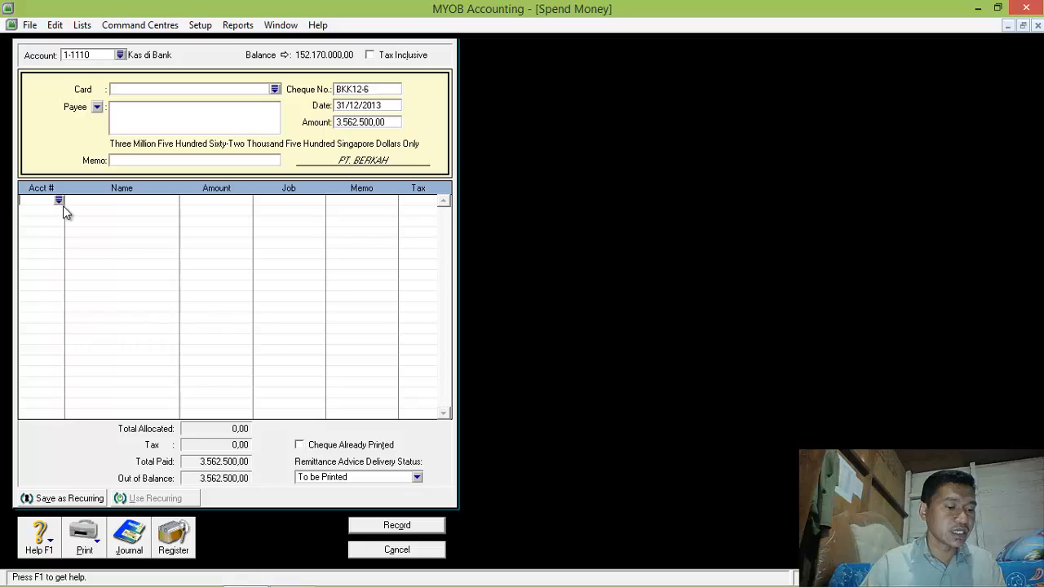
type("6")
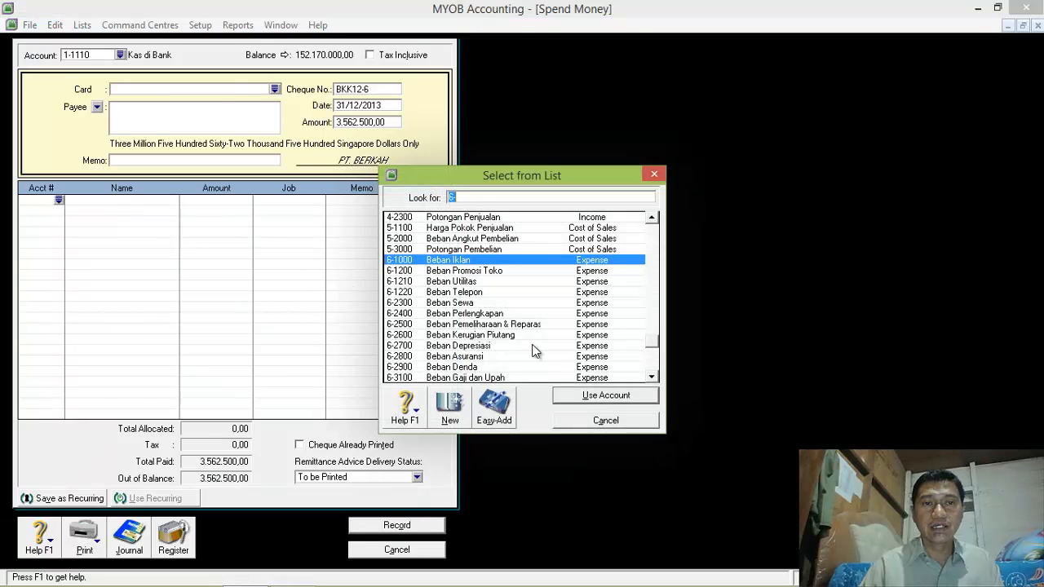
double_click(473, 379)
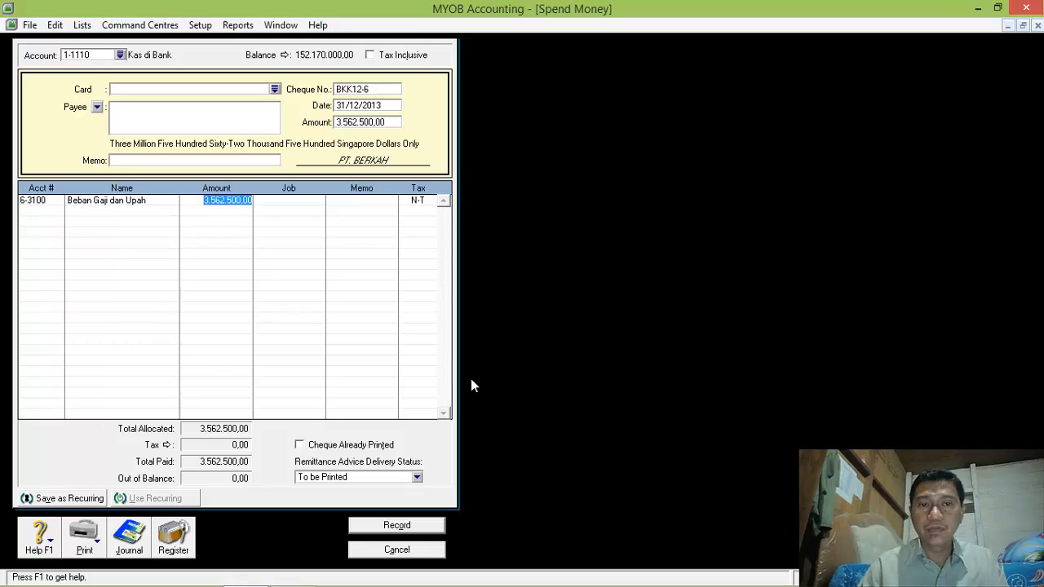
type("3750")
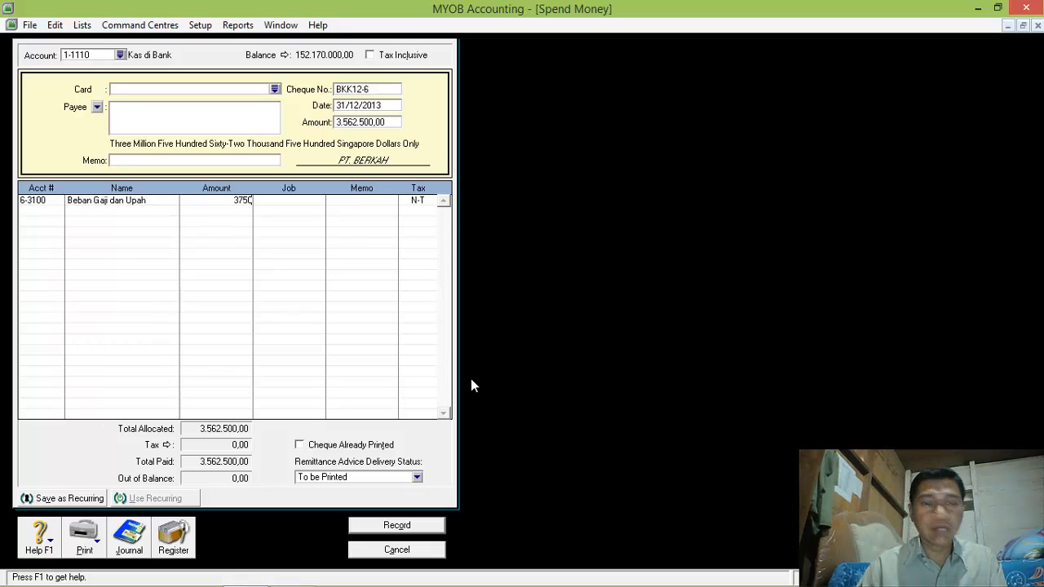
type("000")
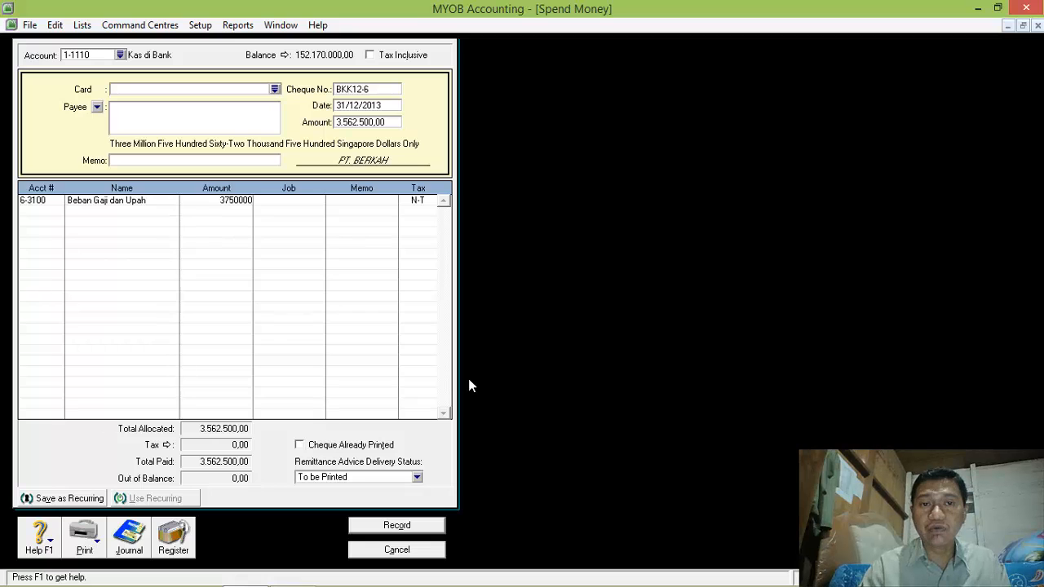
- Allocate the remaining -187500 to the Utang Pajak Penghasilan (PPh) account (2-1212) on the second line, record the entry and close the form
left_click(39, 210)
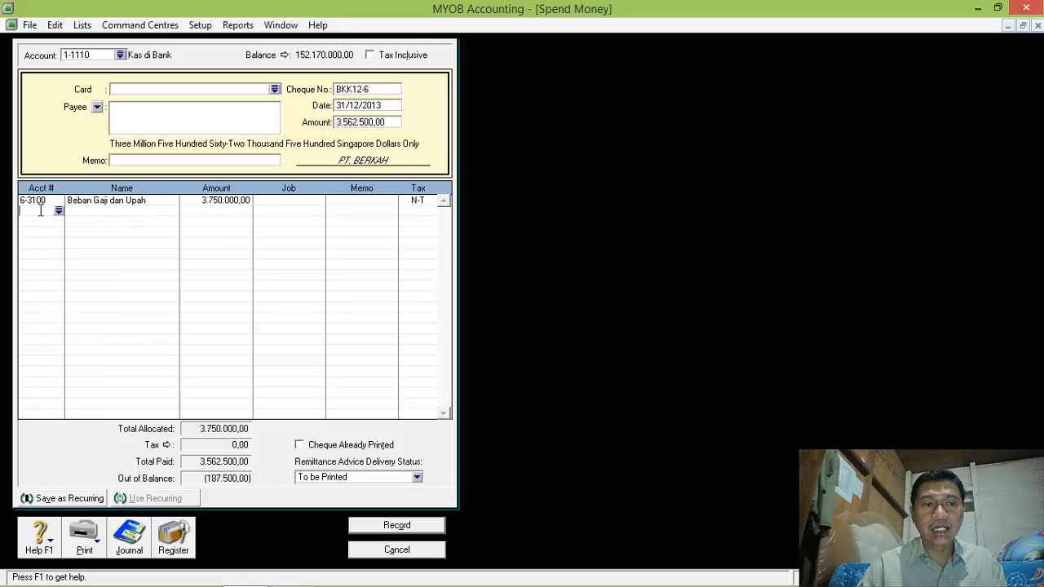
type("6")
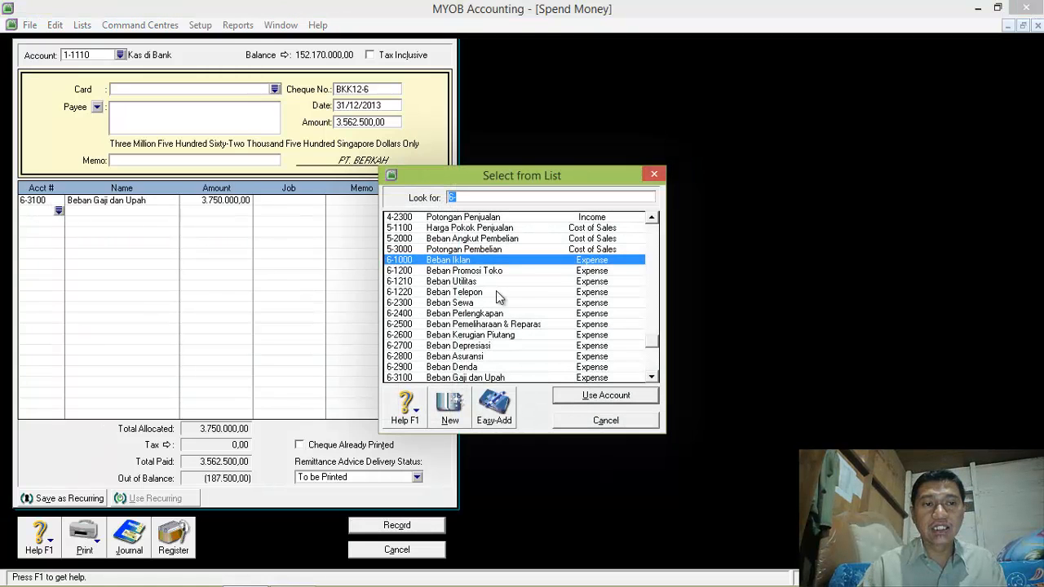
left_click(657, 258)
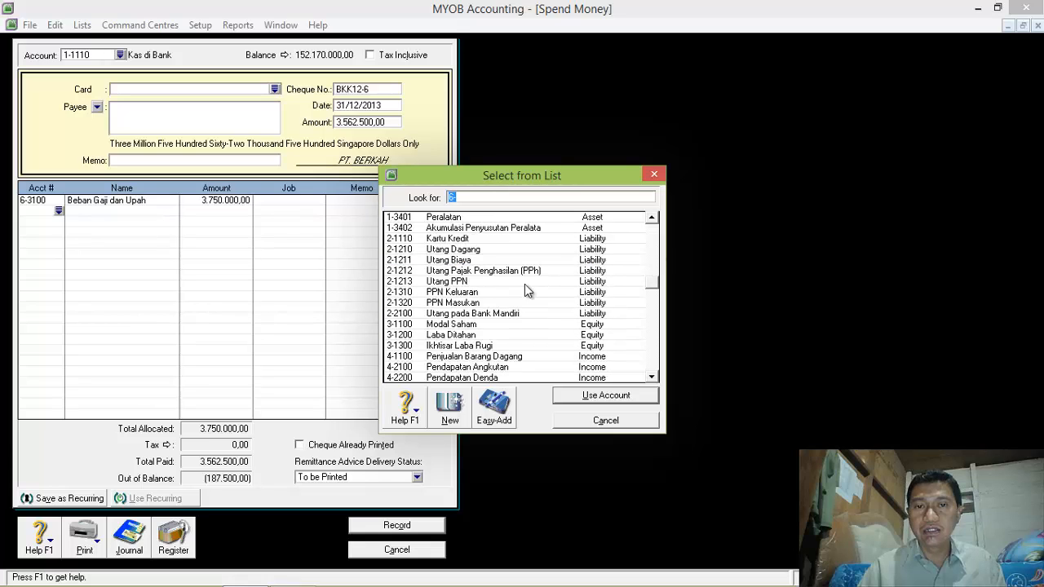
left_click(496, 271)
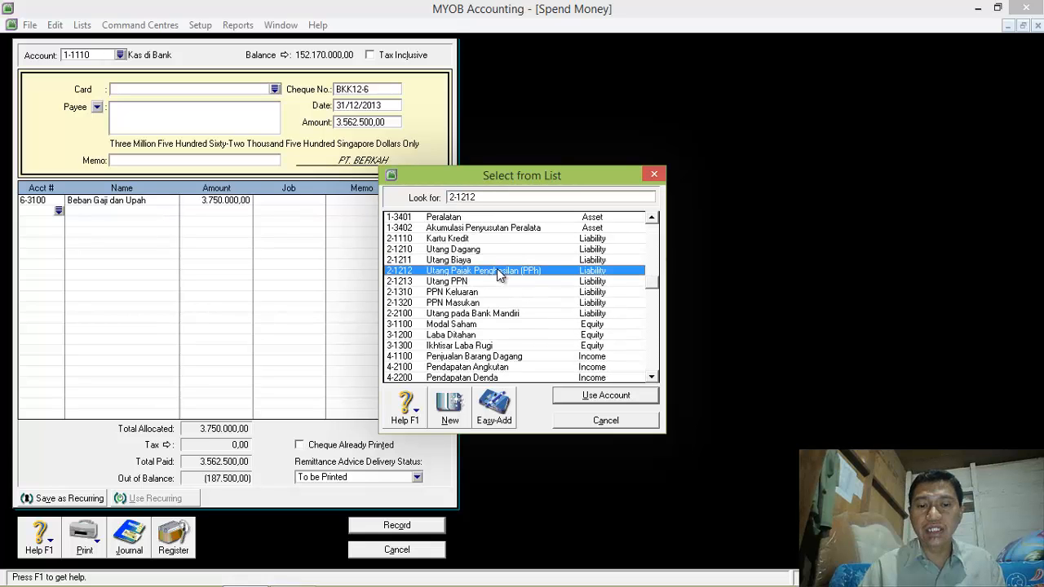
left_click(606, 396)
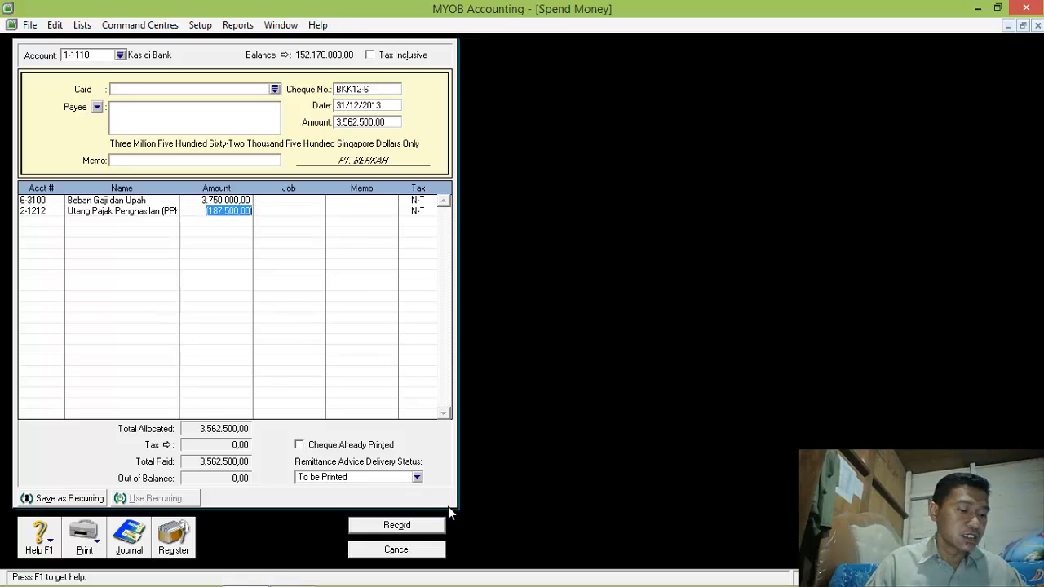
left_click(401, 527)
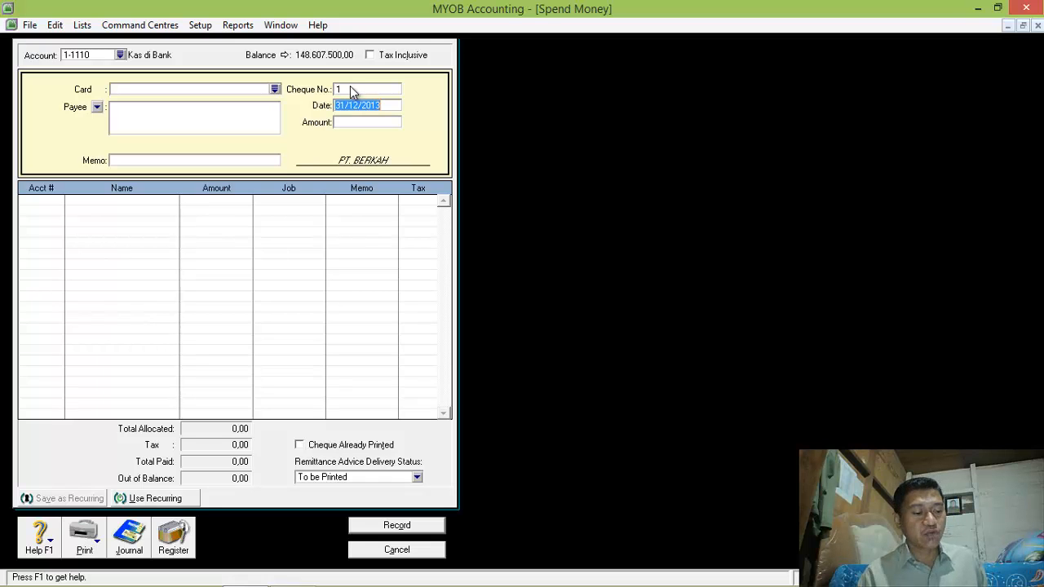
left_click(398, 549)
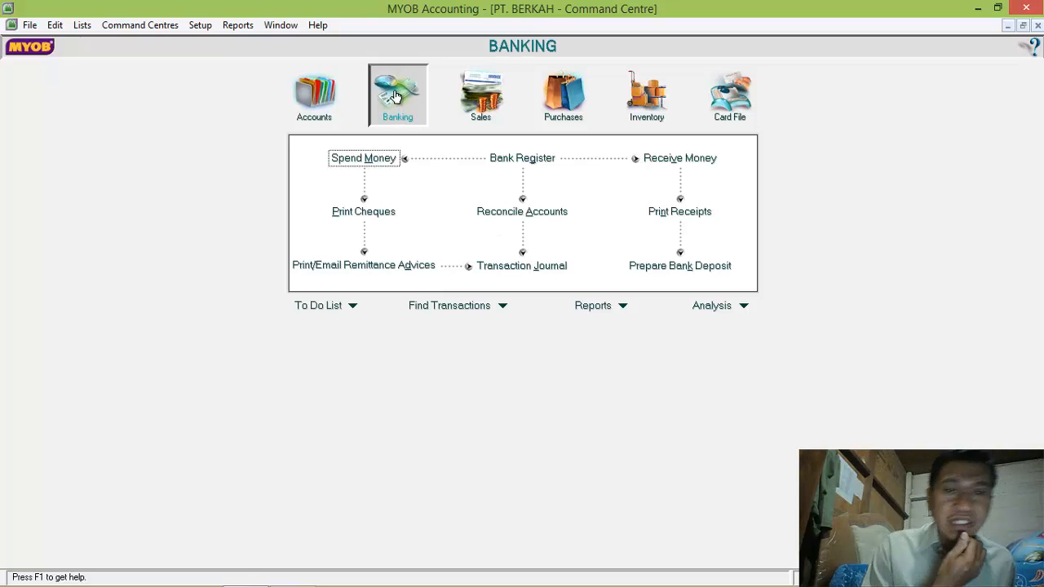
- Start another Spend Money entry with cheque number BKK12-7, keeping the date 31/12/2013, and enter an amount of 3350000
left_click(363, 159)
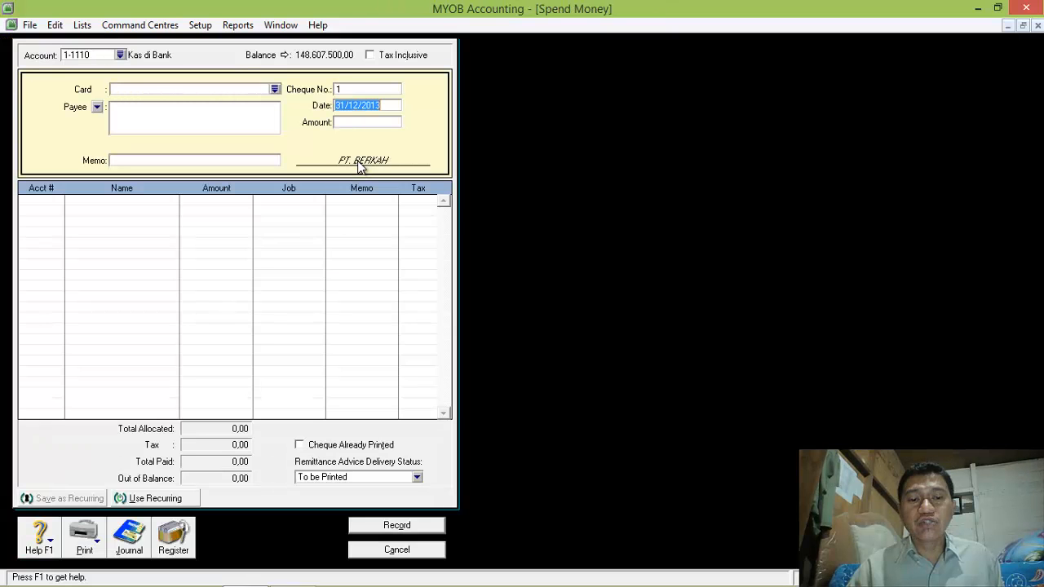
left_click(357, 89)
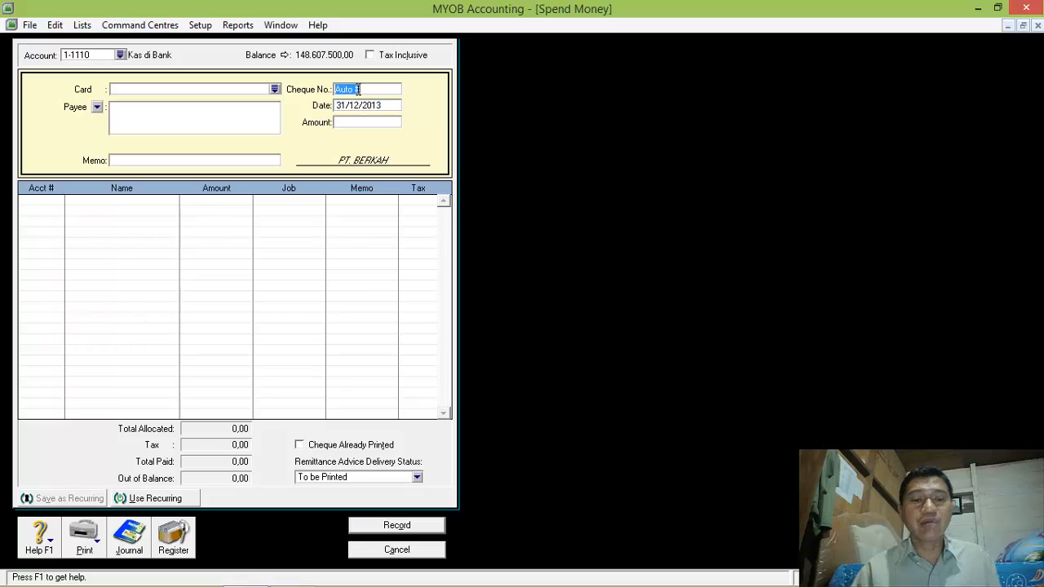
type("BKK12-")
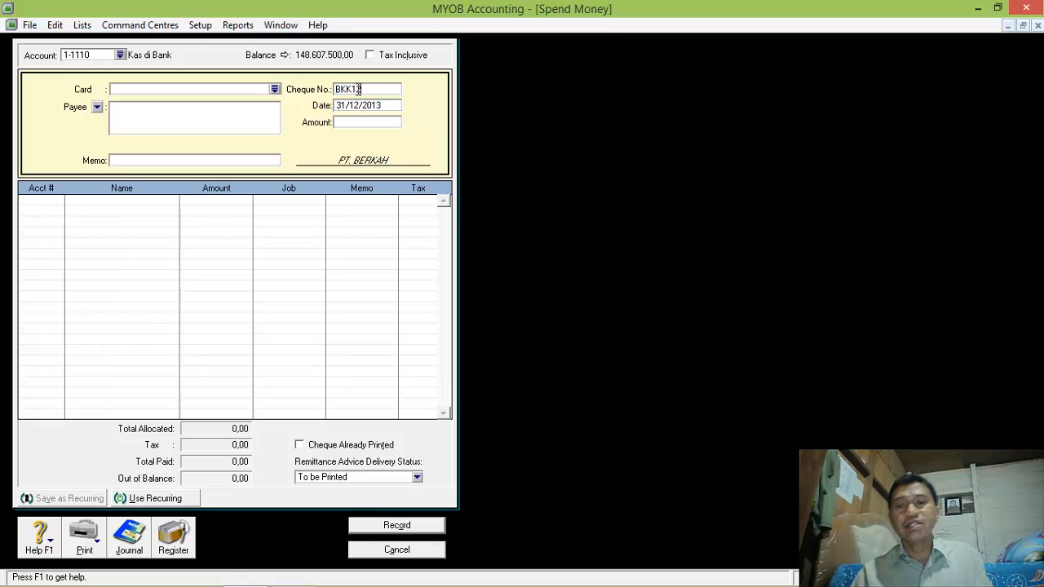
type("7")
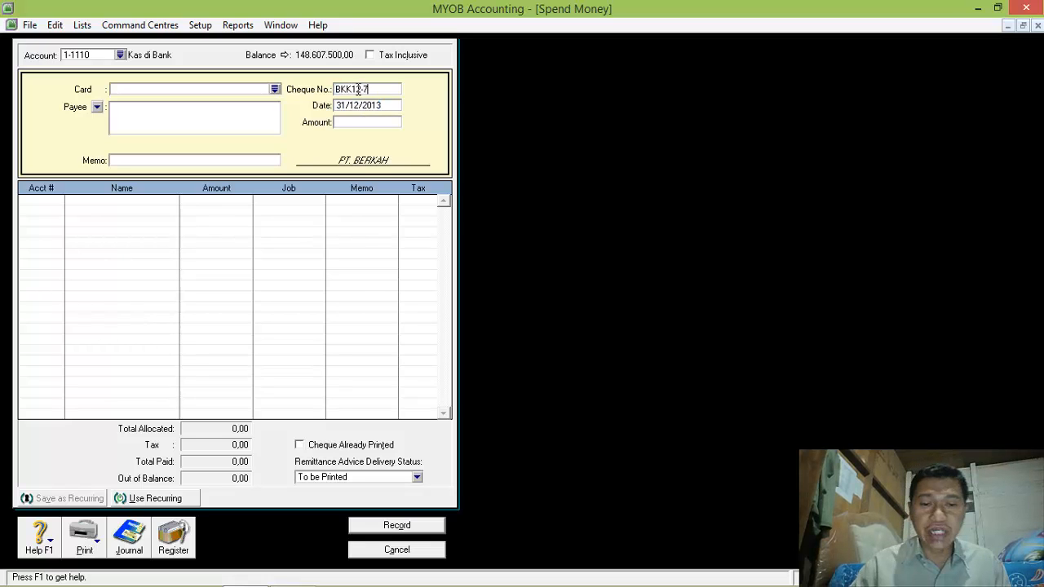
left_click(359, 122)
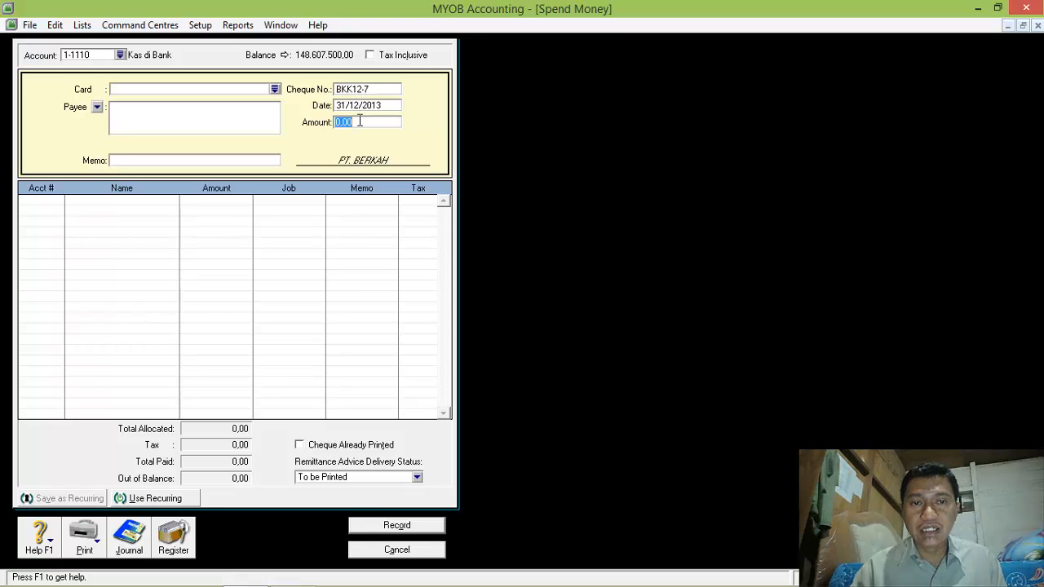
type("3.350.00")
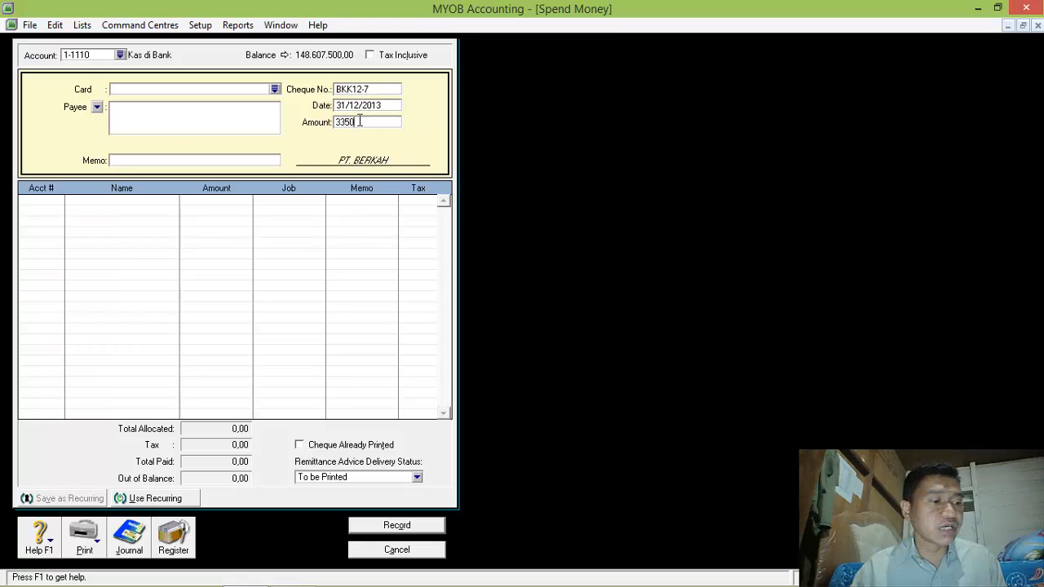
type("000")
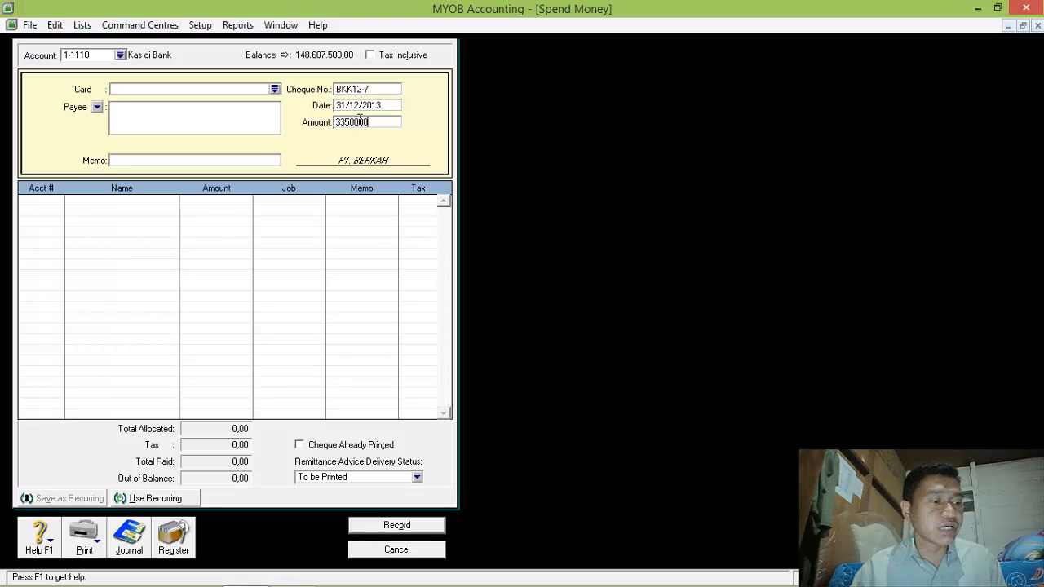
- Allocate the full 3350000 to the Kas Kecil account (1-1120), record the entry and close the form
left_click(43, 202)
left_click(58, 201)
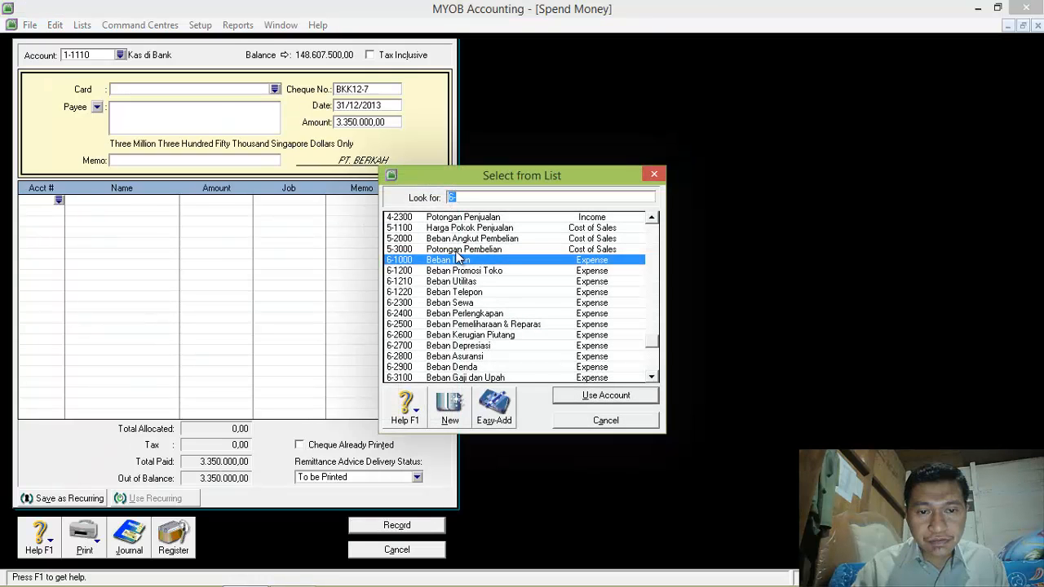
type("1-1120")
key("Return")
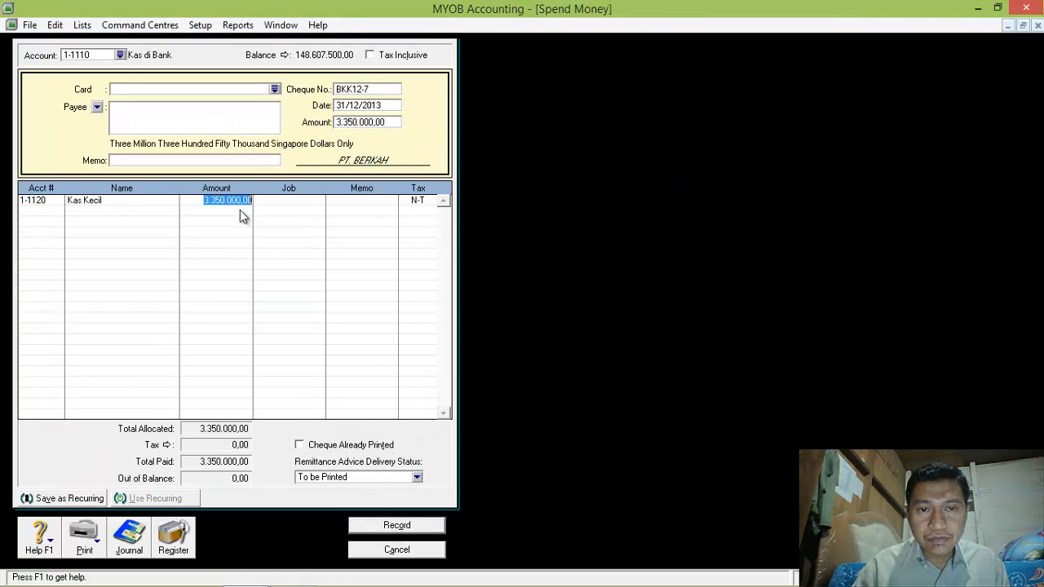
left_click(397, 526)
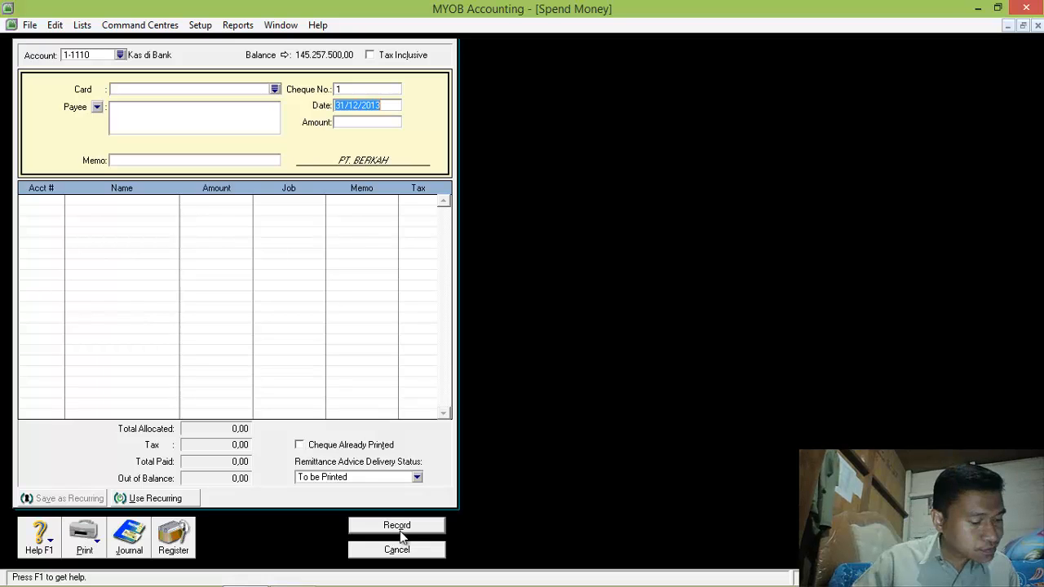
left_click(403, 551)
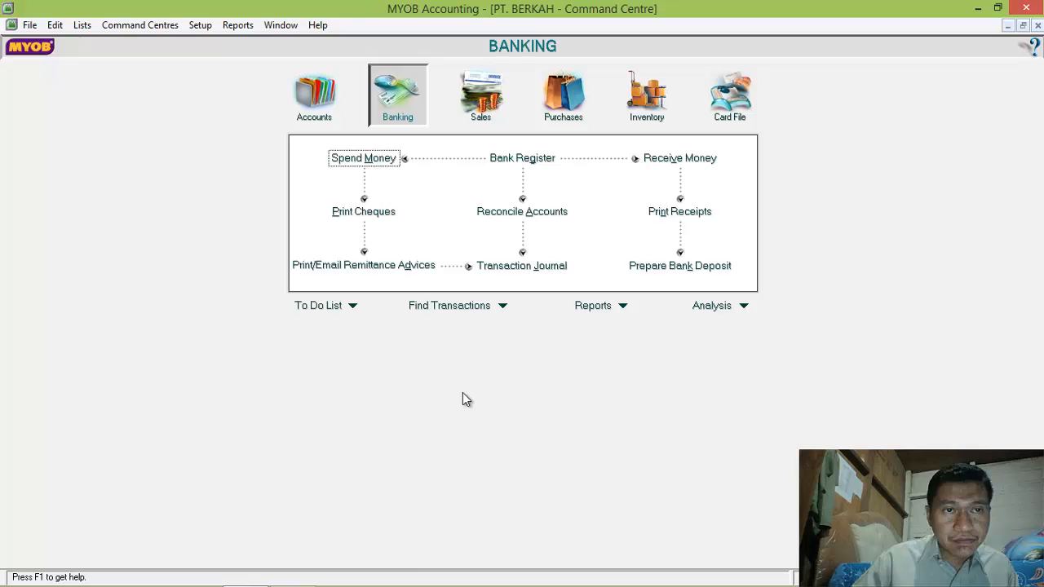
- Review the December 2013 transaction journal by category, including disbursements, receipts, sales, purchases and inventory
left_click(545, 266)
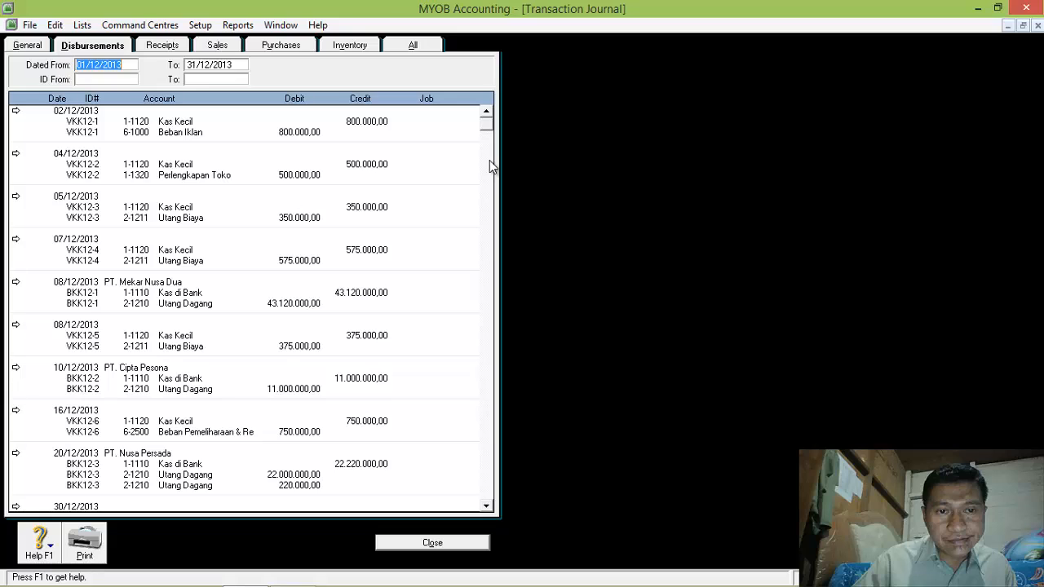
scroll(490, 160, "down", 5)
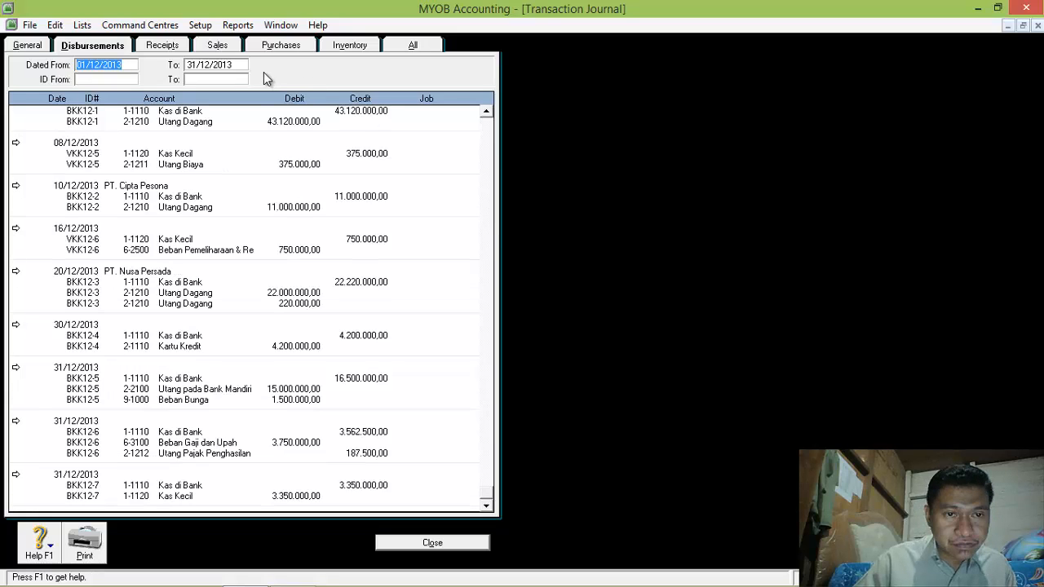
left_click(161, 46)
left_click(213, 46)
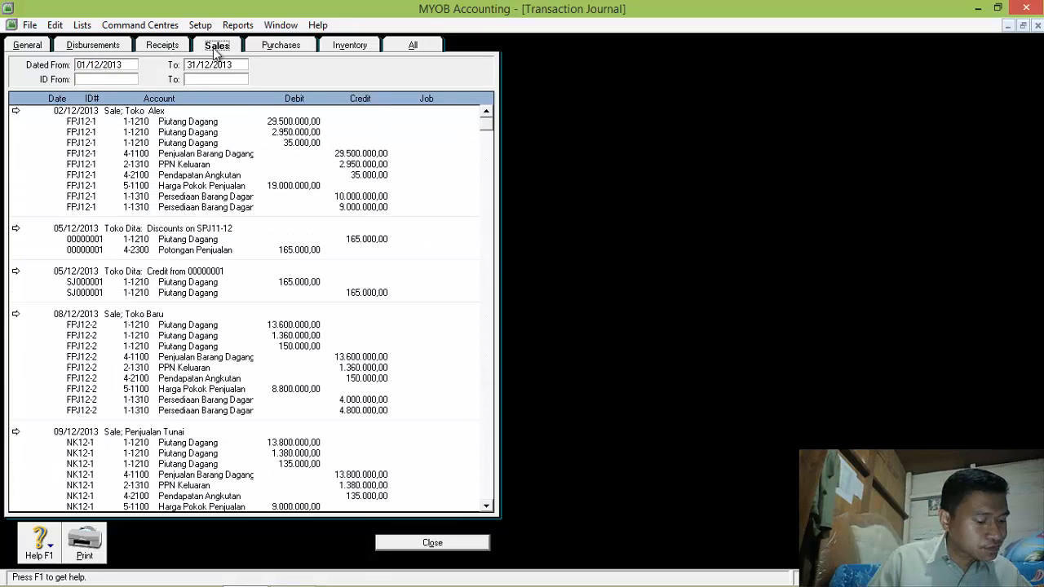
left_click(72, 49)
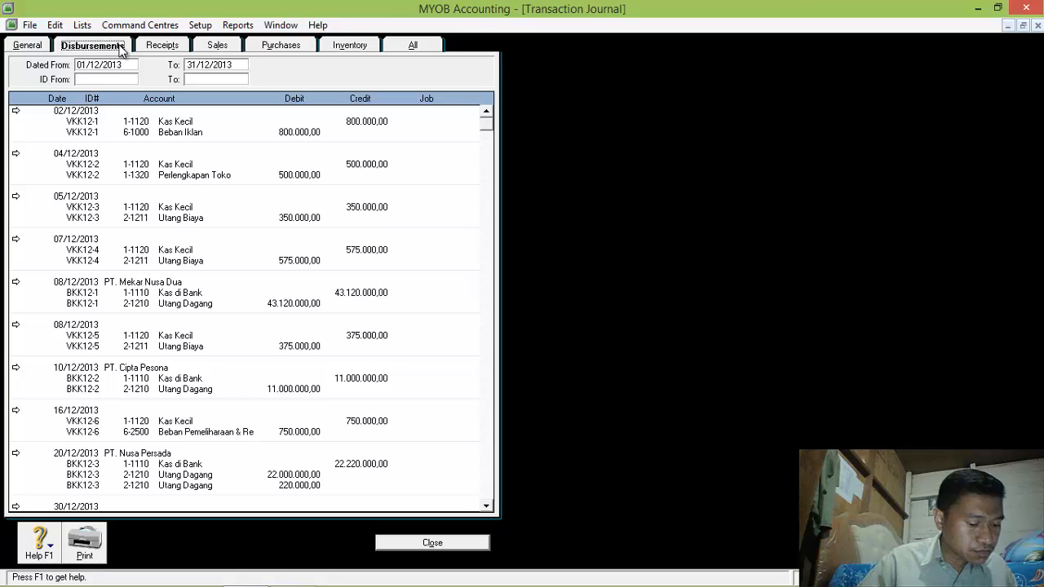
left_click(28, 47)
left_click(224, 46)
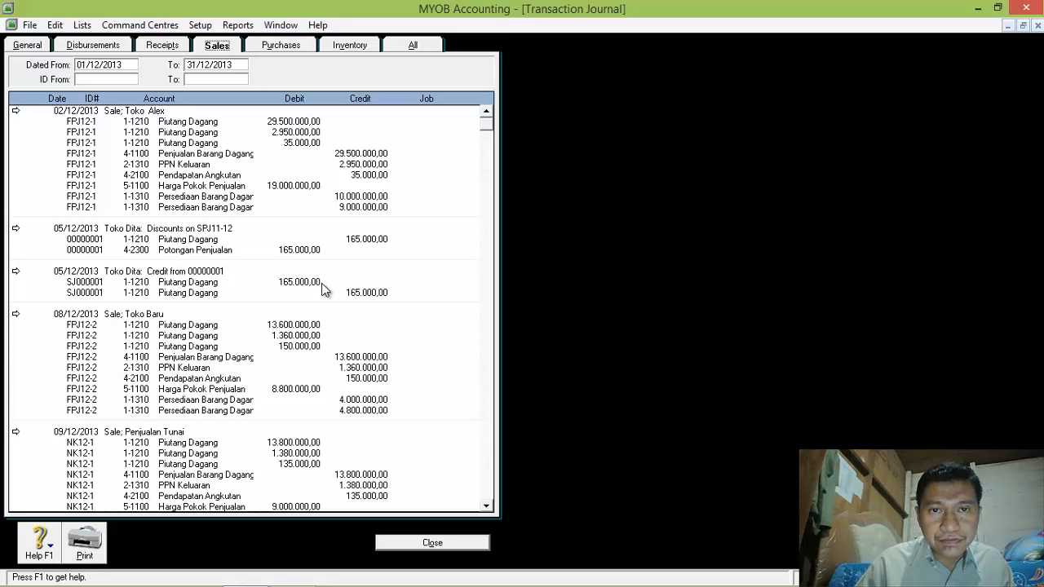
left_click(277, 47)
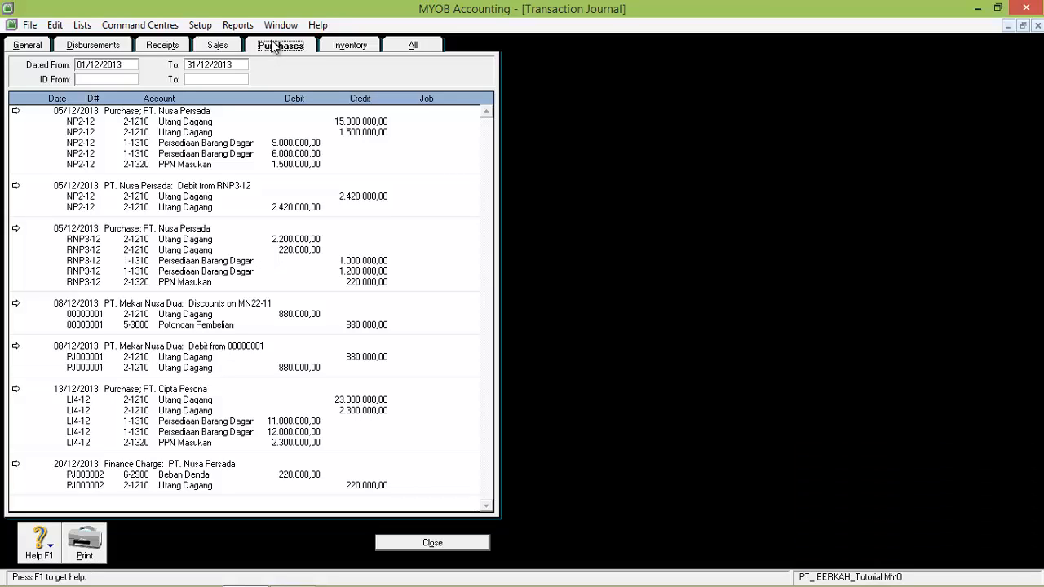
left_click(346, 46)
- Examine the combined journal of all December 2013 transactions from the first entry onward, and close the journal
left_click(412, 46)
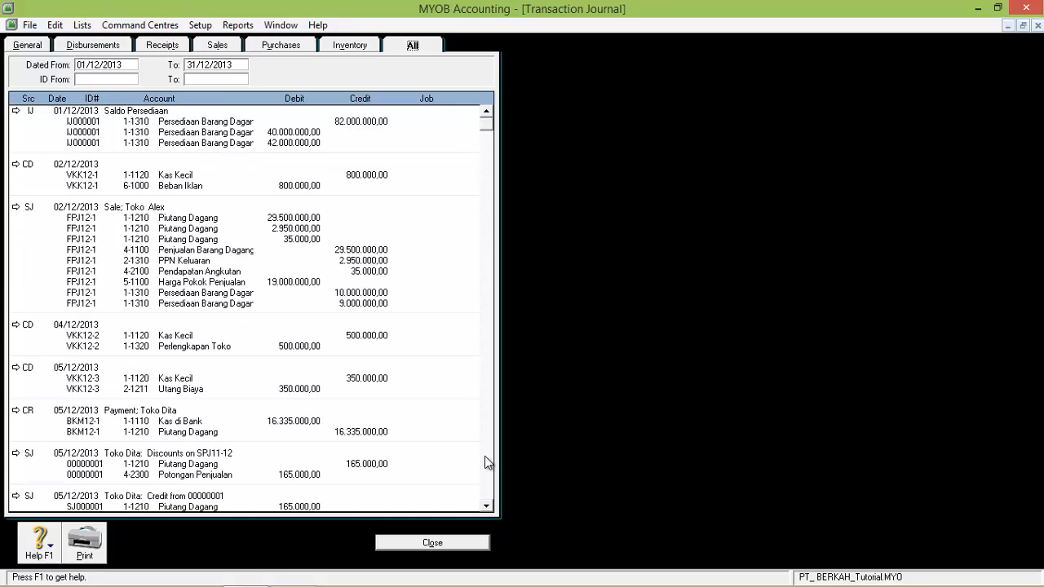
left_click(487, 507)
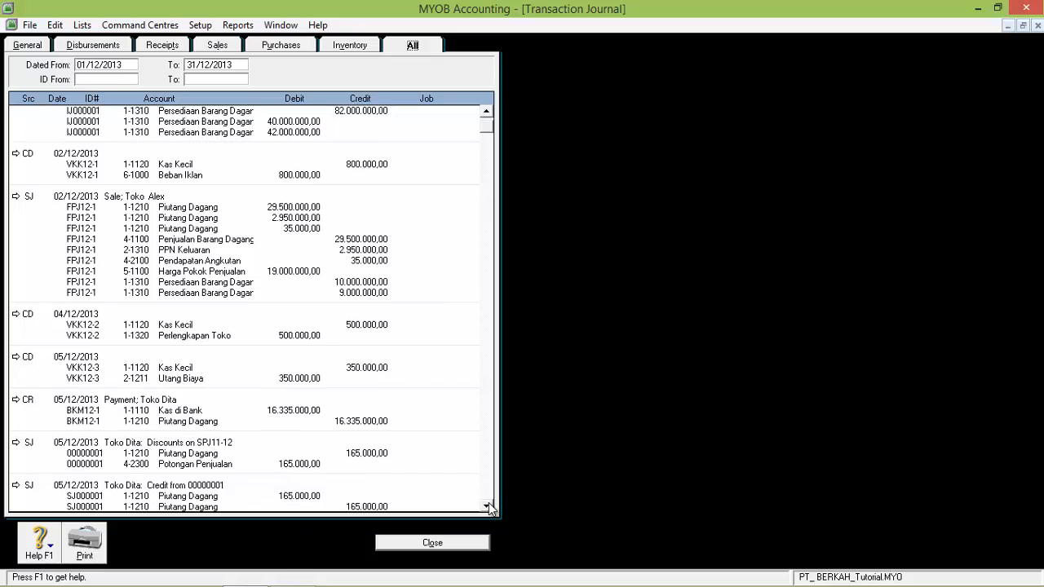
left_click(487, 506)
left_click(487, 506)
left_click(487, 507)
left_click(487, 507)
left_click(487, 506)
left_click(487, 506)
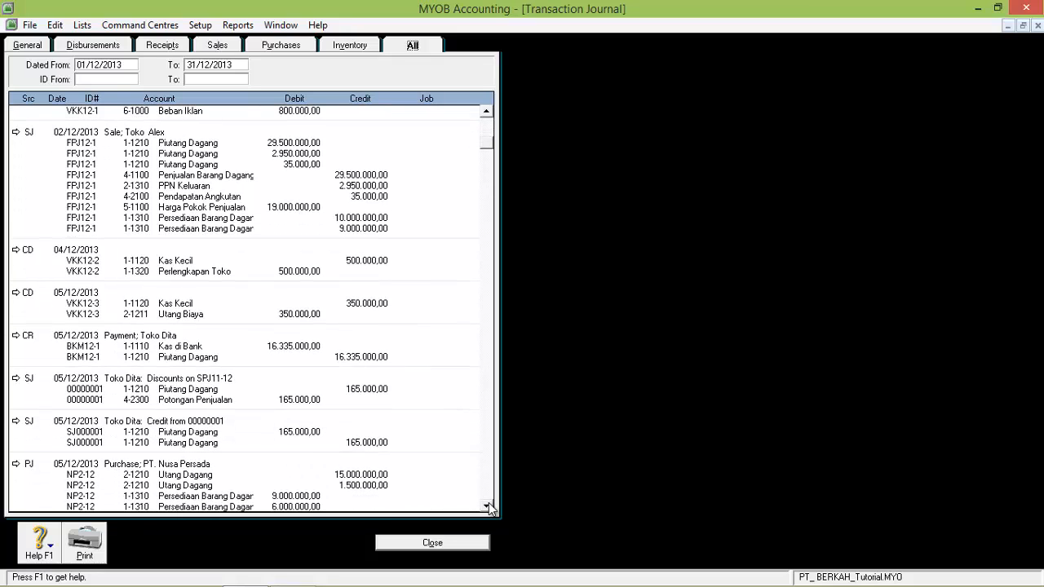
left_click(487, 507)
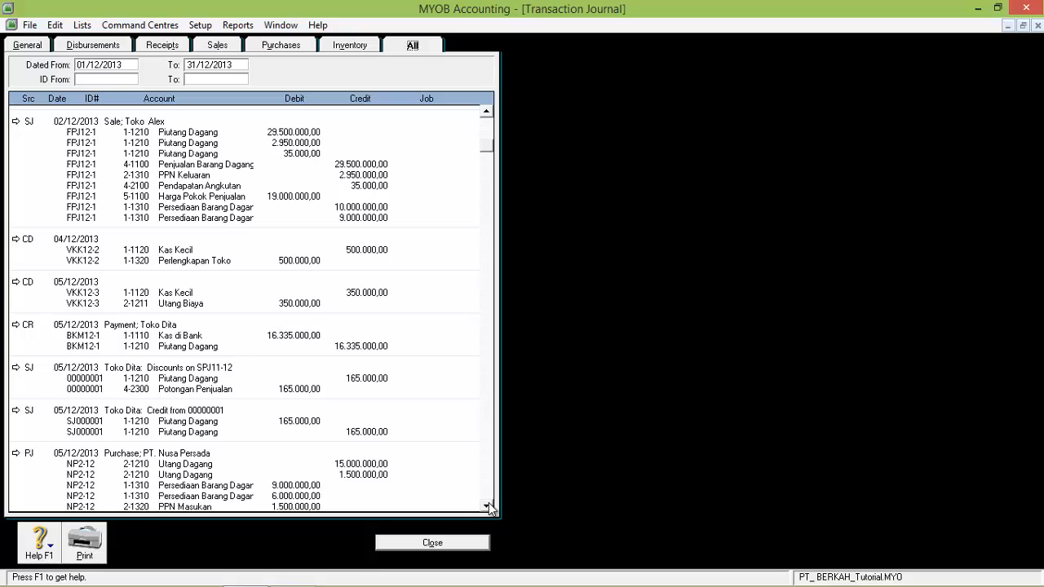
left_click(489, 505)
left_click(488, 505)
left_click(488, 504)
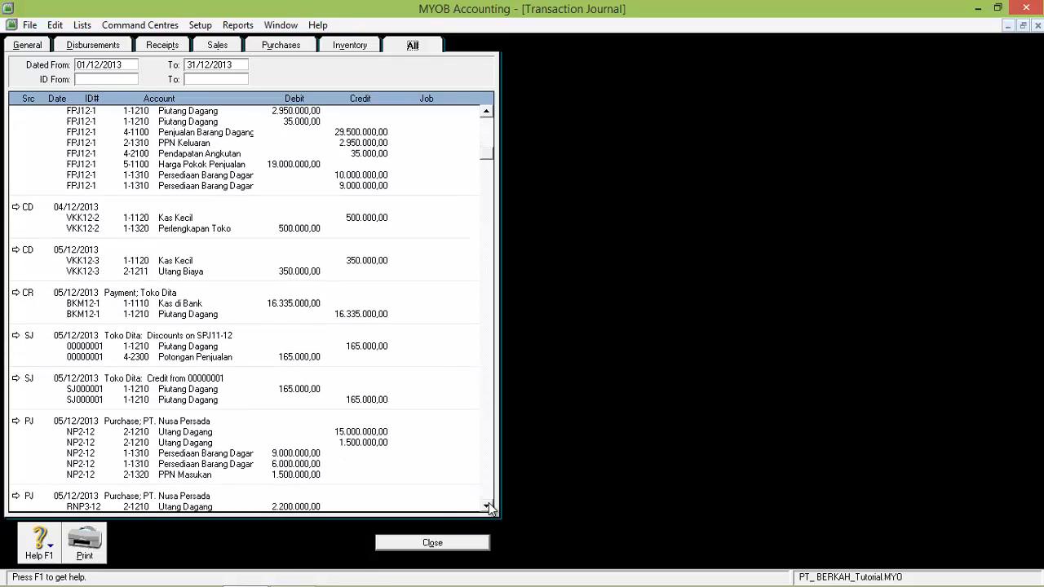
left_click(488, 505)
left_click(489, 505)
left_click(489, 505)
left_click(489, 505)
left_click(489, 505)
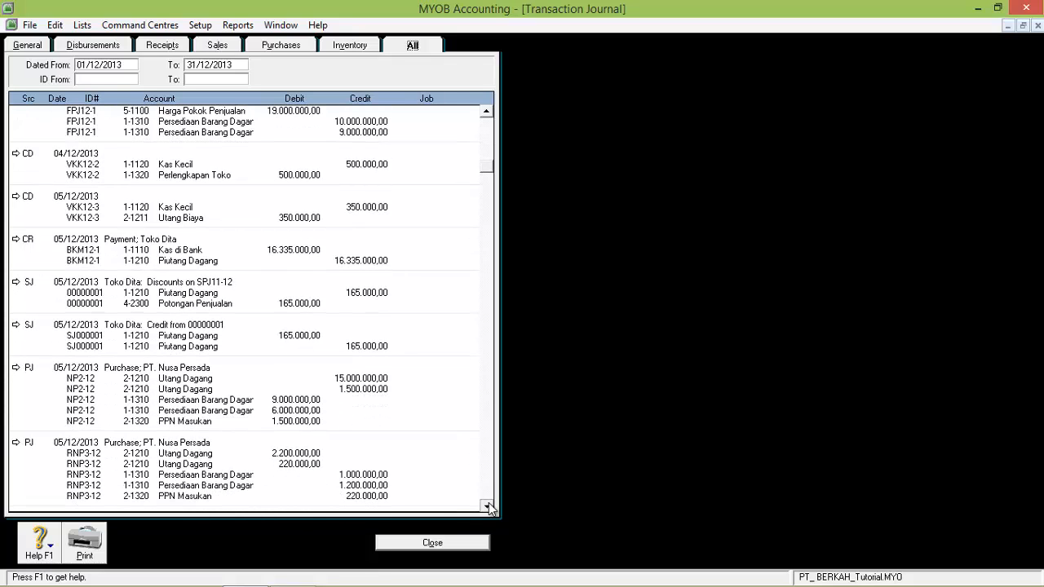
left_click(488, 505)
left_click(488, 505)
left_click(488, 505)
left_click(488, 504)
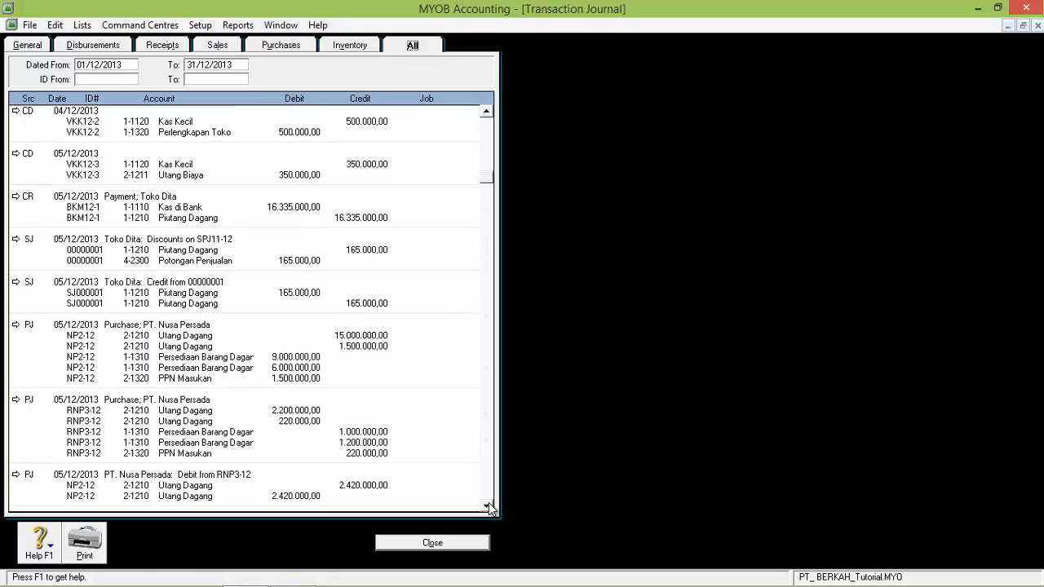
left_click(488, 504)
left_click(489, 505)
left_click(489, 505)
left_click(489, 505)
left_click(488, 505)
left_click(488, 505)
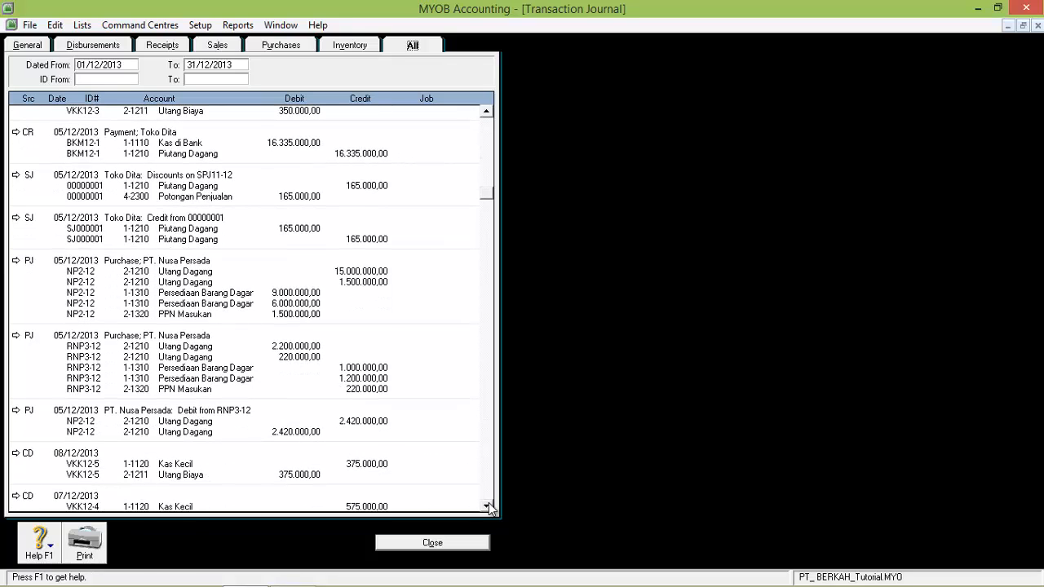
left_click(489, 505)
left_click(489, 505)
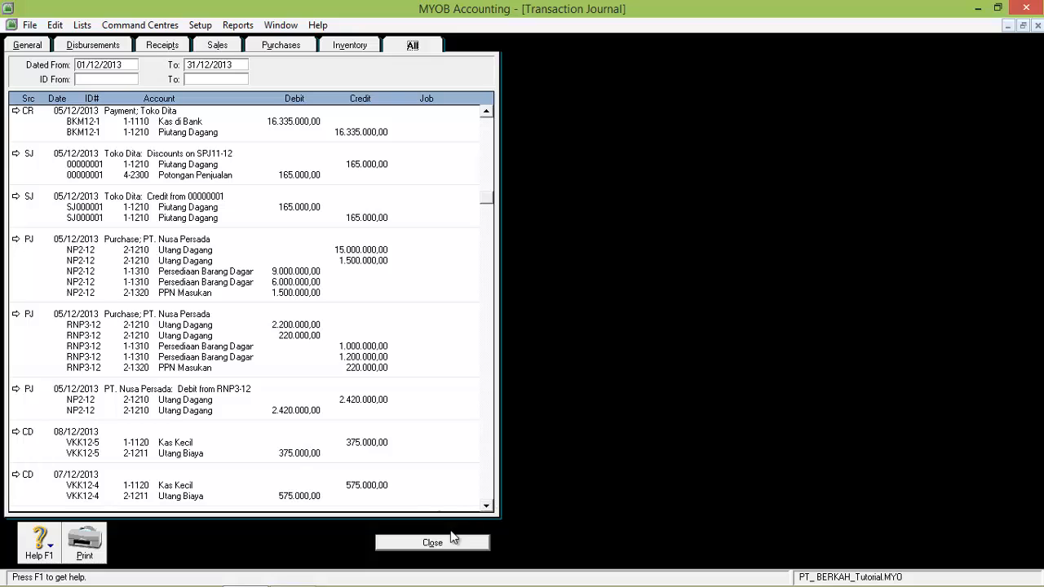
left_click(432, 543)
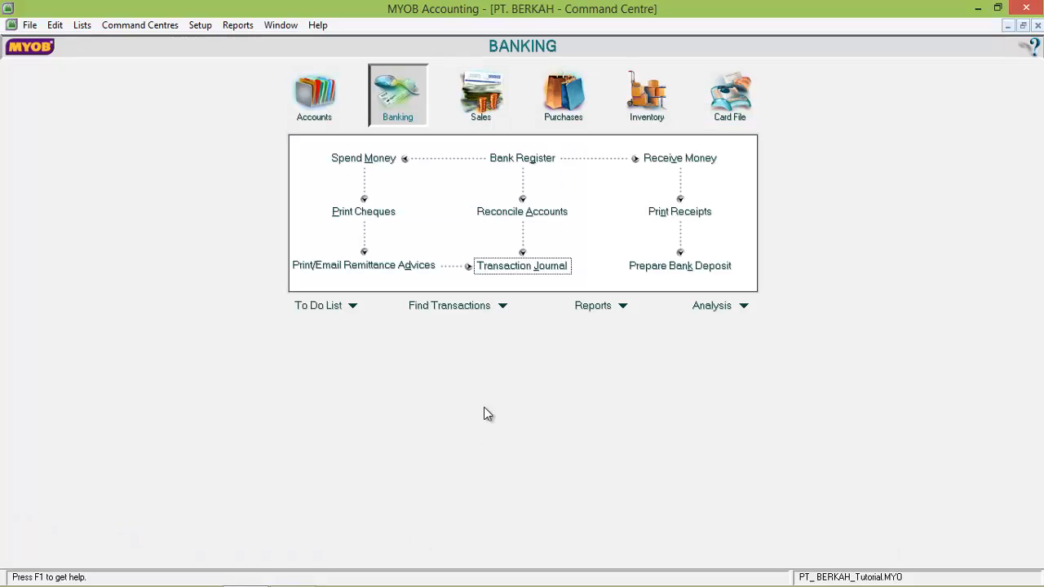